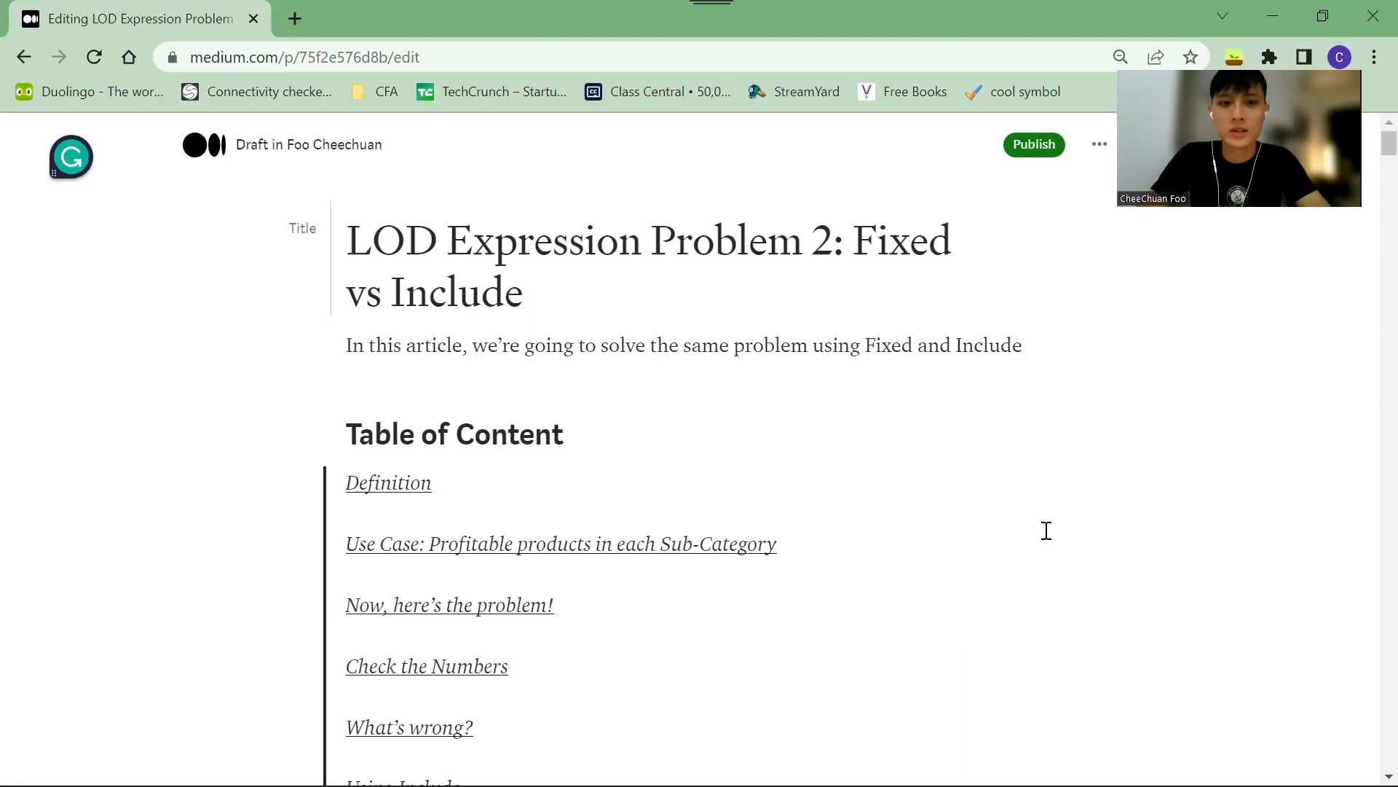
# Review the Fixed and Include characteristics in the article, through to the use case on profitable products in each Sub-Category
pyautogui.scroll(-14, 1047, 530)
pyautogui.scroll(-7, 1046, 530)
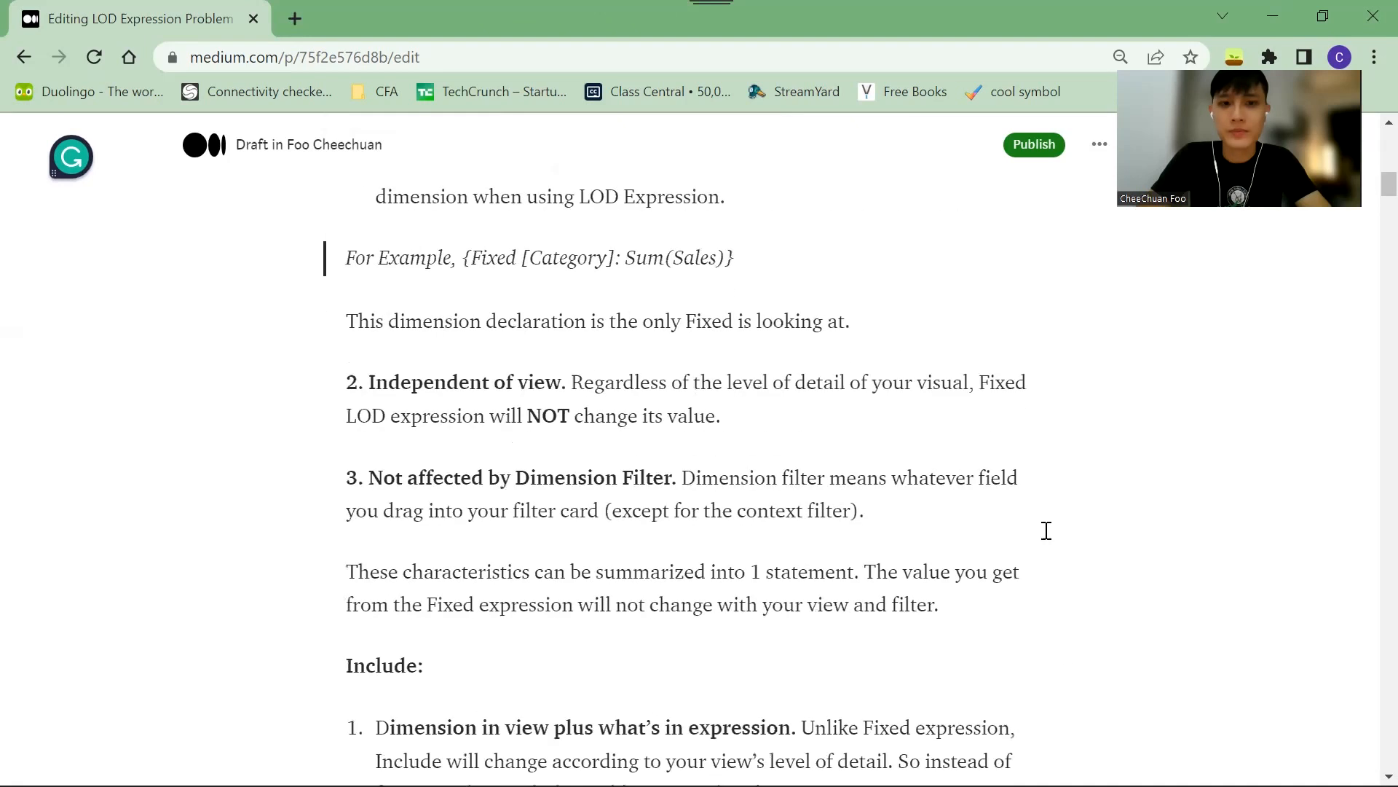
pyautogui.scroll(-6, 1047, 530)
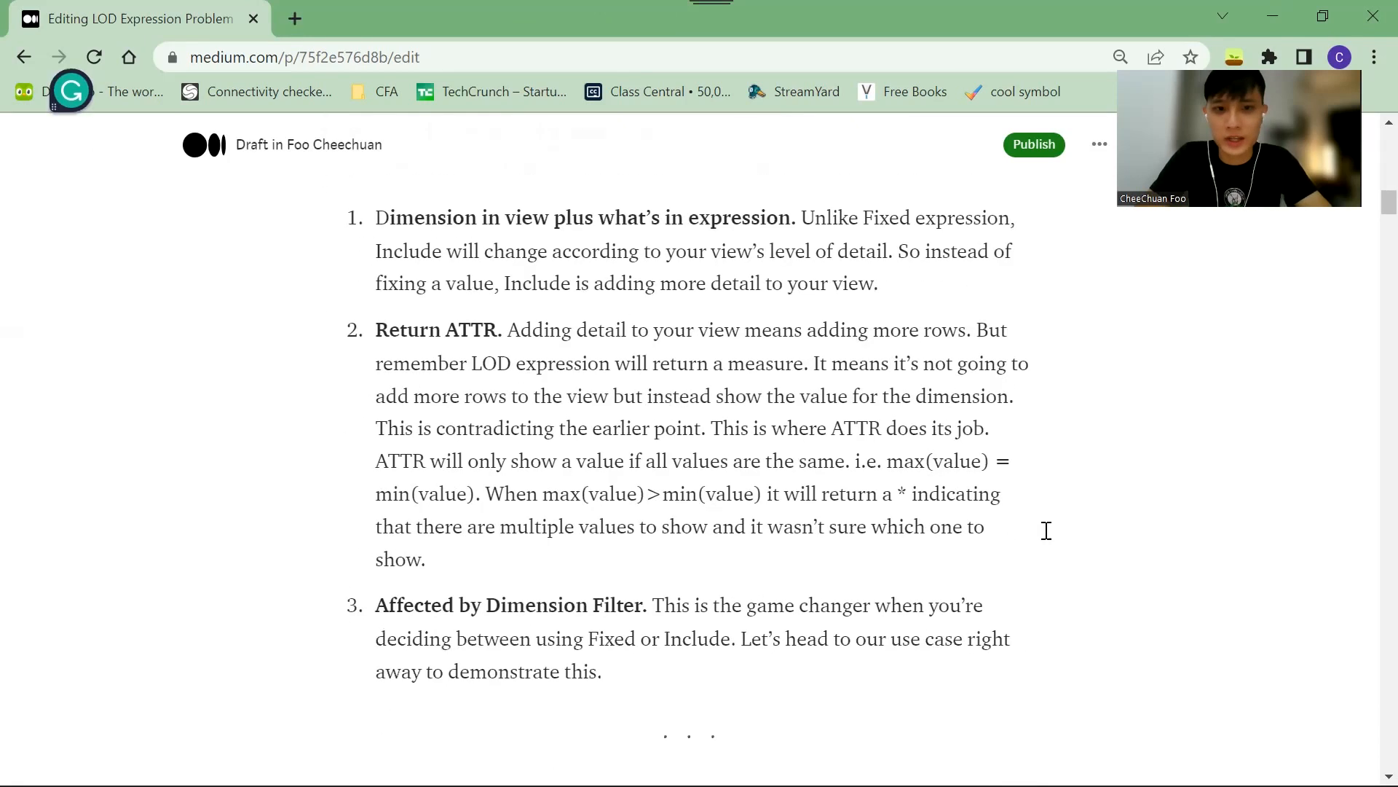
pyautogui.scroll(-4, 1046, 530)
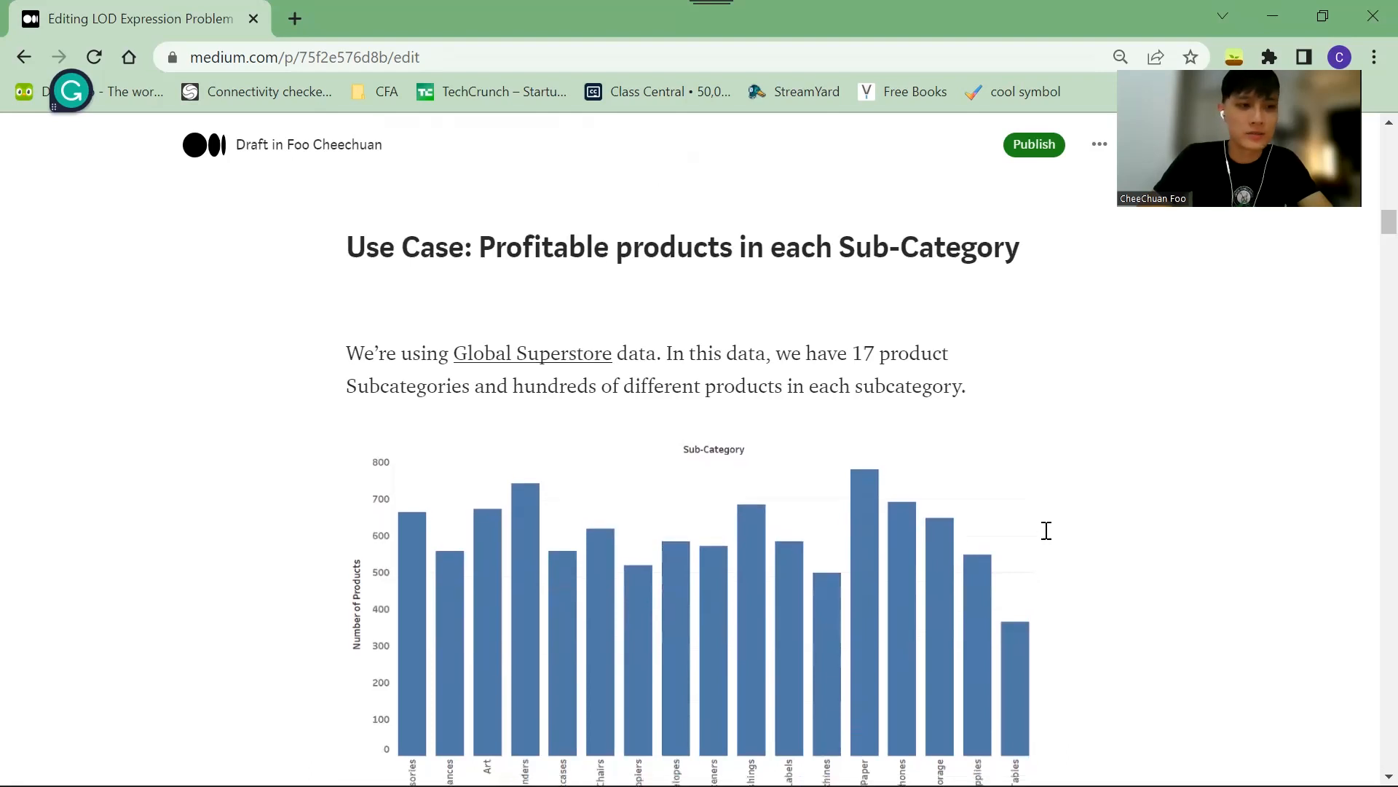
pyautogui.scroll(-1, 1047, 530)
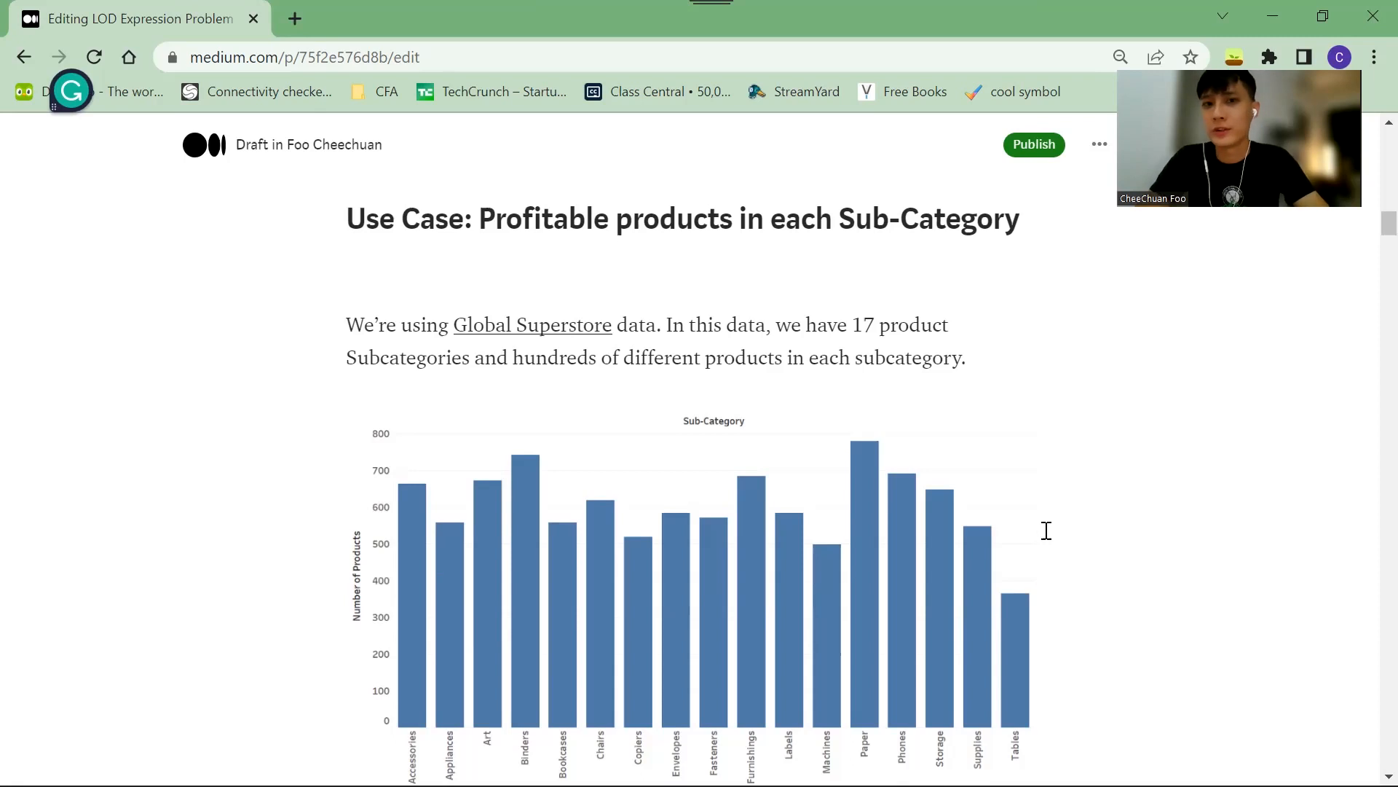
pyautogui.scroll(1, 1047, 531)
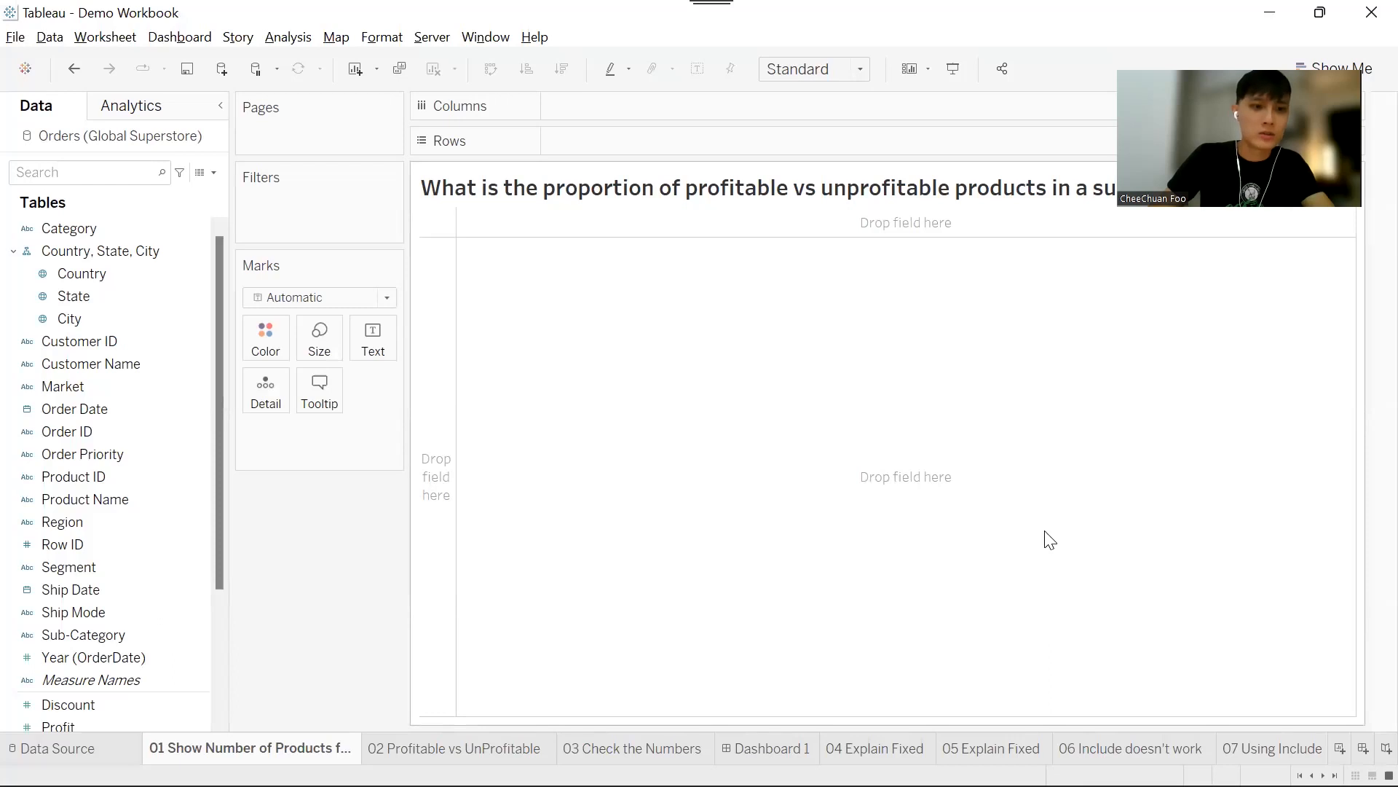
# In Tableau, put Sub-Category on Columns in the sheet about profitable vs unprofitable products
pyautogui.click(135, 637)
pyautogui.moveTo(135, 636); pyautogui.dragTo(682, 229)
pyautogui.scroll(-3, 136, 402)
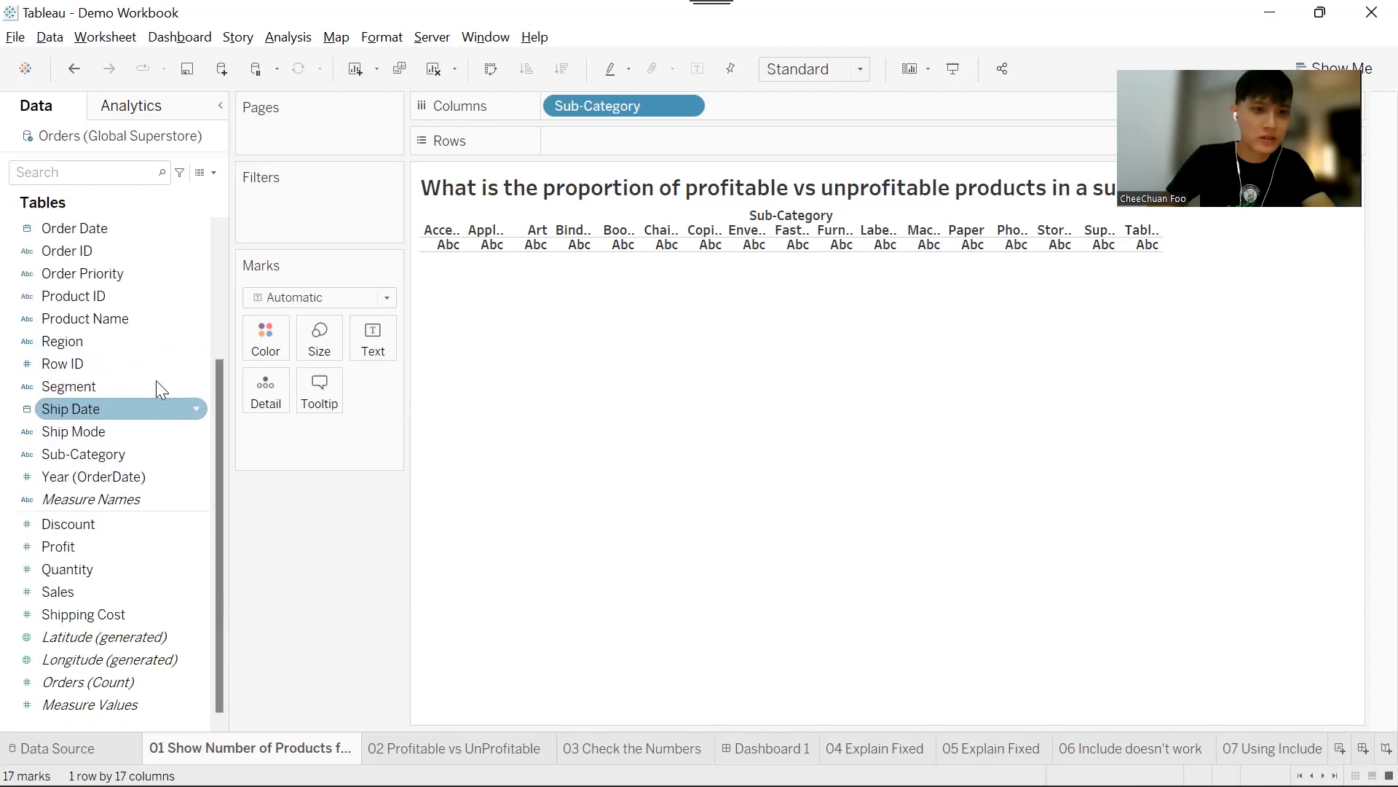
pyautogui.click(144, 302)
pyautogui.moveTo(143, 302); pyautogui.dragTo(646, 150)
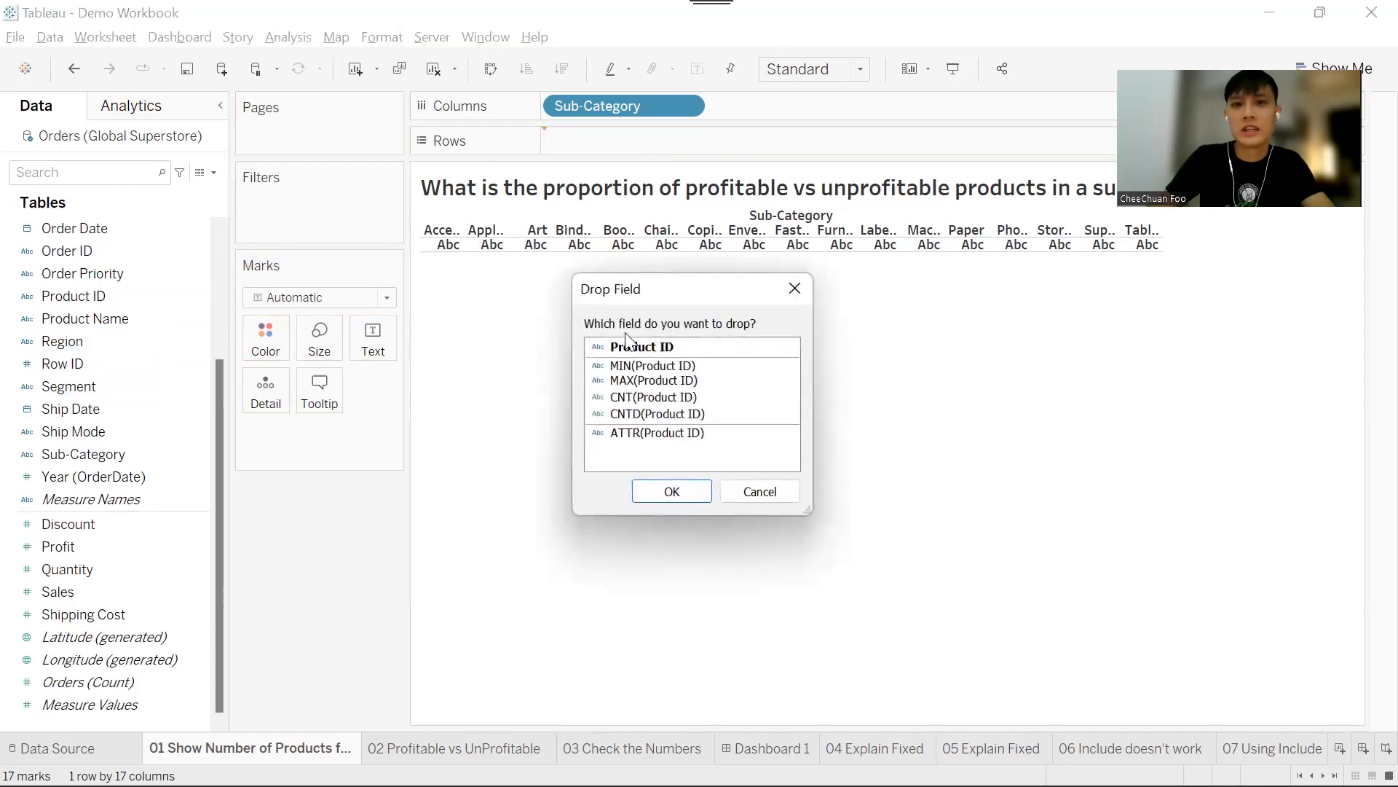
pyautogui.click(759, 491)
pyautogui.click(181, 320)
pyautogui.click(162, 303)
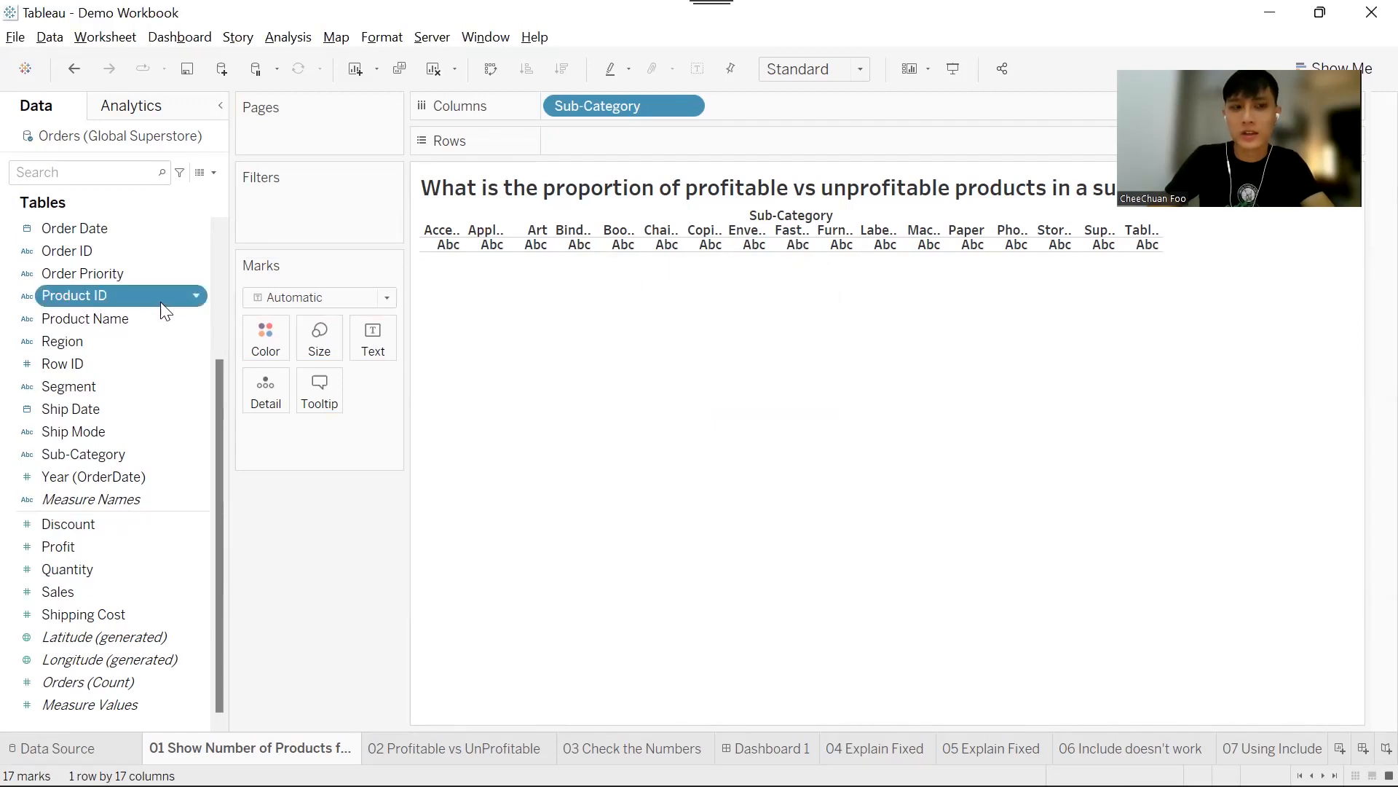
# Plot the distinct count of Product ID on Rows and label each sub-category bar with that count
pyautogui.moveTo(167, 311); pyautogui.dragTo(643, 153)
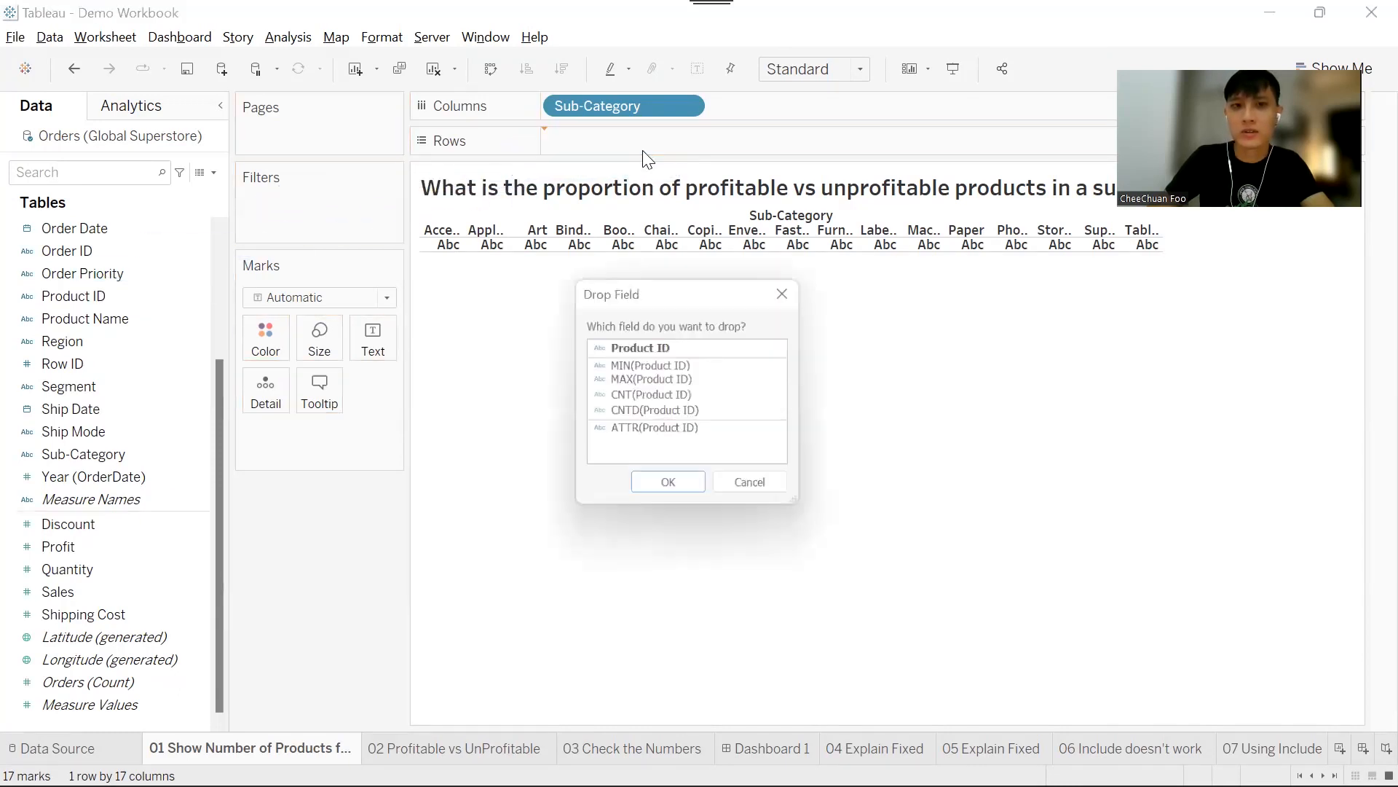
pyautogui.click(668, 414)
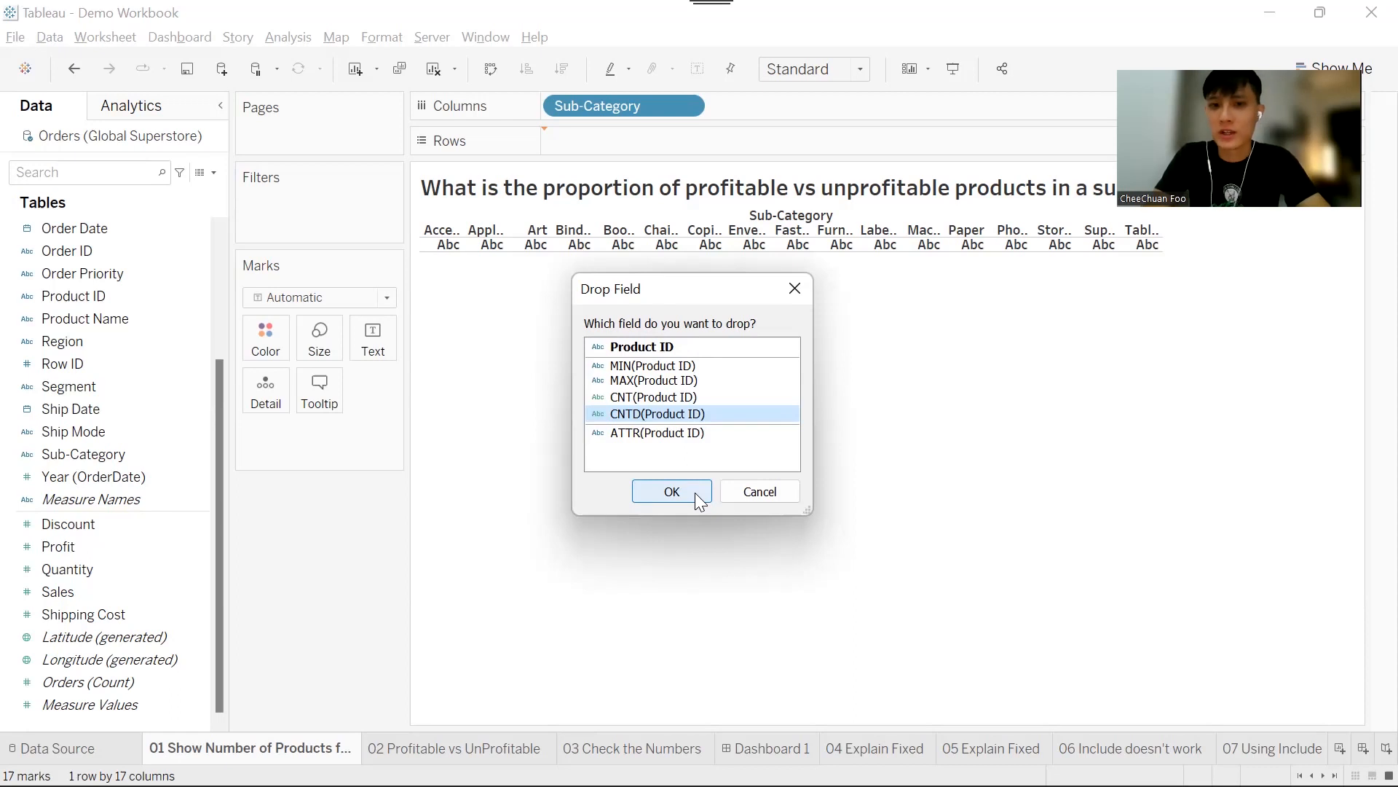
pyautogui.click(671, 491)
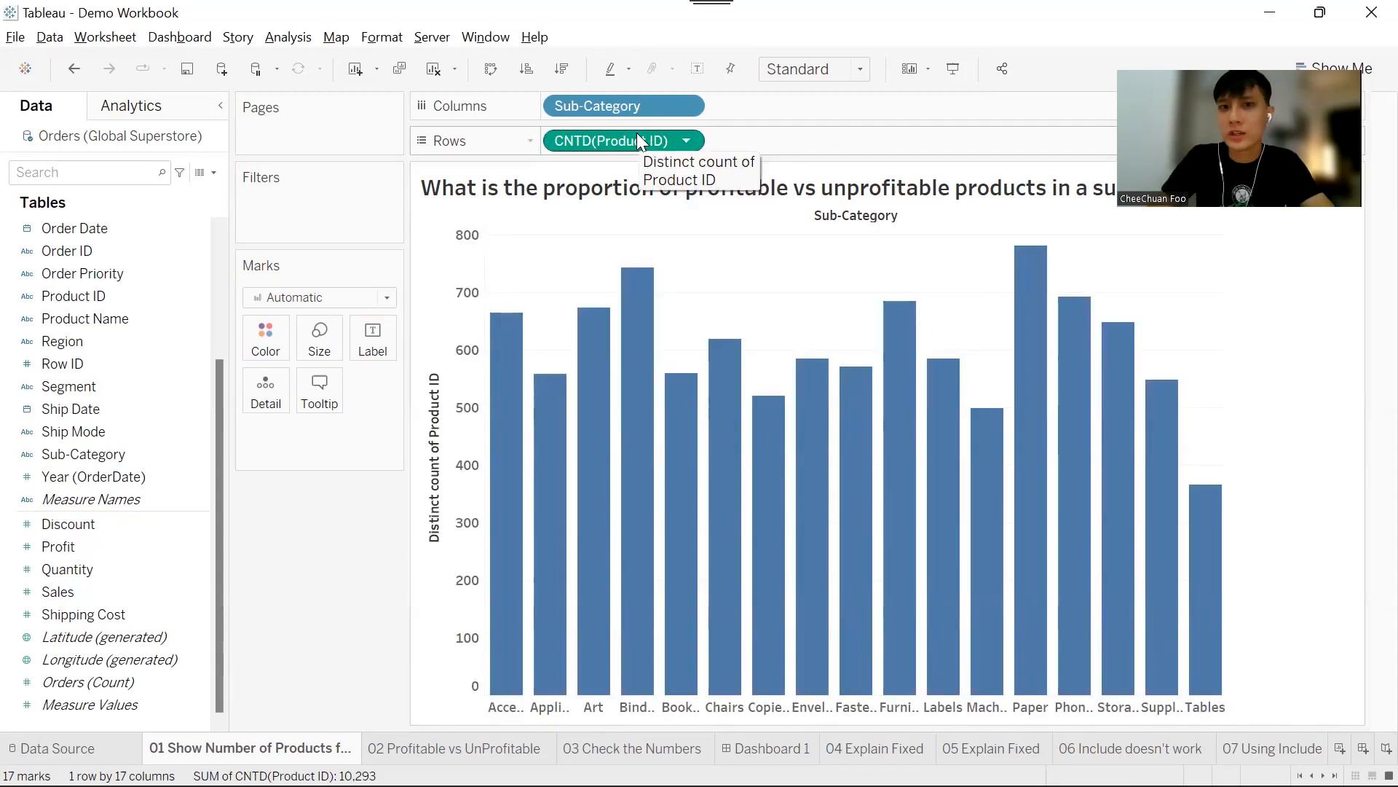
pyautogui.moveTo(637, 133); pyautogui.dragTo(393, 344)
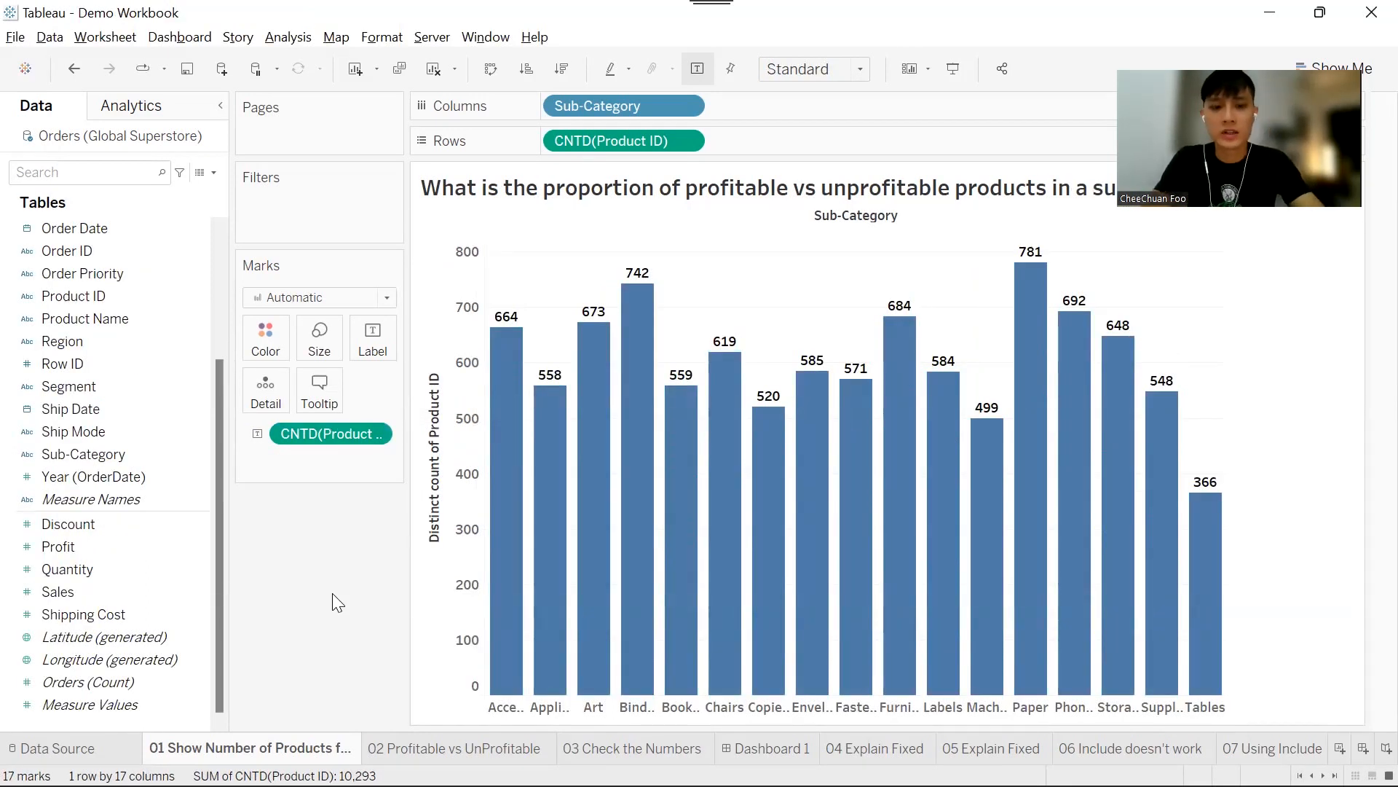
# Create the calculated field Product Profitablity: IF { FIXED [Product ID]: SUM([Profit])}>=0 THEN "Profitable" ELSE "Not Profitable" END
pyautogui.click(214, 173)
pyautogui.click(197, 190)
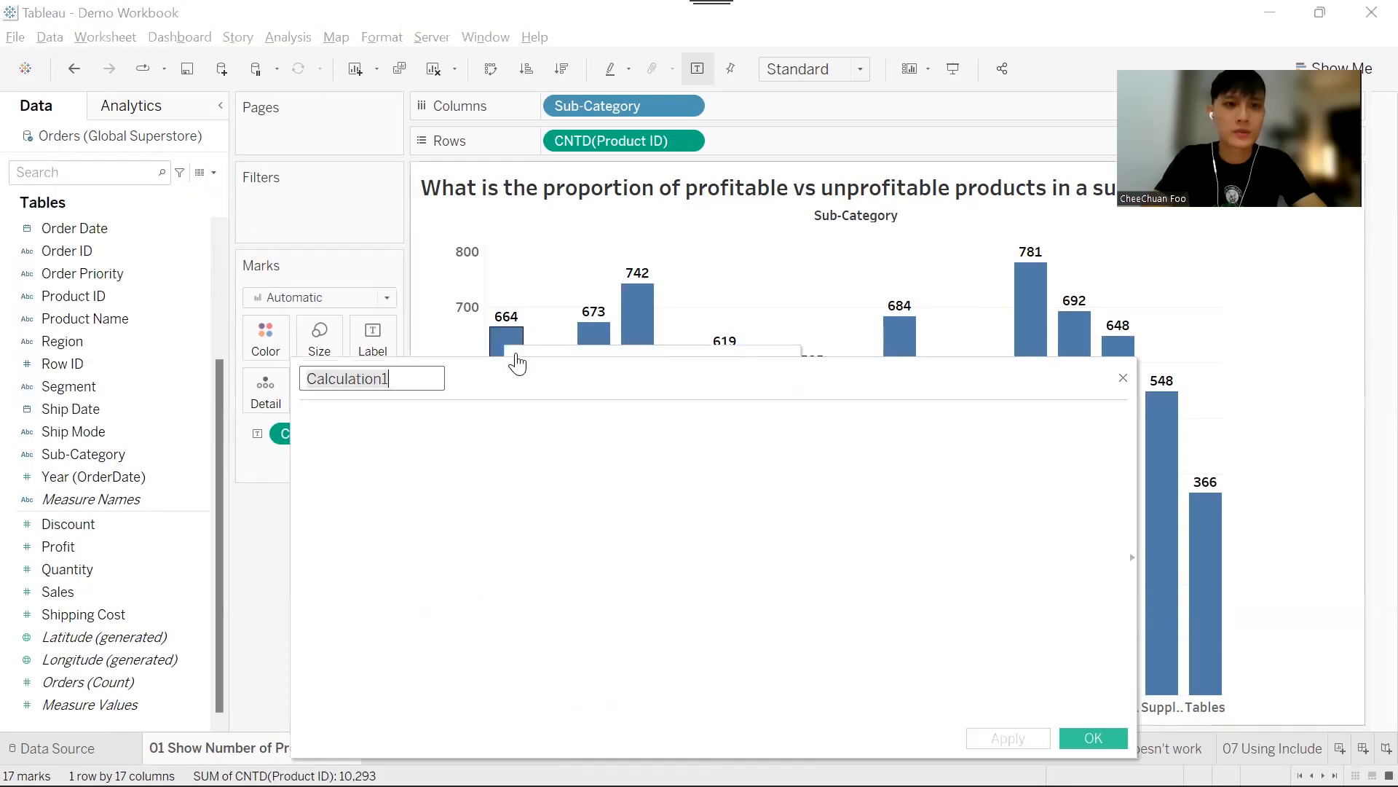
pyautogui.moveTo(561, 381); pyautogui.dragTo(583, 322)
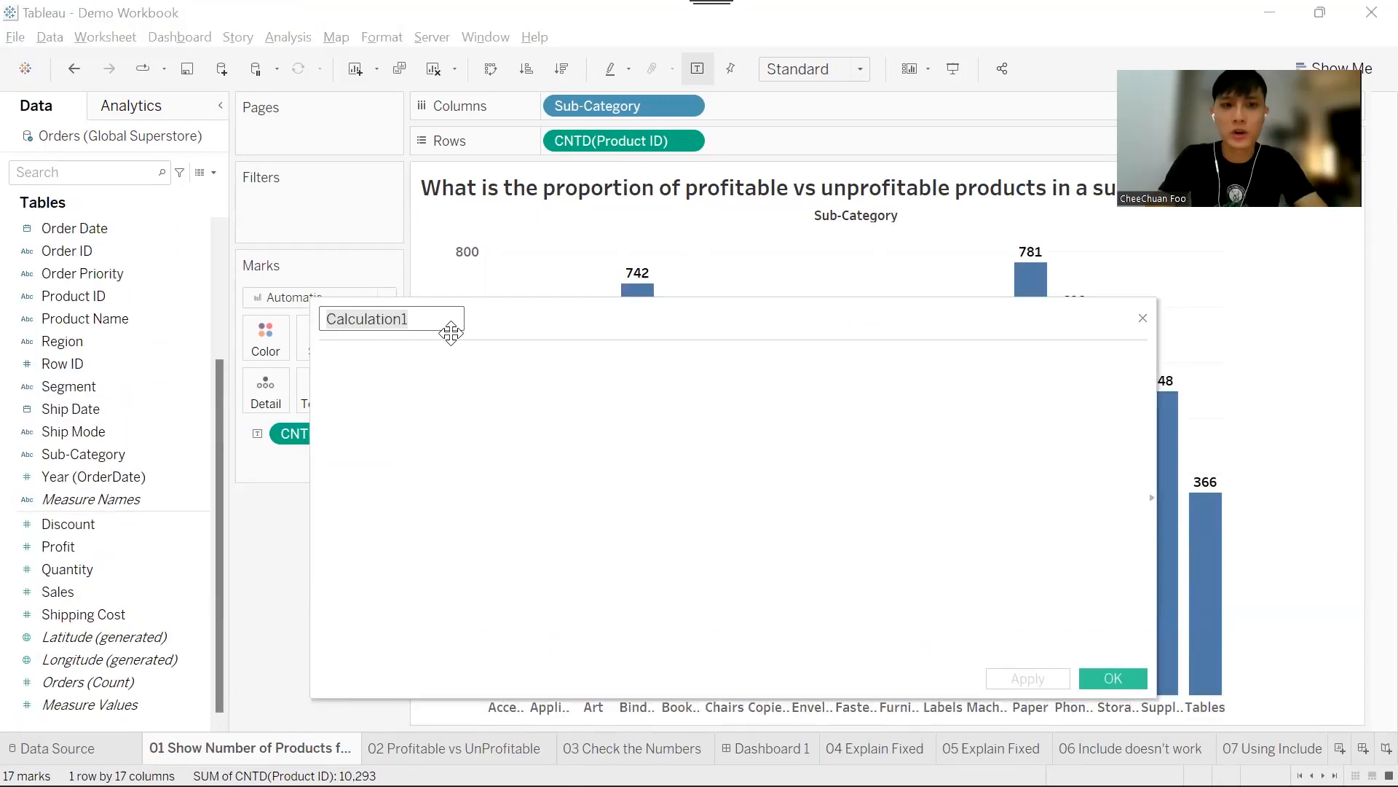
pyautogui.write('Product Profitablity')
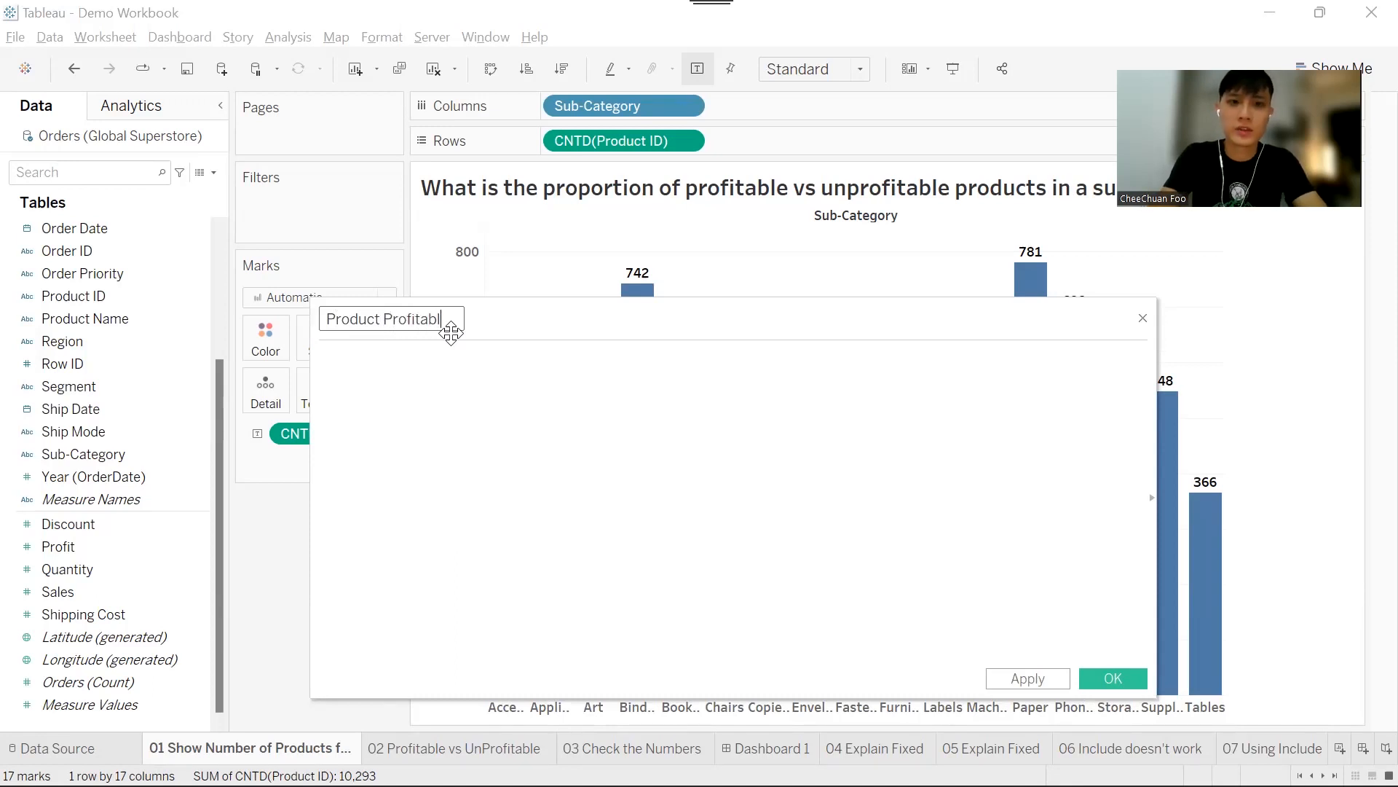
pyautogui.press('Tab')
pyautogui.write('IF { FIXED [Product ID]: SUM([Profit])}>=0 THEN "Profitable" ELSE "Not Profitable" END')
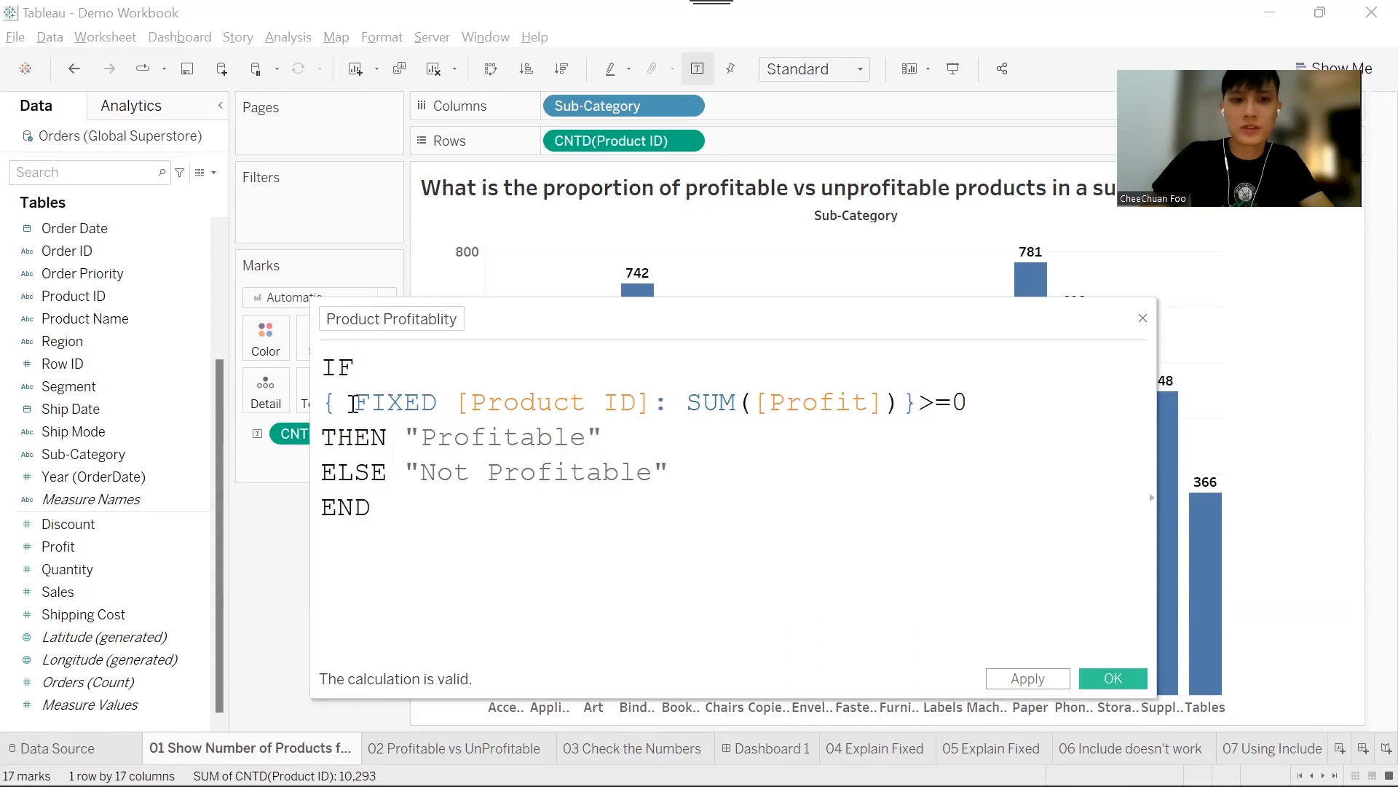
# Examine the formula's FIXED expression, its >=0 condition and the two result labels
pyautogui.moveTo(355, 405); pyautogui.dragTo(433, 405)
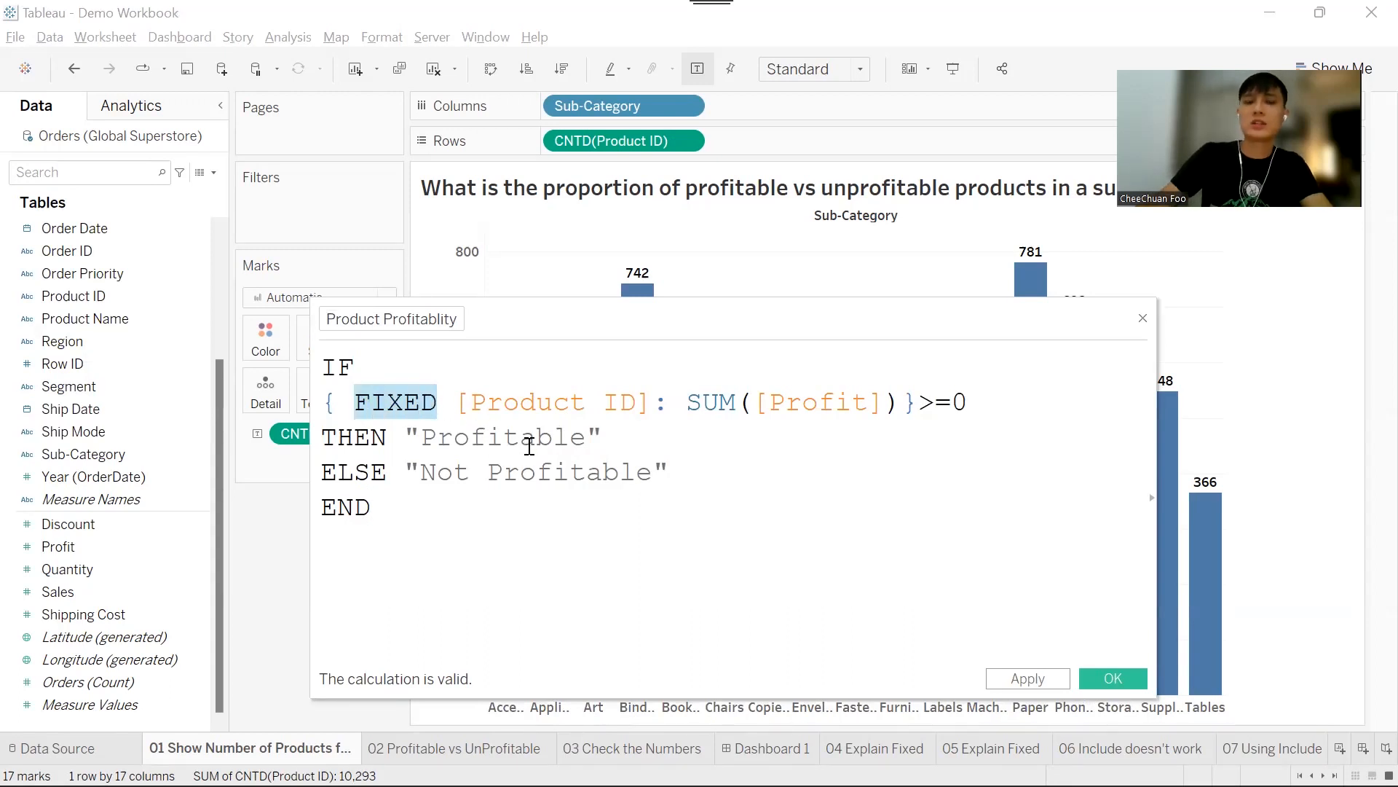
pyautogui.click(662, 447)
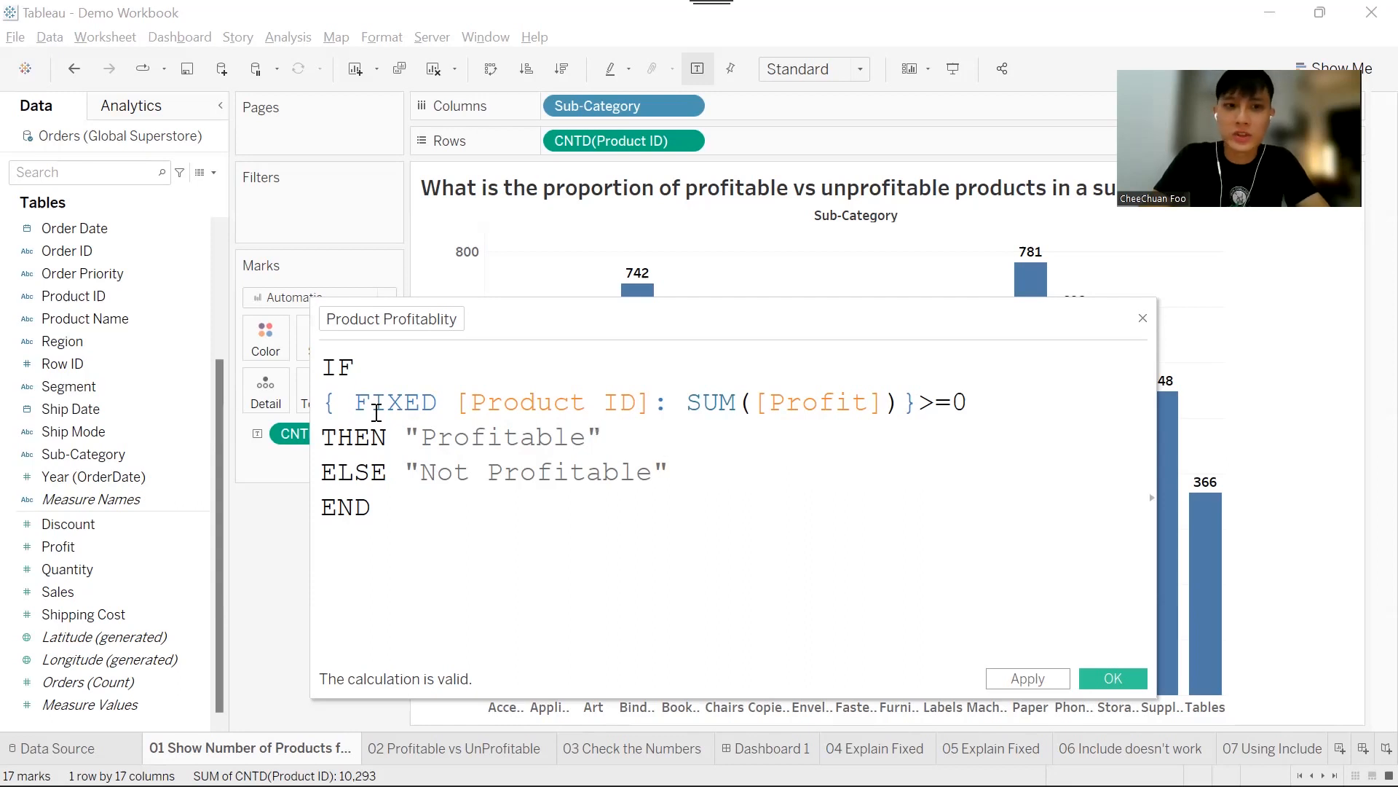
pyautogui.moveTo(323, 403); pyautogui.dragTo(912, 402)
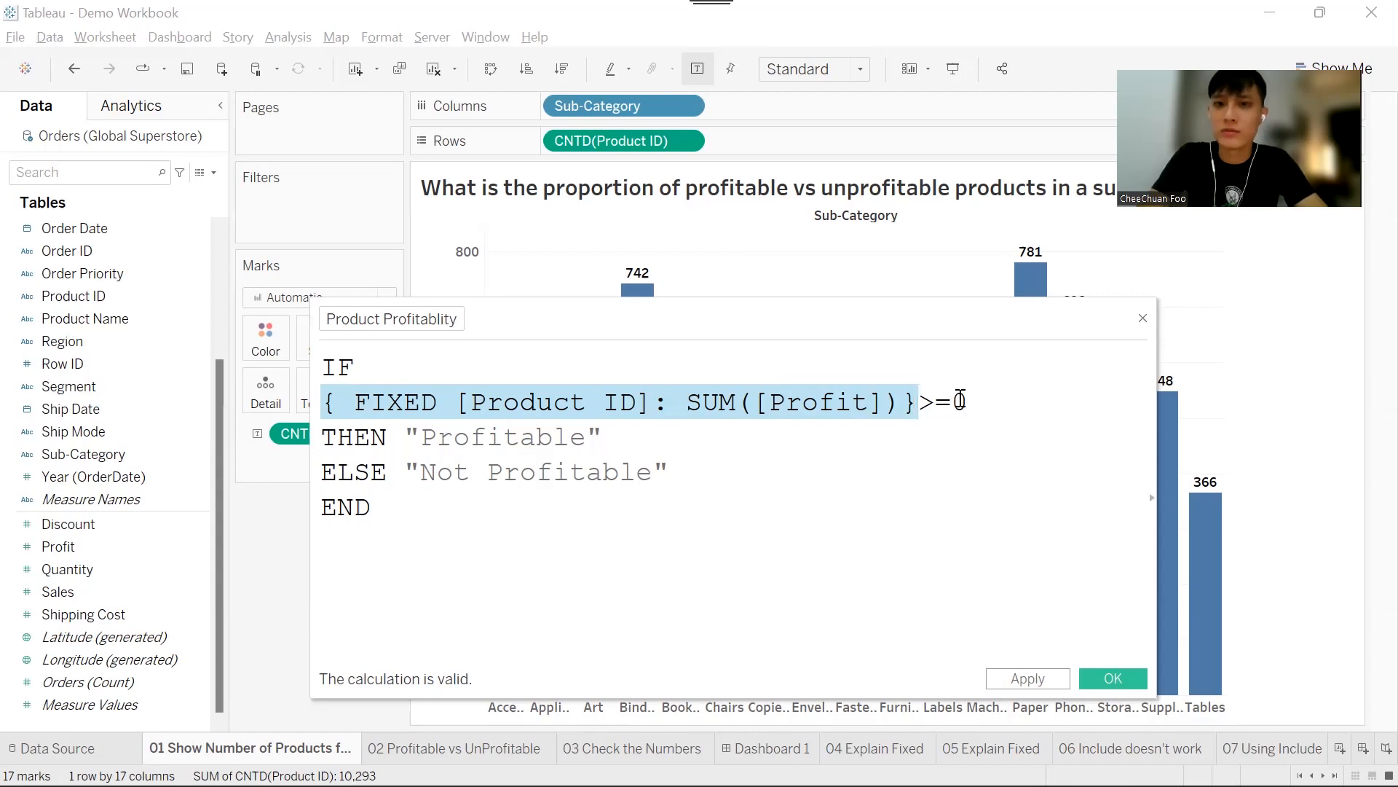
pyautogui.moveTo(967, 403); pyautogui.dragTo(923, 404)
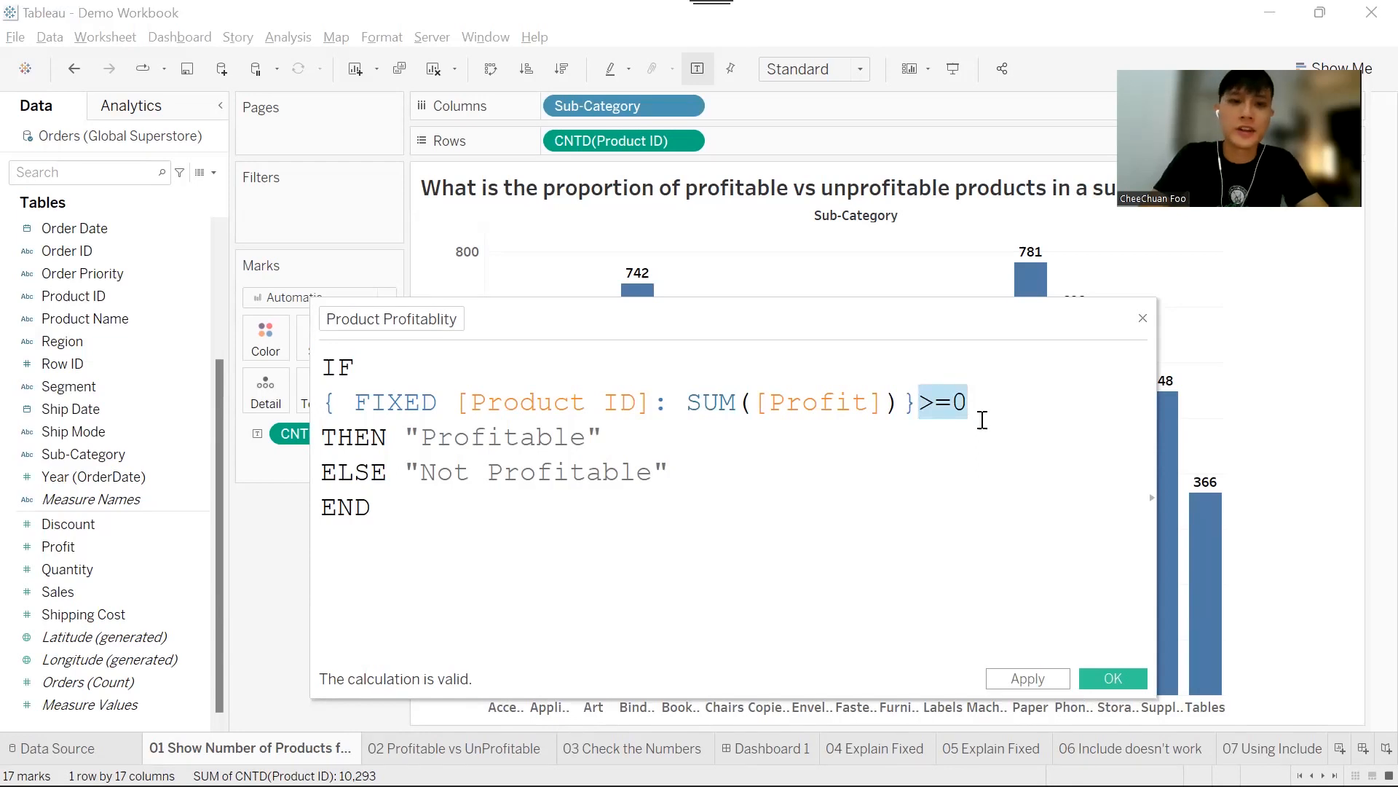
pyautogui.click(767, 451)
pyautogui.moveTo(621, 439); pyautogui.dragTo(403, 440)
pyautogui.moveTo(682, 483); pyautogui.dragTo(403, 472)
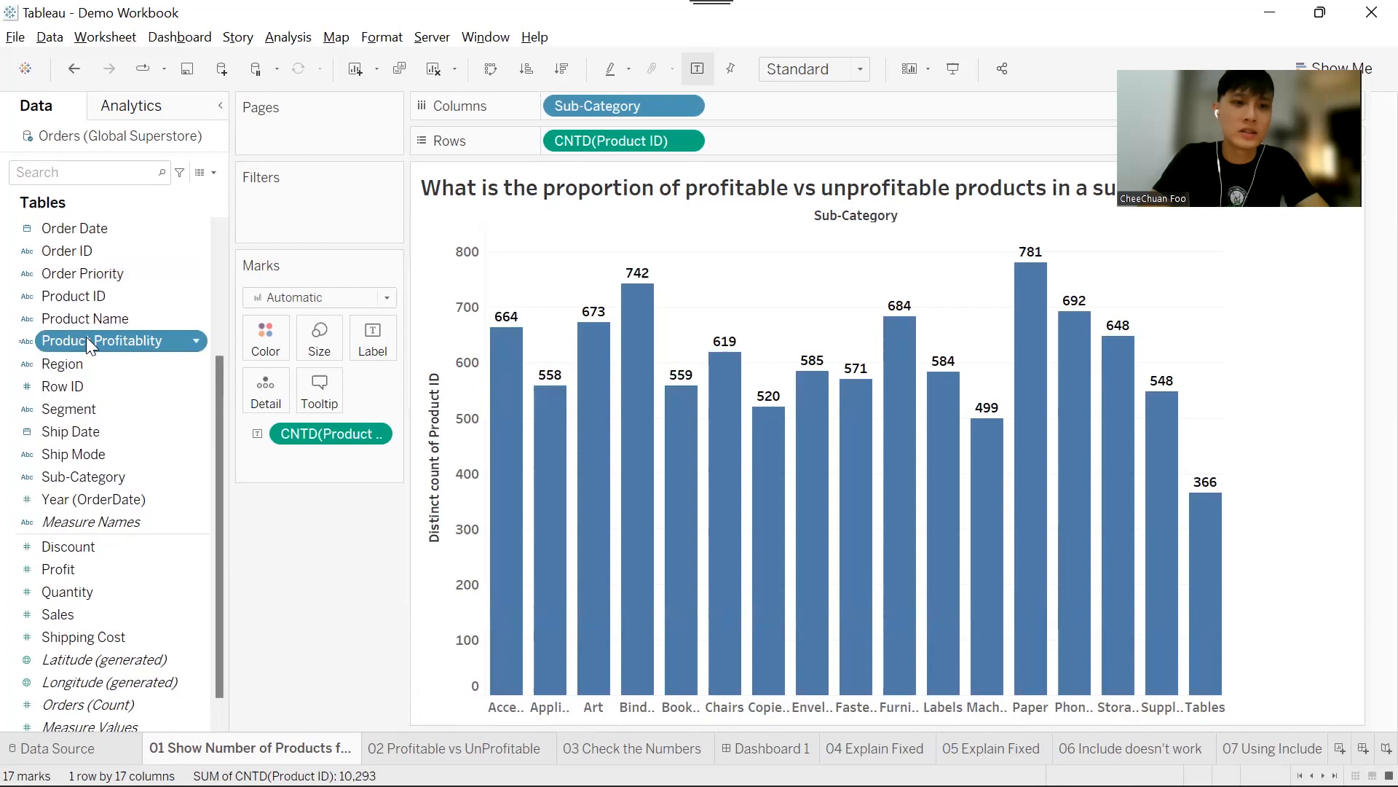
# Color the bars by Product Profitablity, green for Profitable and red for Not Profitable, and fit the chart to Entire View
pyautogui.moveTo(86, 338); pyautogui.dragTo(254, 335)
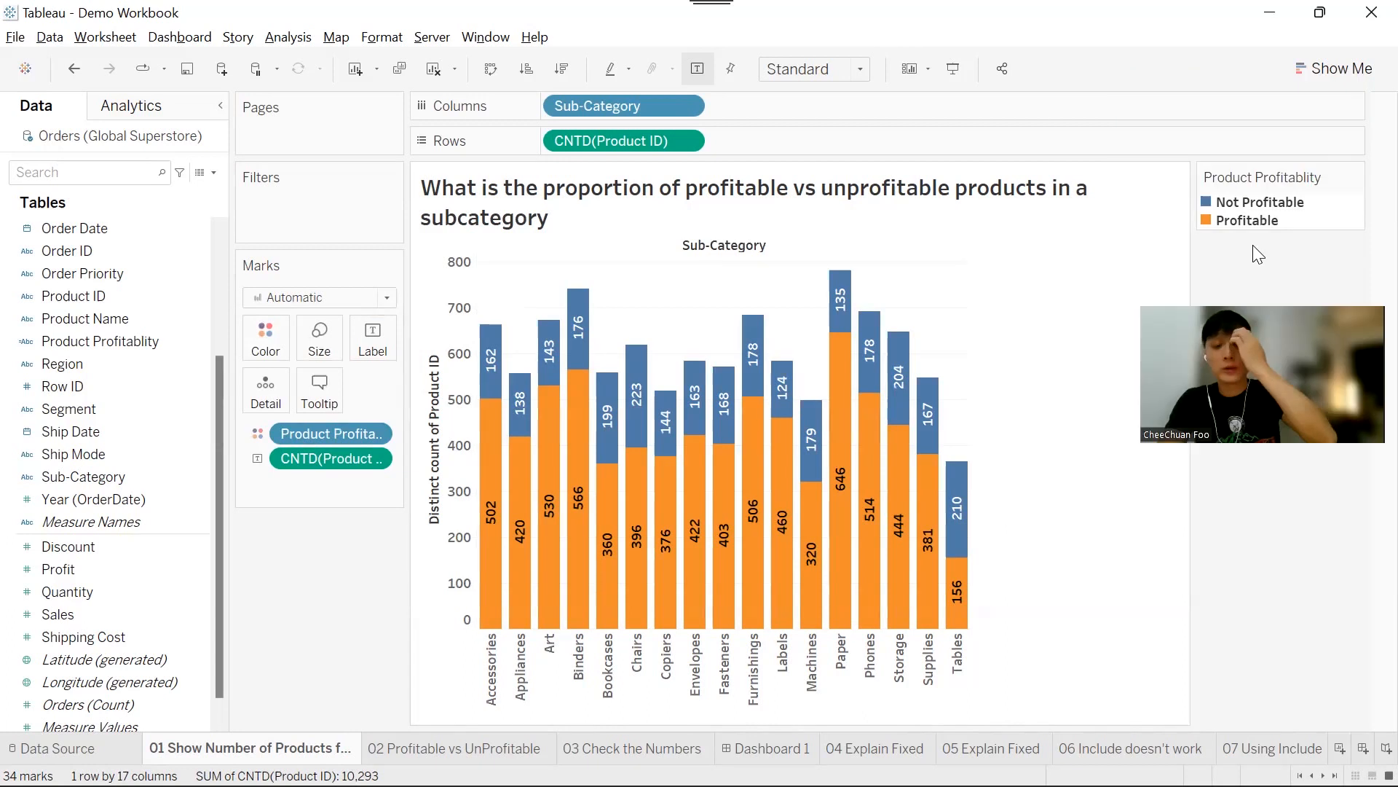
pyautogui.doubleClick(1216, 220)
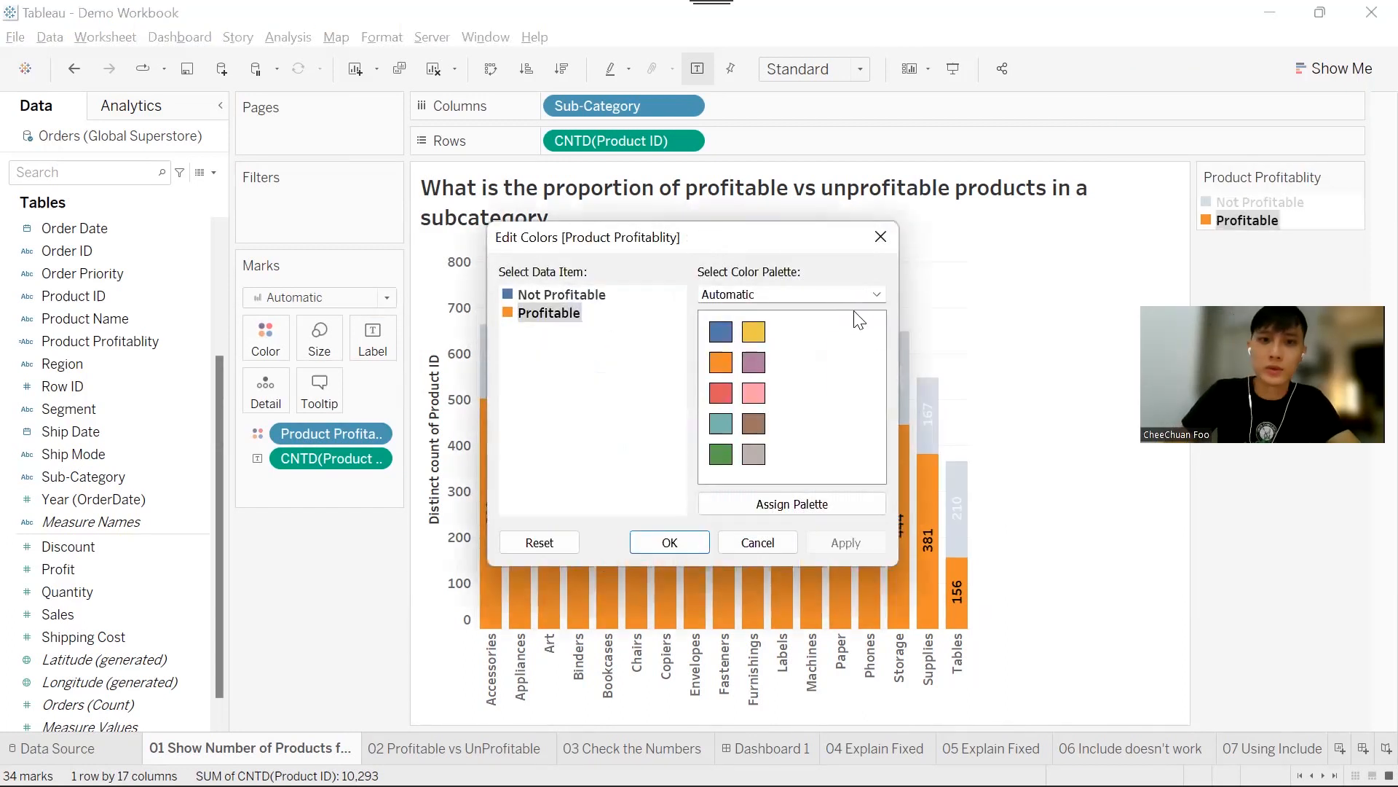
pyautogui.click(720, 454)
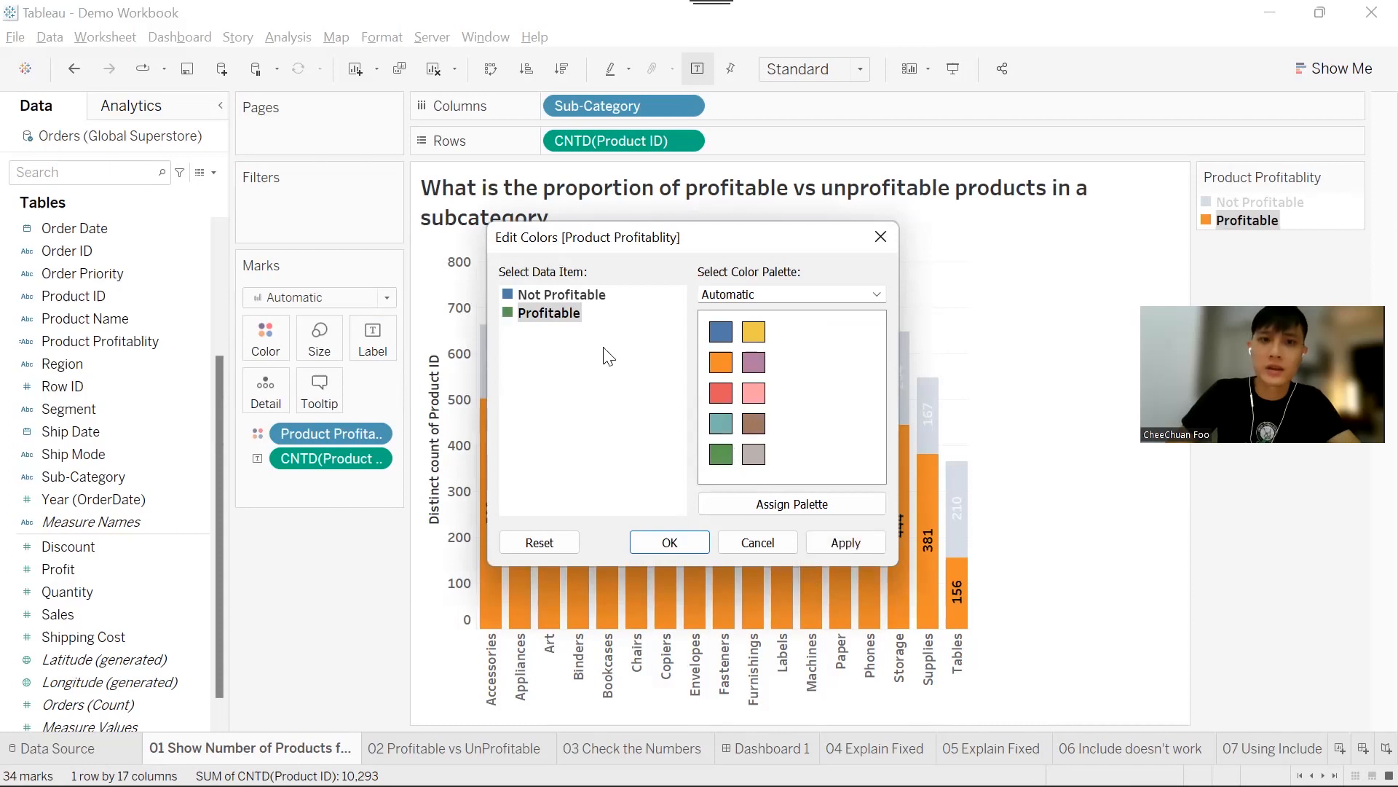
pyautogui.click(565, 294)
pyautogui.click(743, 399)
pyautogui.click(700, 542)
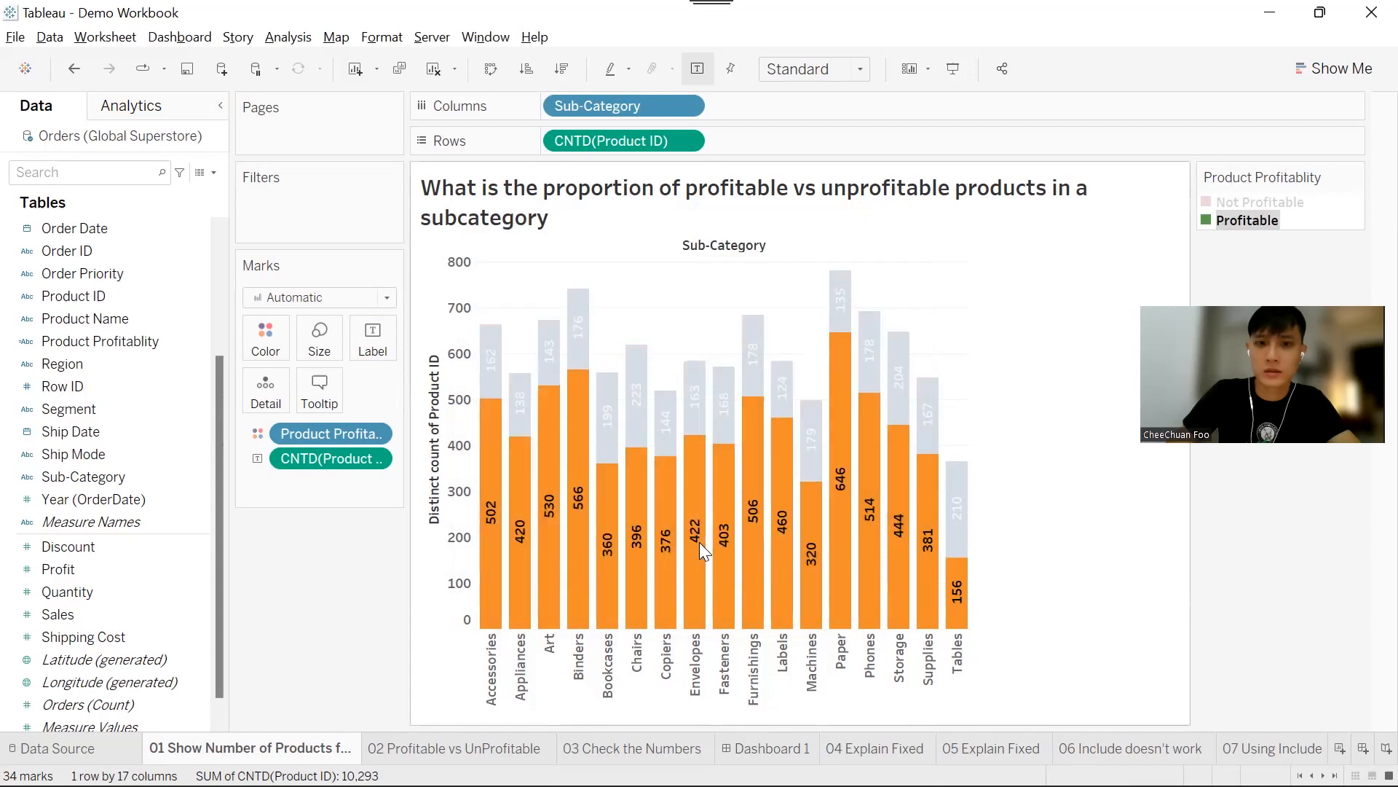
pyautogui.click(793, 71)
pyautogui.click(798, 146)
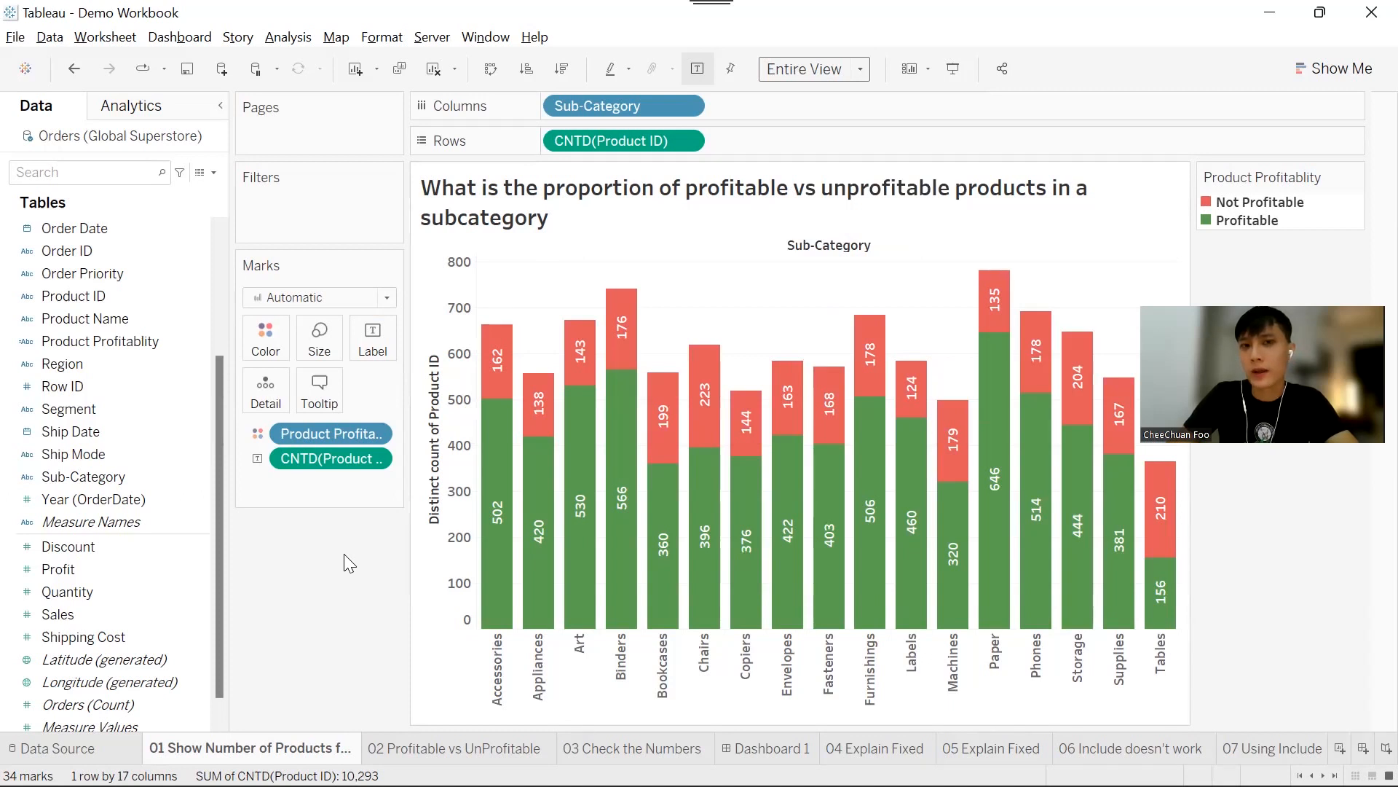
# Filter the chart to the Africa region and show the Region filter beside it
pyautogui.click(86, 318)
pyautogui.moveTo(62, 363); pyautogui.dragTo(270, 204)
pyautogui.click(518, 248)
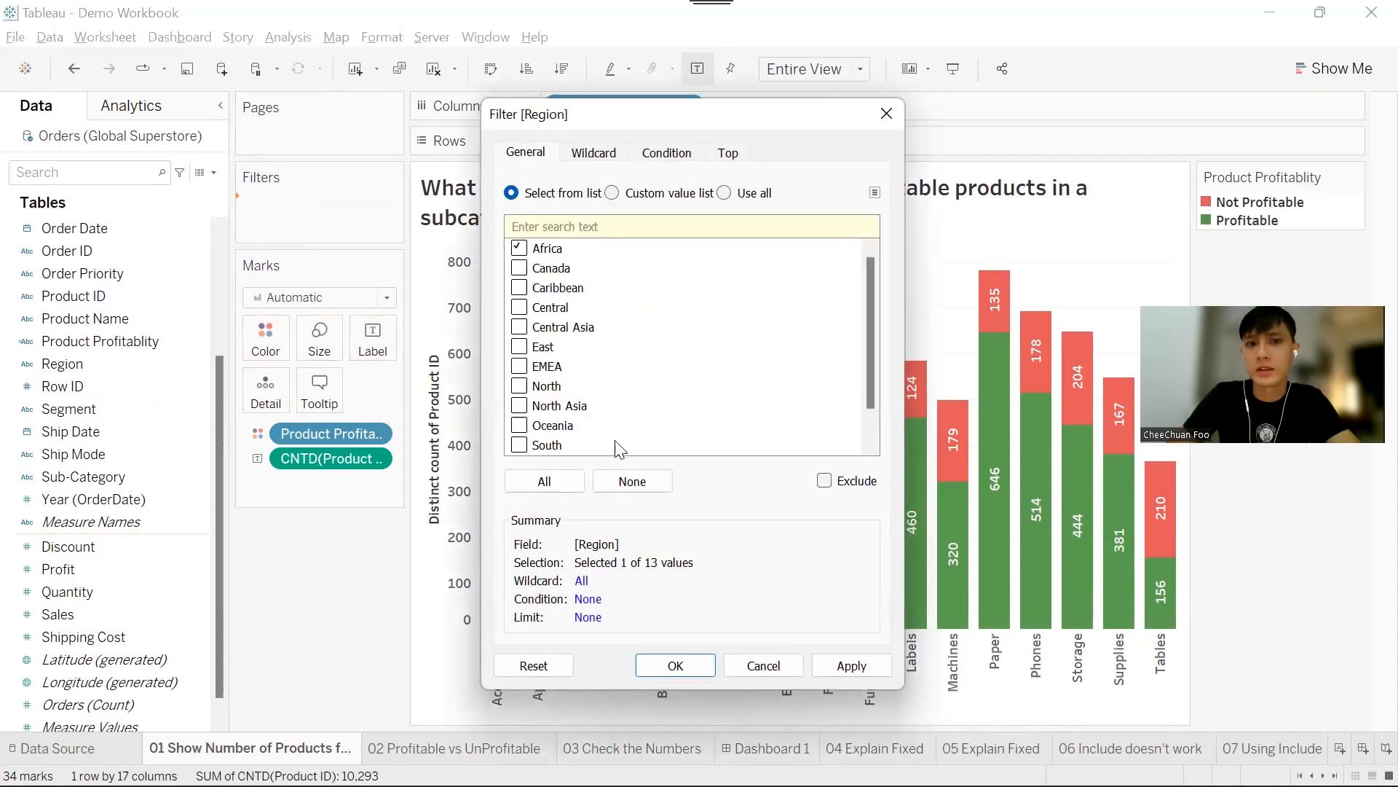
pyautogui.click(696, 668)
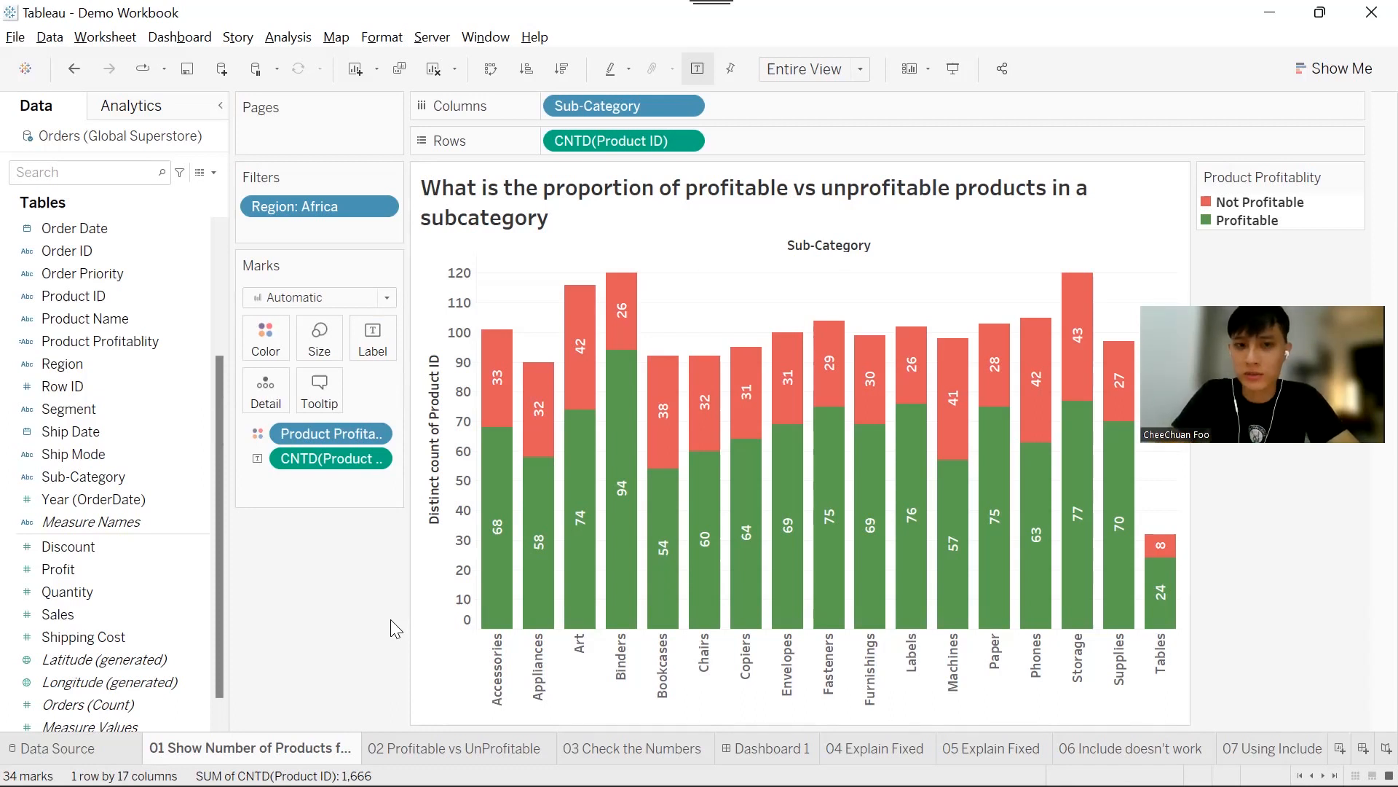
pyautogui.rightClick(348, 214)
pyautogui.click(400, 256)
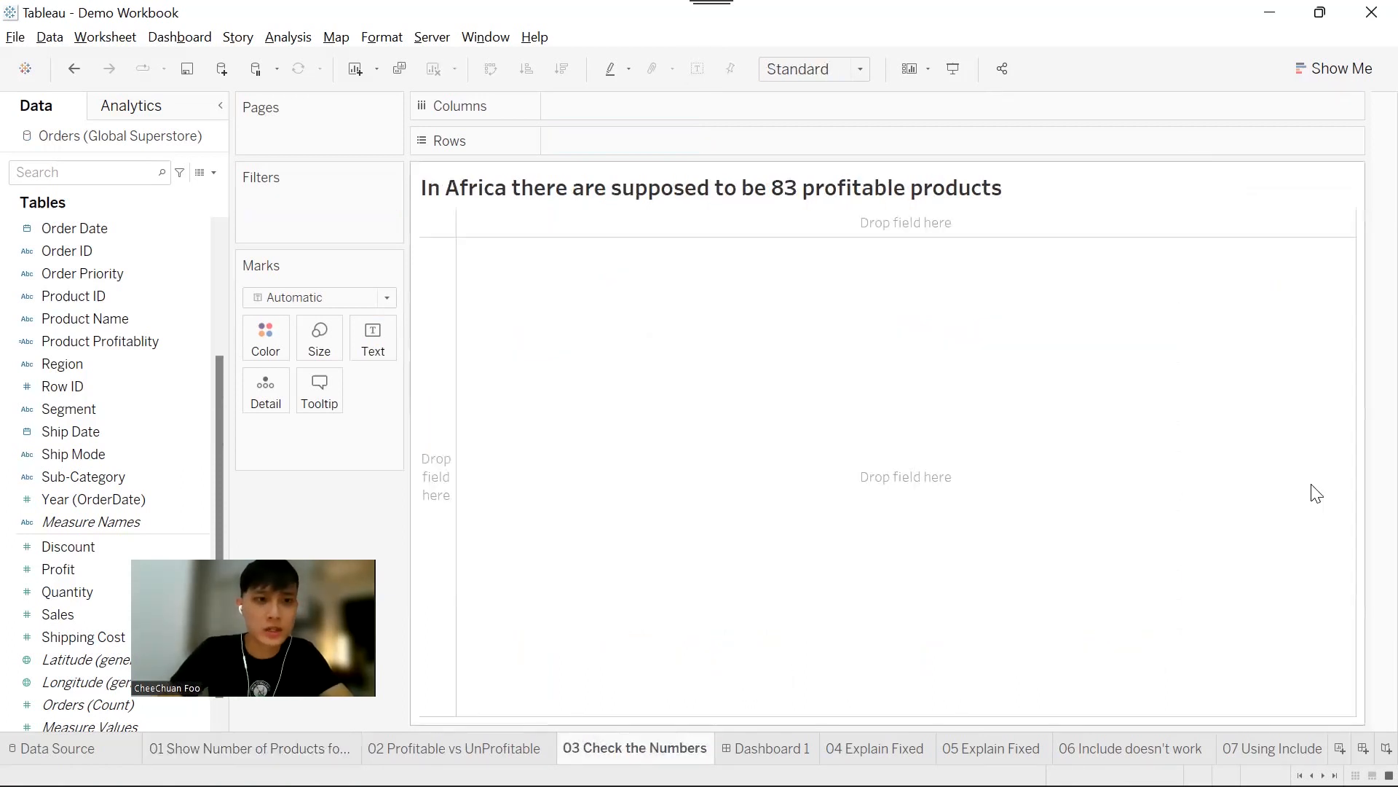
# On the 03 Check the Numbers sheet, list Region, Sub-Category and Product ID on Rows
pyautogui.moveTo(62, 363); pyautogui.dragTo(443, 363)
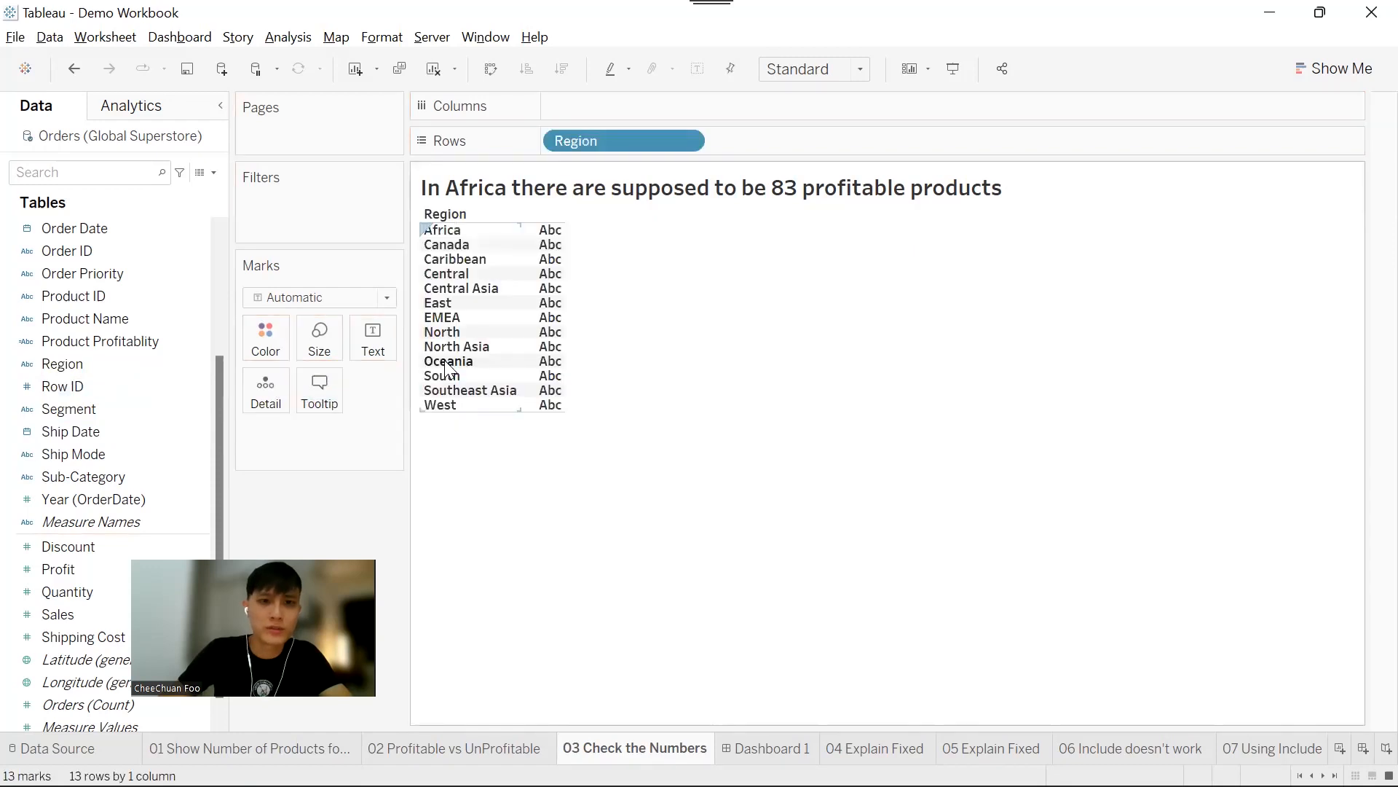
pyautogui.moveTo(49, 488); pyautogui.dragTo(706, 150)
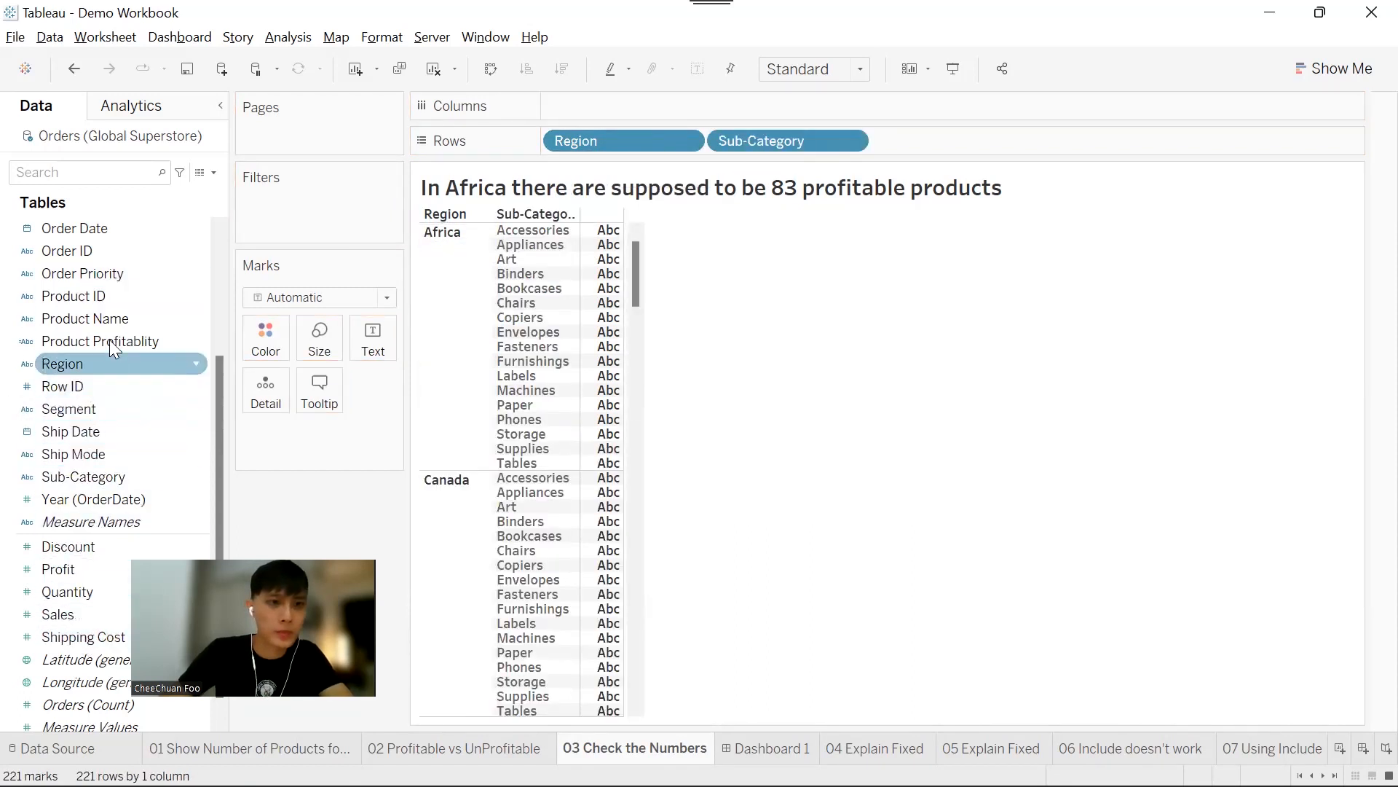
pyautogui.moveTo(108, 297); pyautogui.dragTo(1058, 155)
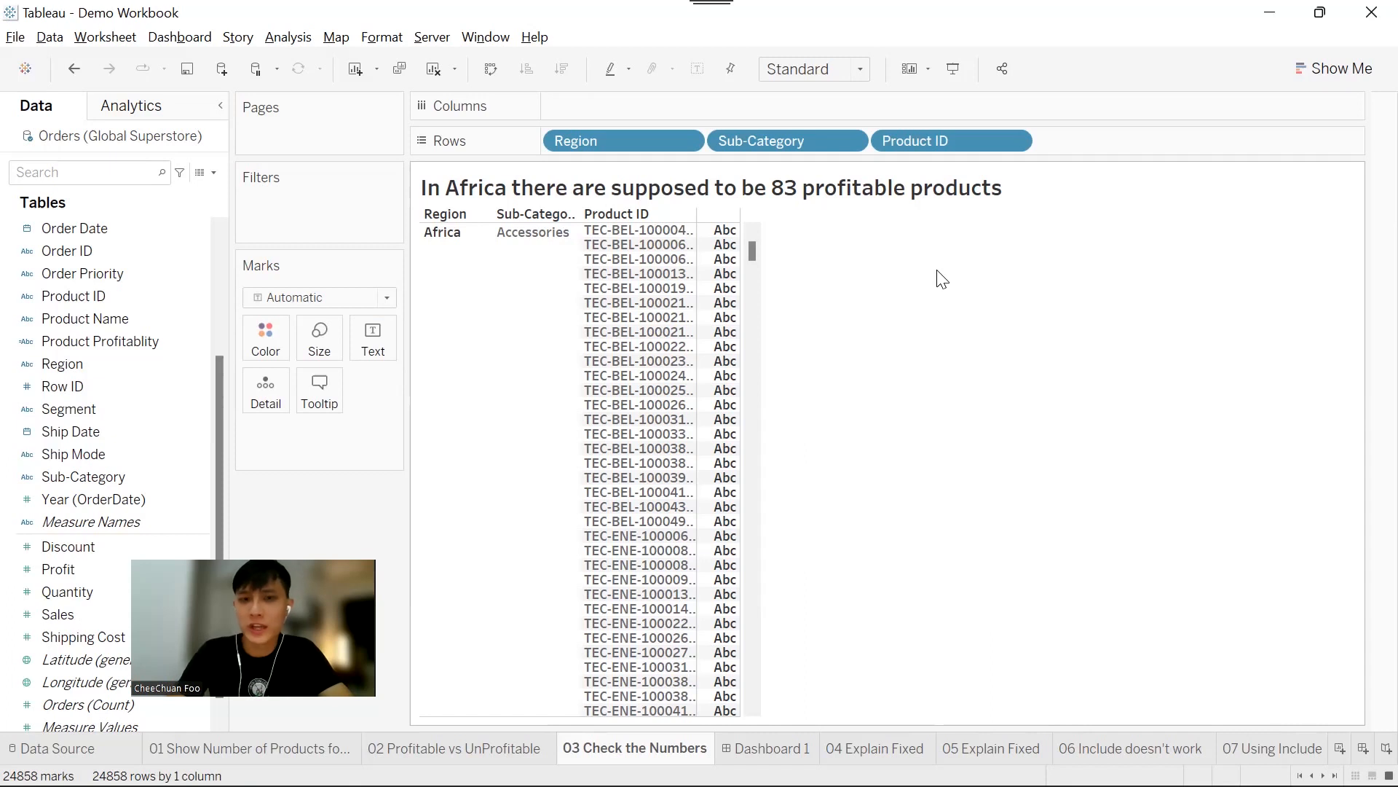
# Compare the Africa Accessories product list with the Accessories bar on the sheet 01 chart
pyautogui.moveTo(719, 239)
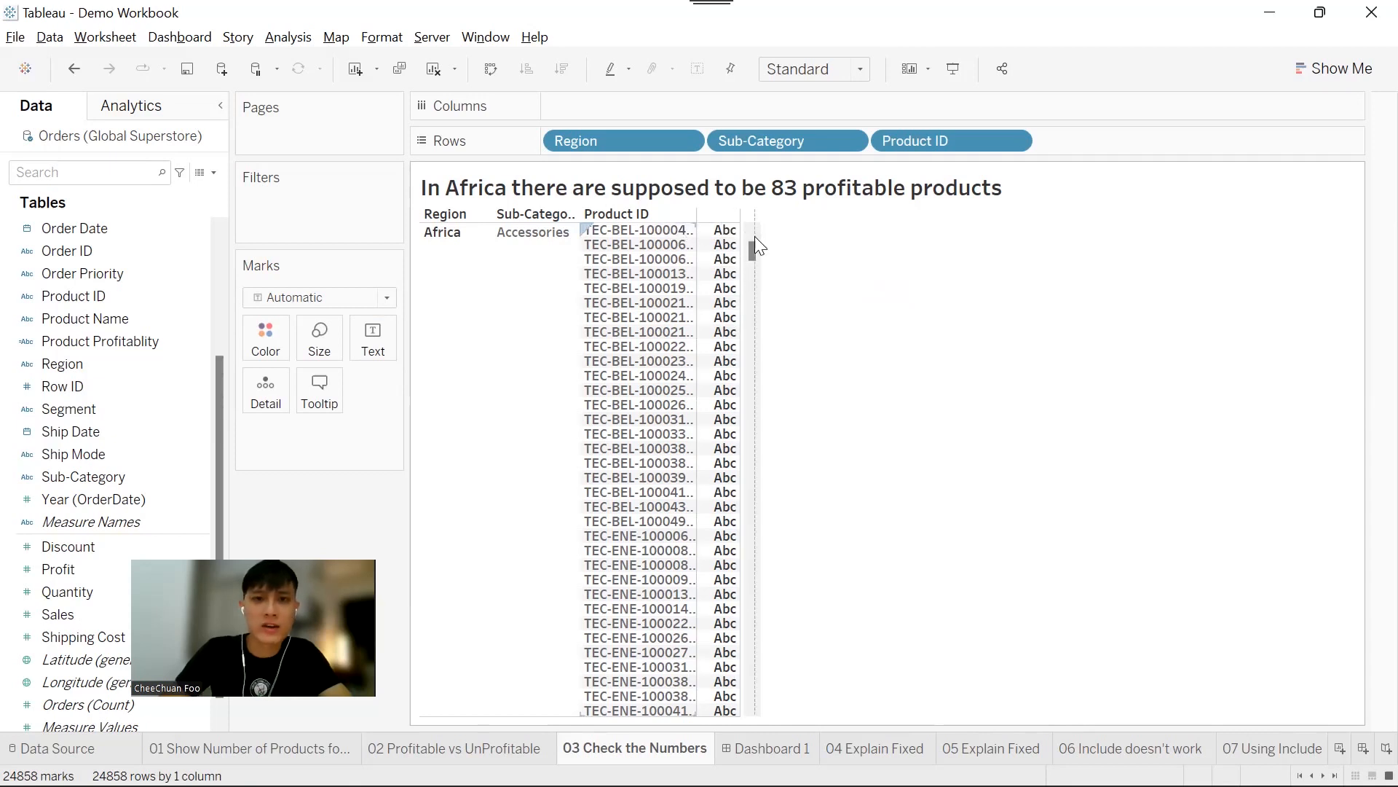
pyautogui.moveTo(754, 236); pyautogui.dragTo(754, 236)
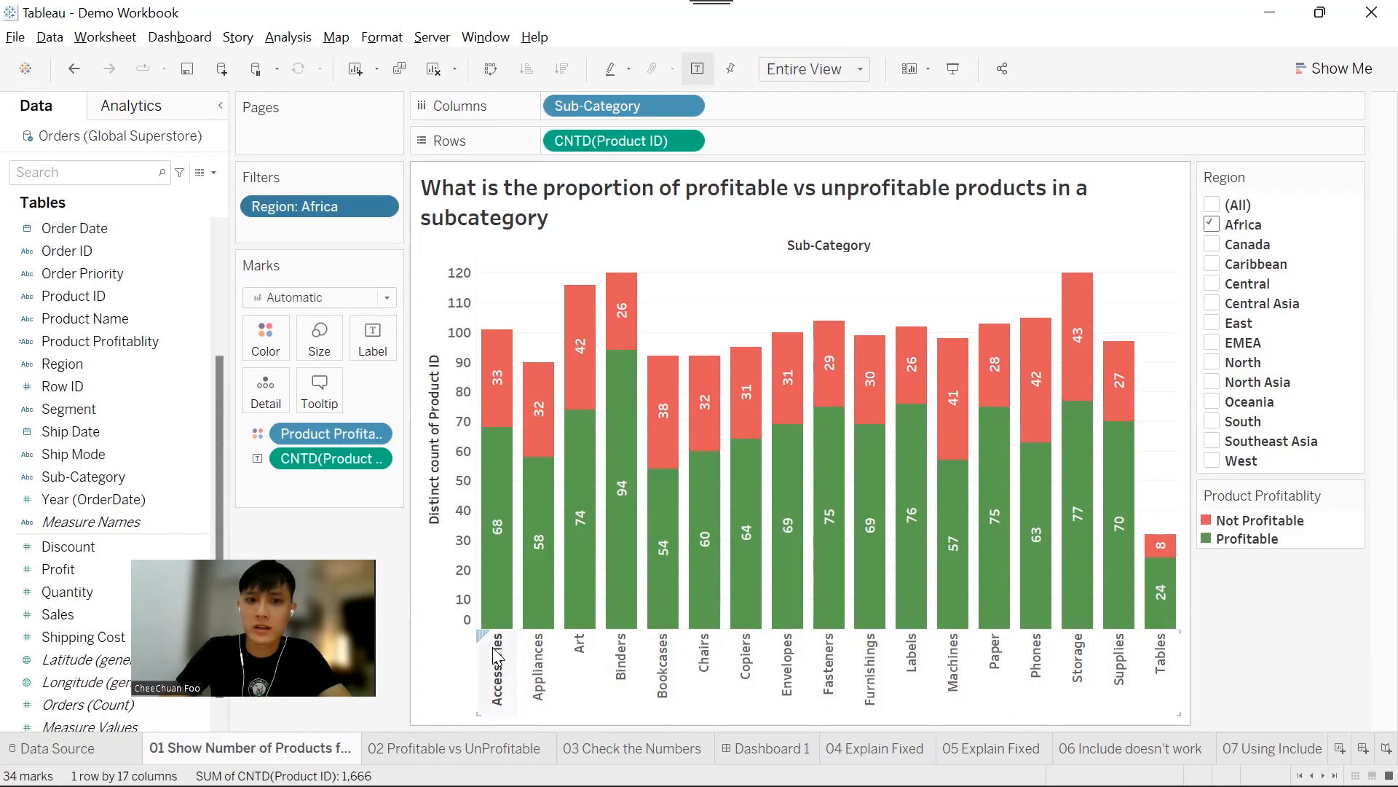
pyautogui.moveTo(508, 416)
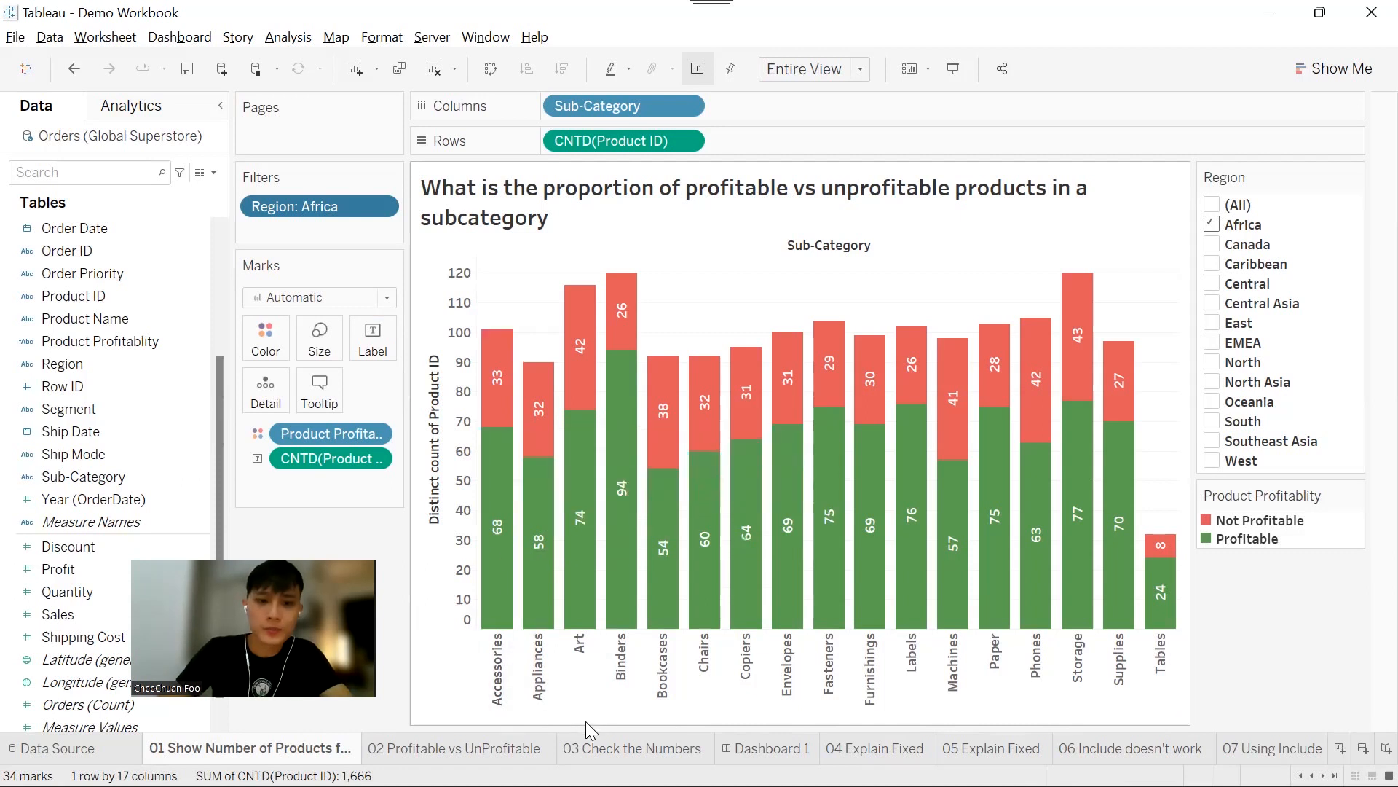
# On the 03 Check the Numbers sheet, show the distinct count of Product ID as the value for each row
pyautogui.click(616, 748)
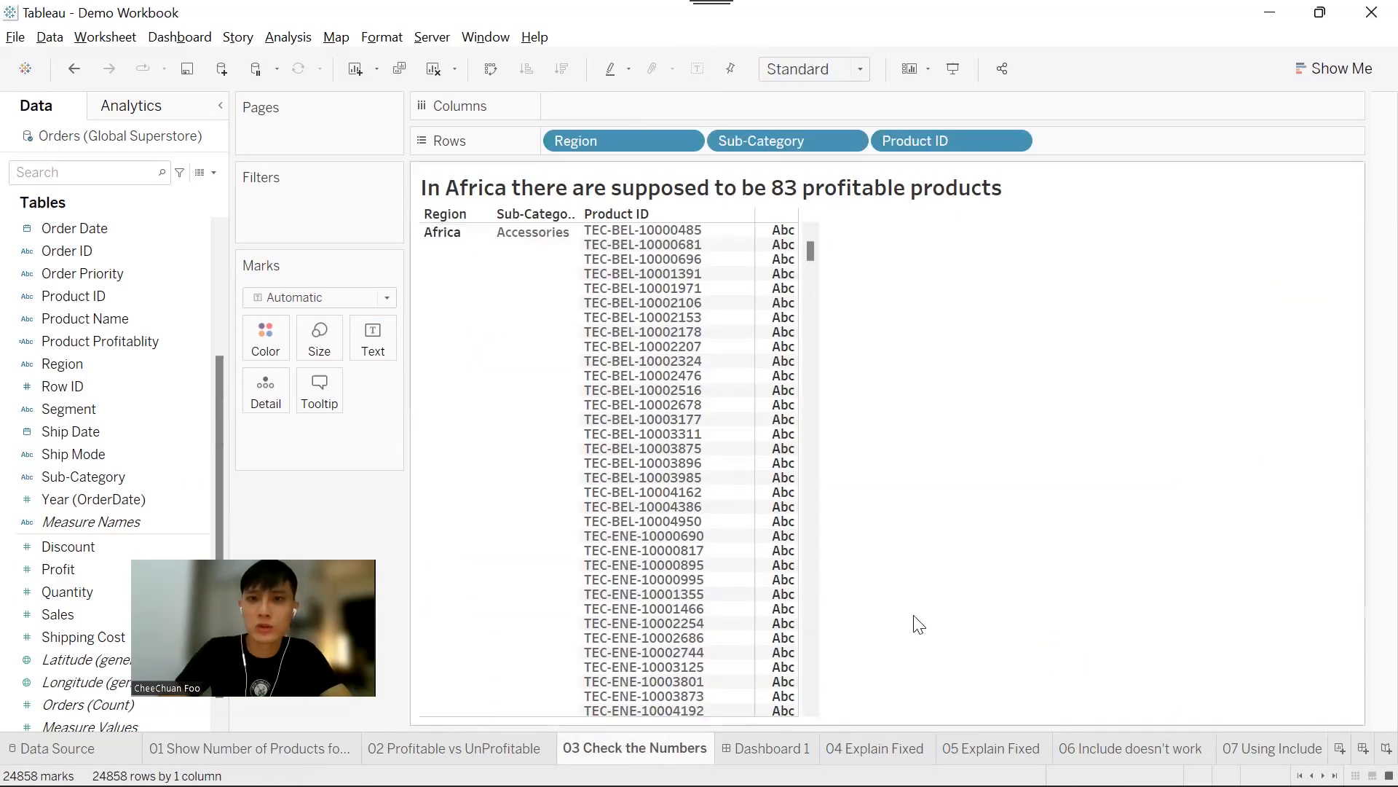
pyautogui.click(574, 339)
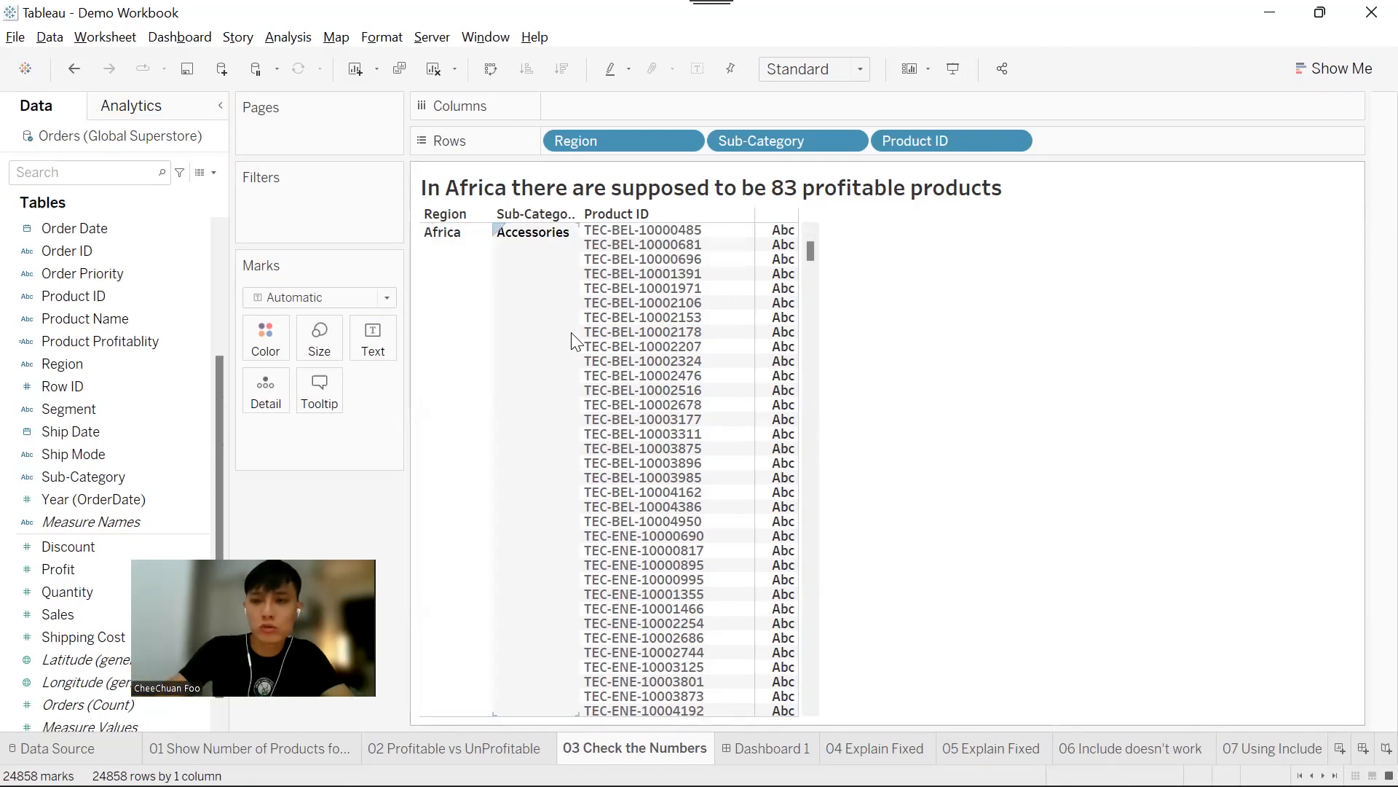
pyautogui.click(543, 177)
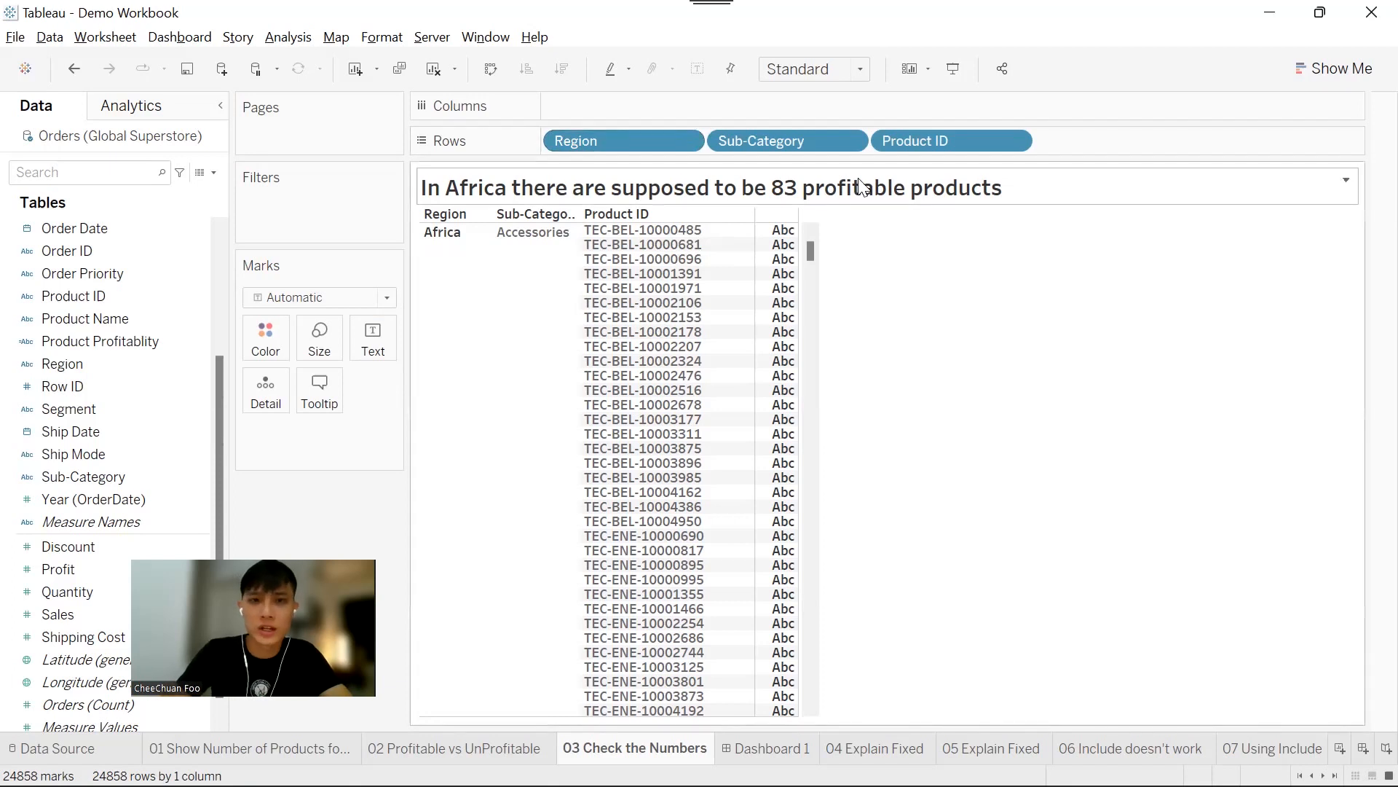
pyautogui.click(919, 228)
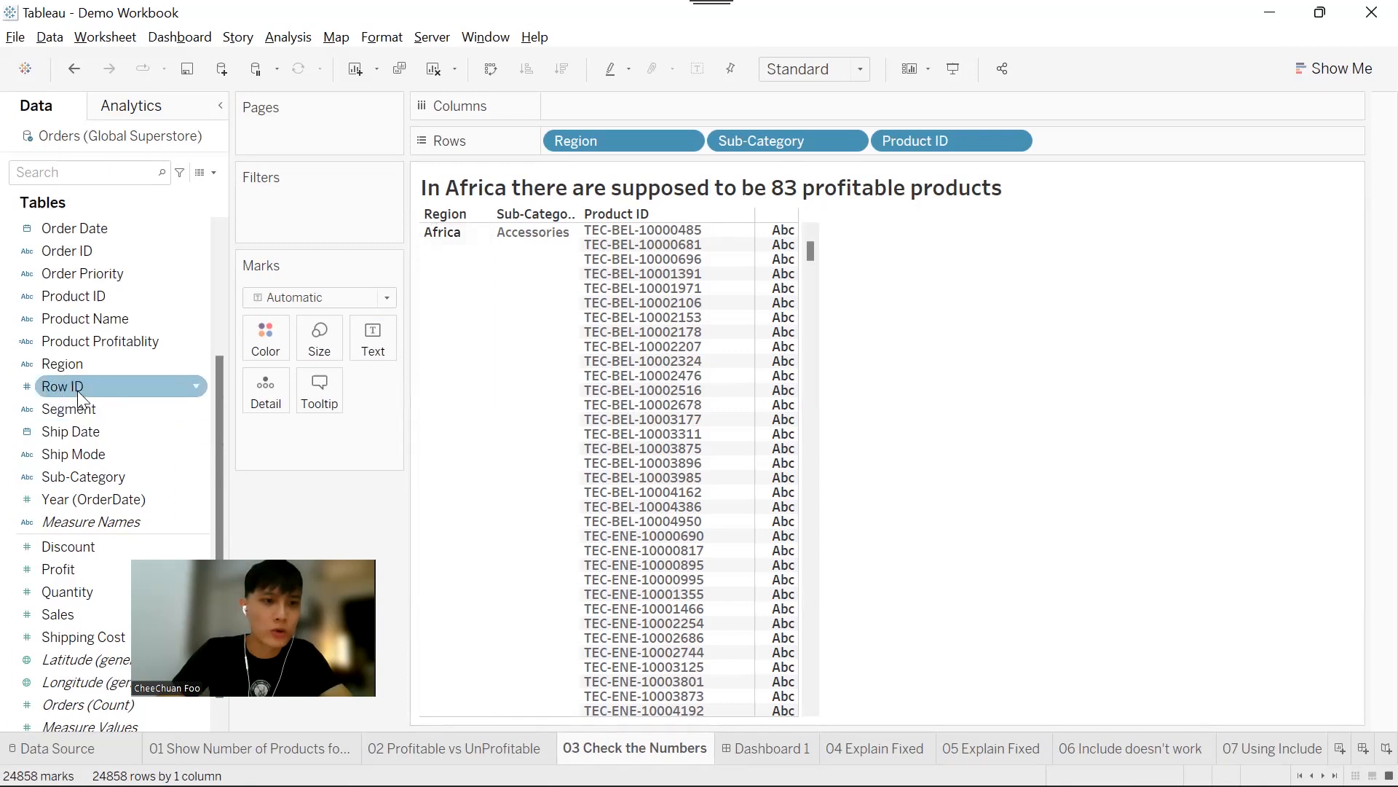
pyautogui.click(79, 316)
pyautogui.click(80, 288)
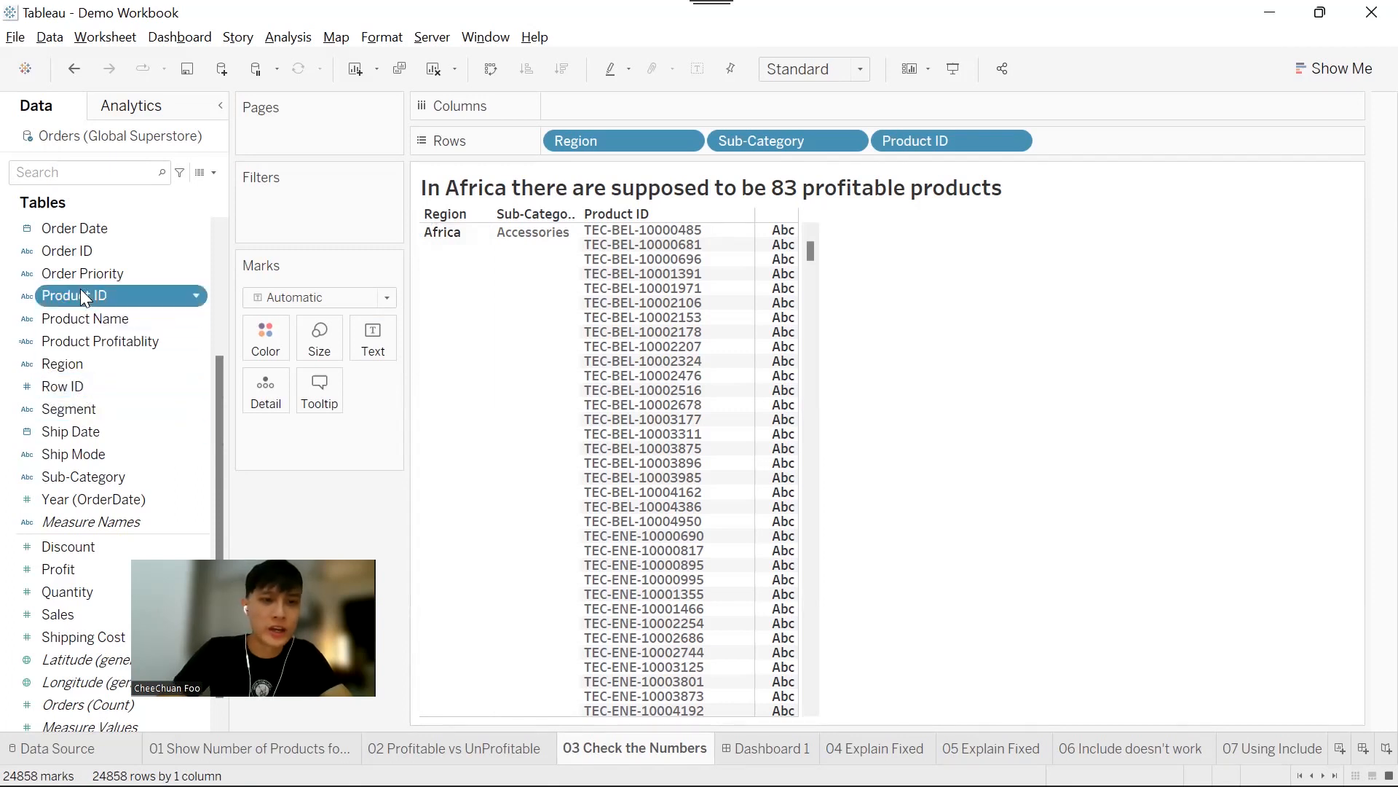
pyautogui.moveTo(83, 289); pyautogui.dragTo(779, 321)
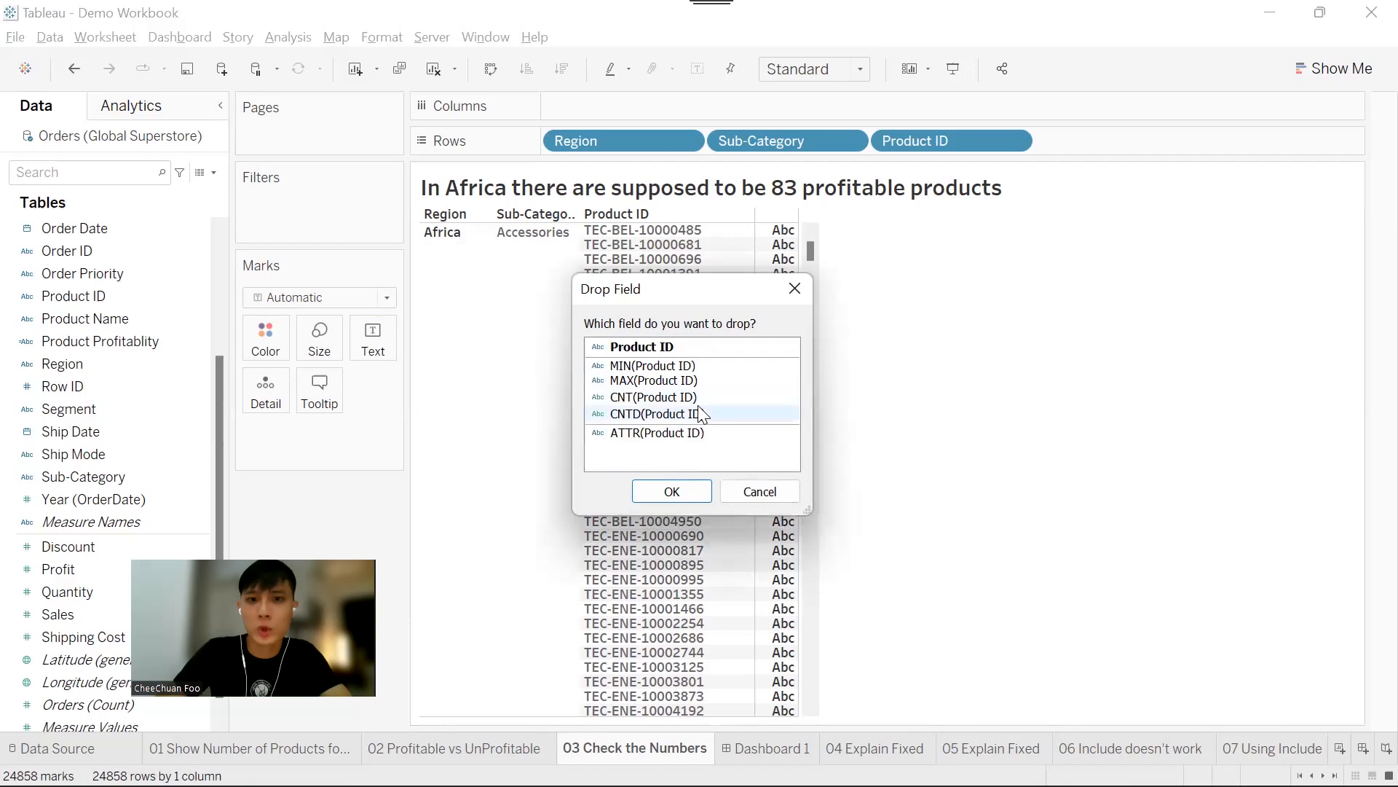
pyautogui.click(700, 414)
pyautogui.click(689, 491)
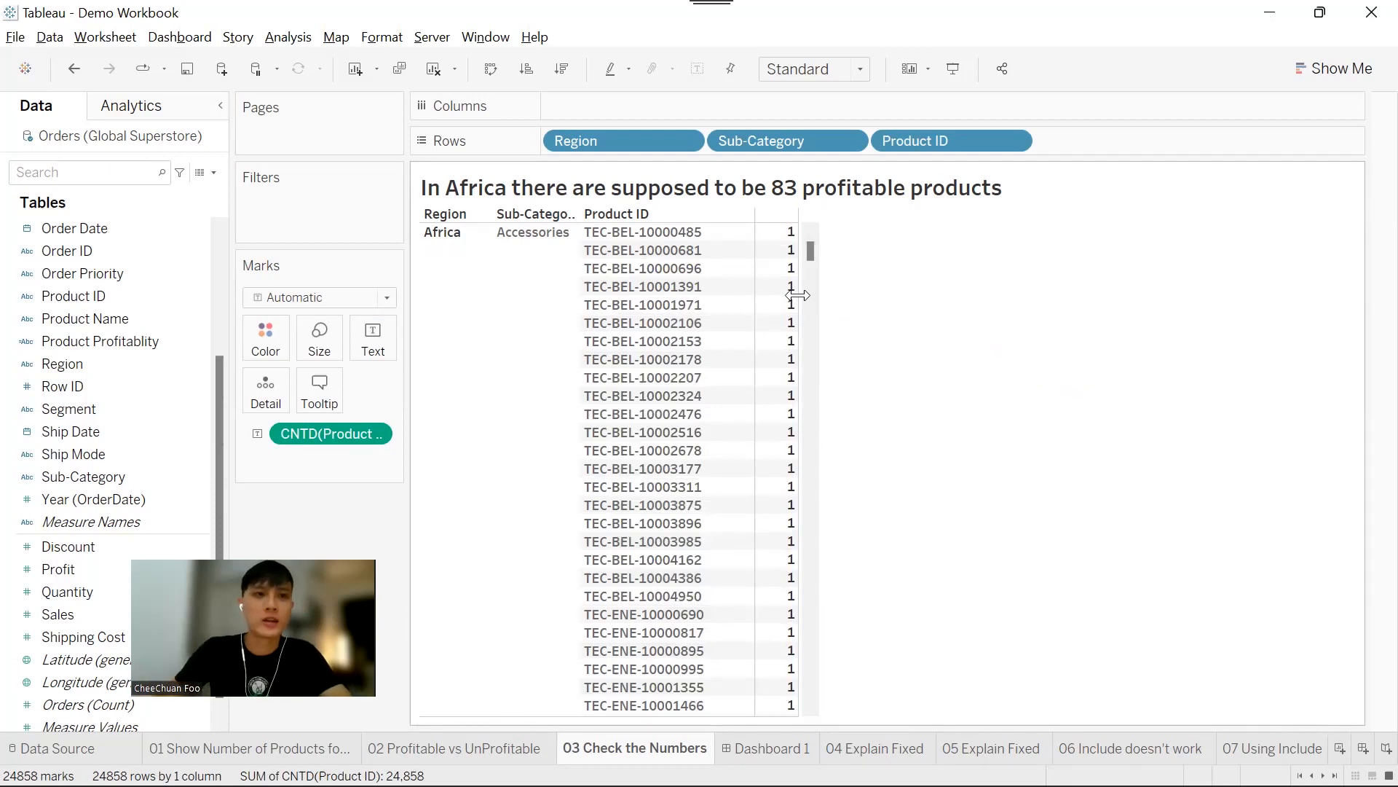
# Add all subtotals to the product table and place the column totals at the top of each group
pyautogui.click(298, 39)
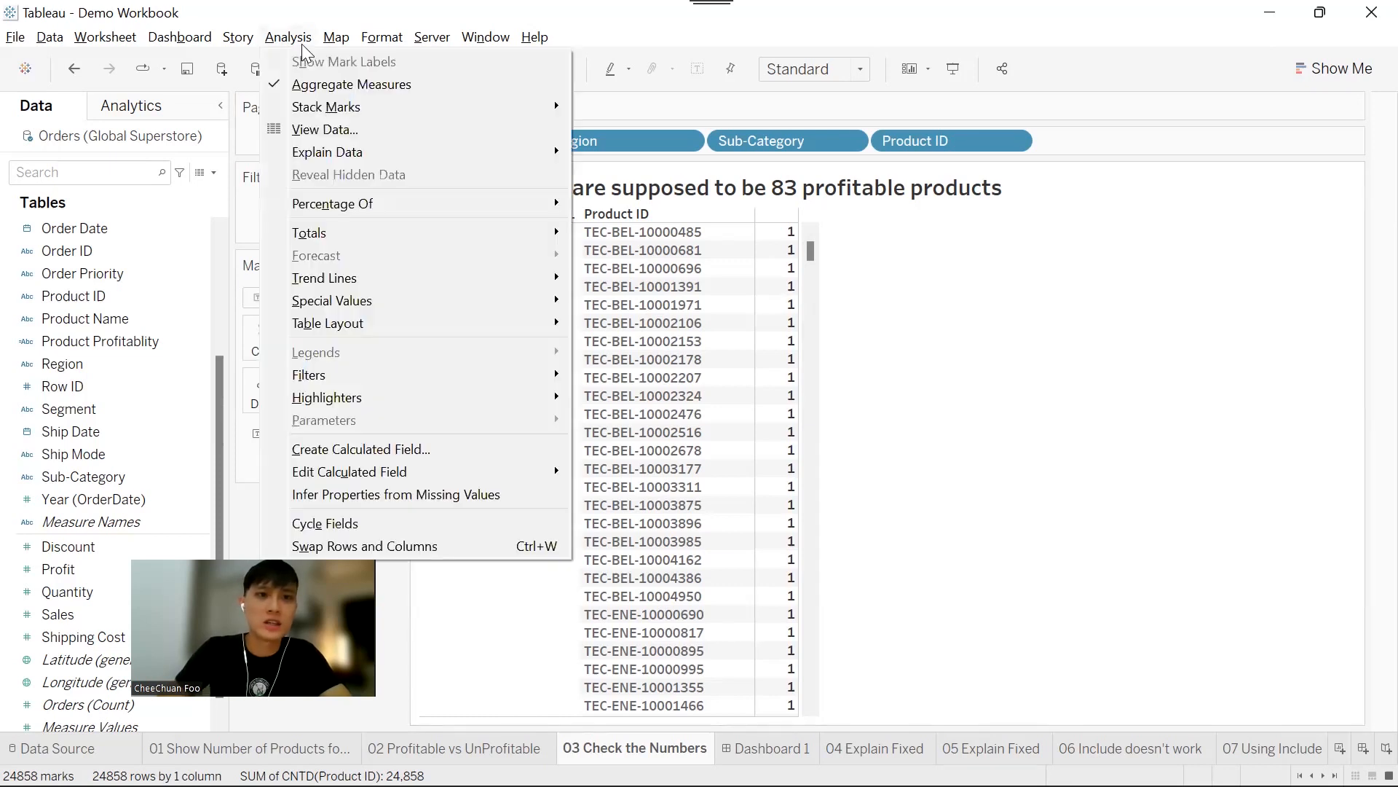
pyautogui.moveTo(399, 235)
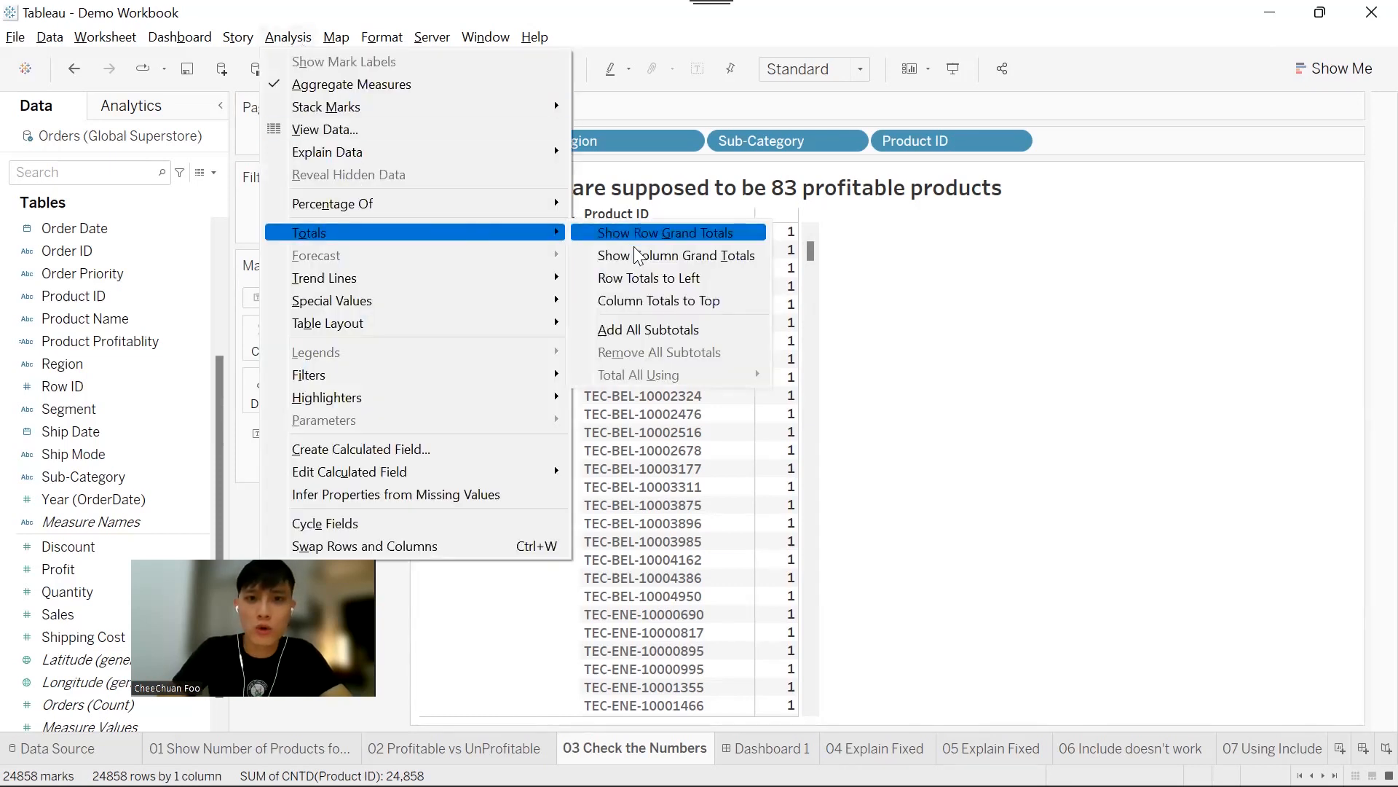
pyautogui.click(683, 329)
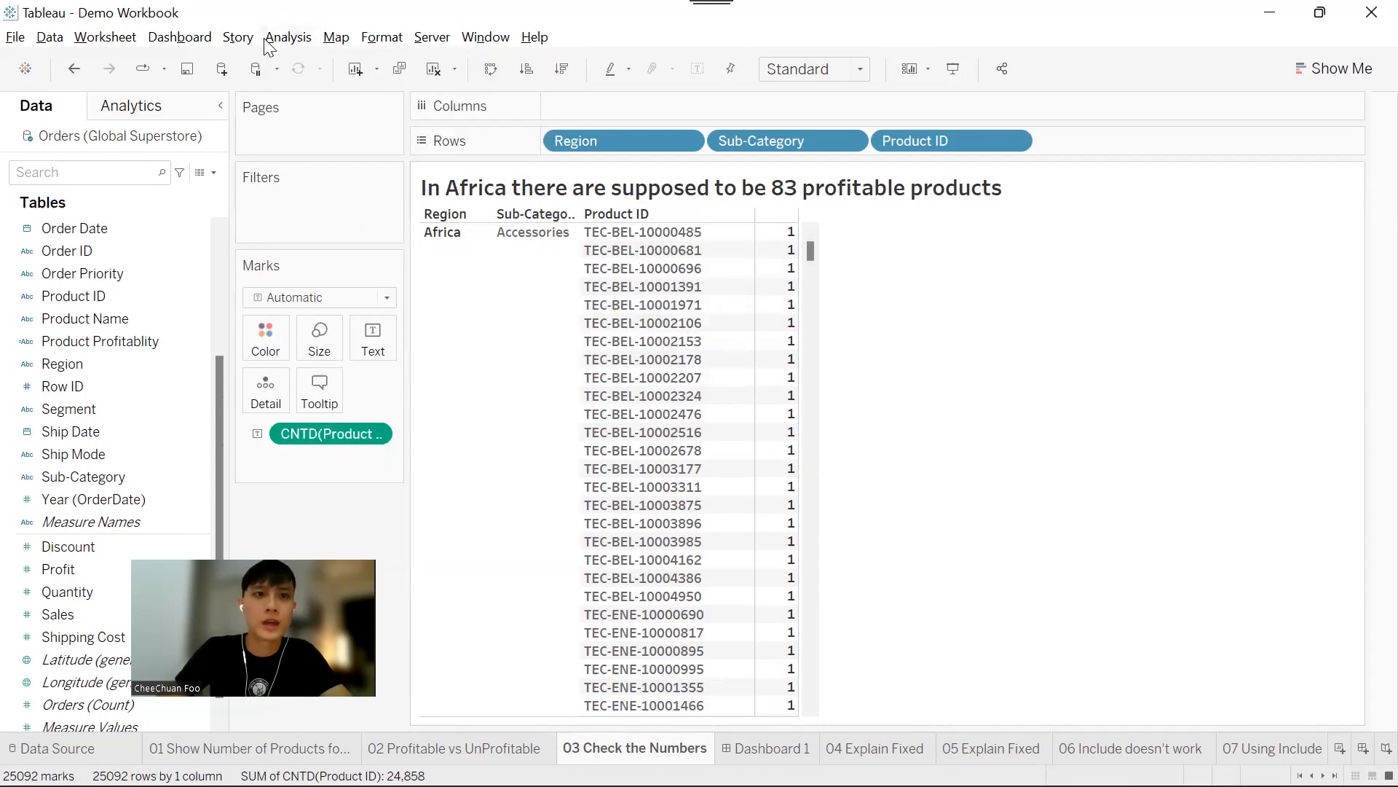
pyautogui.click(287, 37)
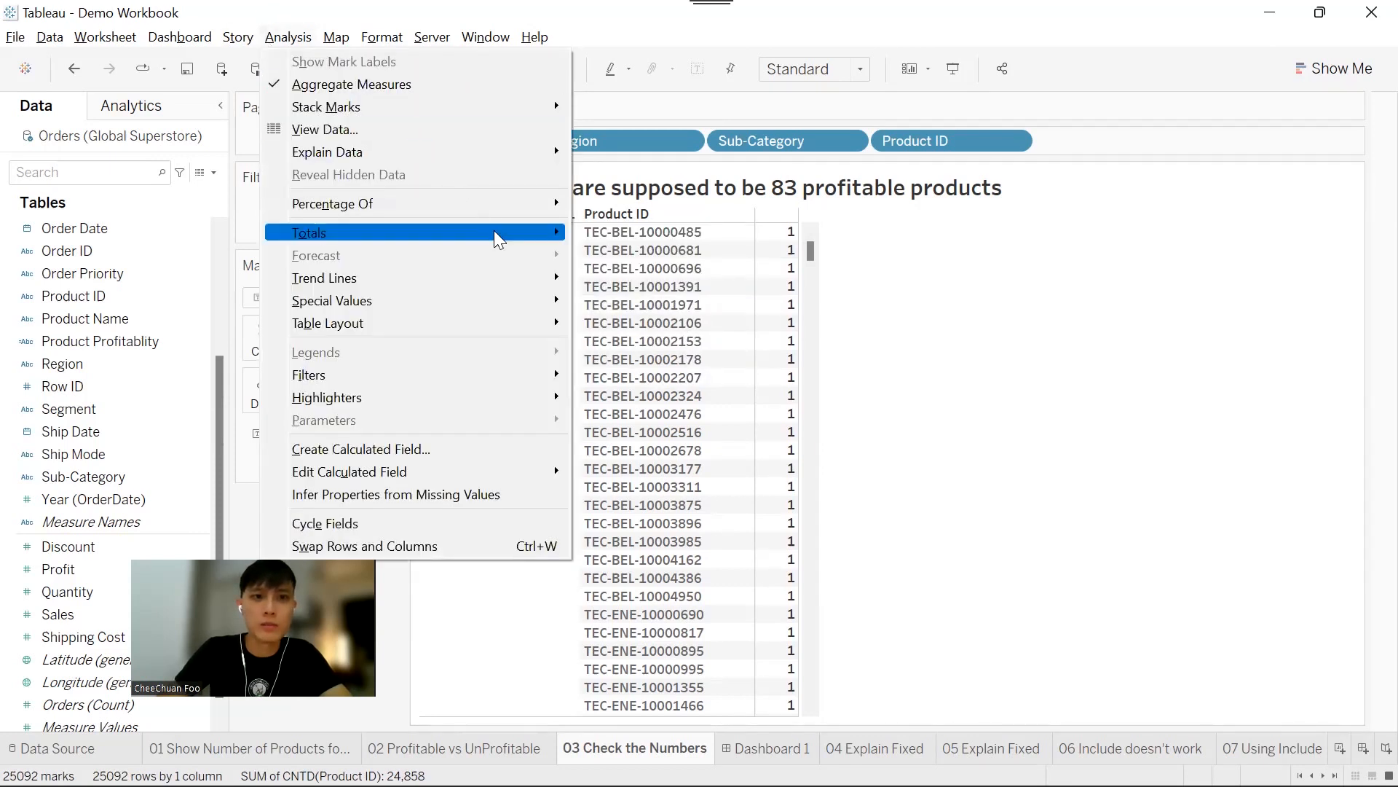
pyautogui.moveTo(514, 234)
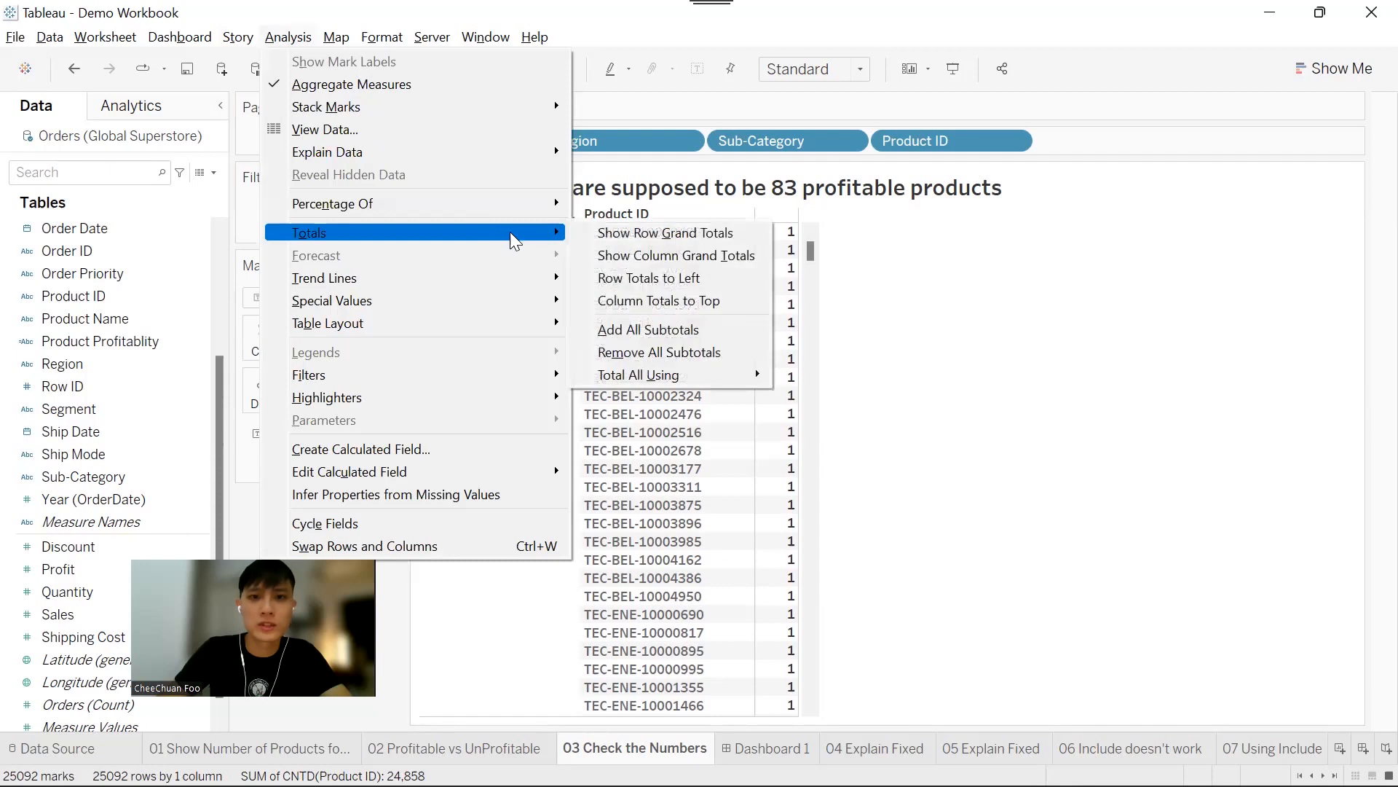
pyautogui.click(630, 300)
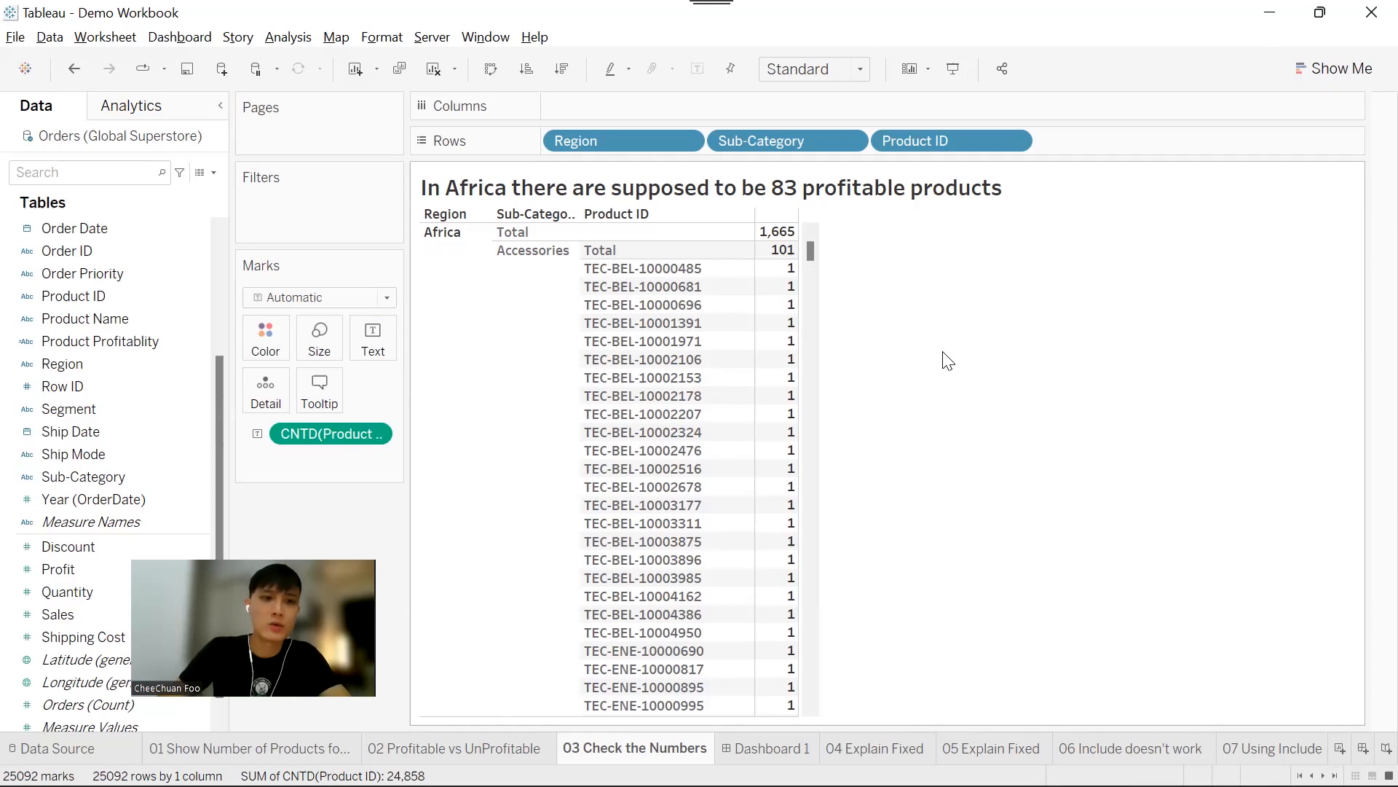
# Start a new calculated field named Check Profit, keeping its editor clear of the product table
pyautogui.click(214, 173)
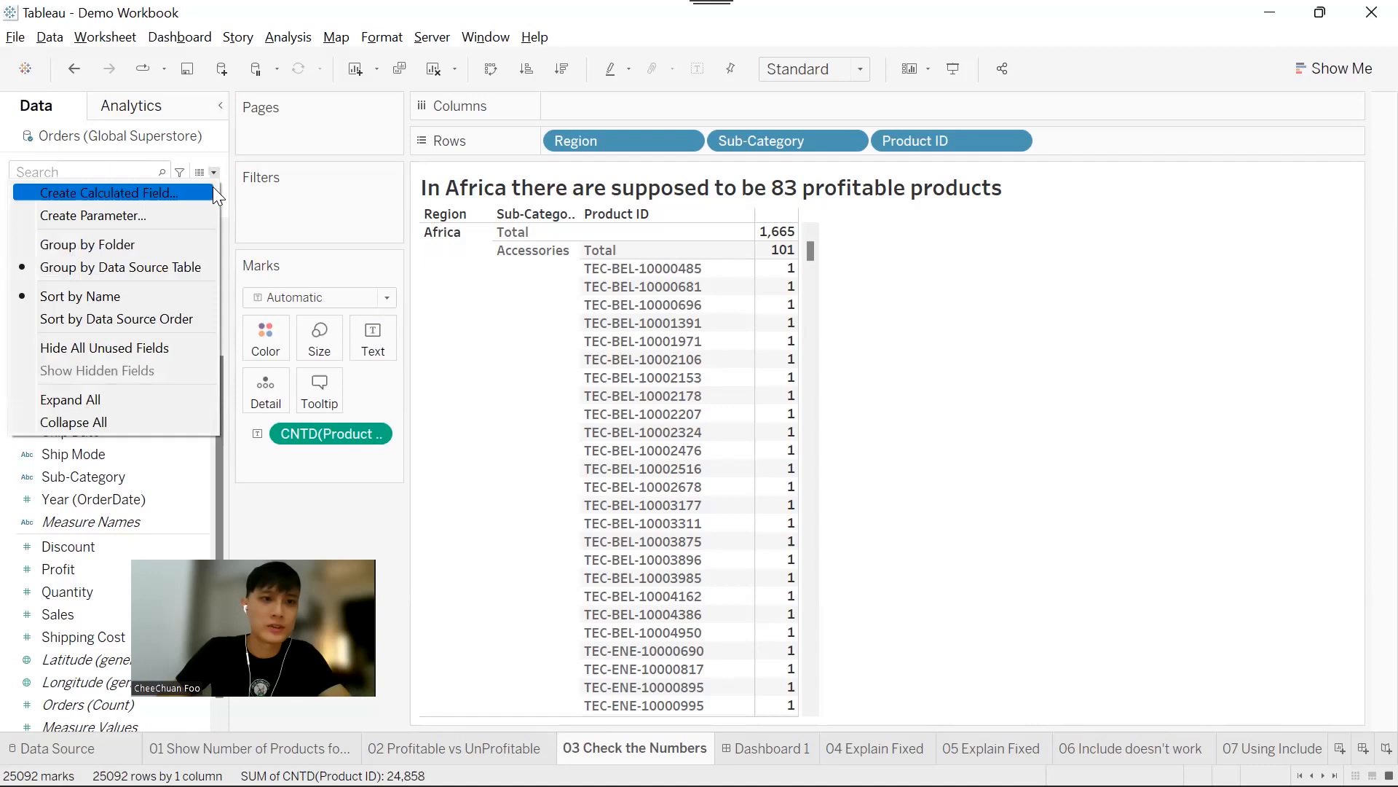
pyautogui.click(213, 187)
pyautogui.write('Check Profit')
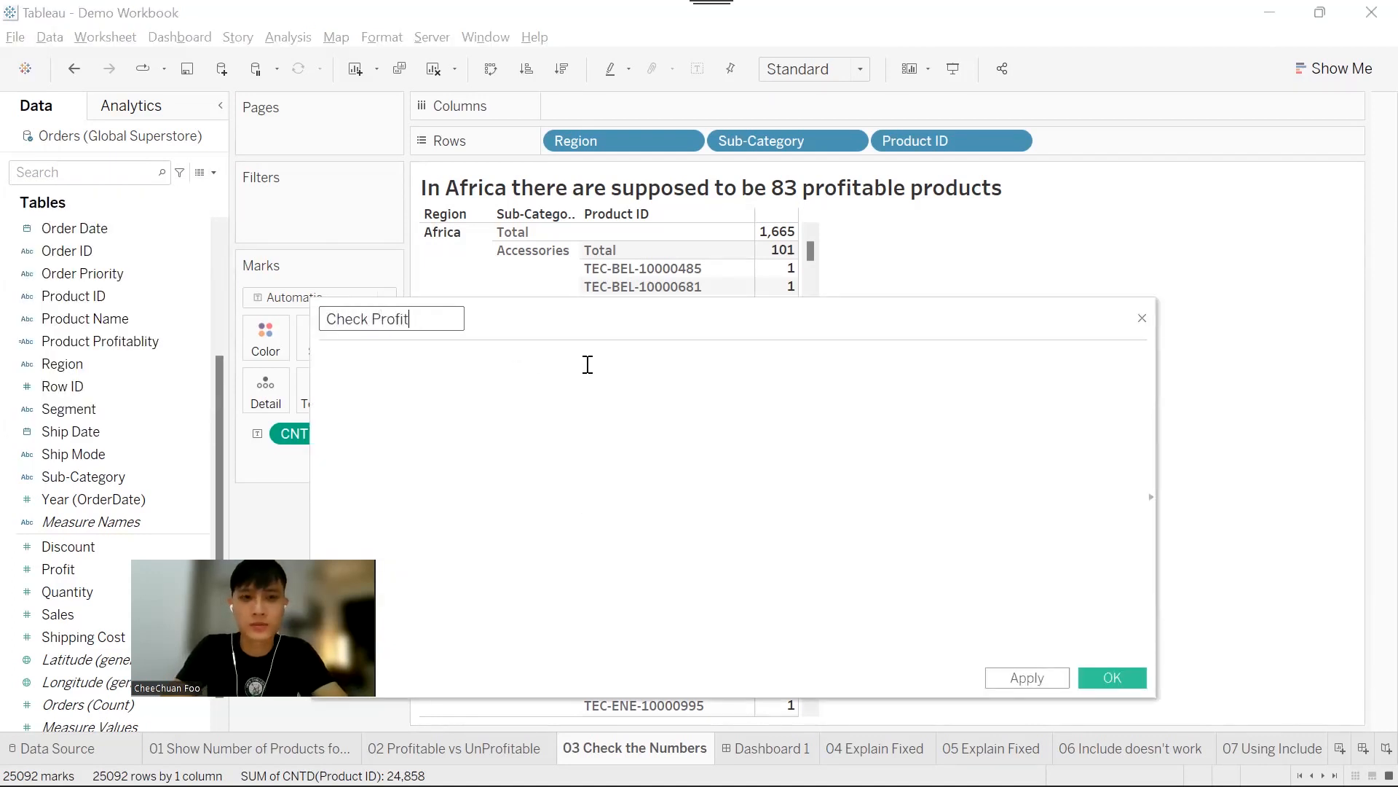
pyautogui.moveTo(585, 298); pyautogui.dragTo(1088, 273)
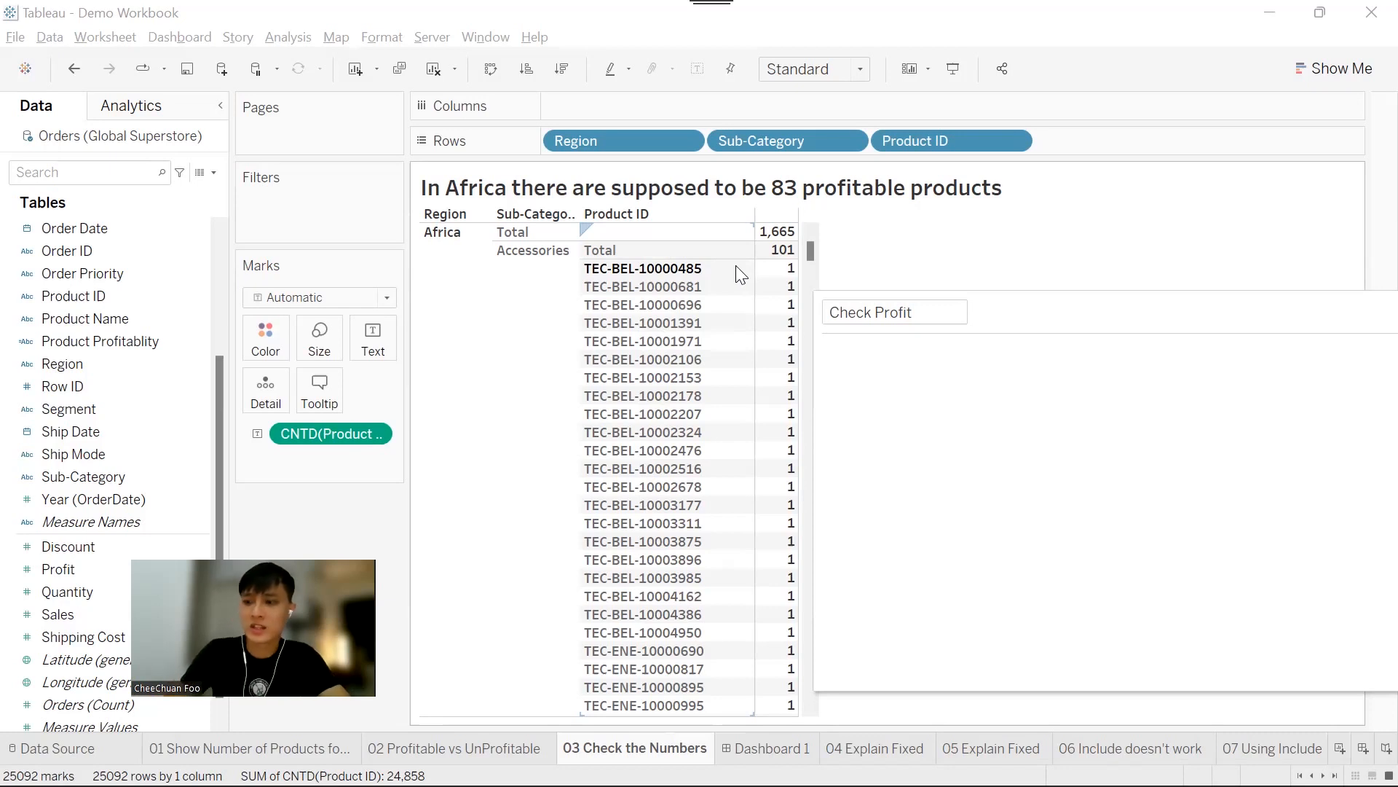
# Begin the Check Profit formula with the condition IF SUM([Profit])>=0 and enlarge the formula text
pyautogui.write('IF sum')
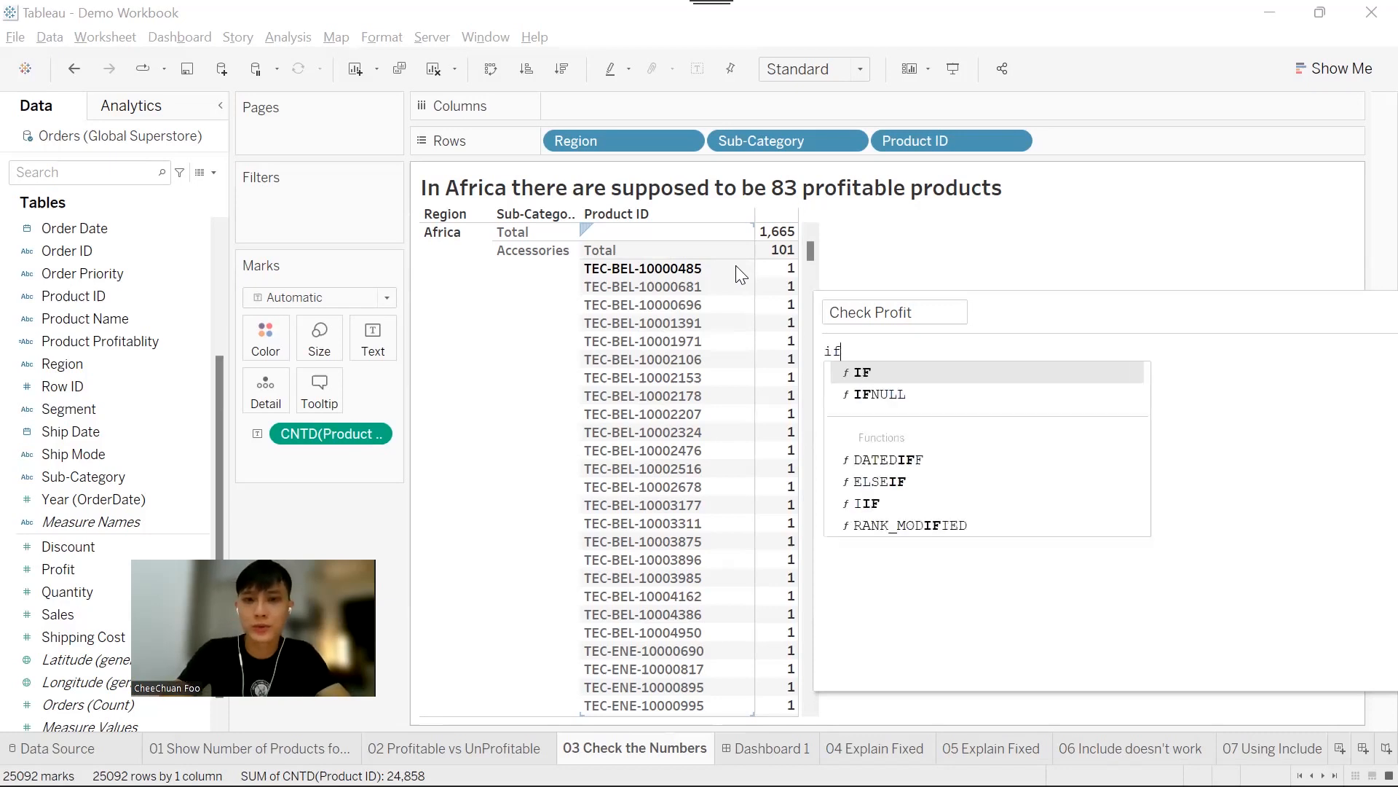
pyautogui.press('Return')
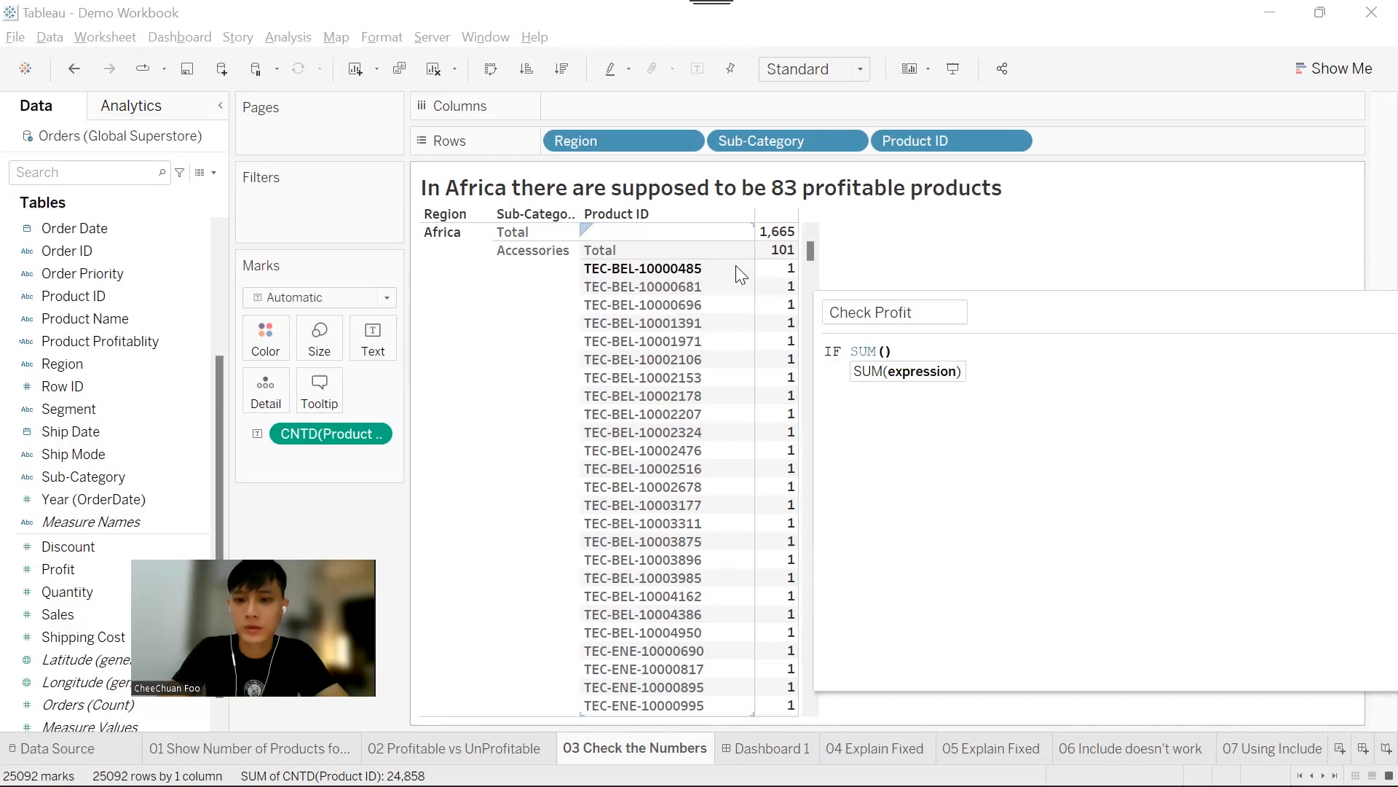
pyautogui.write('pro')
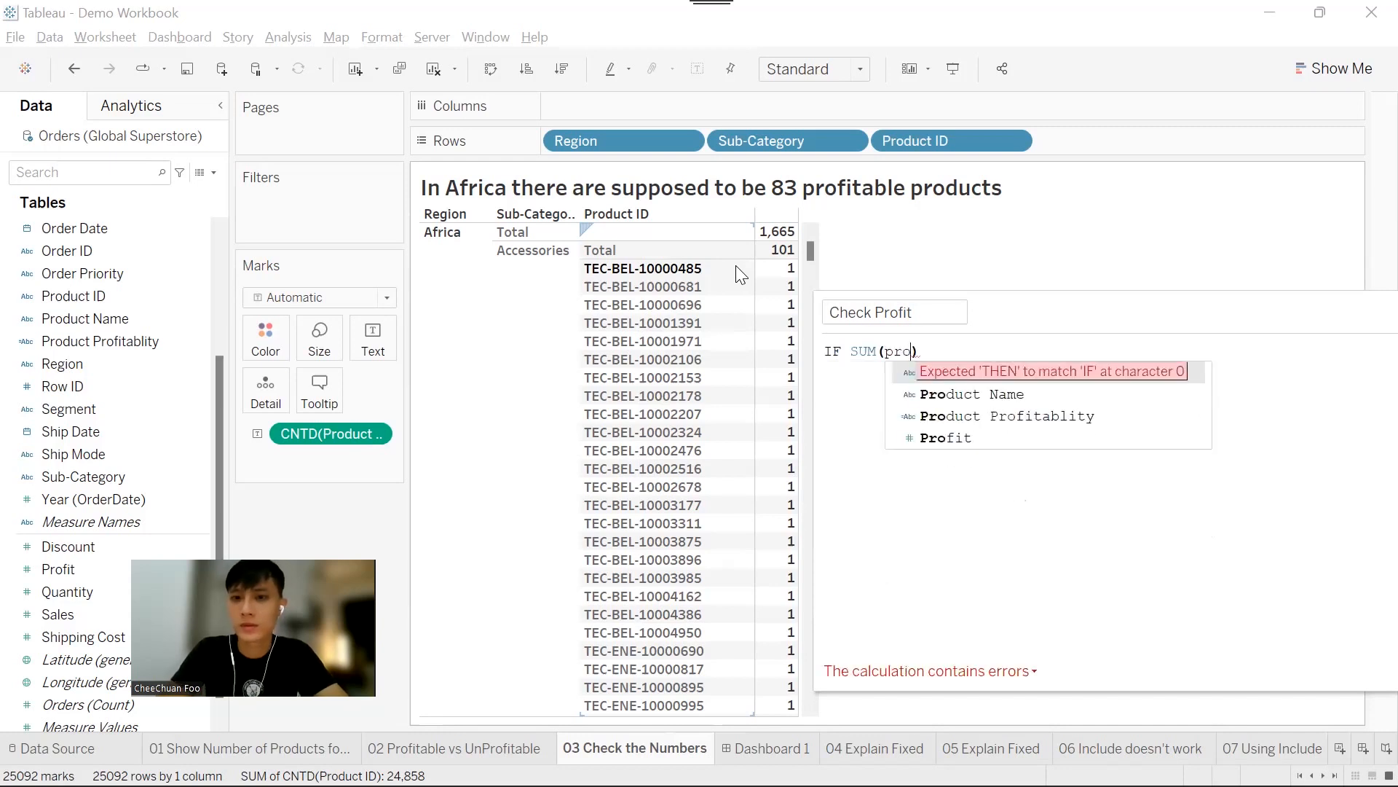
pyautogui.press('Down')
pyautogui.press('Down')
pyautogui.press('Down')
pyautogui.press('Return')
pyautogui.write('>')
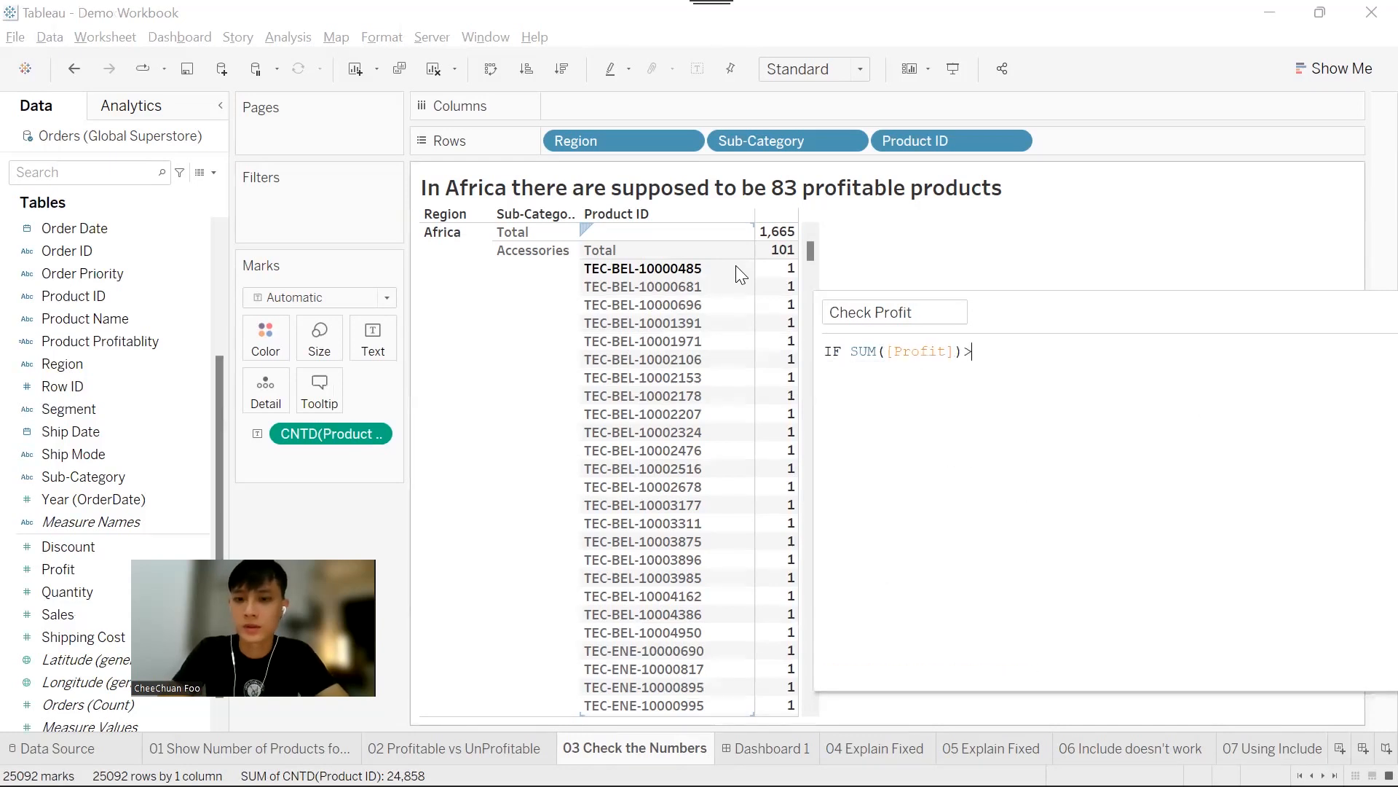
pyautogui.write('=0')
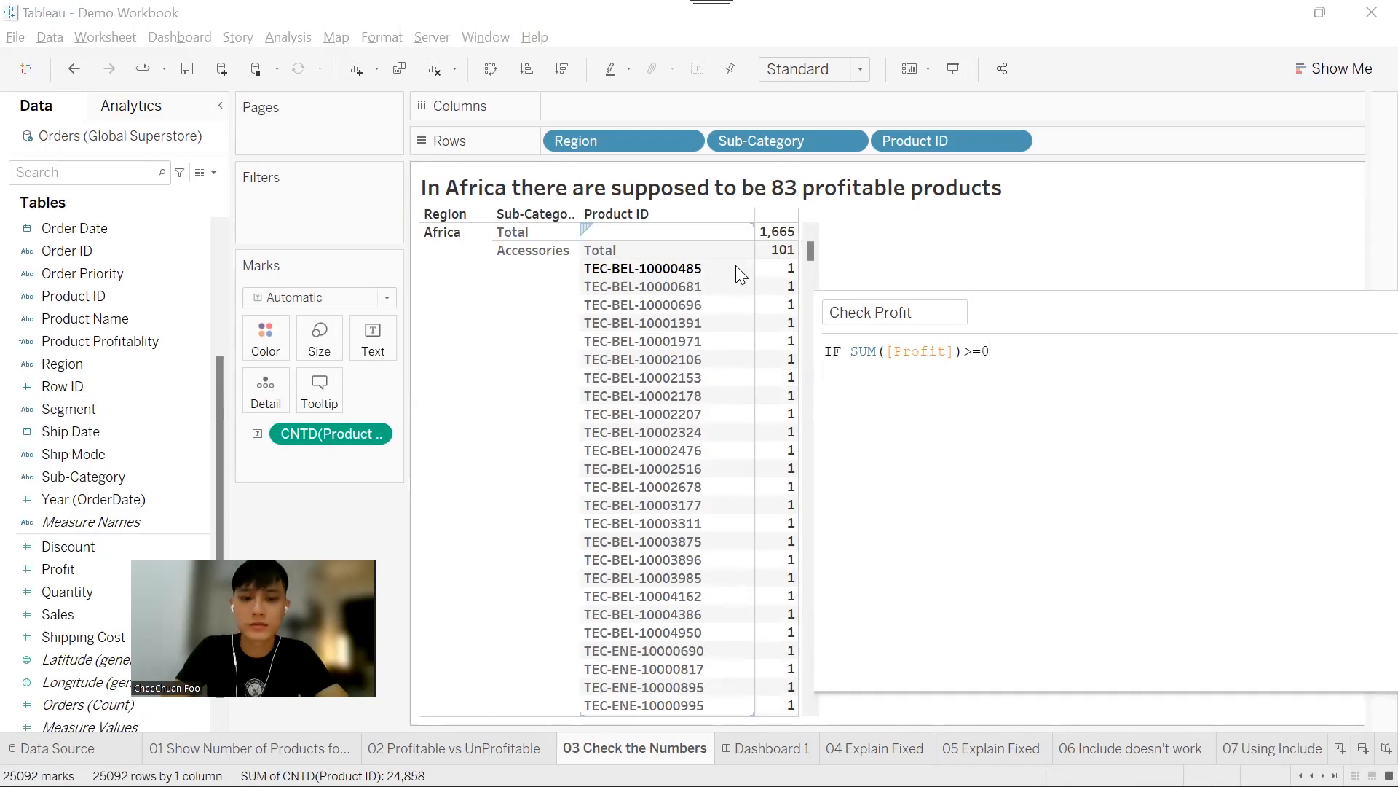
pyautogui.press('Return')
pyautogui.keyDown('ctrl'); pyautogui.scroll(3, 921, 405); pyautogui.keyUp('ctrl')
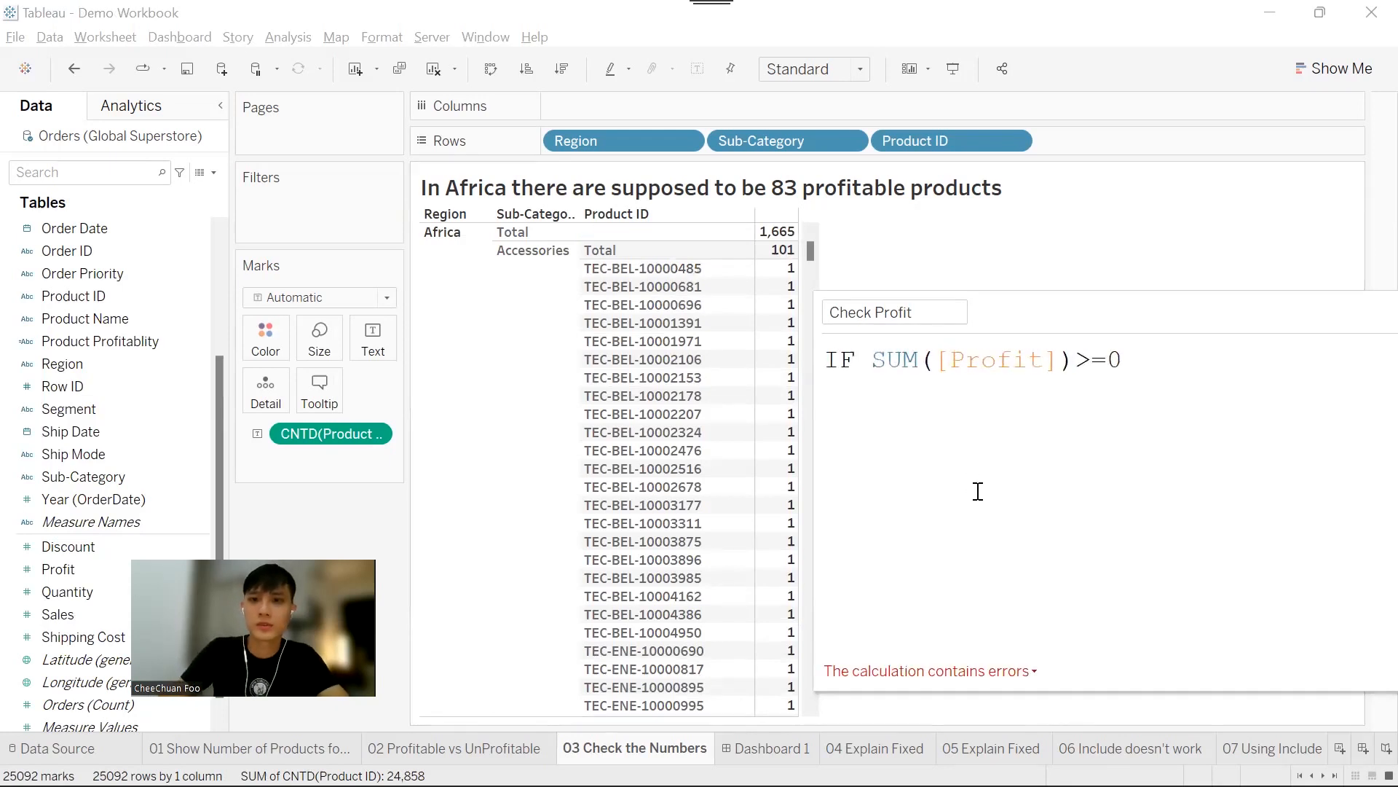
# Complete the Check Profit formula with THEN 1 ELSE 0 END and save the calculated field
pyautogui.write('THEN 1')
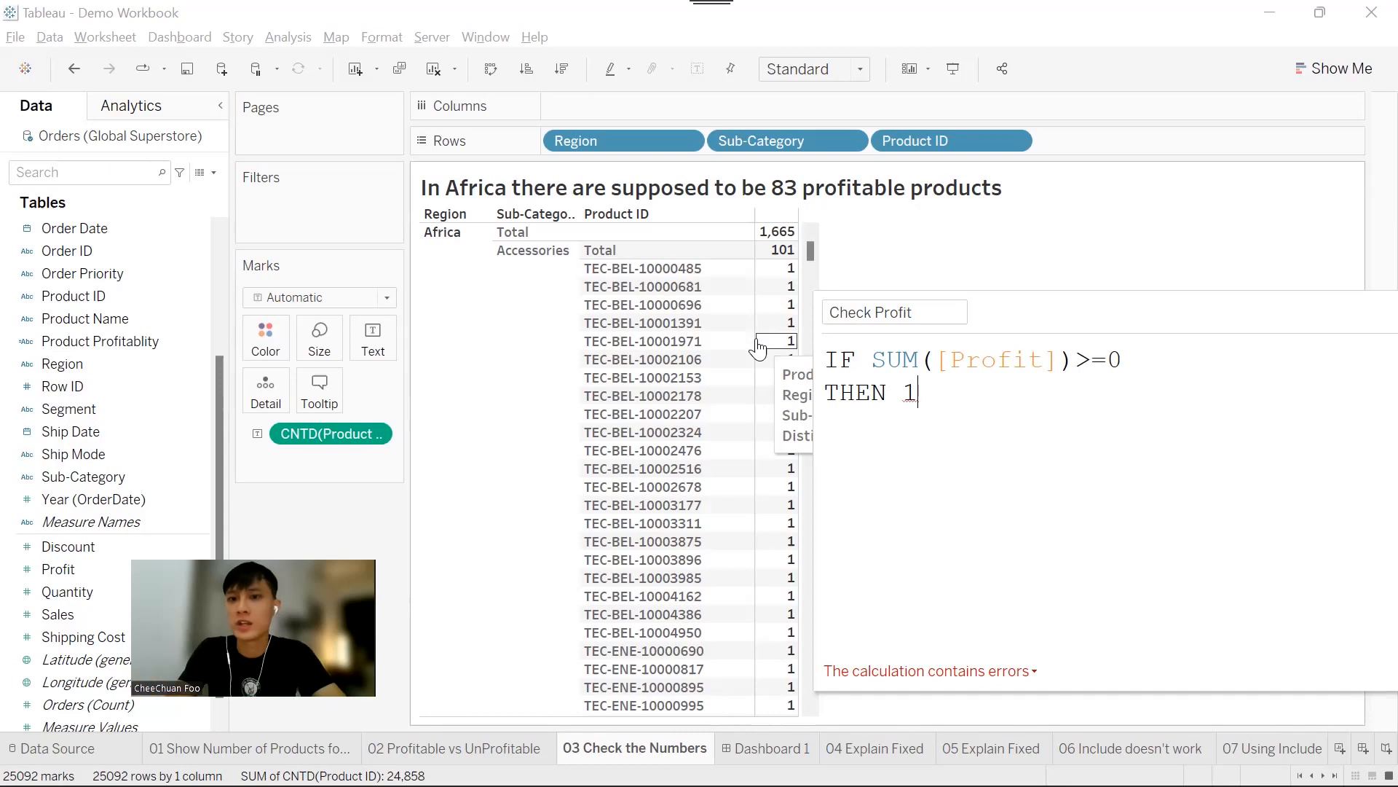
pyautogui.write('ELSE ')
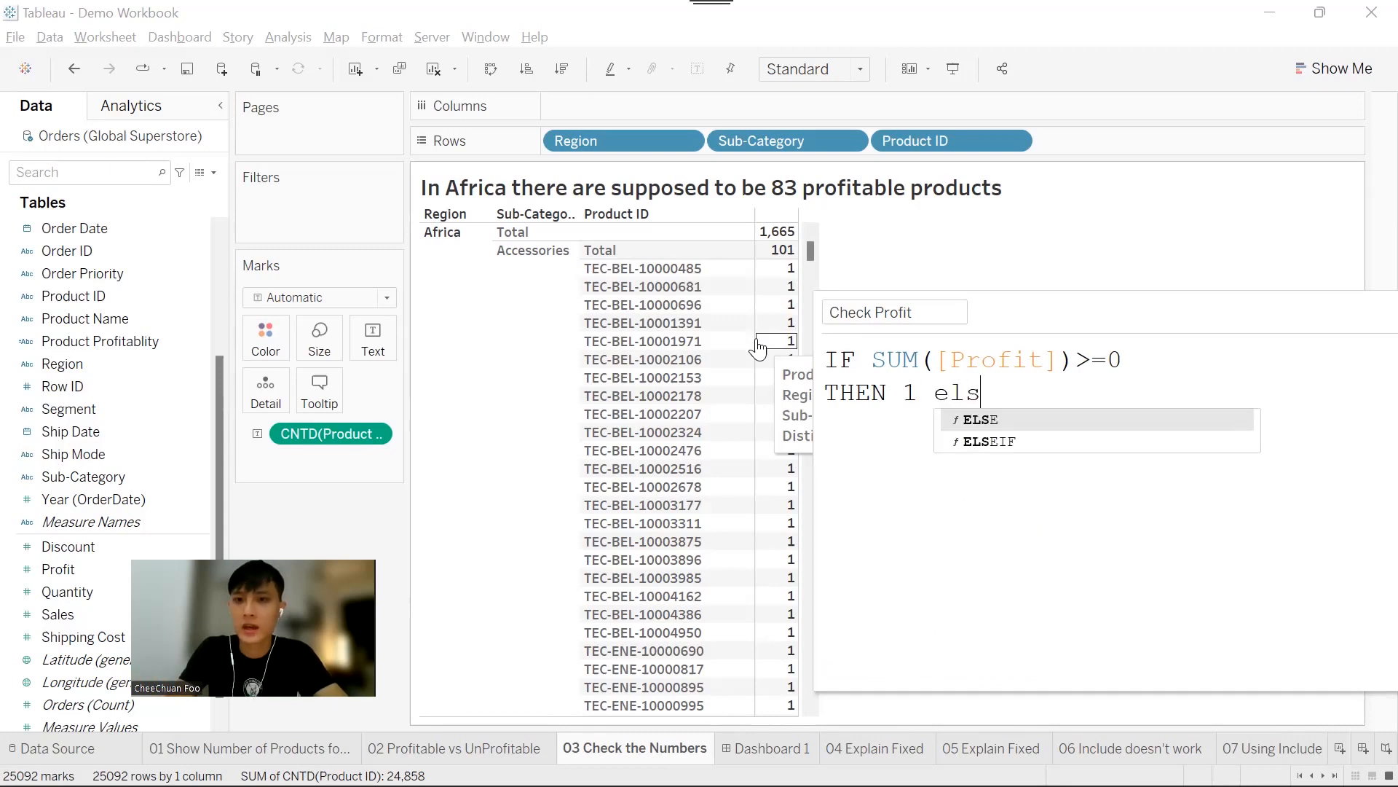
pyautogui.write('0')
pyautogui.press('Return')
pyautogui.write('end')
pyautogui.moveTo(1049, 313); pyautogui.dragTo(783, 363)
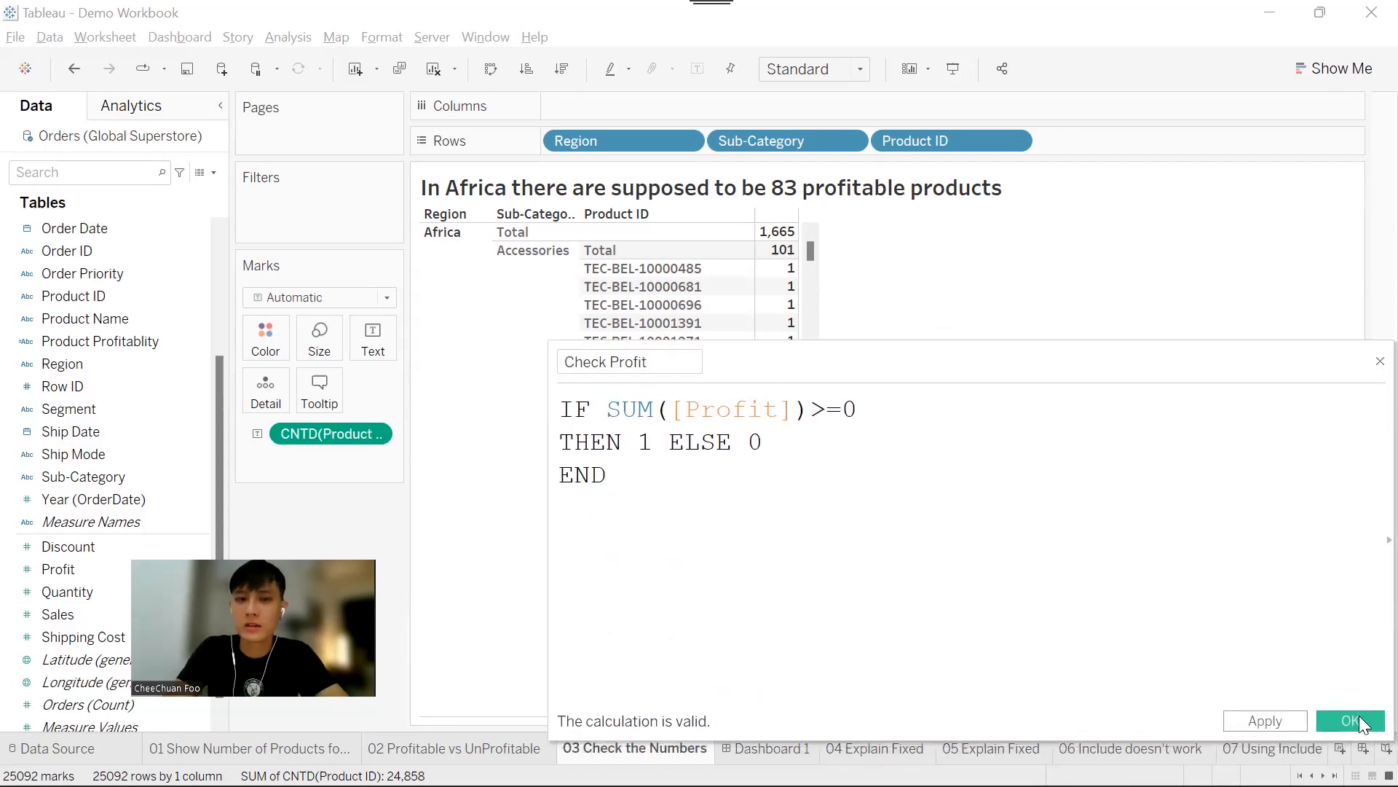
pyautogui.click(1362, 721)
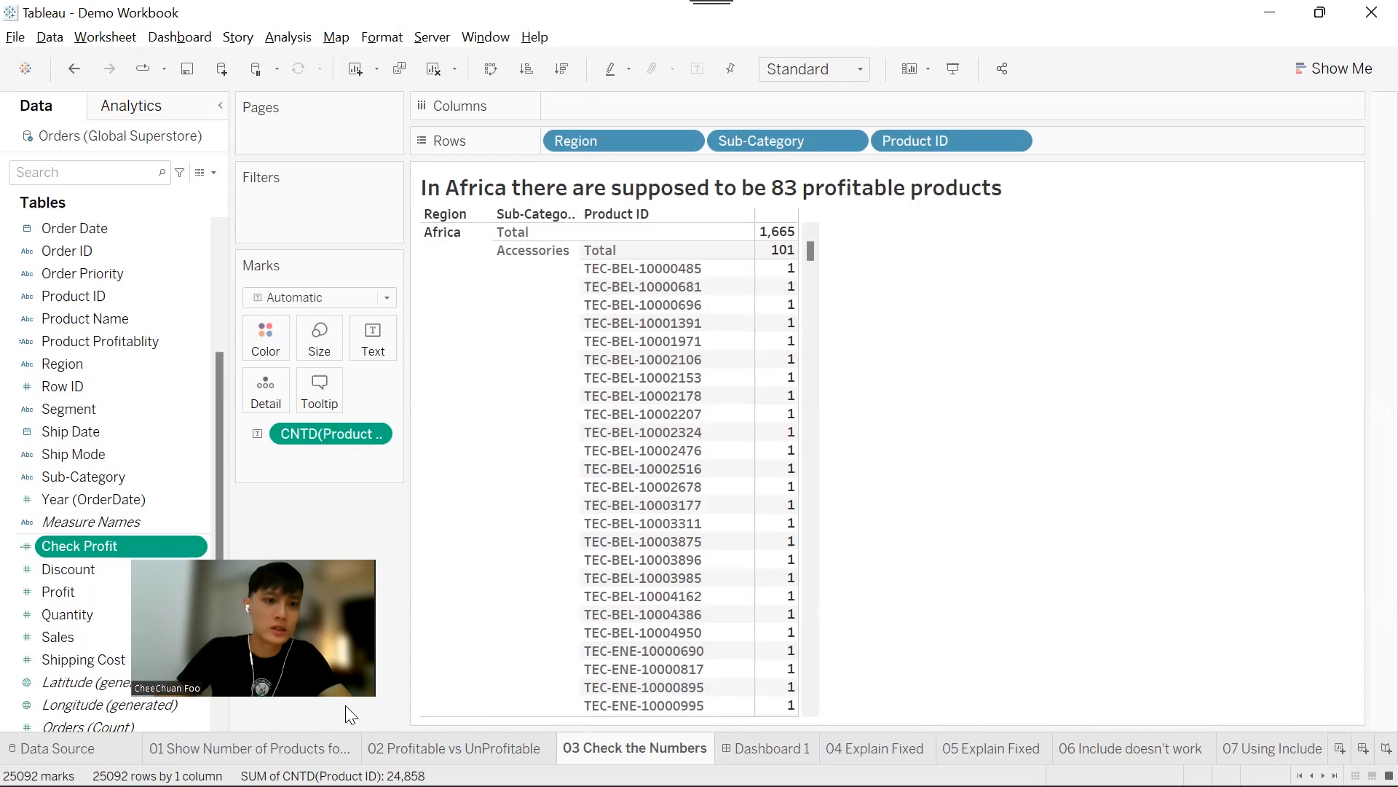
# Add Check Profit to the product table as a value column beside the distinct count of Product ID
pyautogui.moveTo(94, 546); pyautogui.dragTo(766, 335)
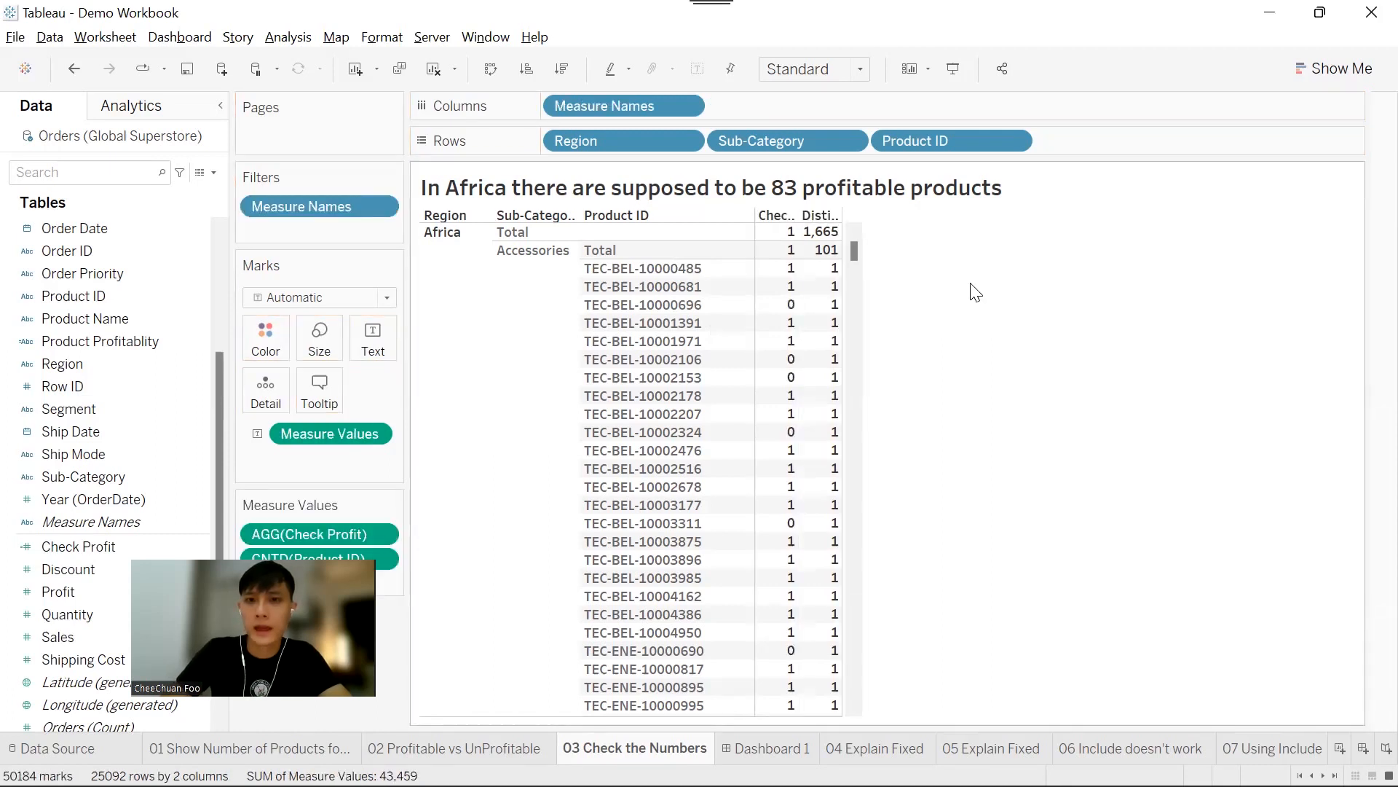
pyautogui.moveTo(775, 257)
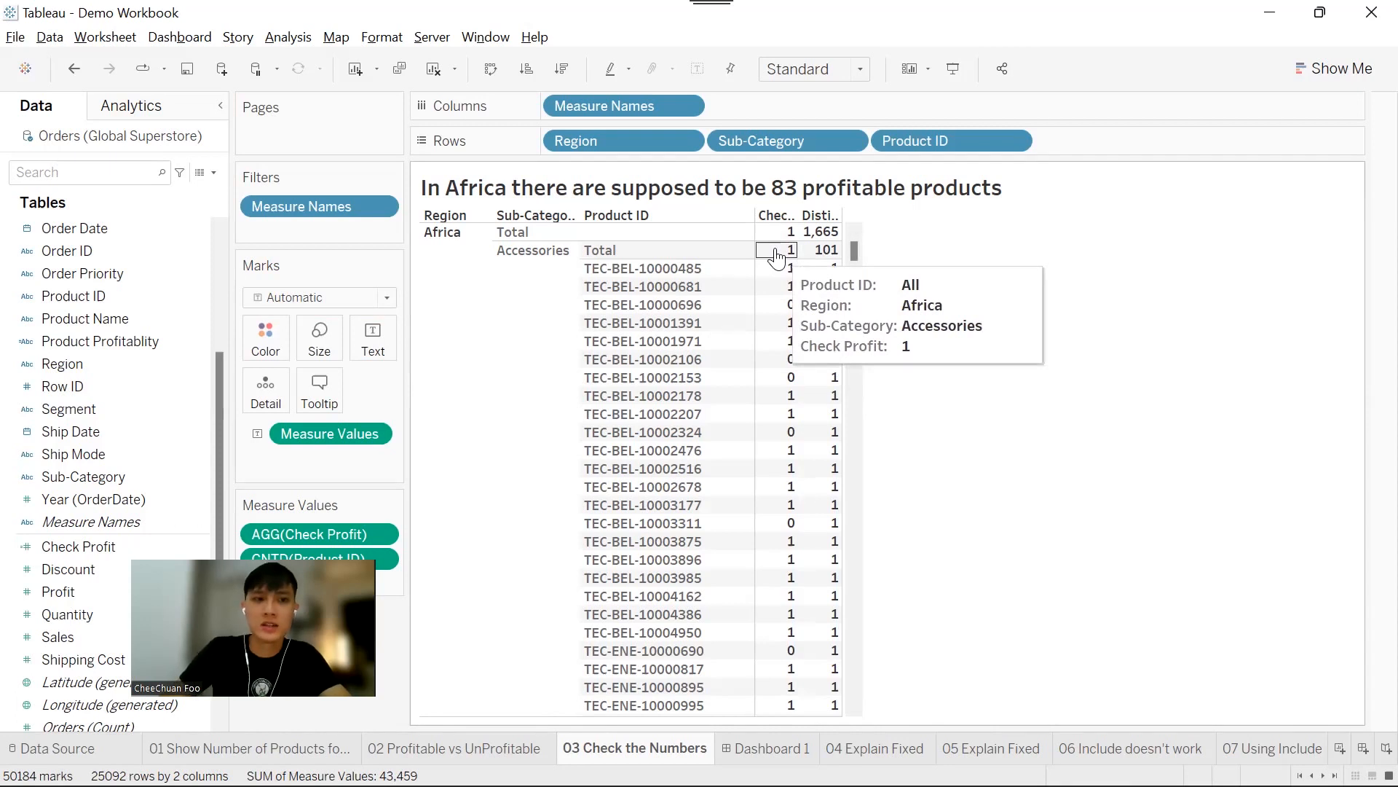
# Review the Check Profit formula against the Accessories total row, leaving the calculation as it is
pyautogui.scroll(1, 59, 539)
pyautogui.rightClick(58, 545)
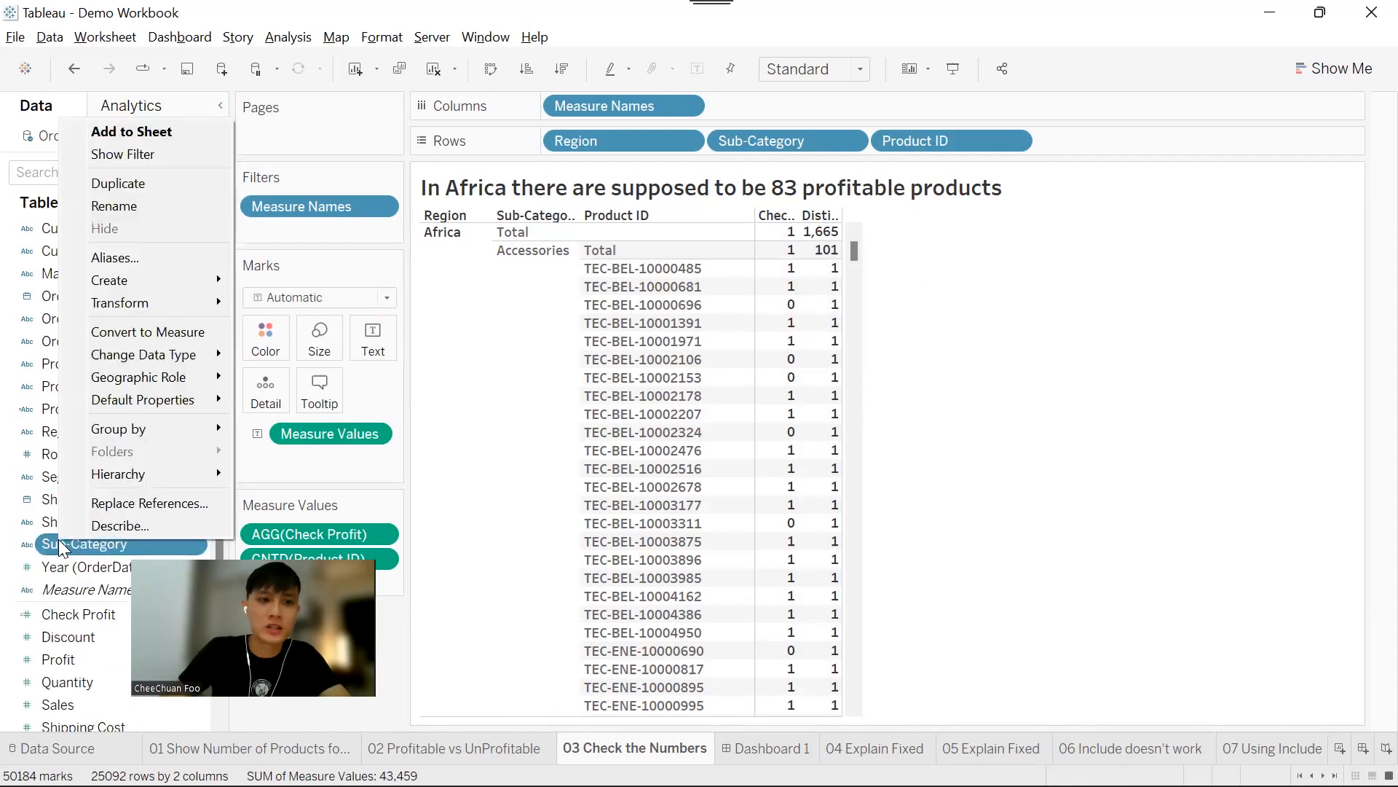
pyautogui.rightClick(86, 618)
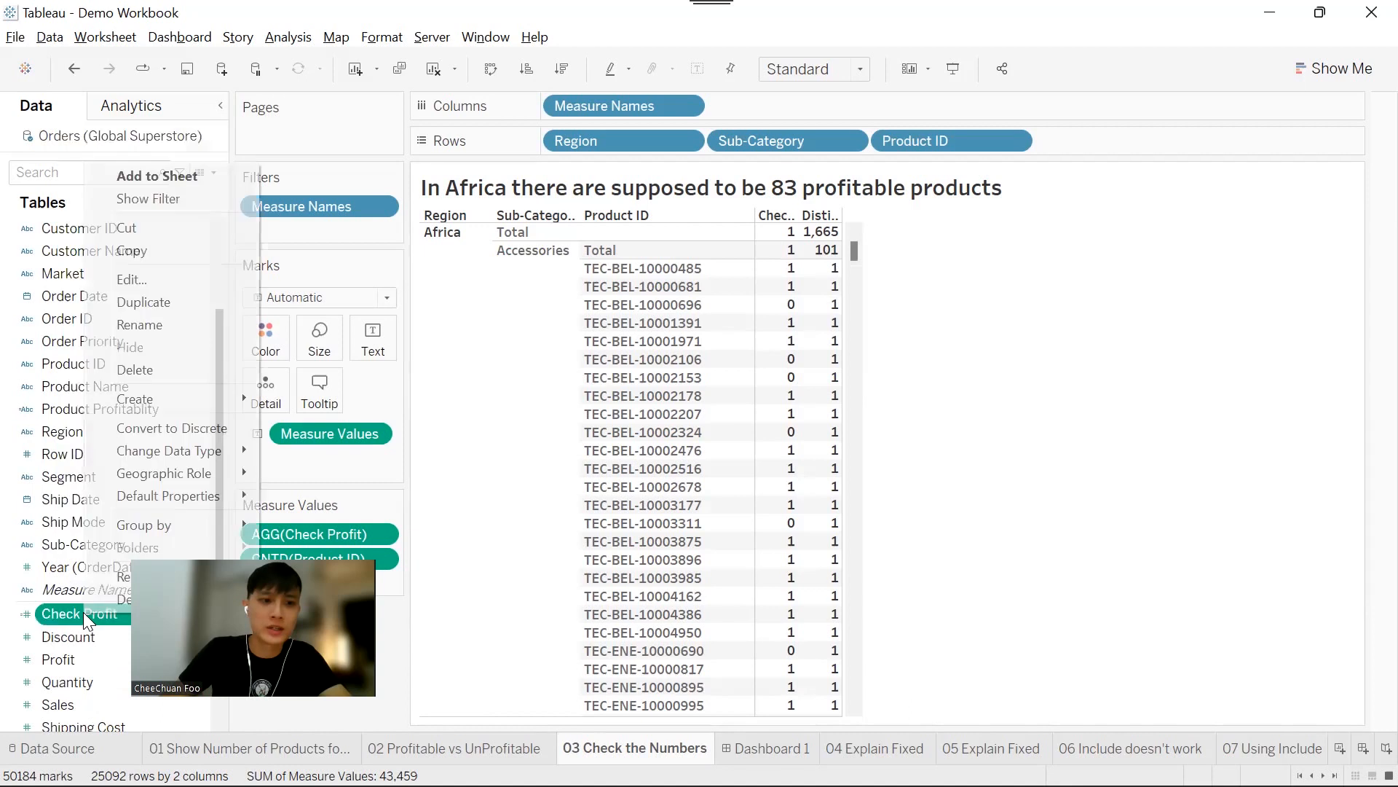
pyautogui.click(159, 282)
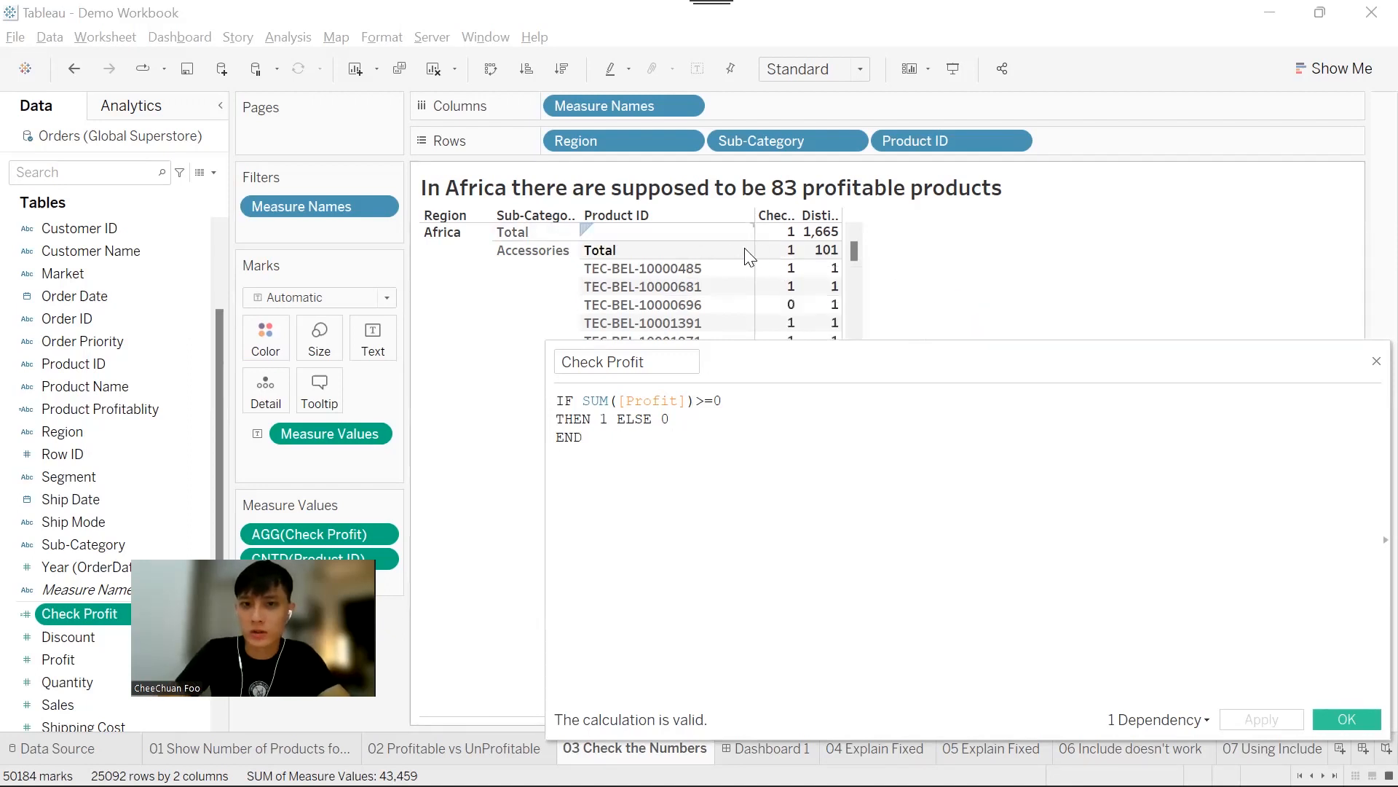
pyautogui.click(1375, 361)
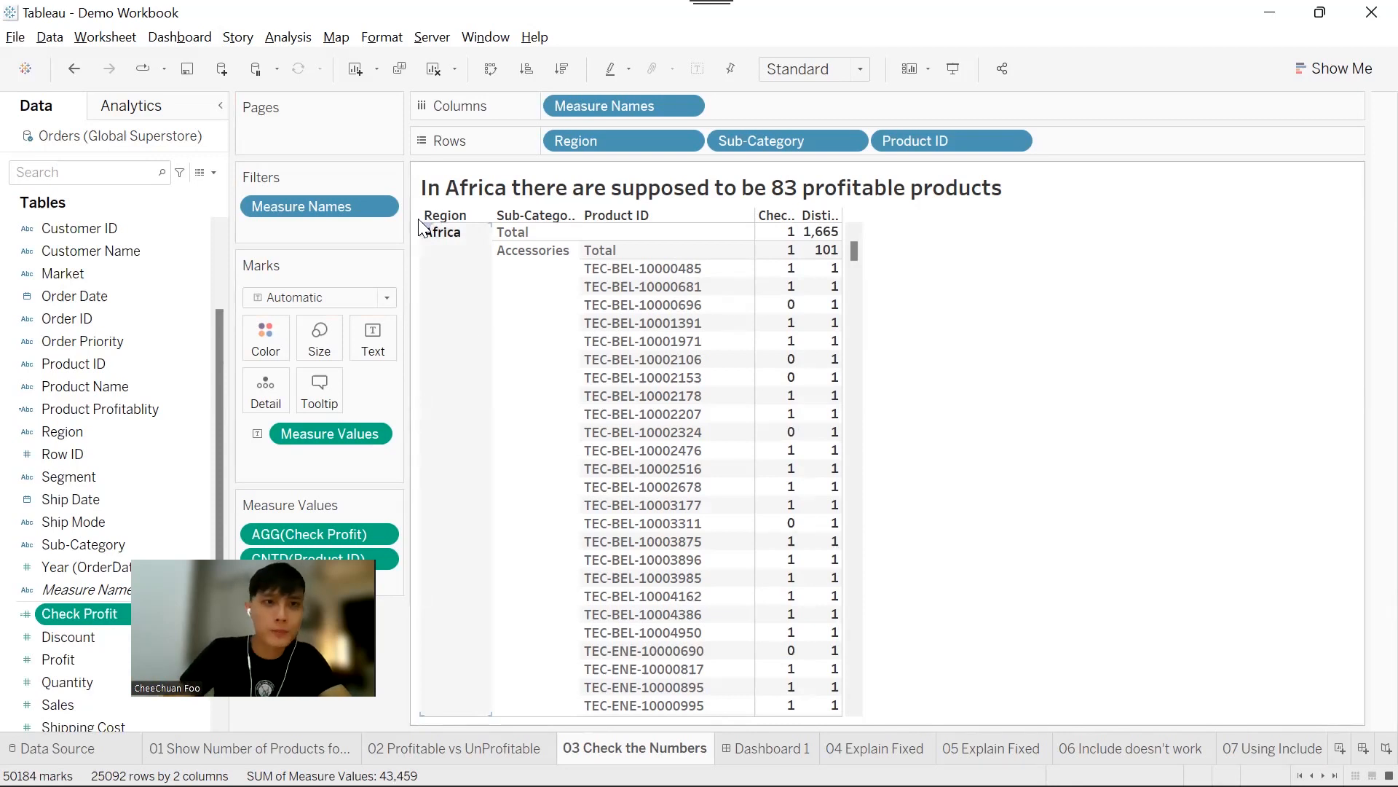
# Set all totals in the Check Profit table to be computed using Sum
pyautogui.moveTo(777, 290)
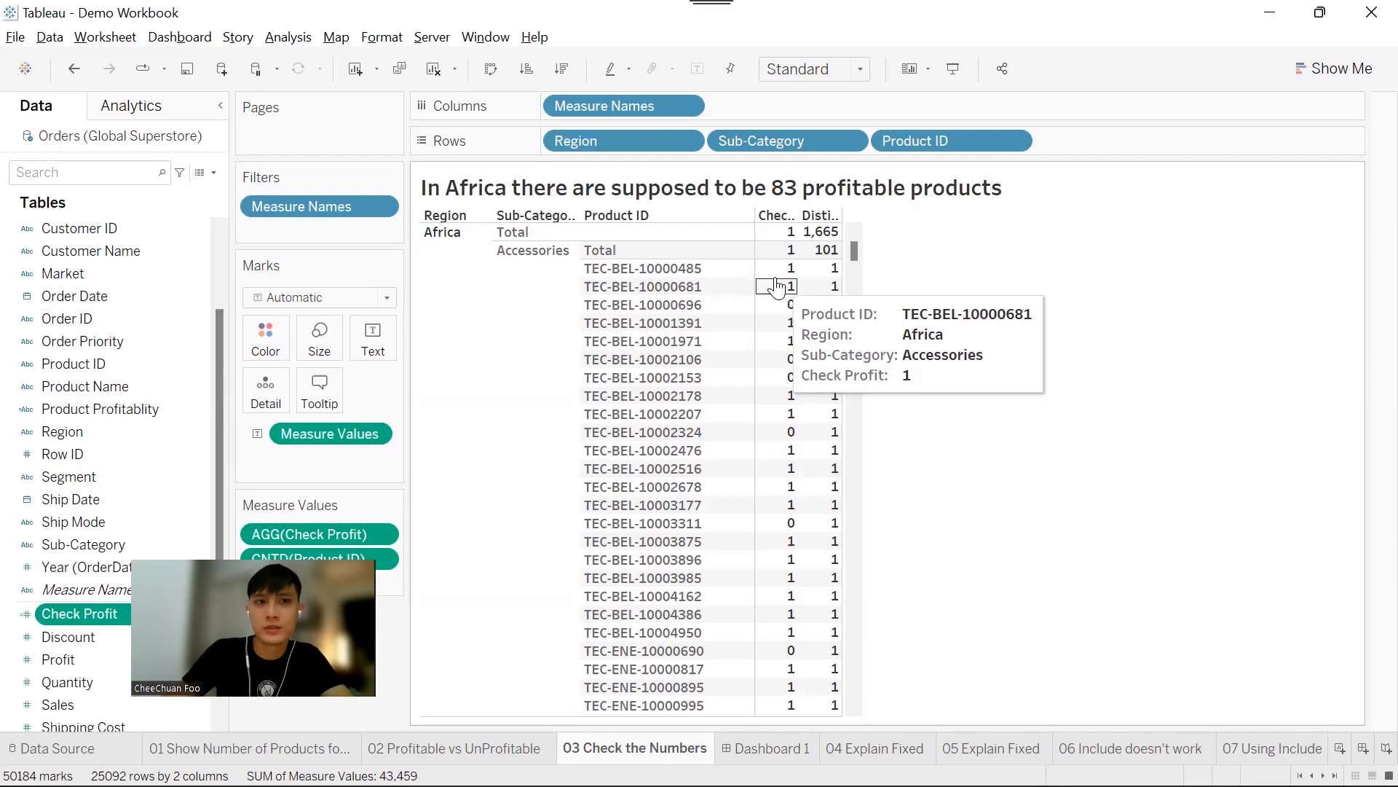
pyautogui.click(283, 38)
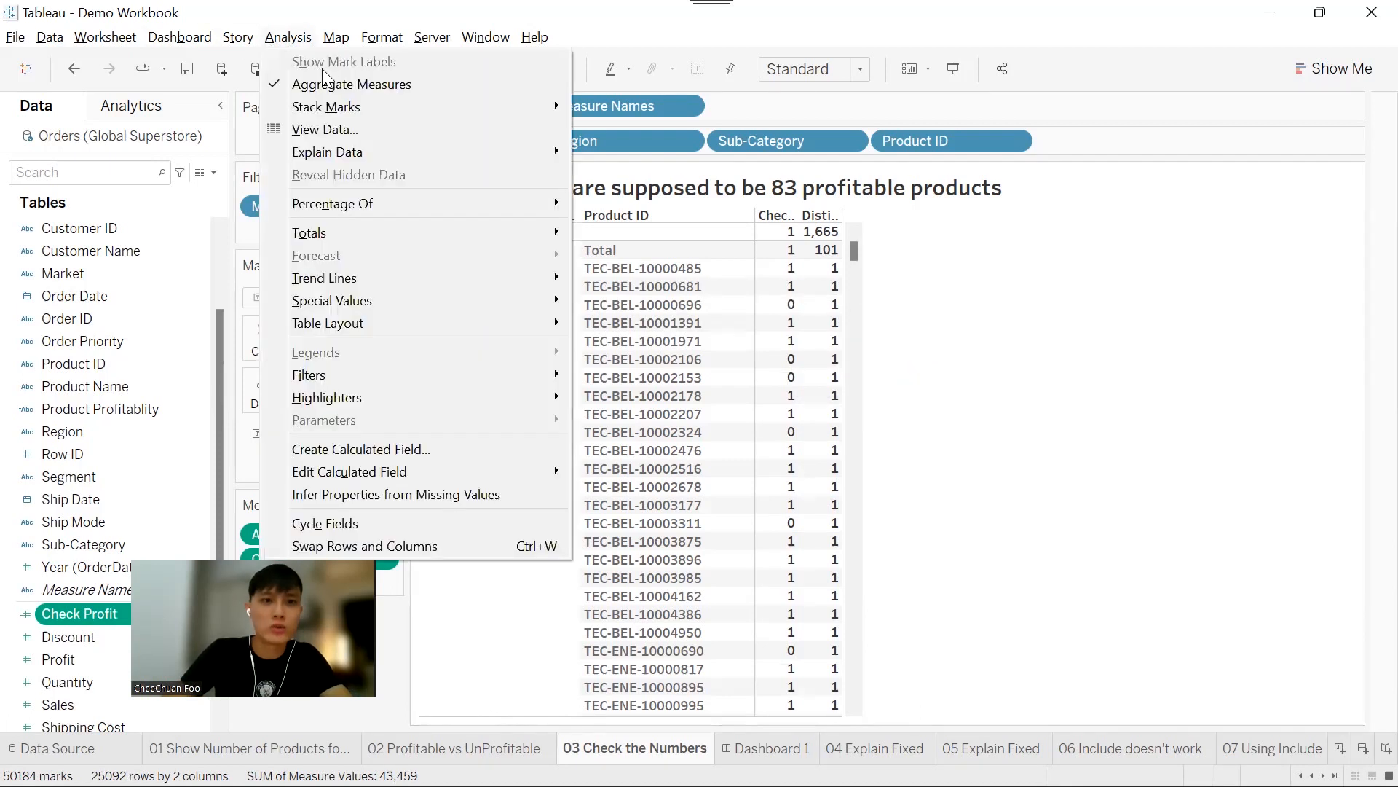
pyautogui.moveTo(502, 233)
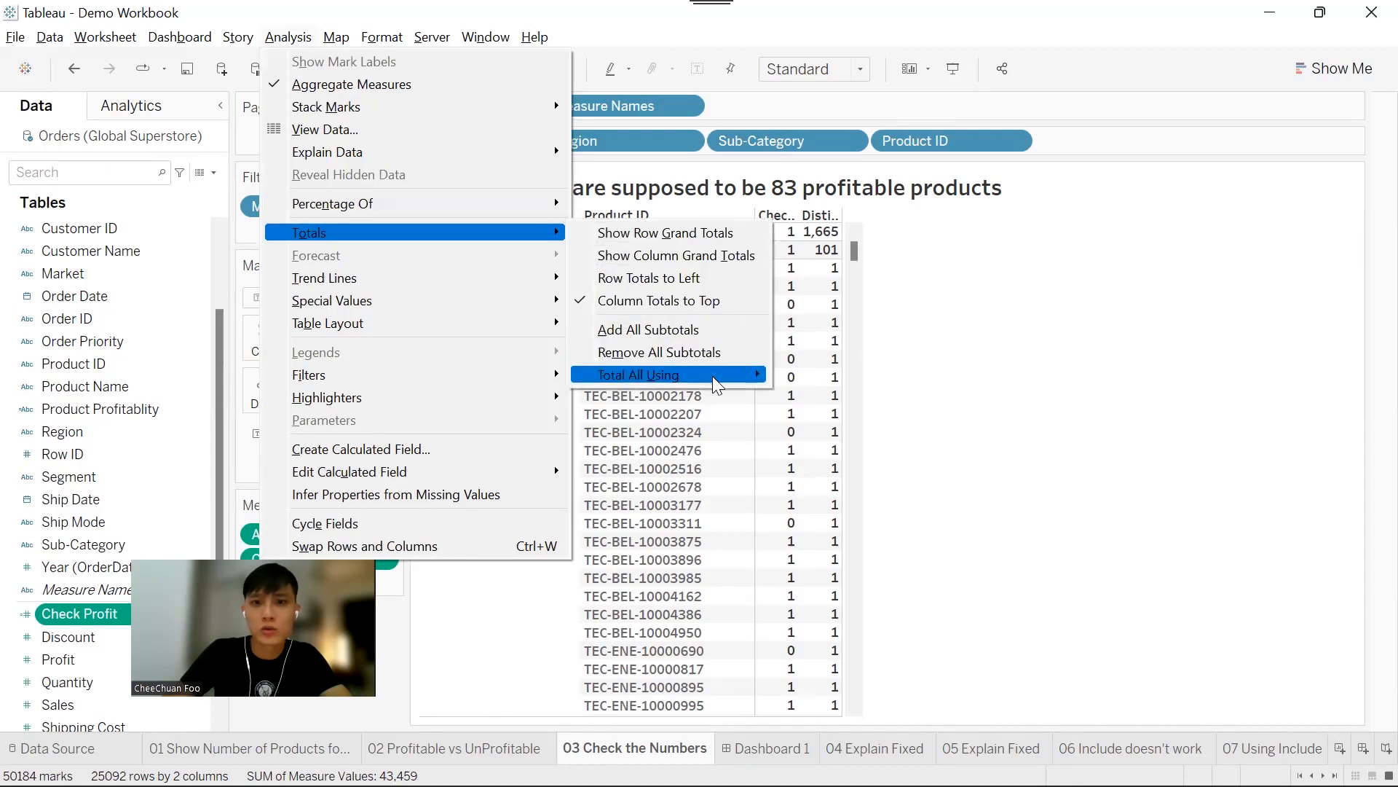
pyautogui.moveTo(717, 385)
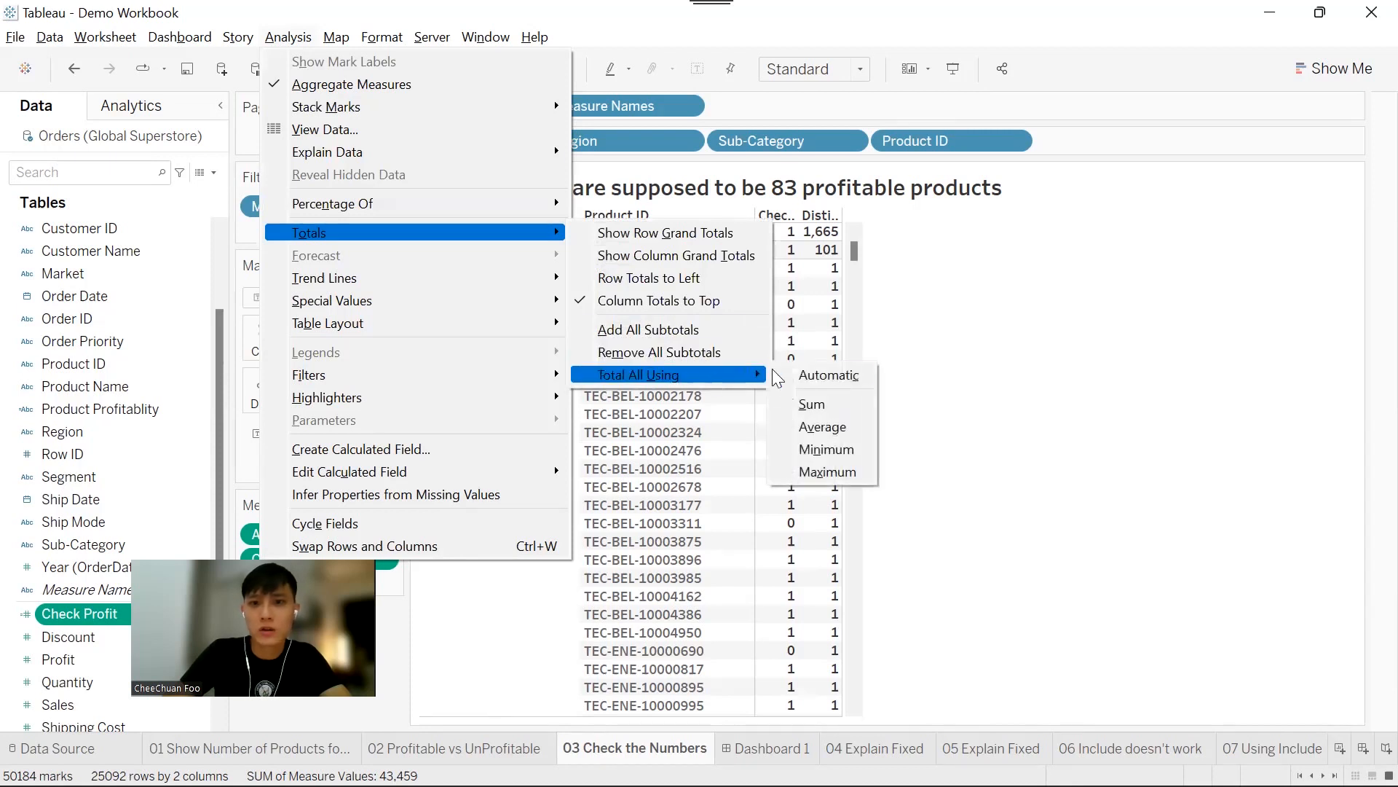
pyautogui.click(850, 408)
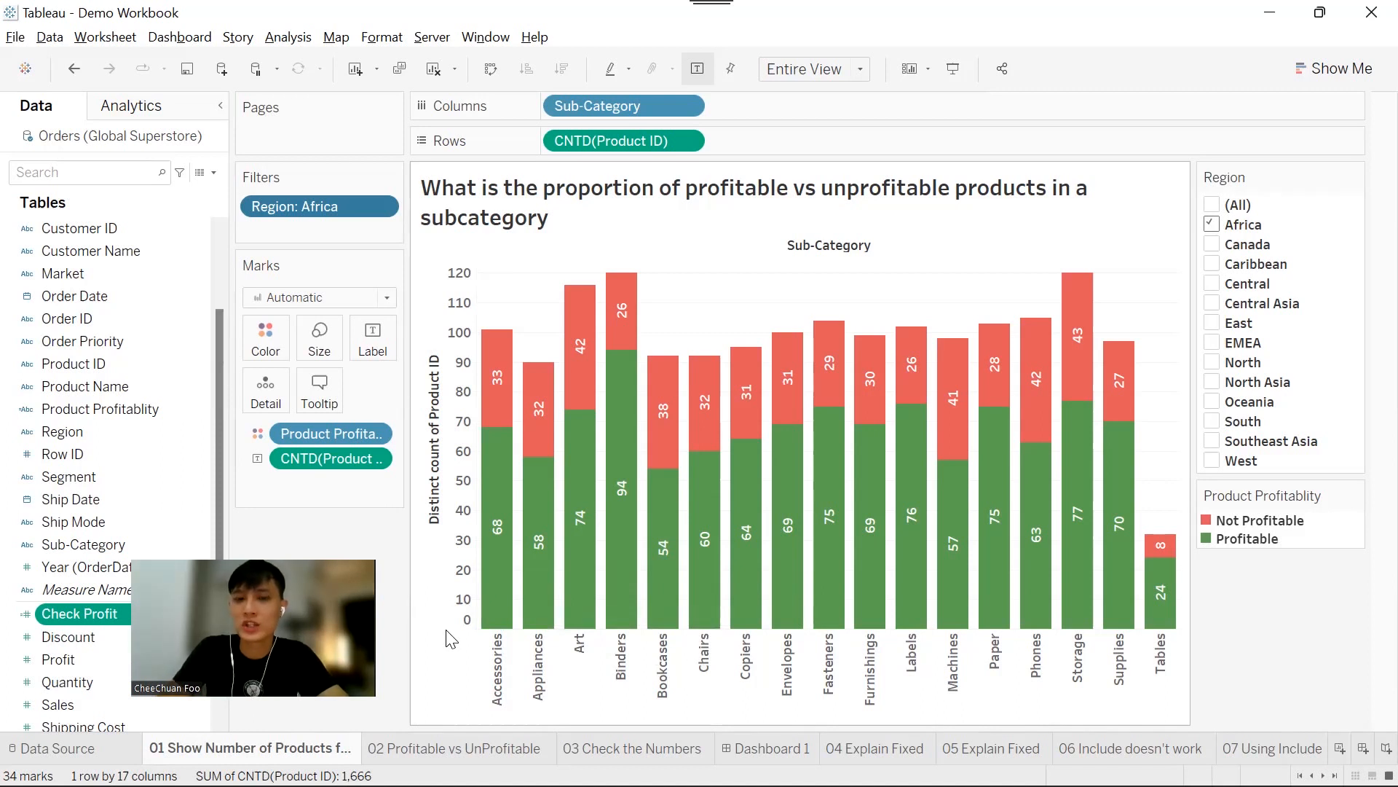
# On Dashboard 1, compare the Accessories bar's profitable count with the Accessories total row in the product table
pyautogui.click(765, 748)
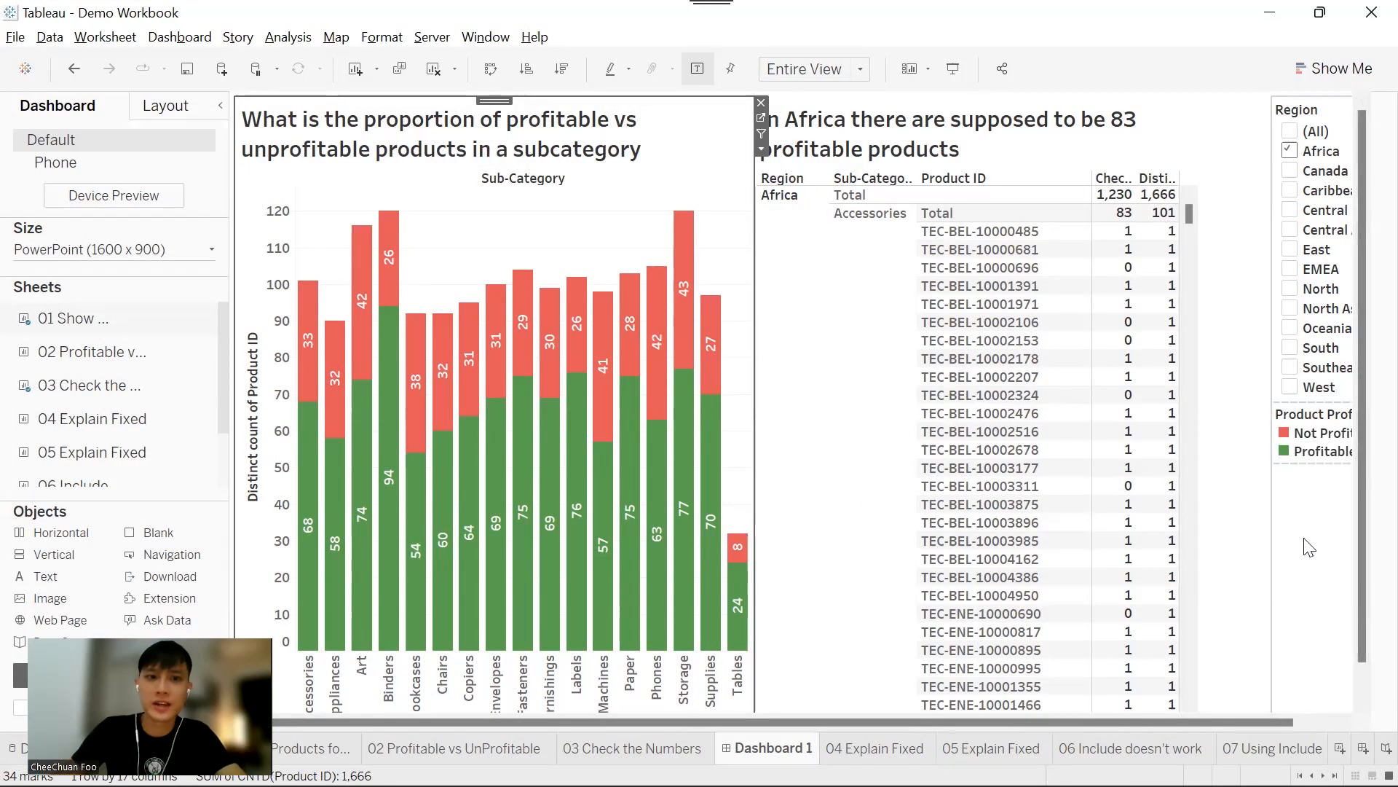
pyautogui.moveTo(321, 479)
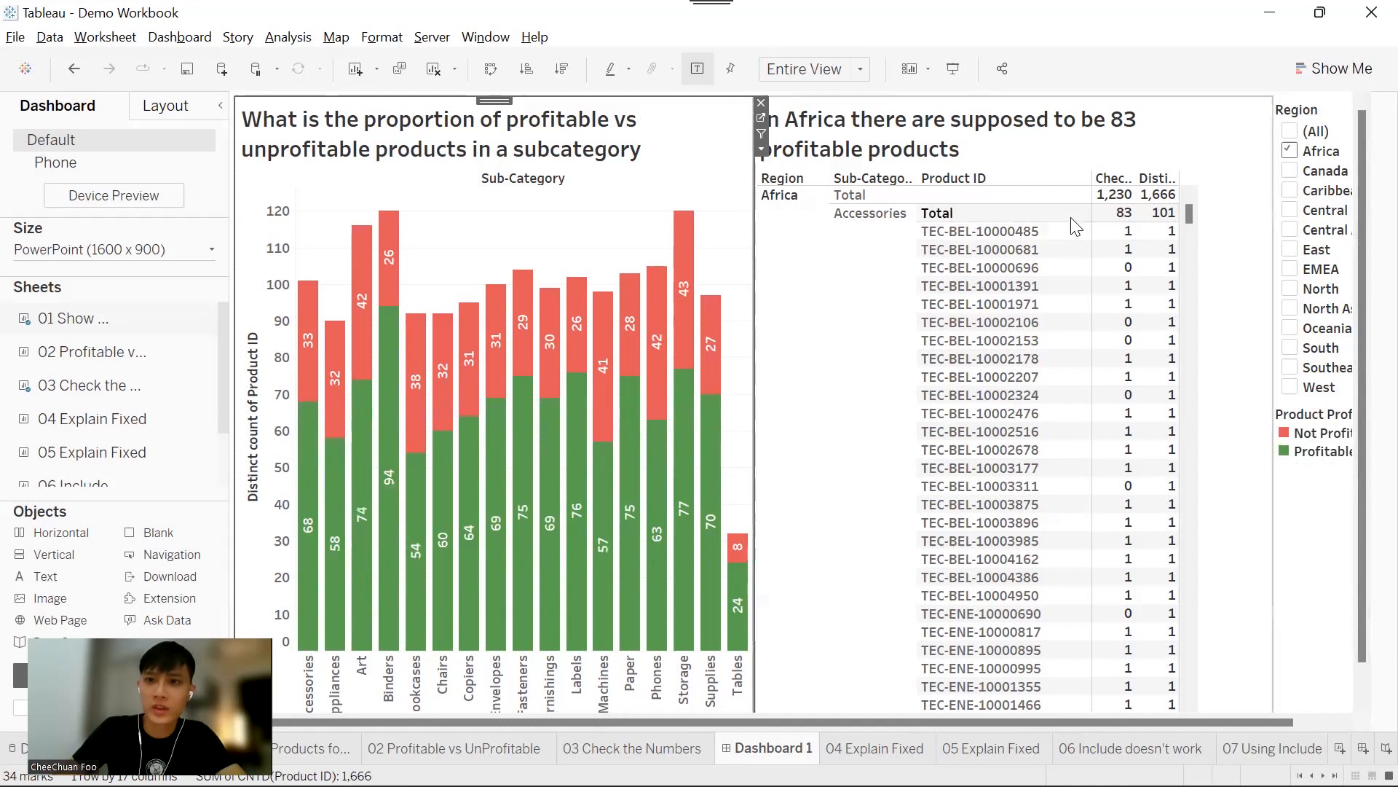
pyautogui.moveTo(1108, 226)
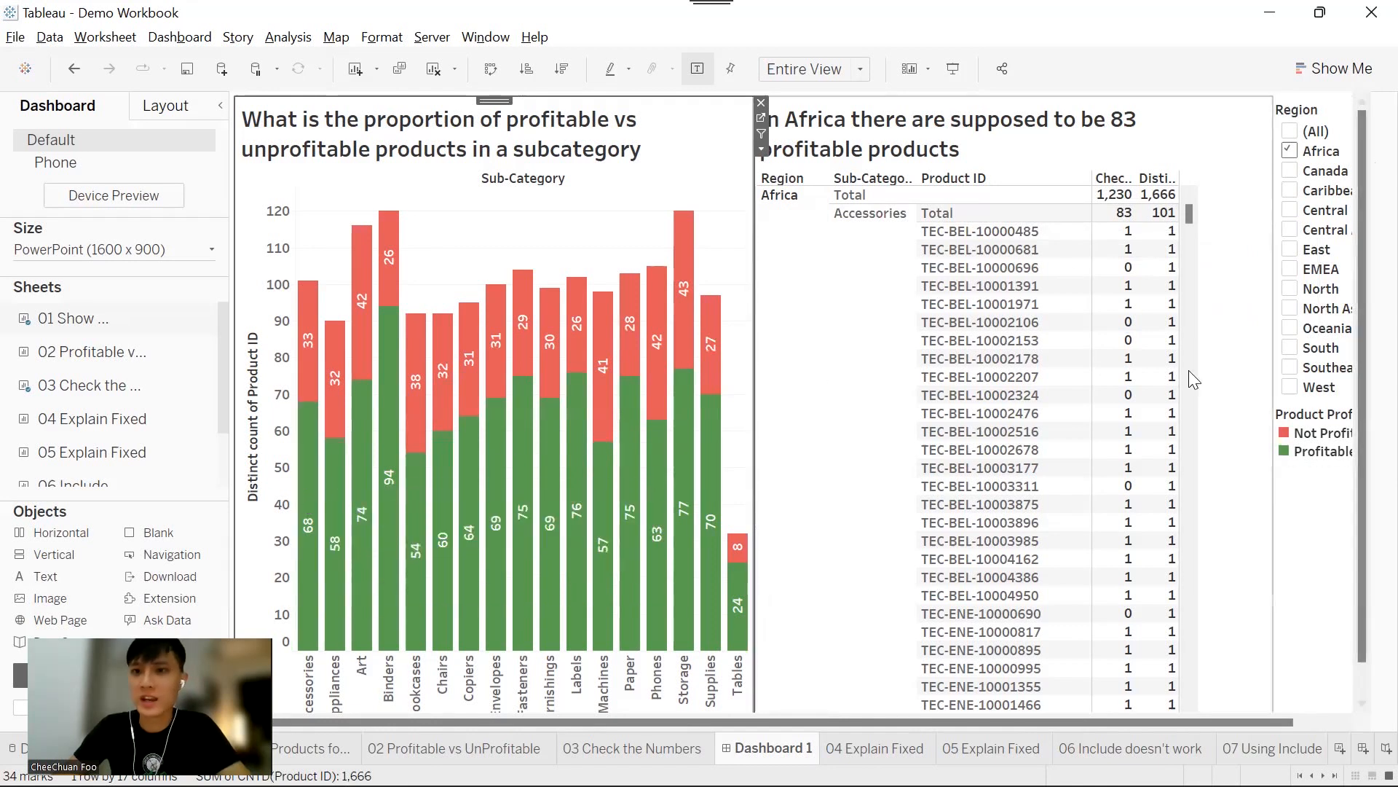
# On the 04 Explain Fixed sheet, add Product ID with all its members to the rows after Sub-Category
pyautogui.scroll(-10, 1092, 399)
pyautogui.scroll(-10, 1092, 400)
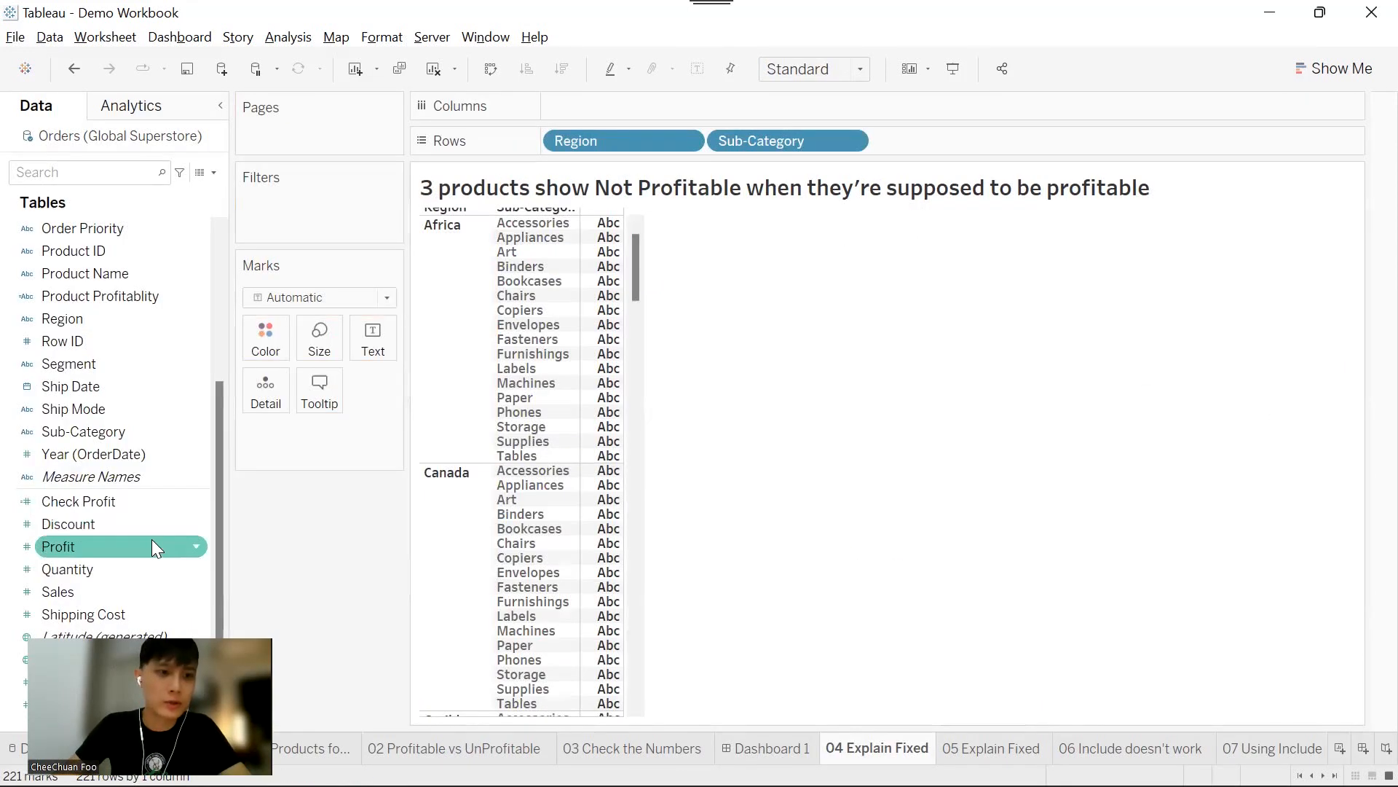
pyautogui.moveTo(111, 256); pyautogui.dragTo(991, 148)
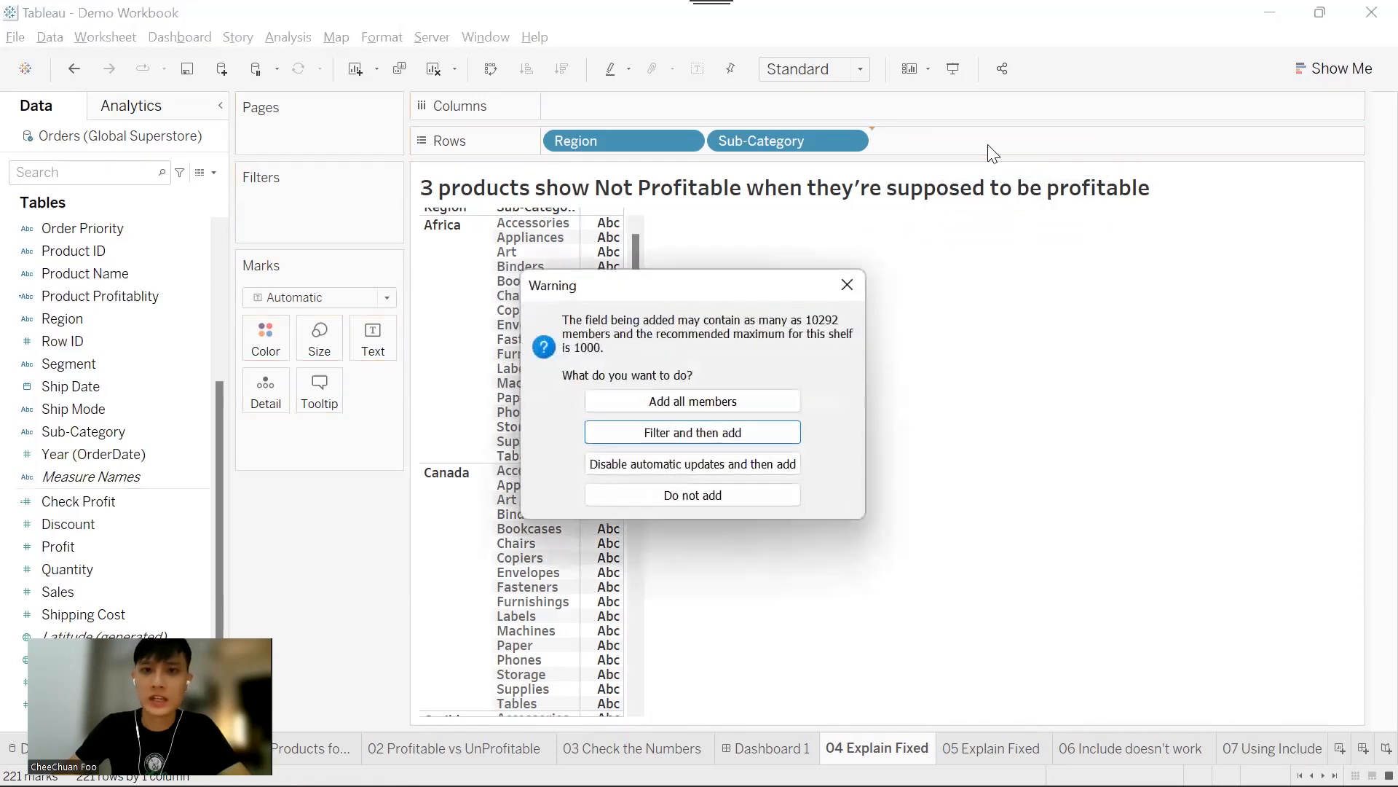
pyautogui.click(737, 408)
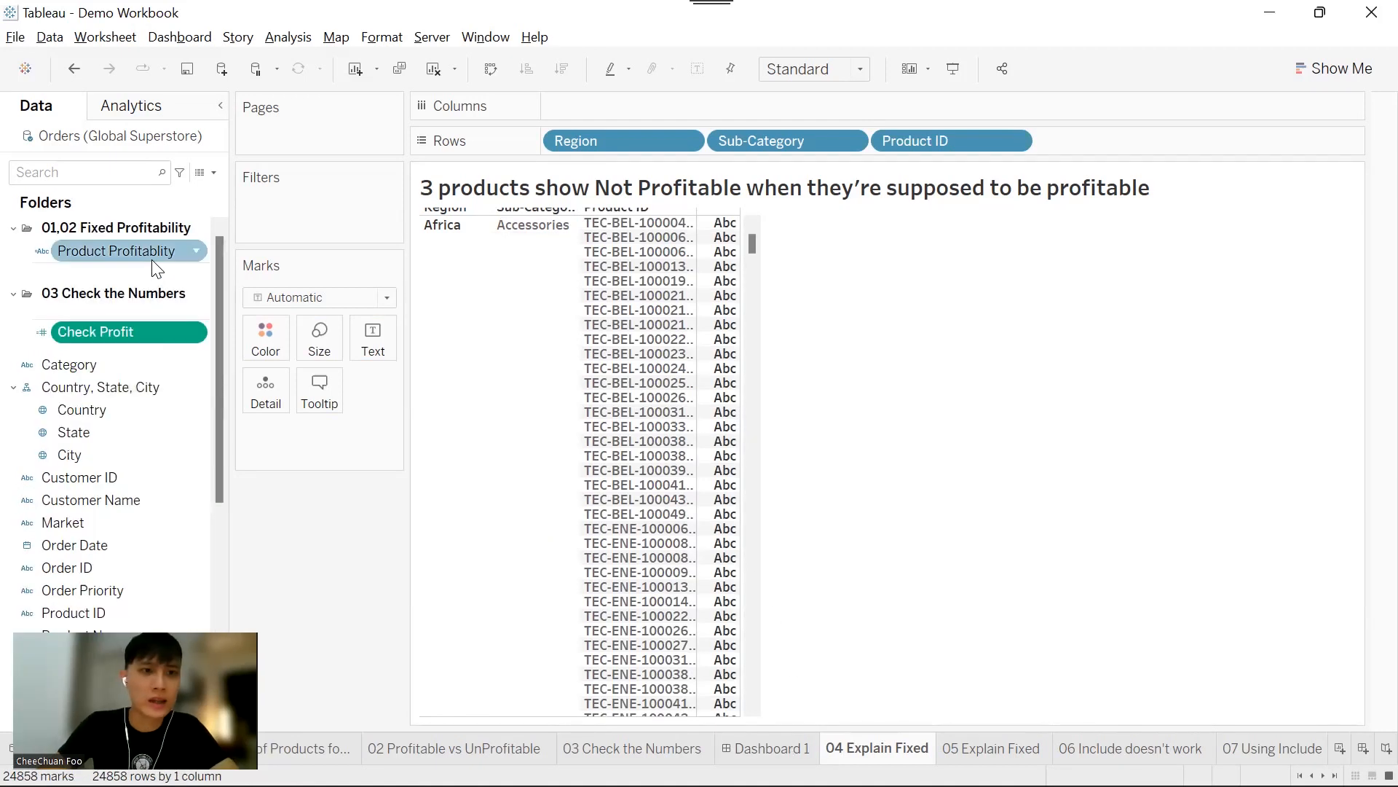
# Add Product Profitablity to the rows after Product ID and show Check Profit as the table's values
pyautogui.moveTo(156, 258); pyautogui.dragTo(1132, 149)
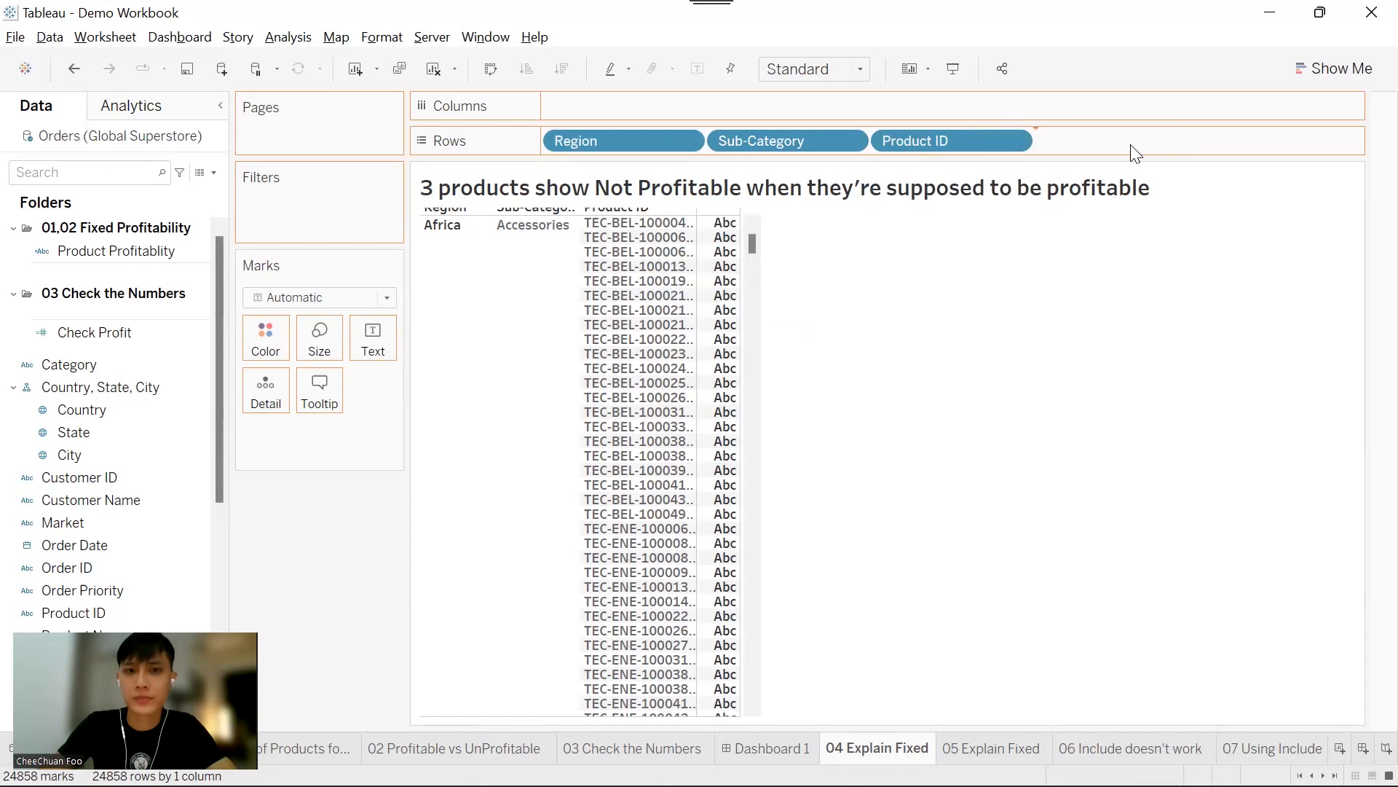
pyautogui.moveTo(93, 334); pyautogui.dragTo(814, 326)
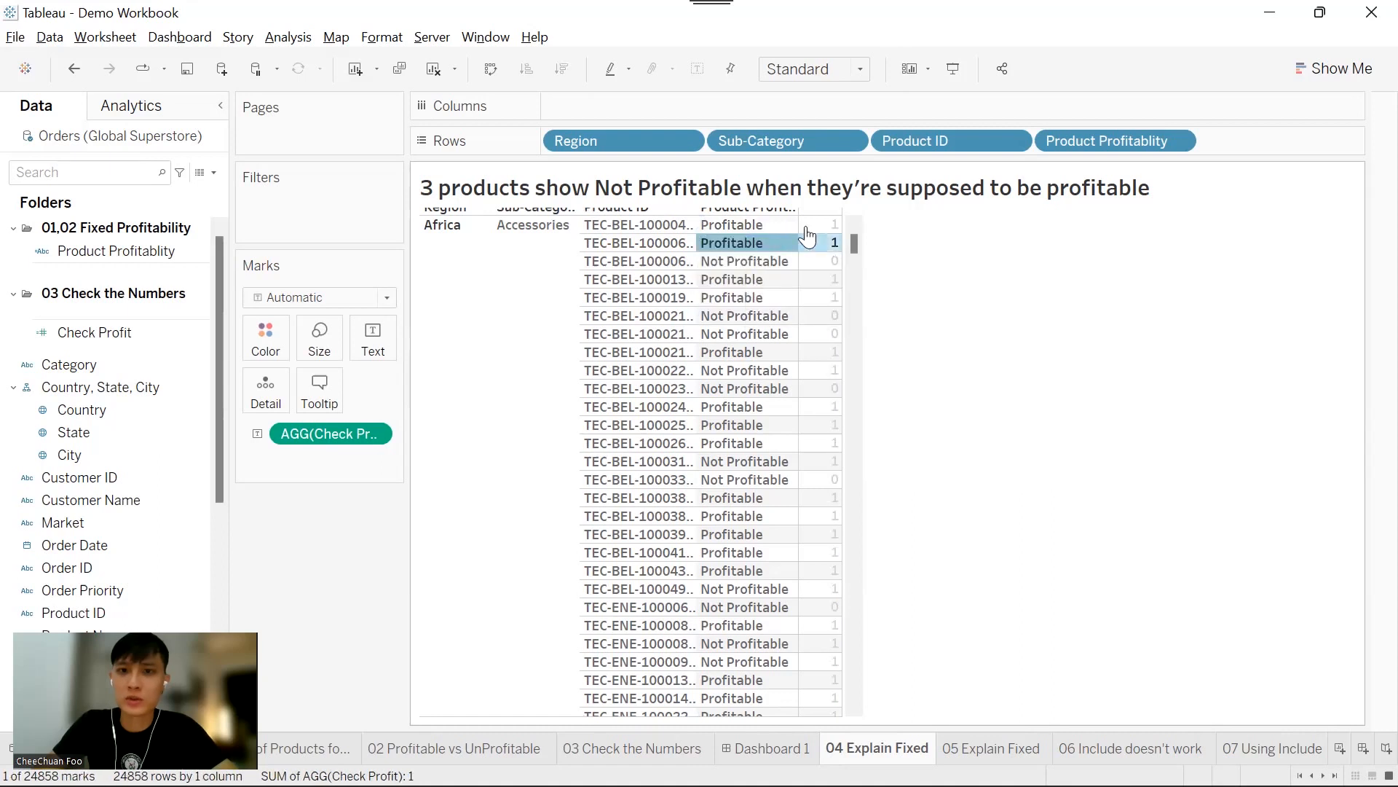
pyautogui.click(777, 262)
pyautogui.moveTo(804, 275)
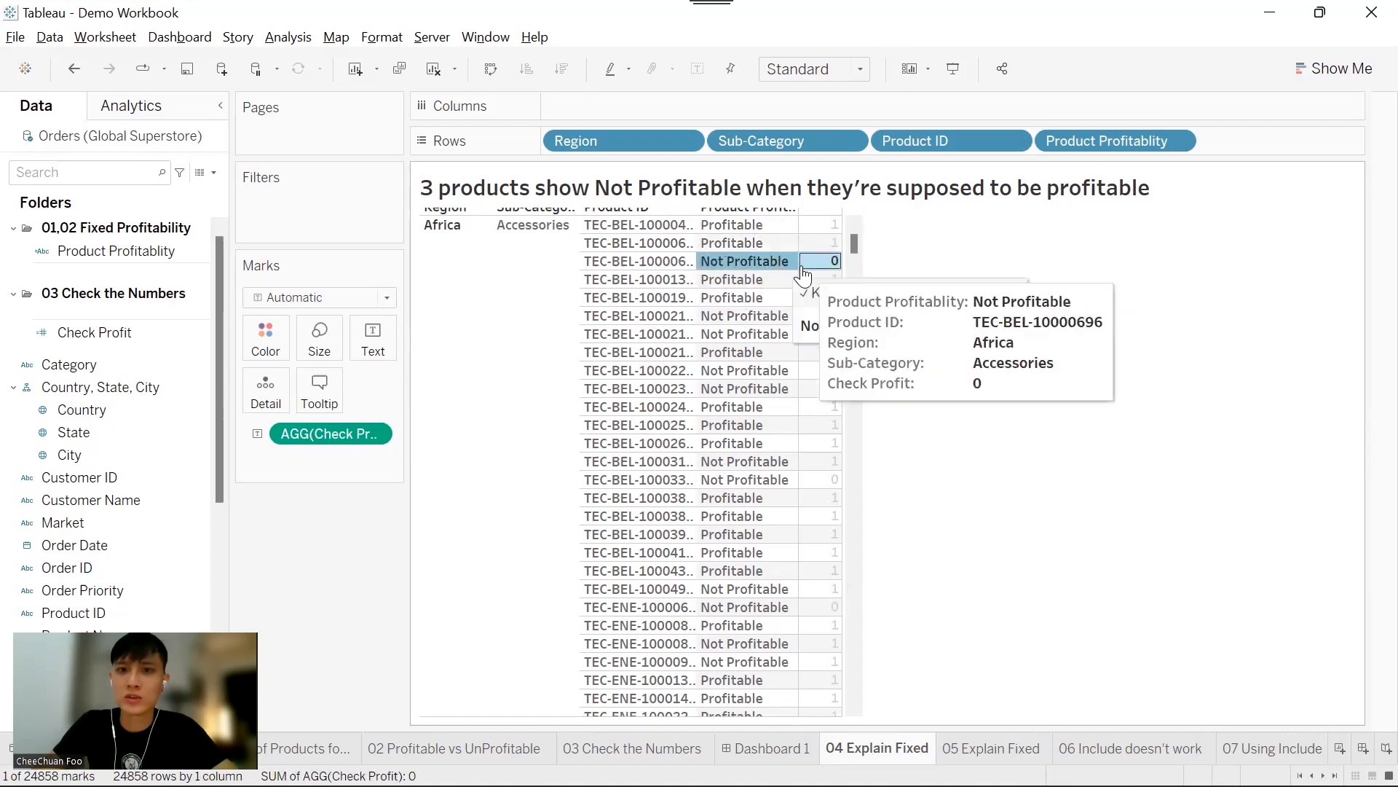
# Compare the Check Profit formula with the FIXED formula of Product Profitablity at enlarged text size, leaving both calculations as they are
pyautogui.rightClick(138, 332)
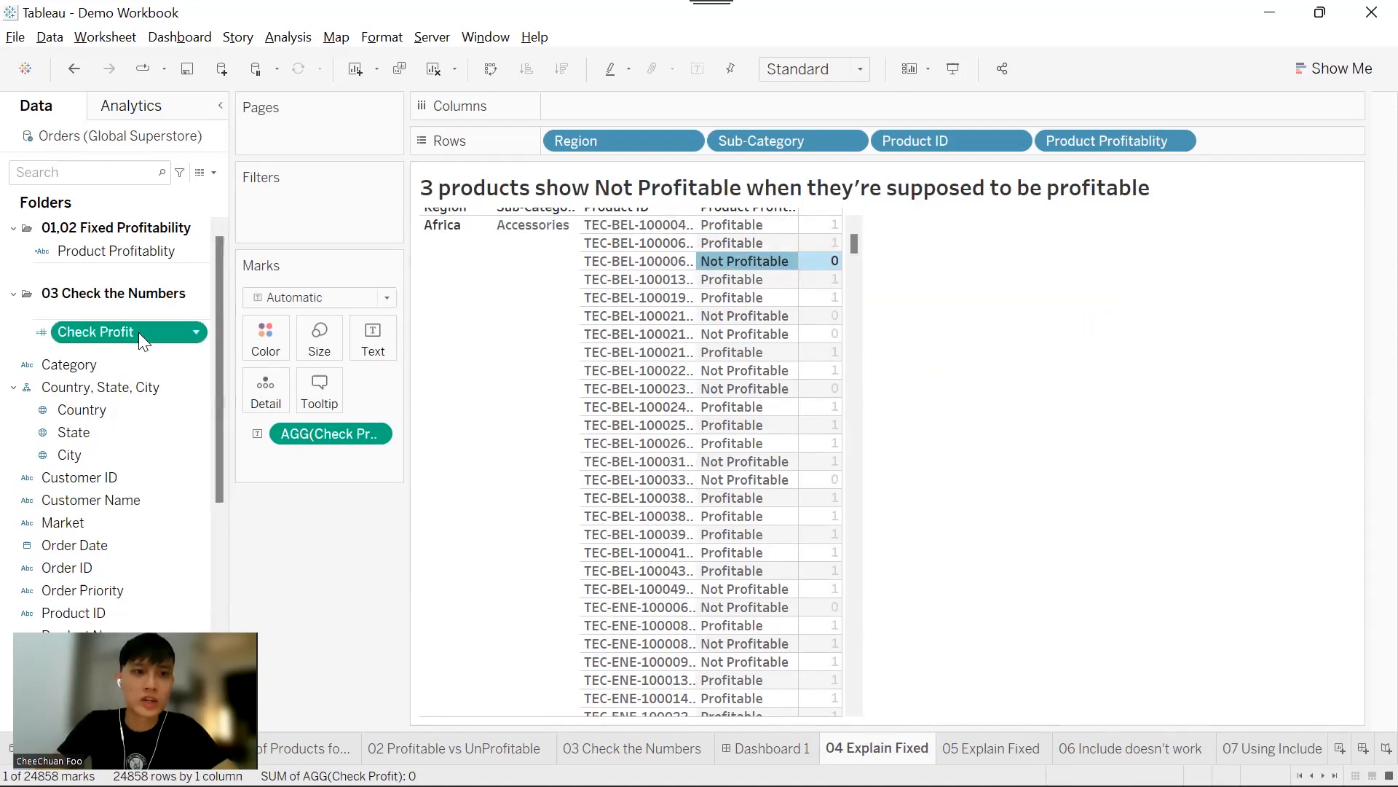
pyautogui.click(249, 446)
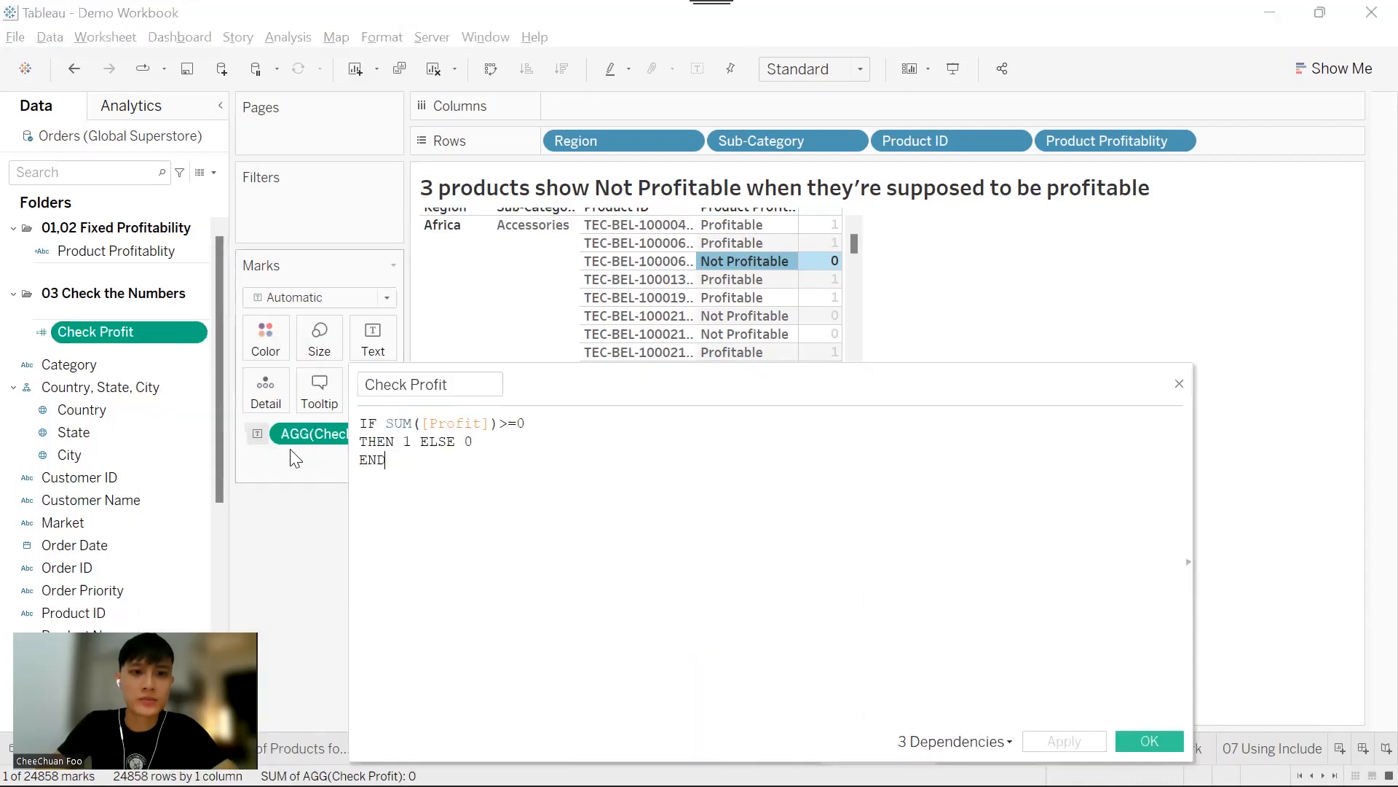
pyautogui.scroll(4, 539, 570)
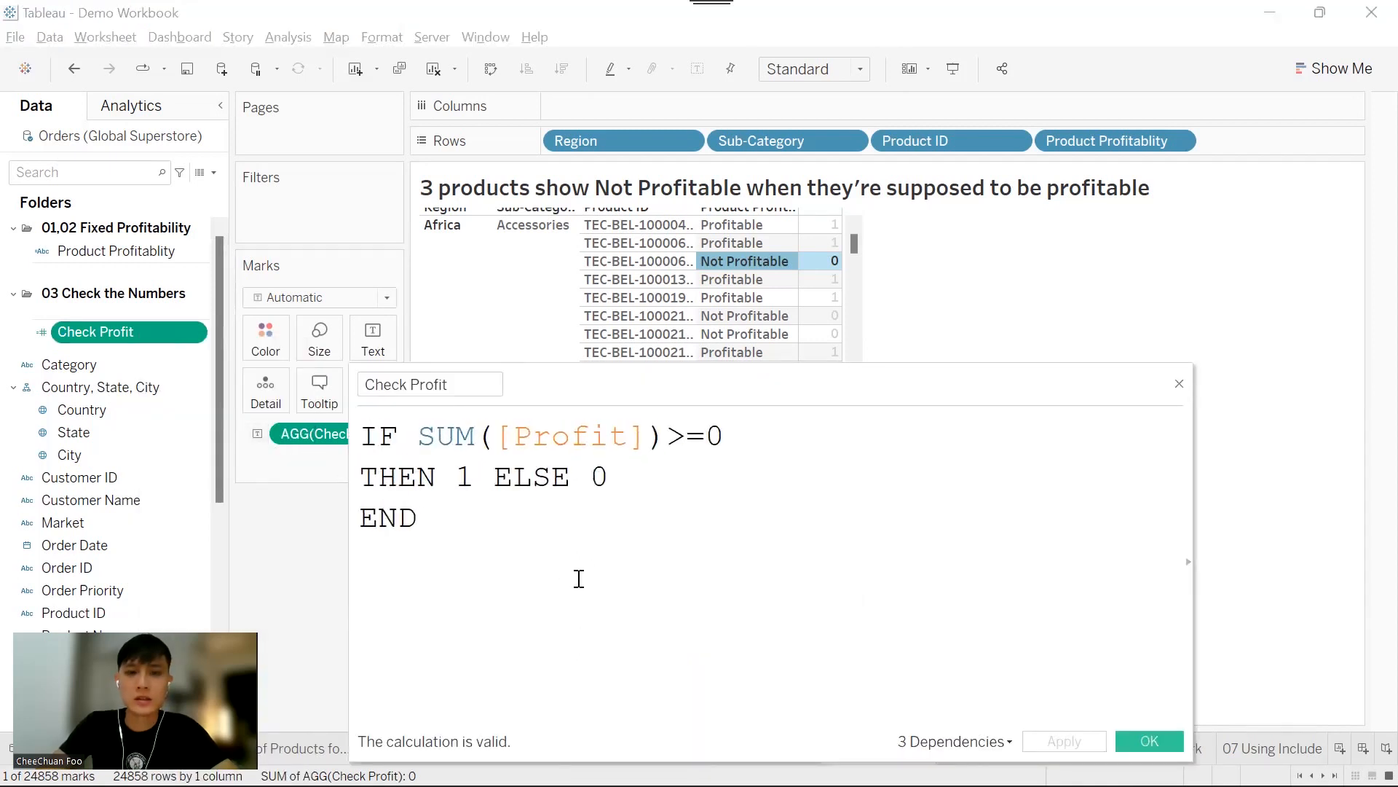
pyautogui.click(713, 540)
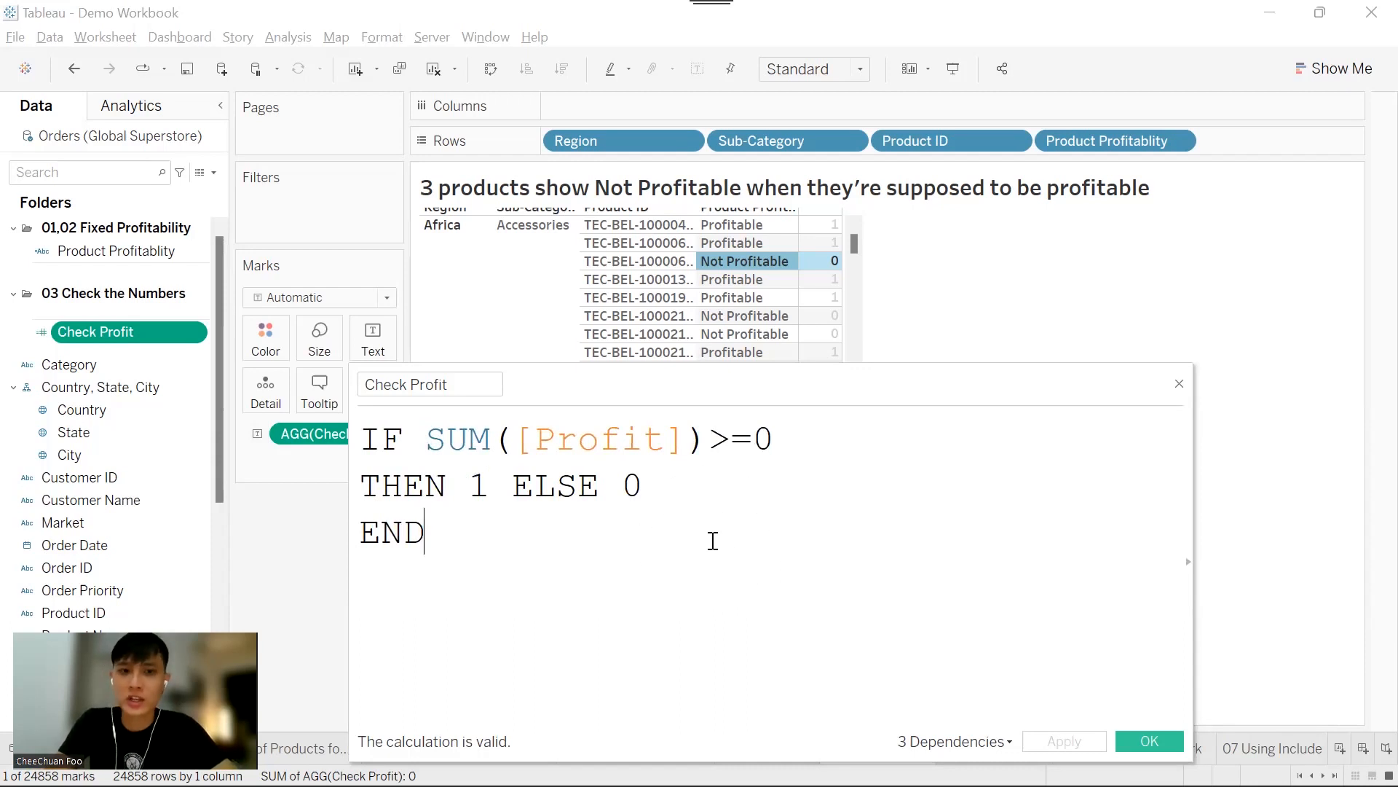
pyautogui.click(1178, 383)
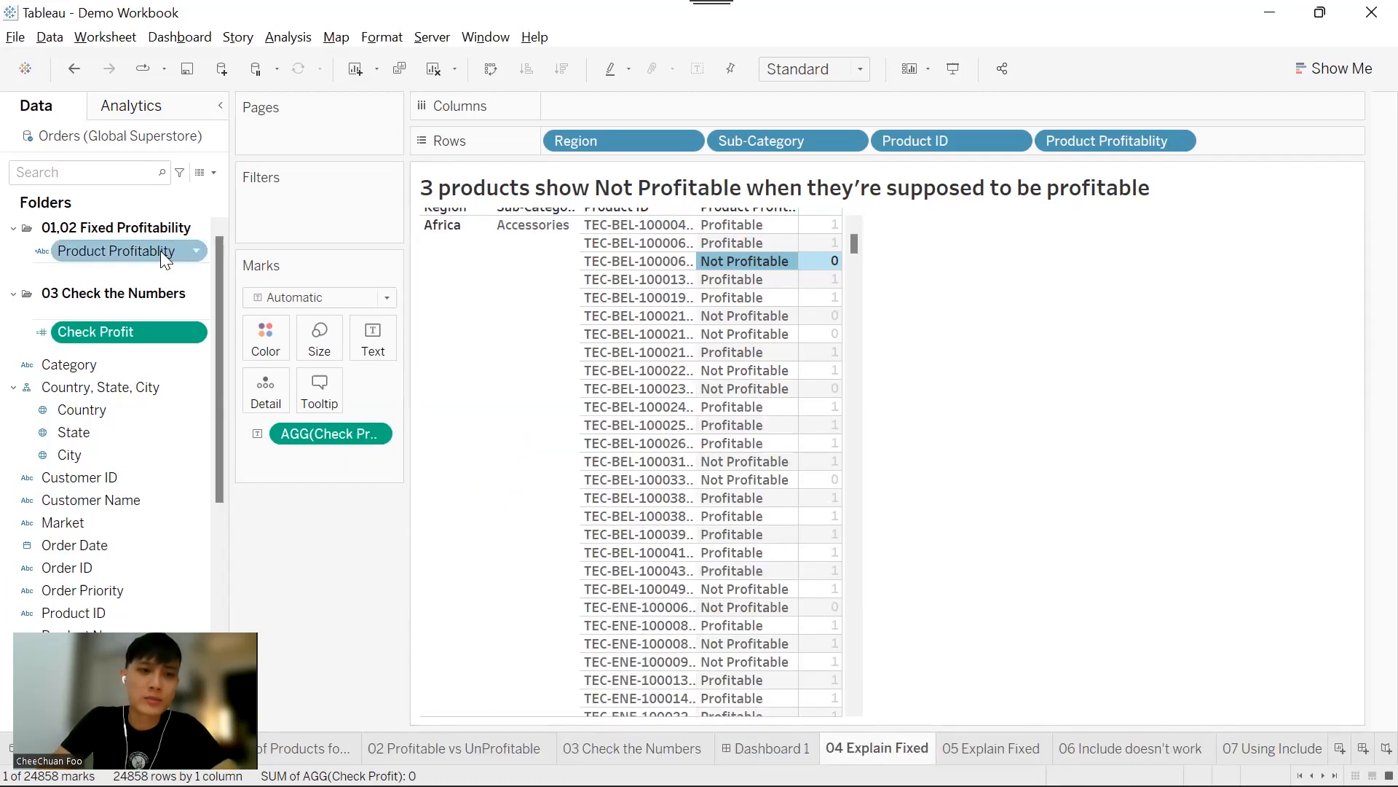
pyautogui.rightClick(160, 251)
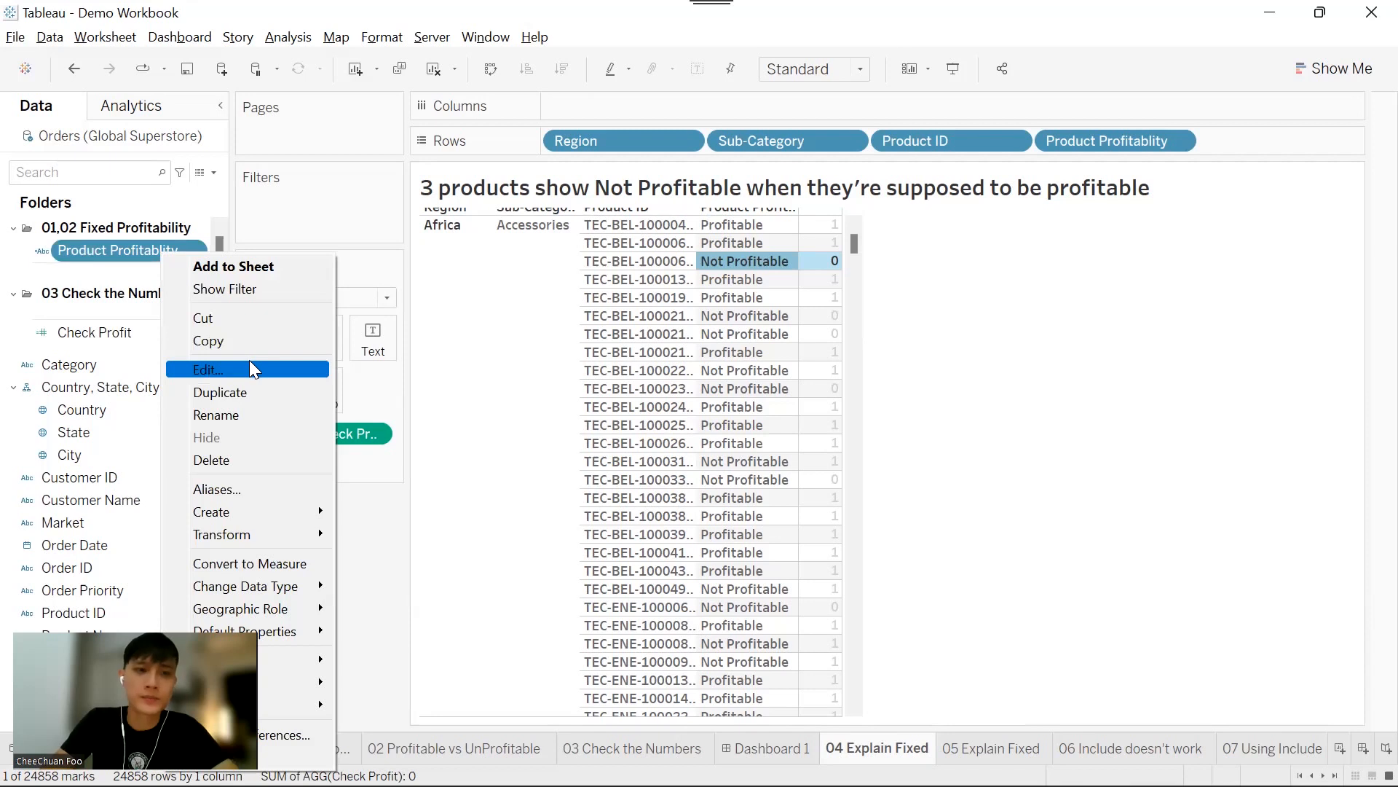
pyautogui.click(250, 364)
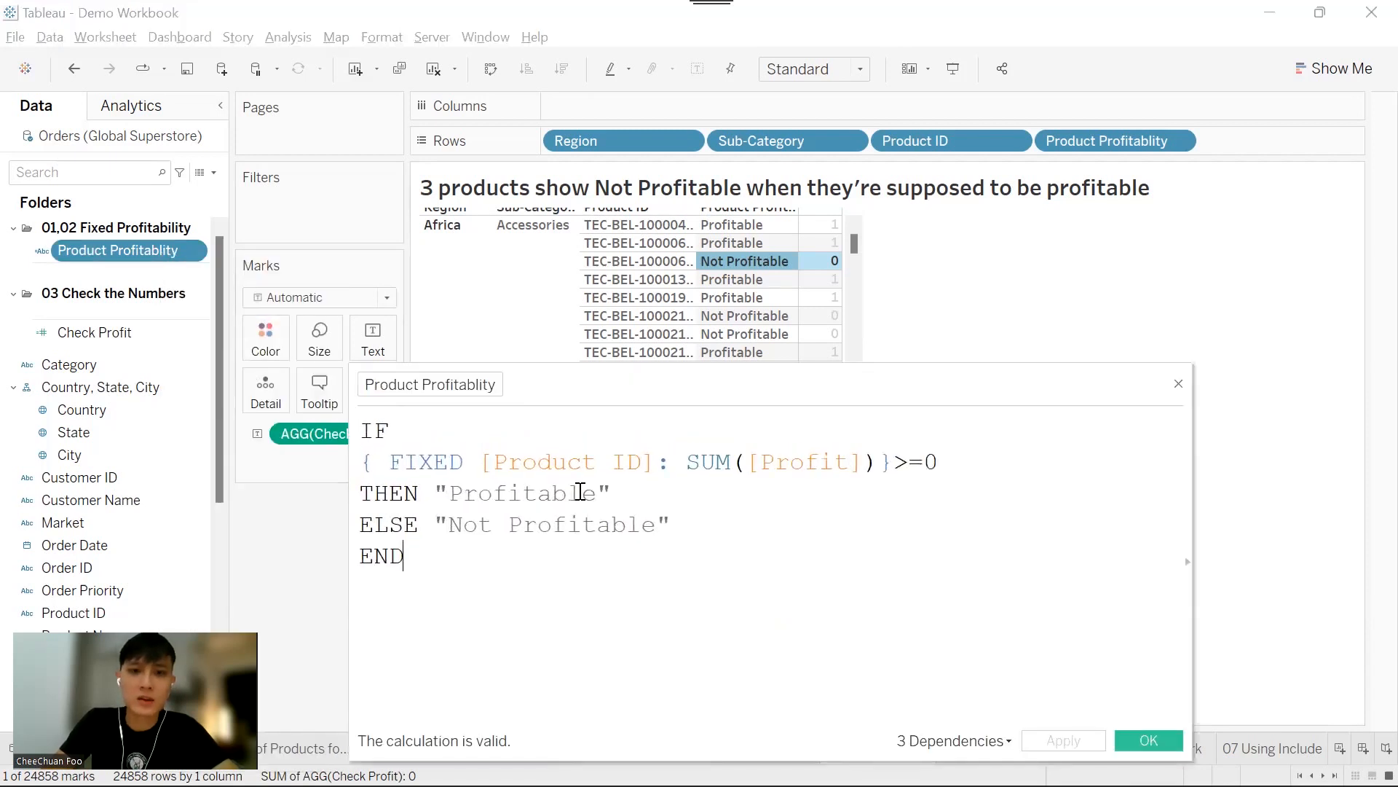
pyautogui.scroll(1, 580, 492)
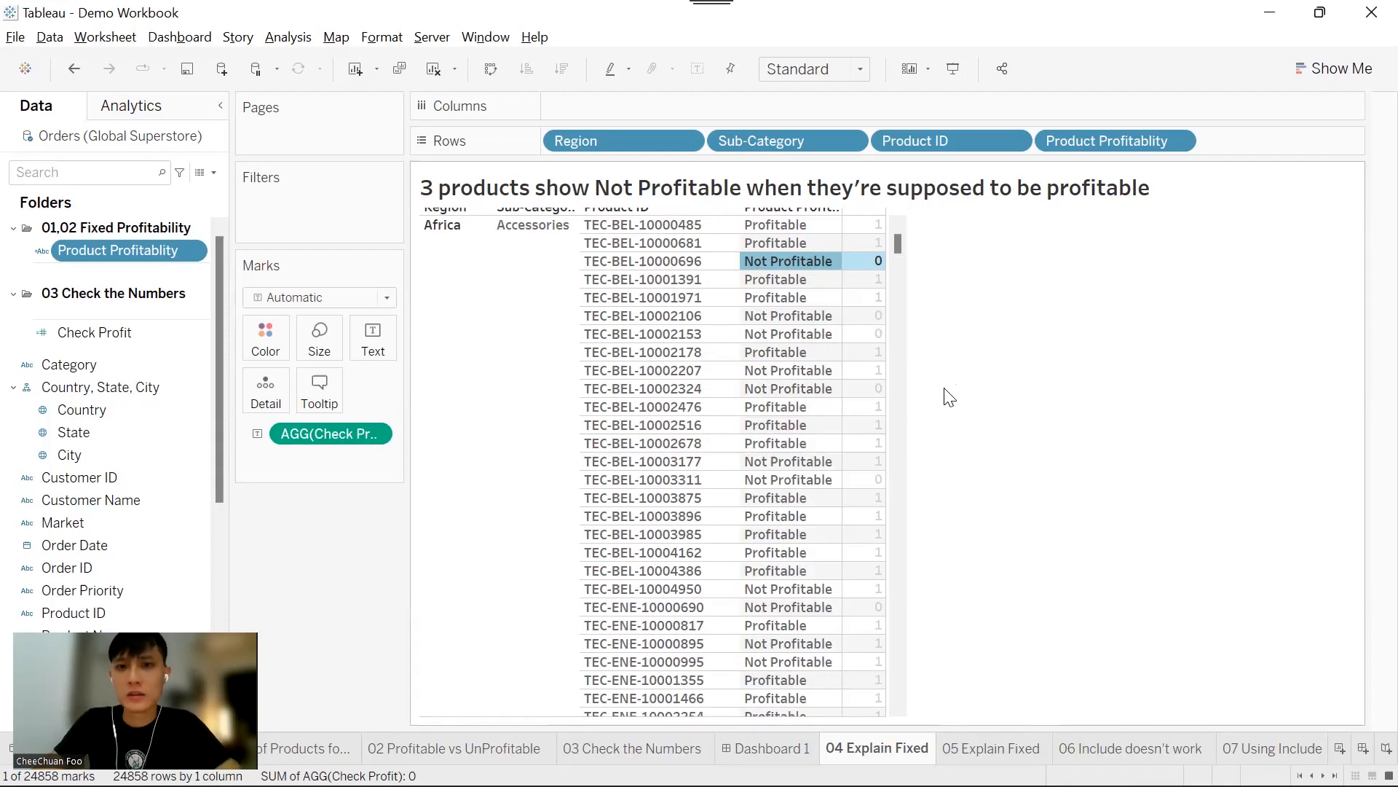
# Select the mismatched Africa Accessories products TEC-BEL-10003177, TEC-BEL-10002207 and TEC-ENE-10000895 together in the table
pyautogui.moveTo(859, 277)
pyautogui.scroll(-2, 882, 386)
pyautogui.scroll(2, 882, 401)
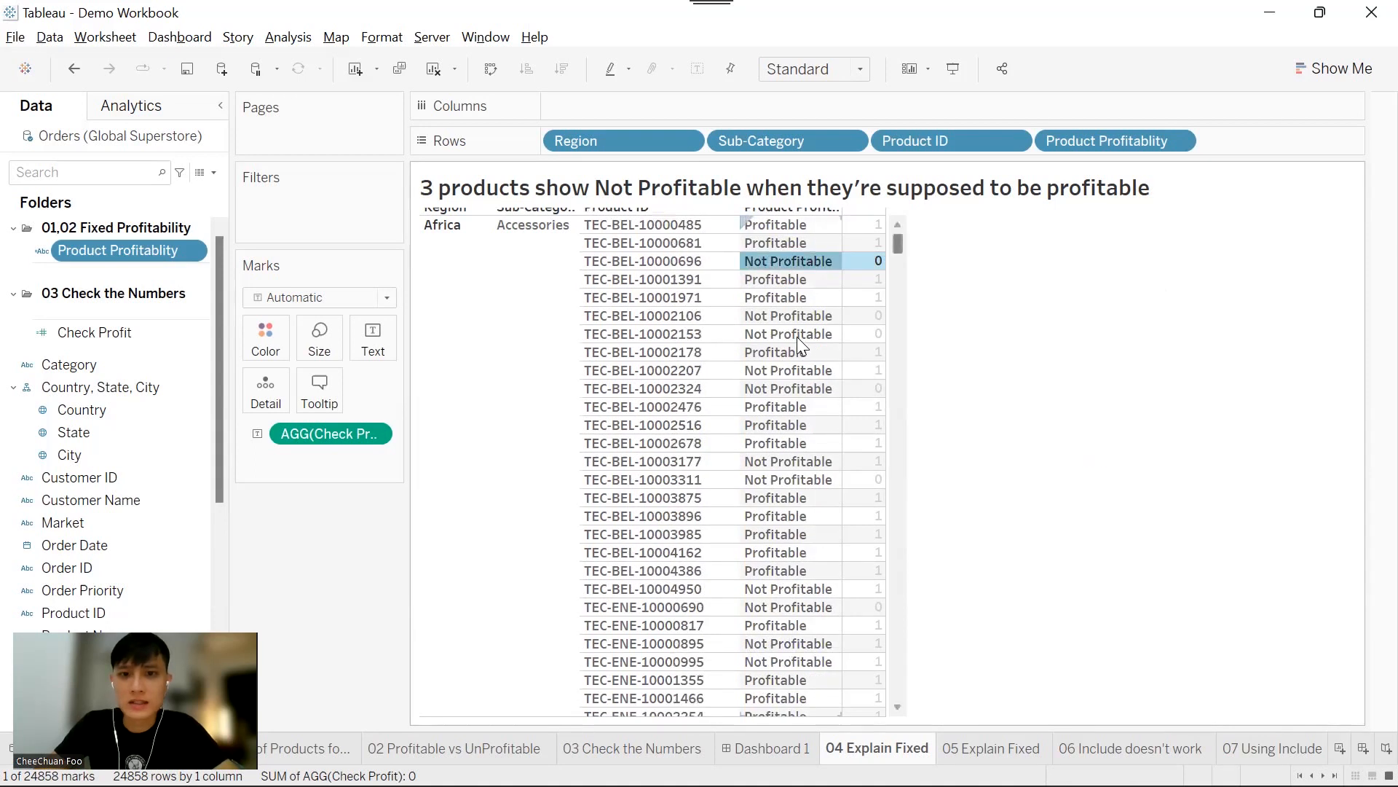
pyautogui.click(622, 466)
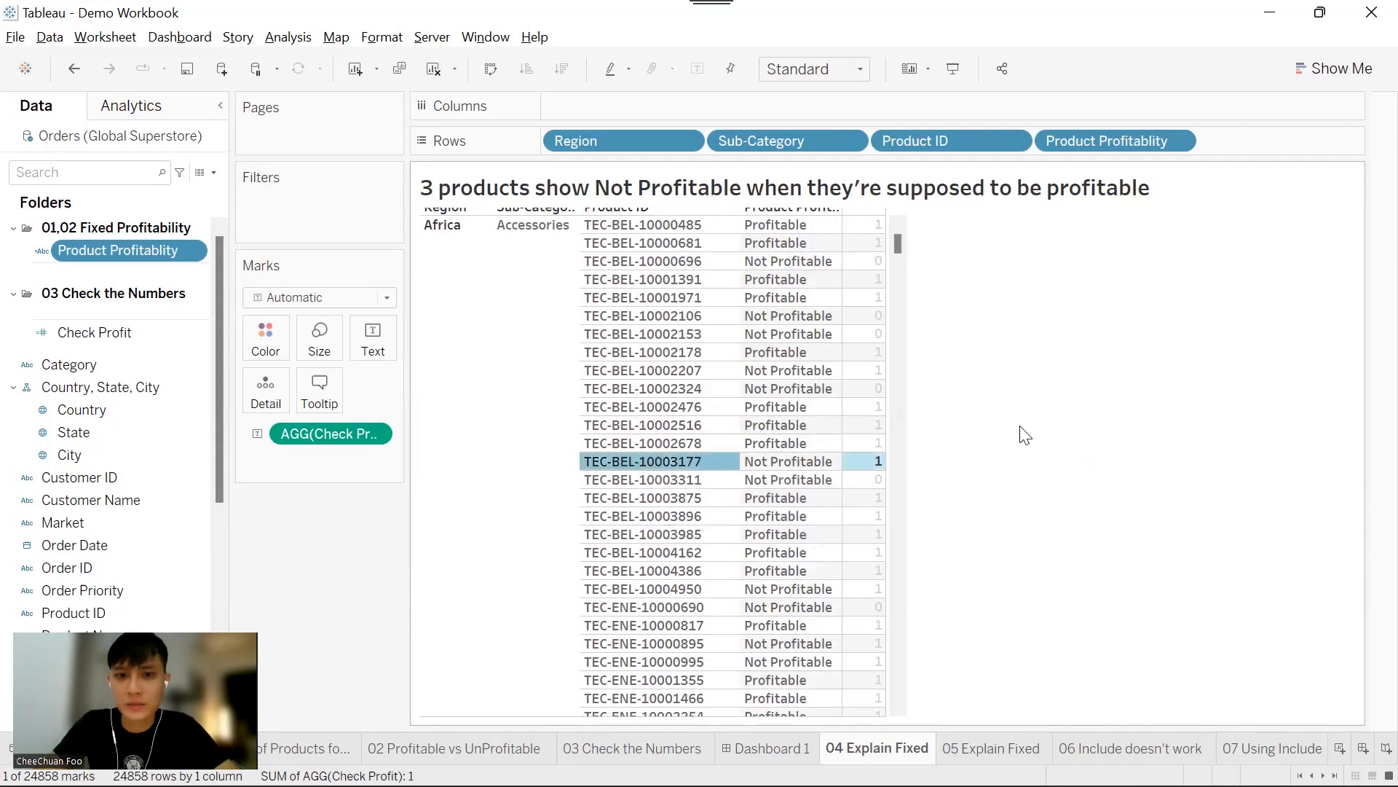
pyautogui.keyDown('ctrl'); pyautogui.click(641, 370); pyautogui.keyUp('ctrl')
pyautogui.keyDown('ctrl'); pyautogui.click(689, 643); pyautogui.keyUp('ctrl')
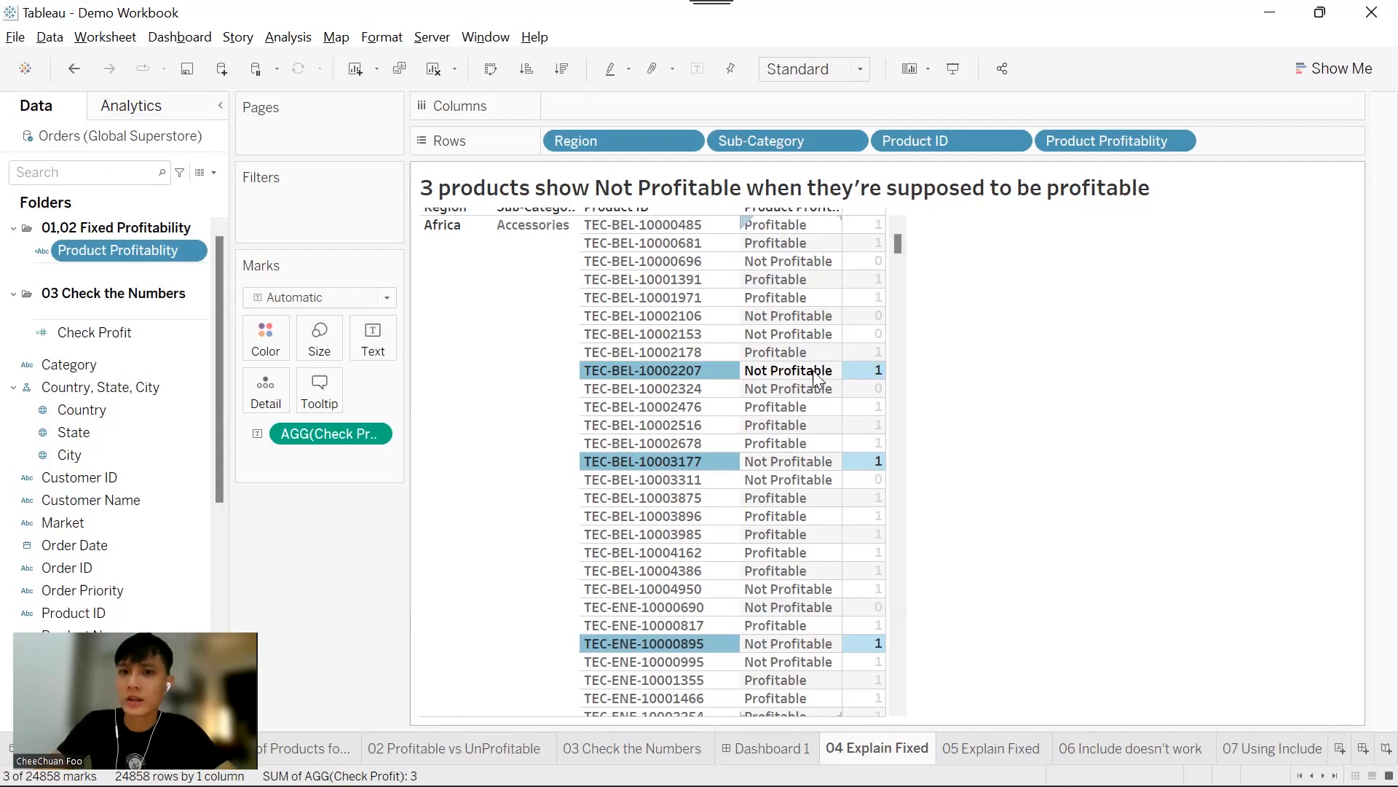
pyautogui.moveTo(880, 379)
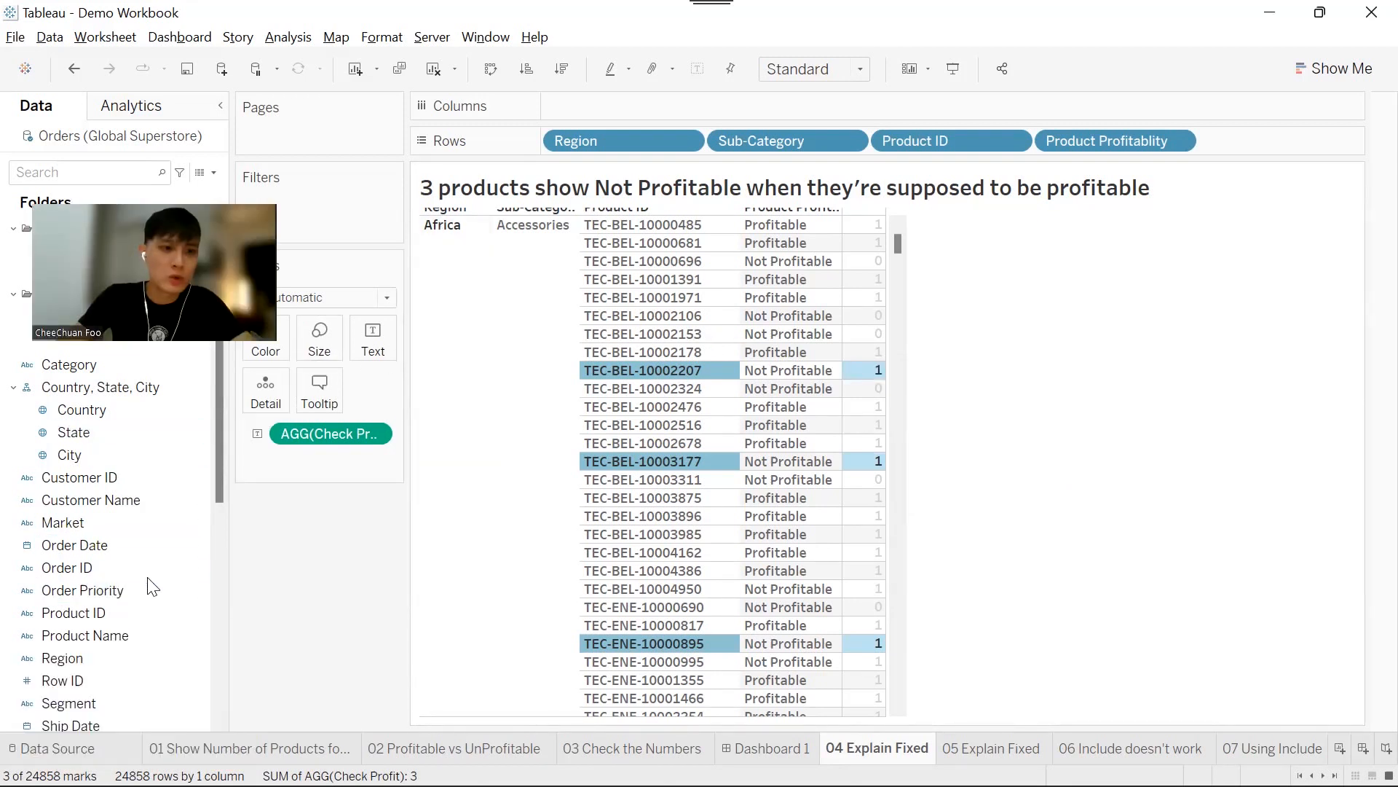
# Add Profit to the table as a value column beside Check Profit and examine it for the three selected products
pyautogui.scroll(-2, 138, 554)
pyautogui.scroll(-3, 127, 595)
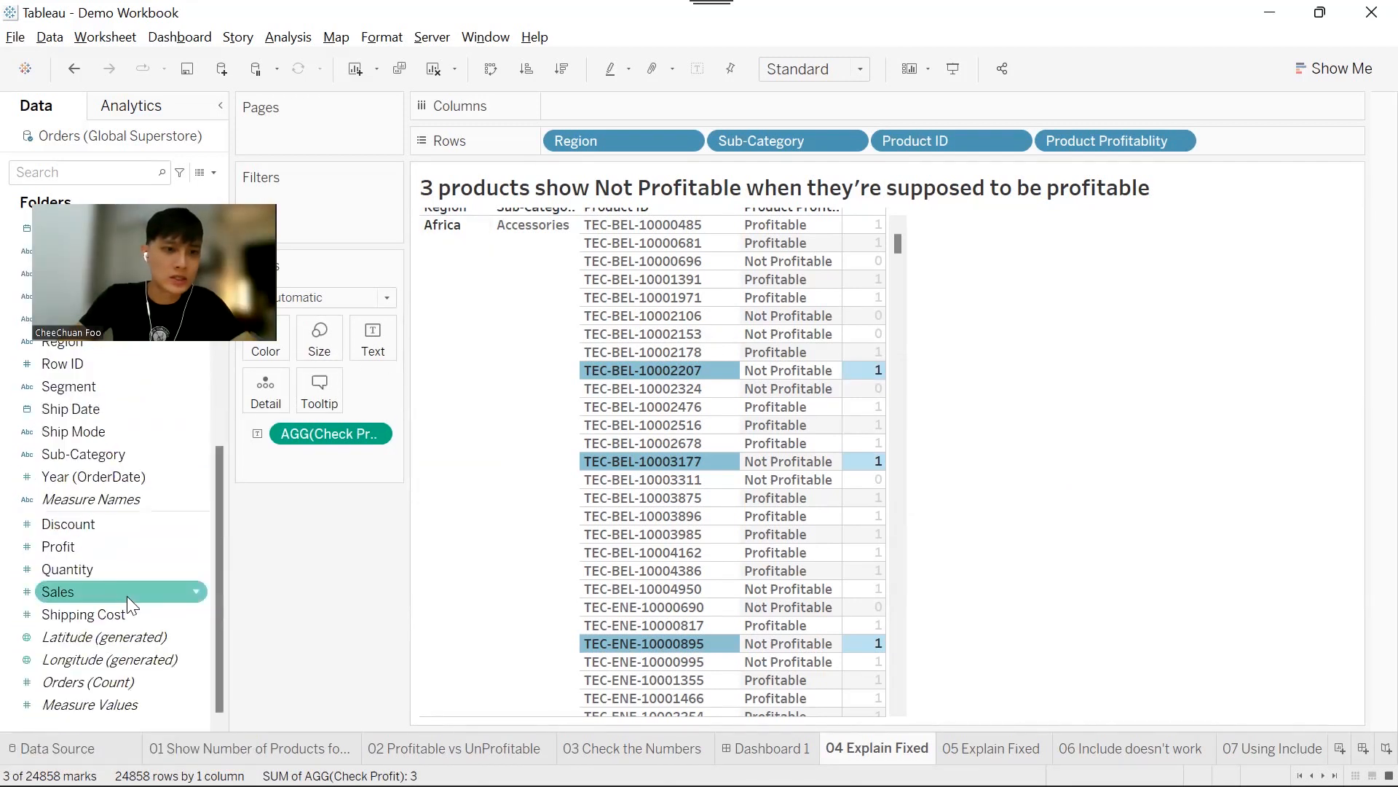
pyautogui.moveTo(885, 410); pyautogui.dragTo(873, 409)
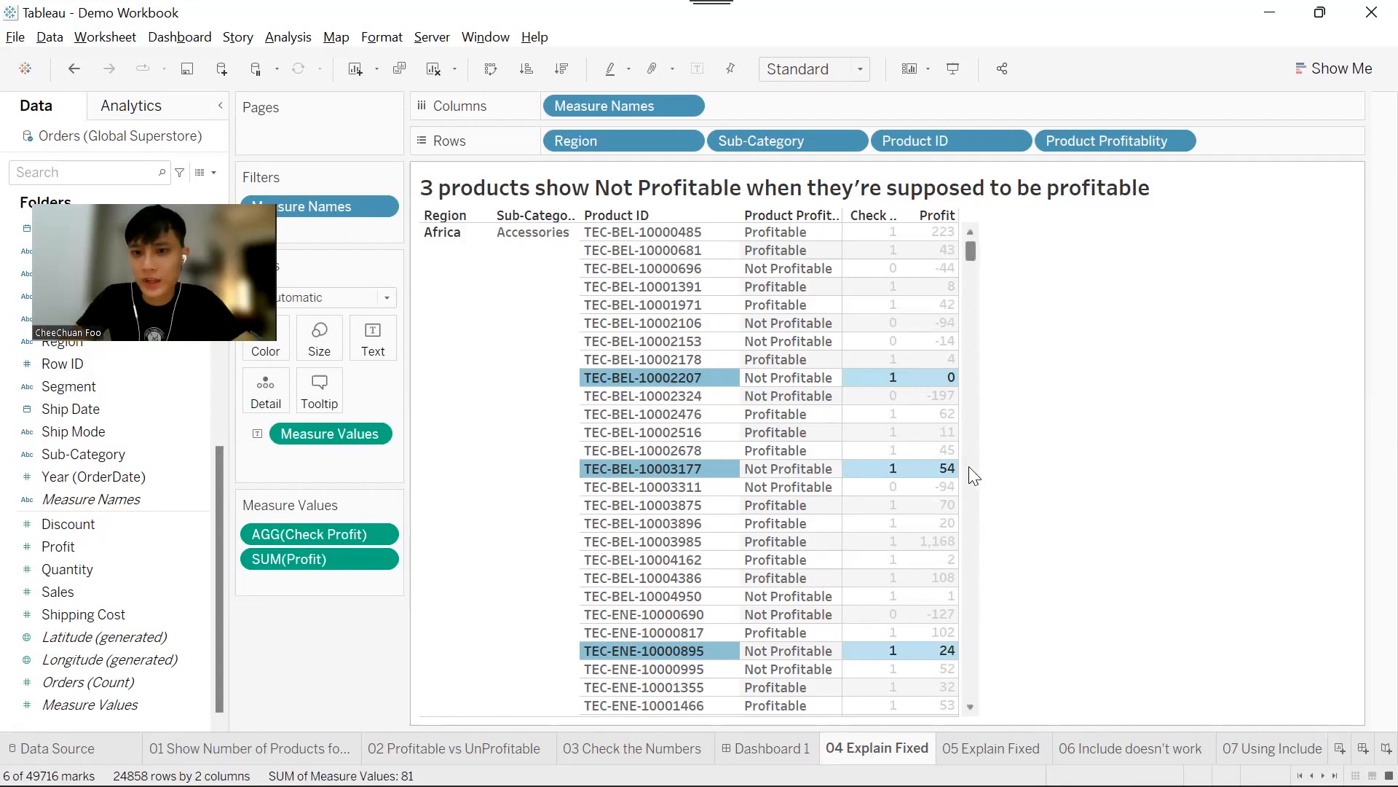
pyautogui.moveTo(958, 469)
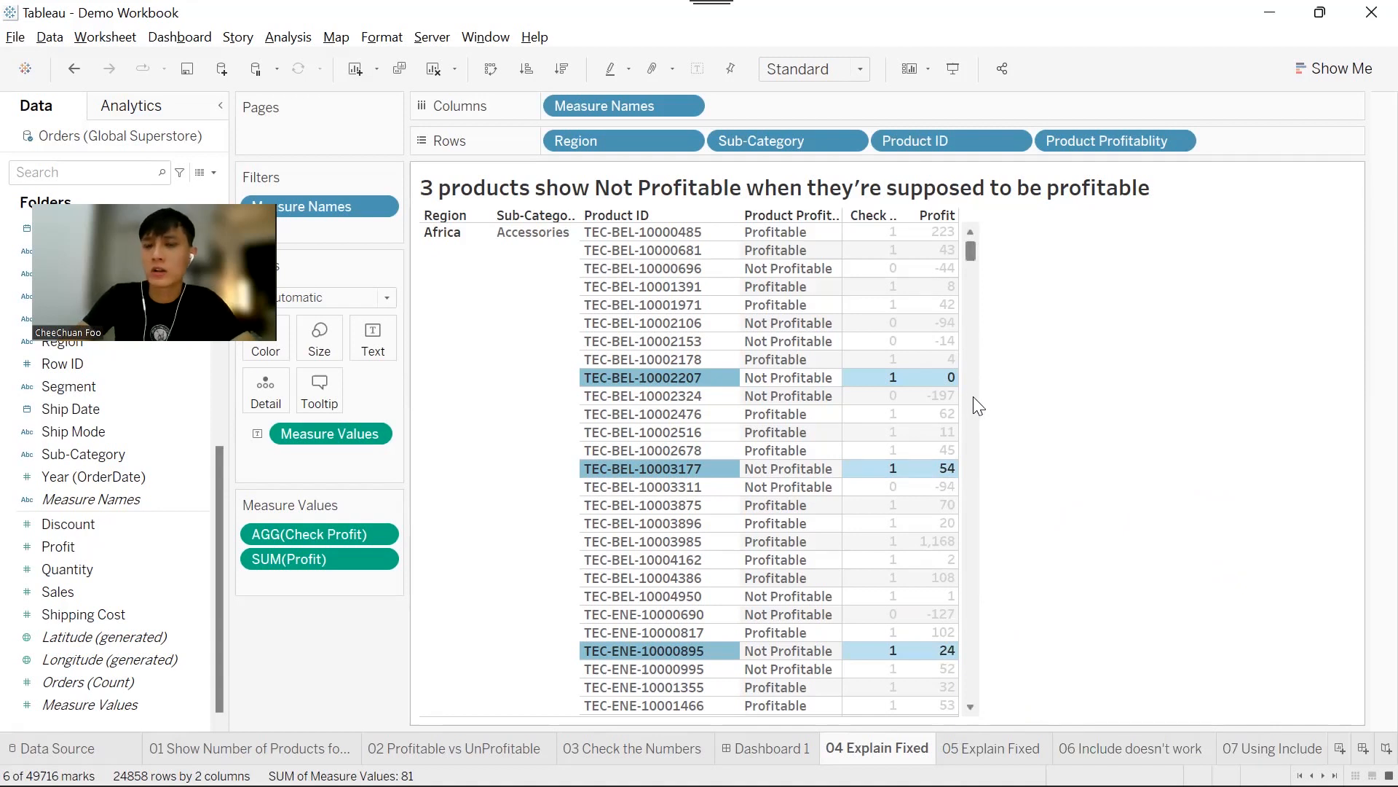
pyautogui.moveTo(851, 400)
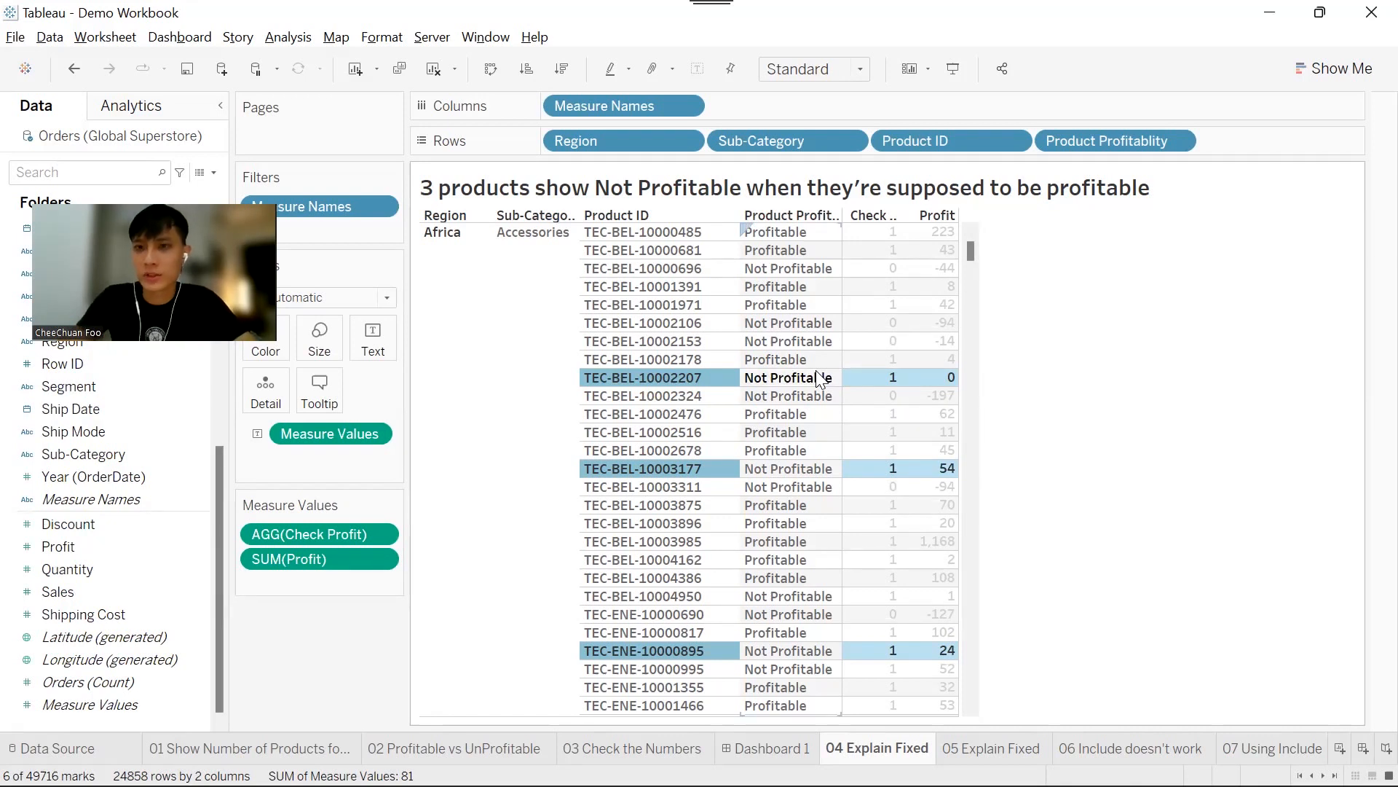
# On the 05 Explain Fixed sheet, build a table with Product ID in the rows and Profit as its values
pyautogui.hotkey('ctrl', 'Tab')
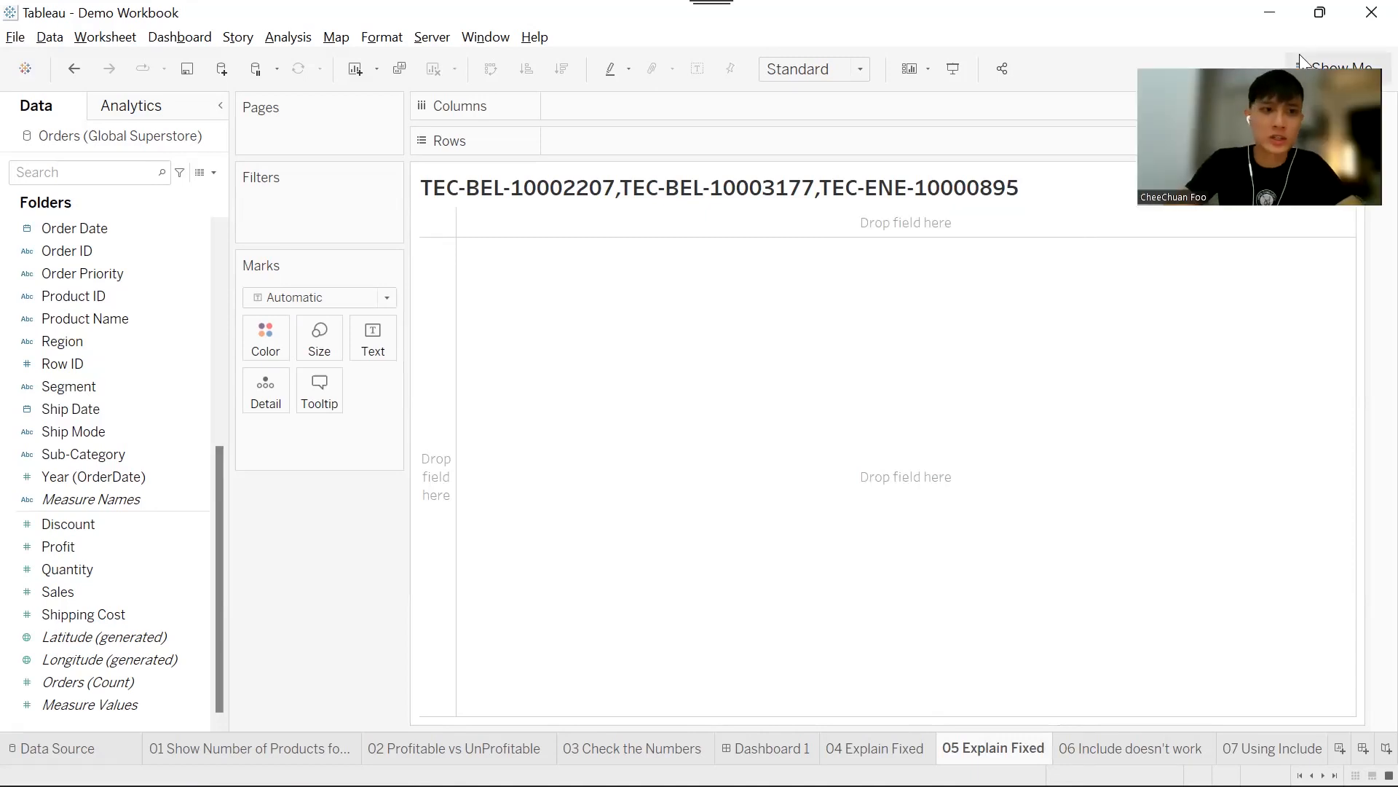
pyautogui.moveTo(130, 295); pyautogui.dragTo(442, 342)
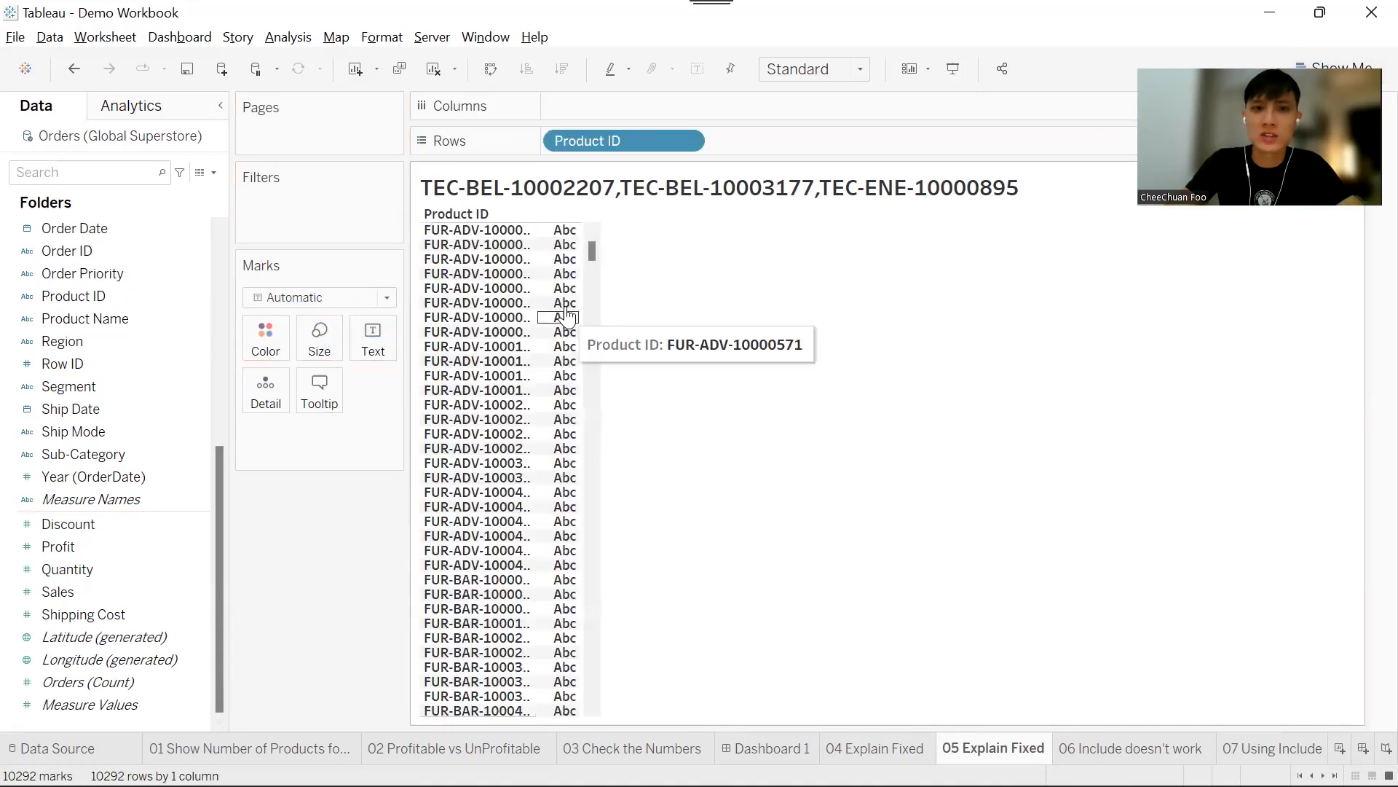
pyautogui.click(60, 525)
pyautogui.moveTo(55, 546); pyautogui.dragTo(553, 299)
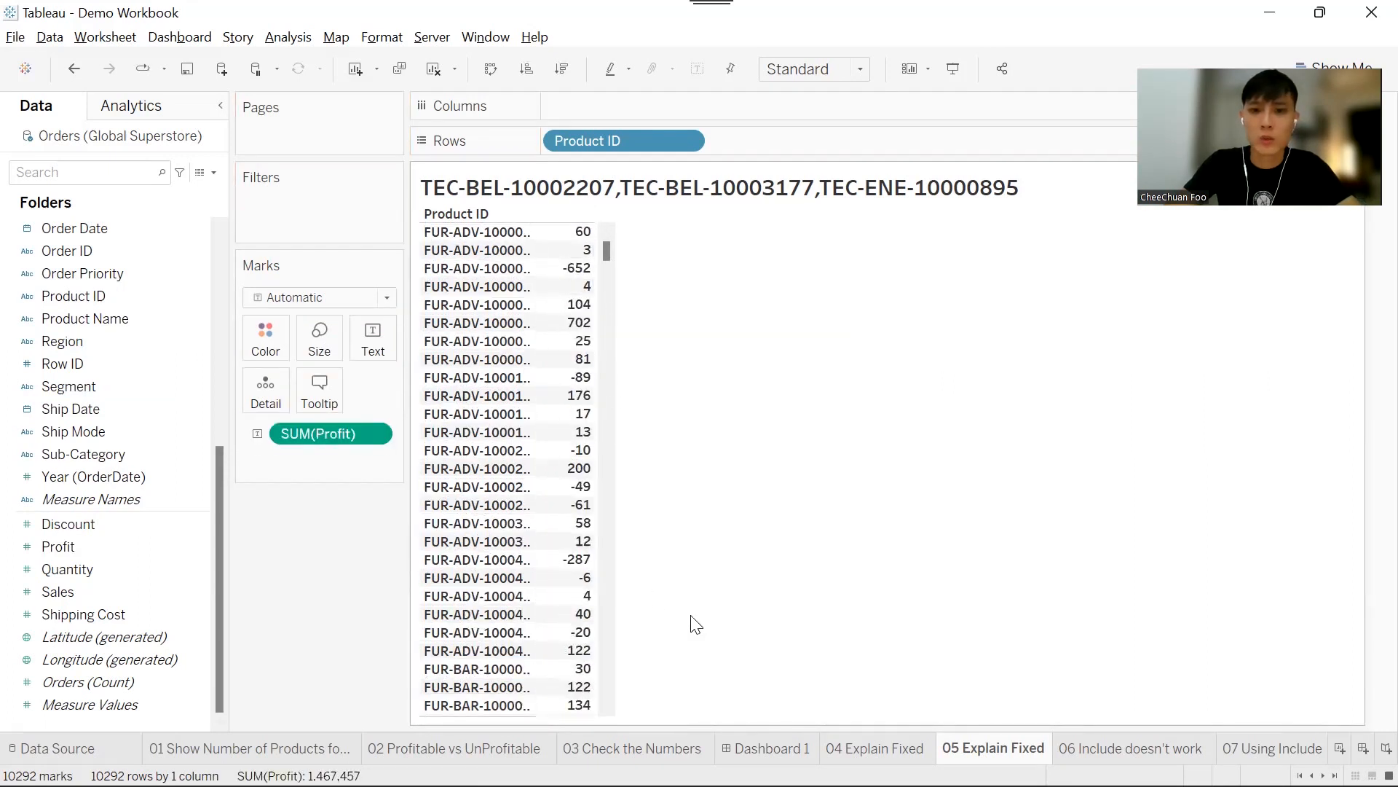
# Review the FIXED formula of Product Profitablity at enlarged text size beside the table, checking its Profitable and Not Profitable outcomes
pyautogui.scroll(5, 65, 291)
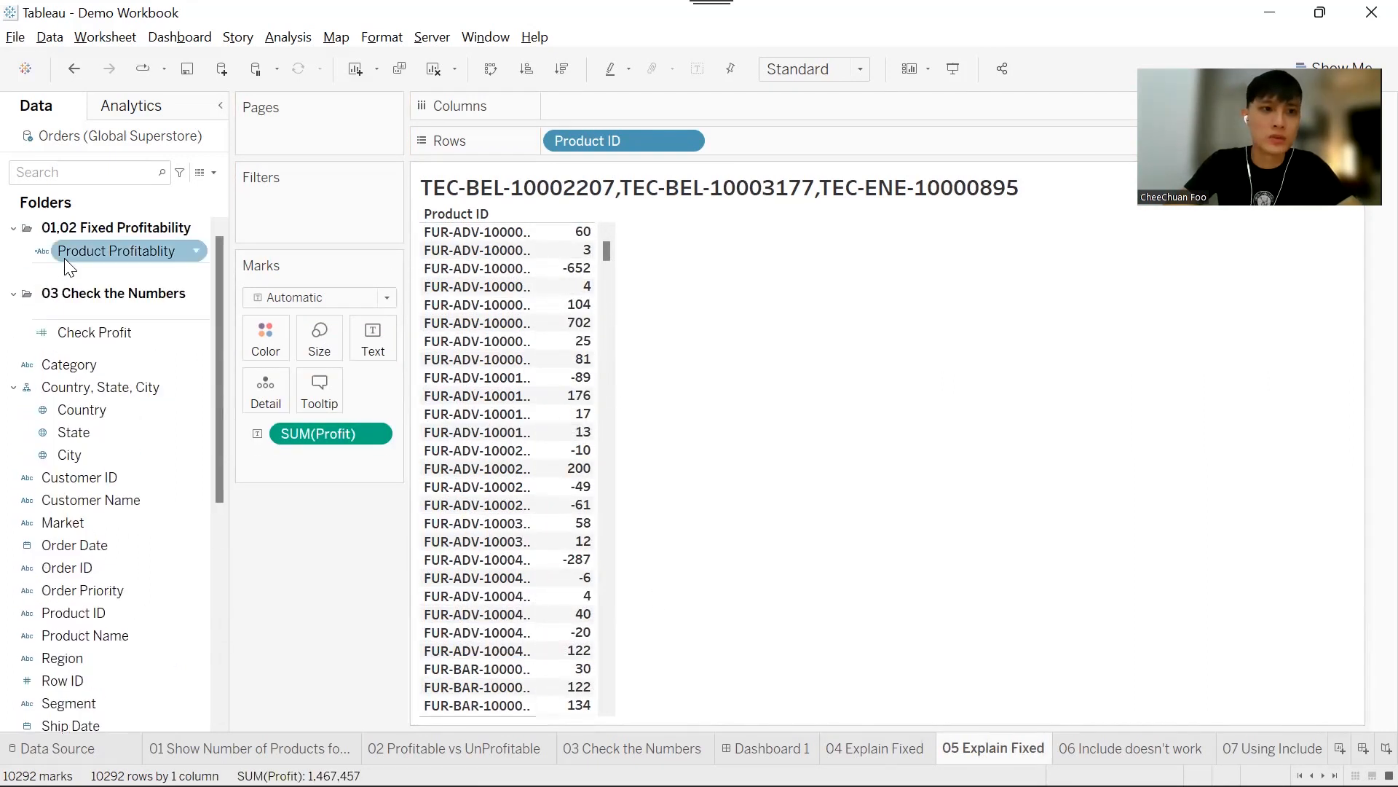
pyautogui.rightClick(64, 258)
pyautogui.click(146, 375)
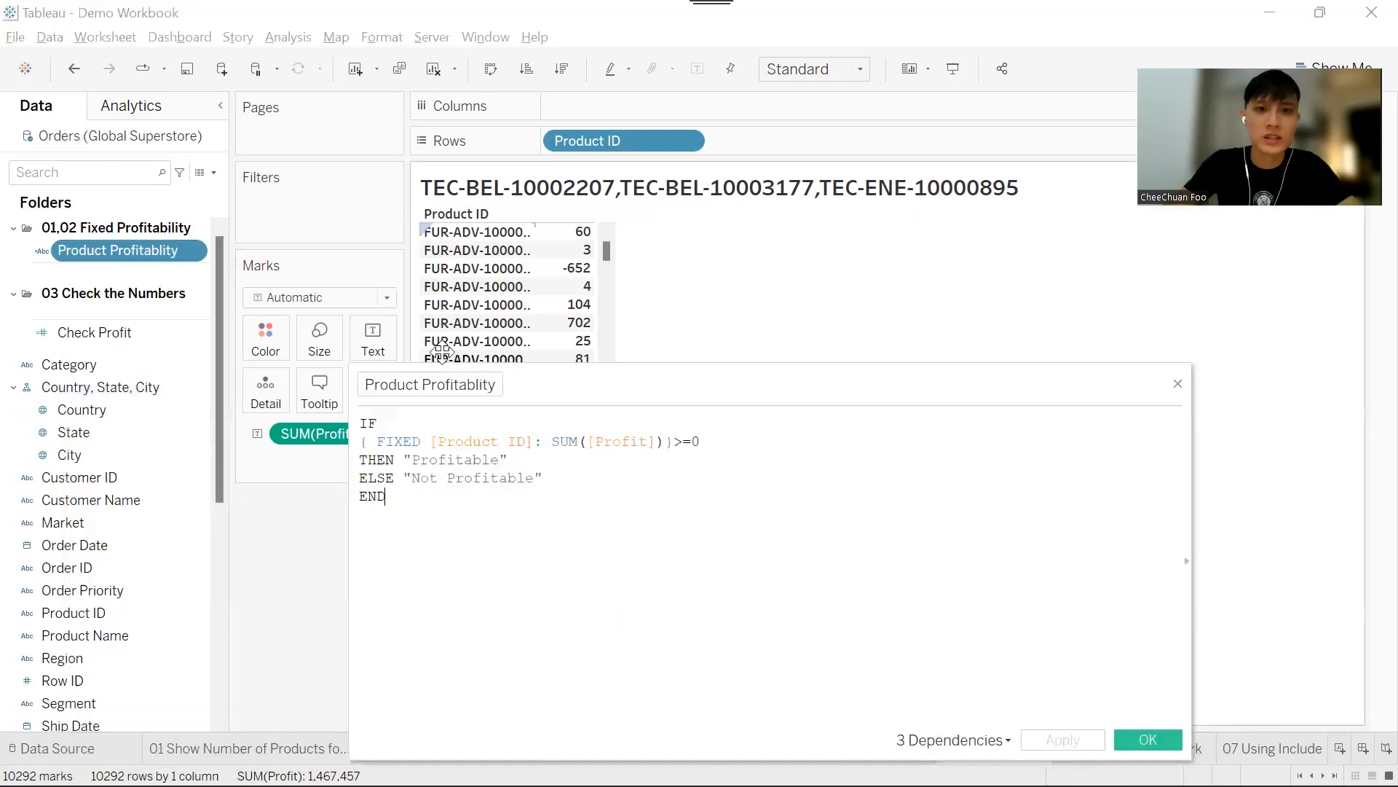
pyautogui.keyDown('ctrl'); pyautogui.scroll(5, 638, 518); pyautogui.keyUp('ctrl')
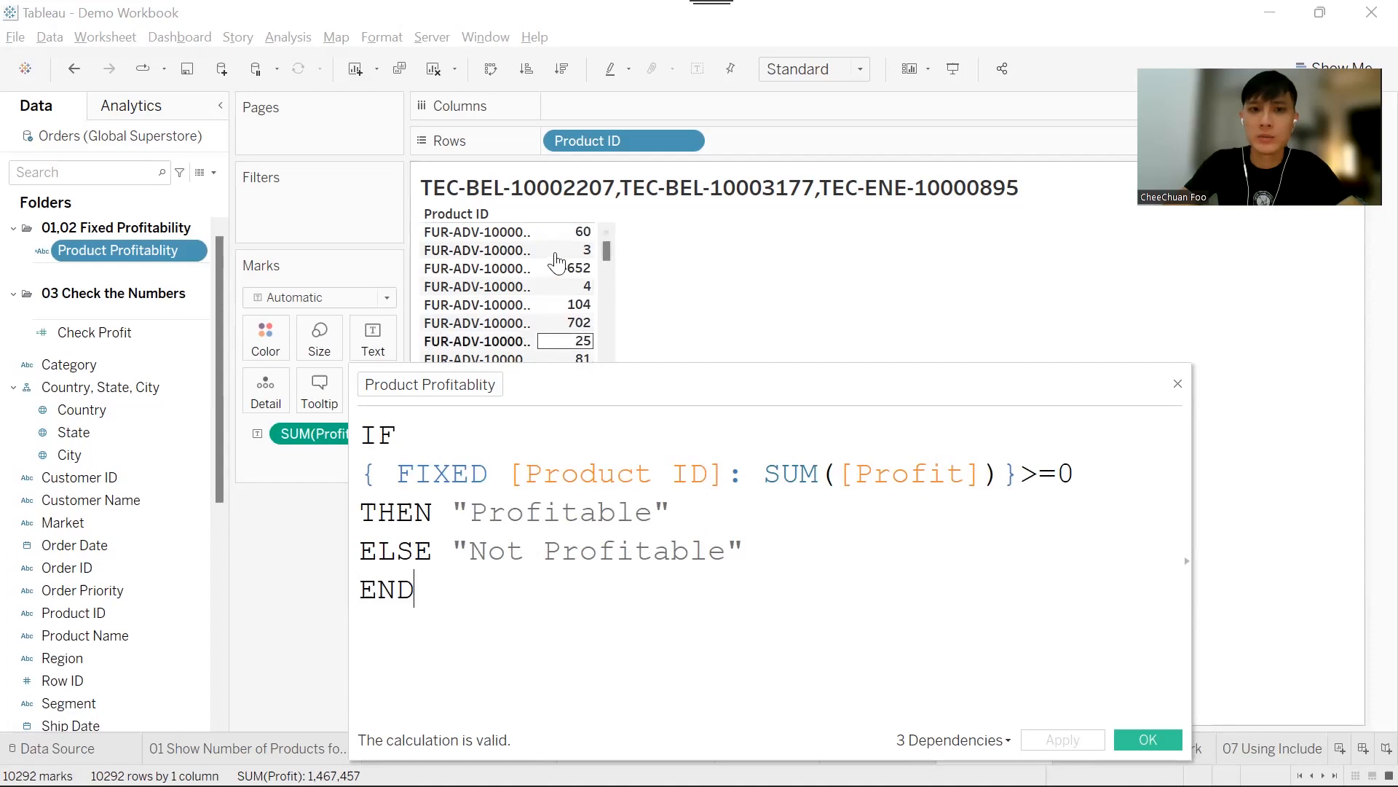
pyautogui.moveTo(558, 384); pyautogui.dragTo(849, 290)
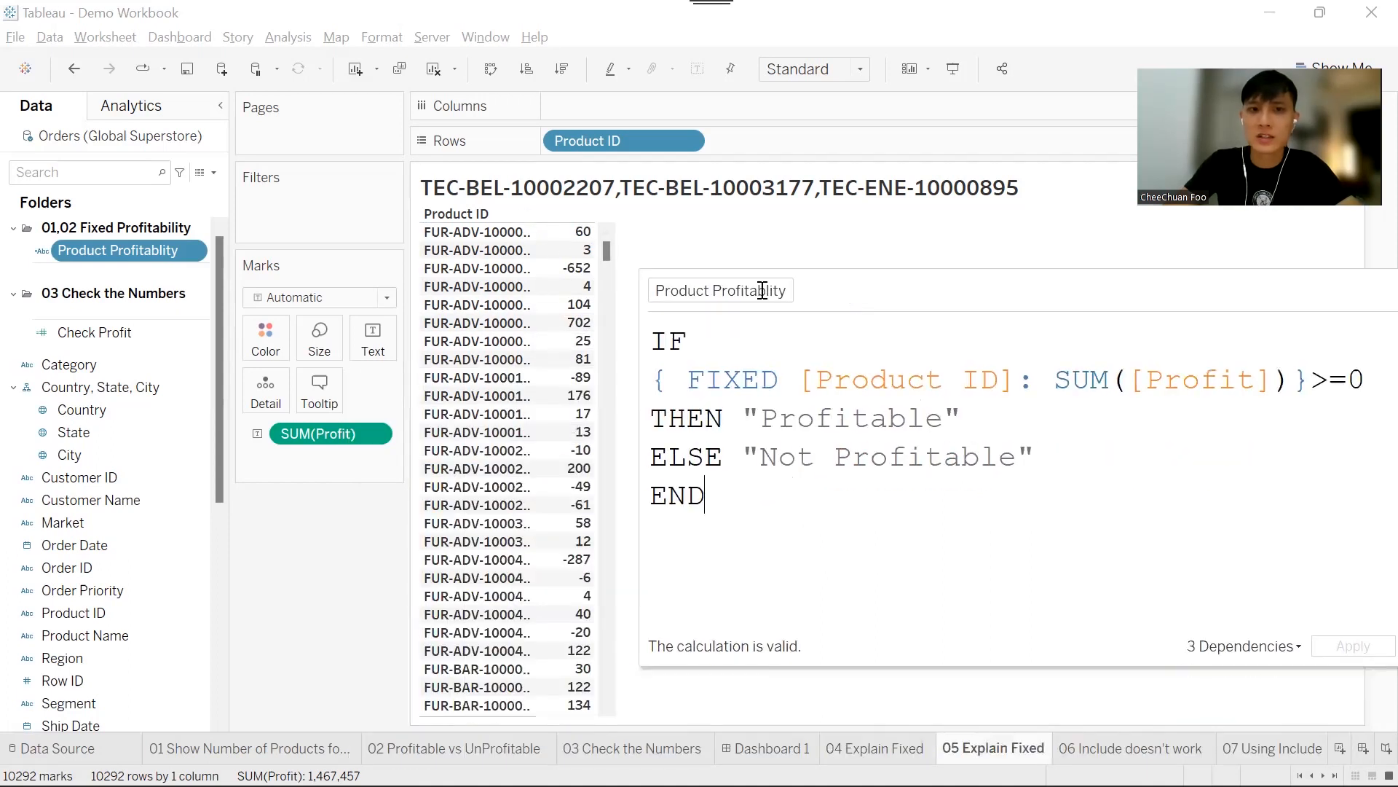
pyautogui.moveTo(762, 291); pyautogui.dragTo(758, 292)
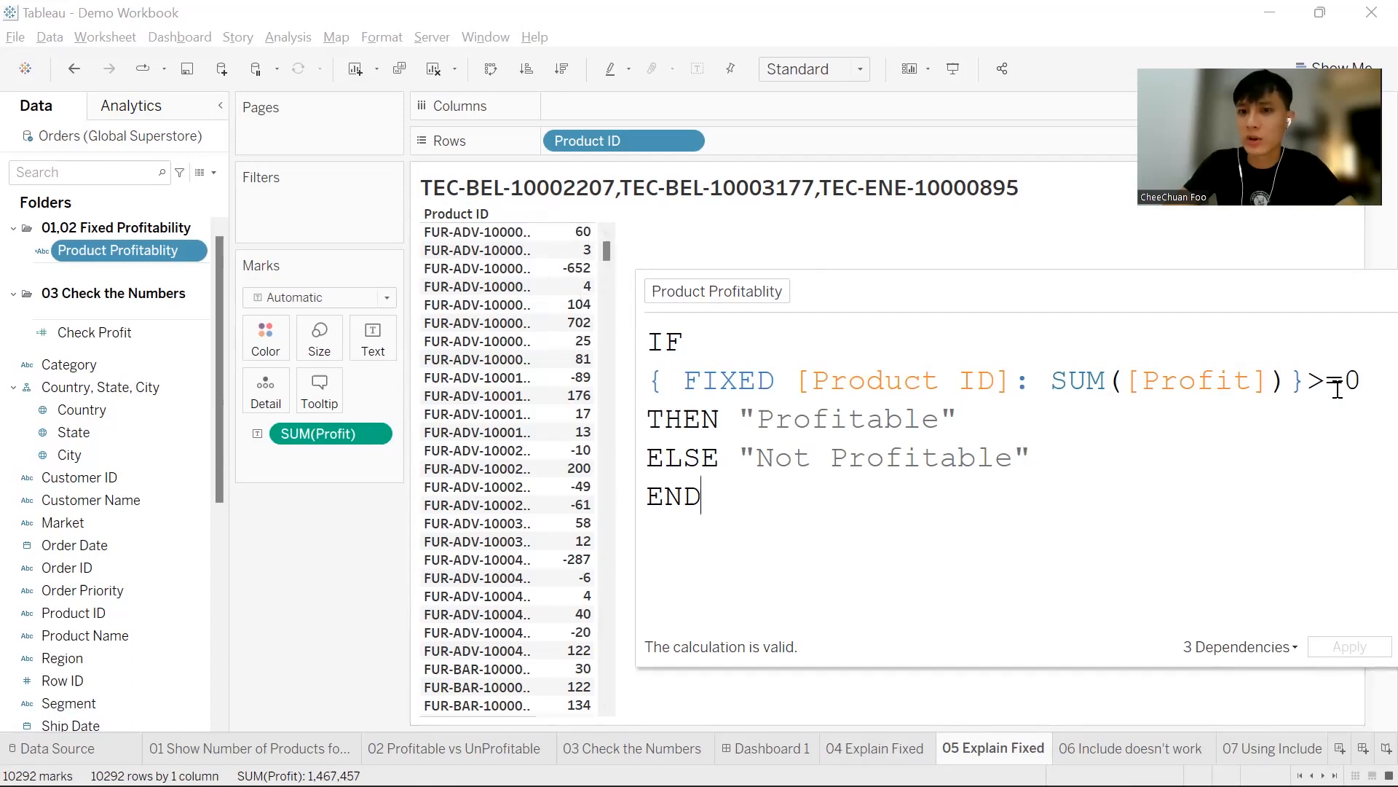
pyautogui.doubleClick(839, 419)
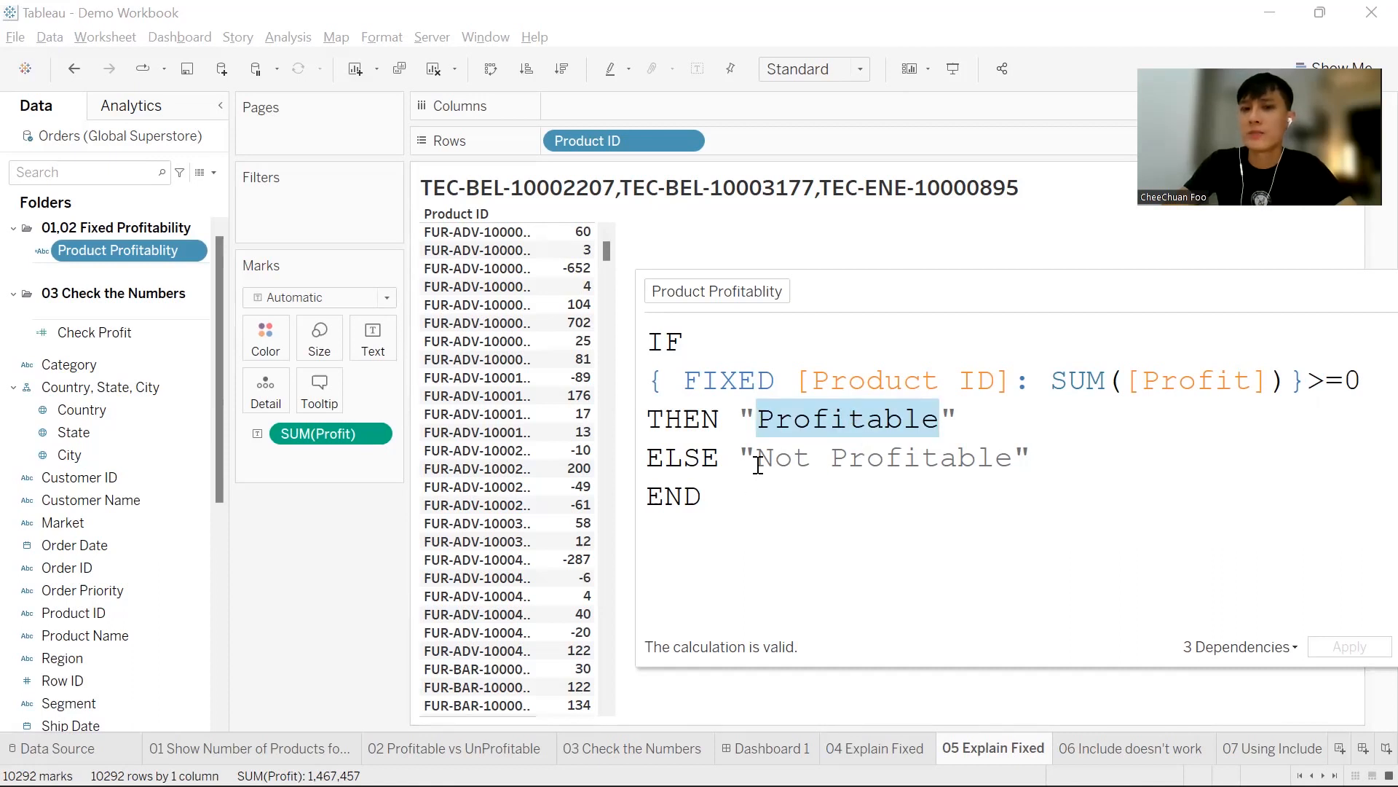
pyautogui.moveTo(756, 458); pyautogui.dragTo(950, 446)
pyautogui.moveTo(951, 446); pyautogui.dragTo(996, 447)
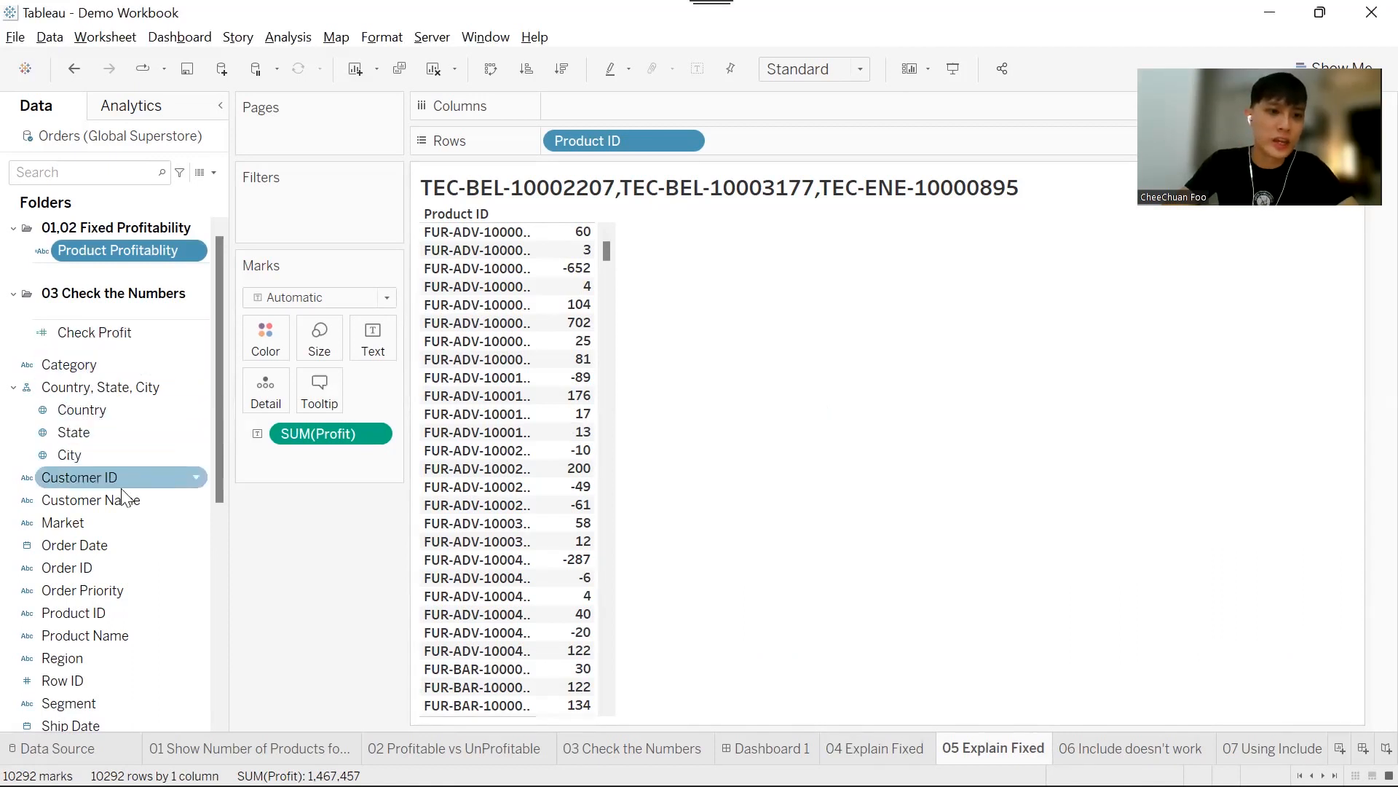
# Create a set from Product ID containing TEC-BEL-10002207, TEC-BEL-10003177 and TEC-ENE-10000895, group the rows by it, and widen the Product ID column
pyautogui.rightClick(108, 615)
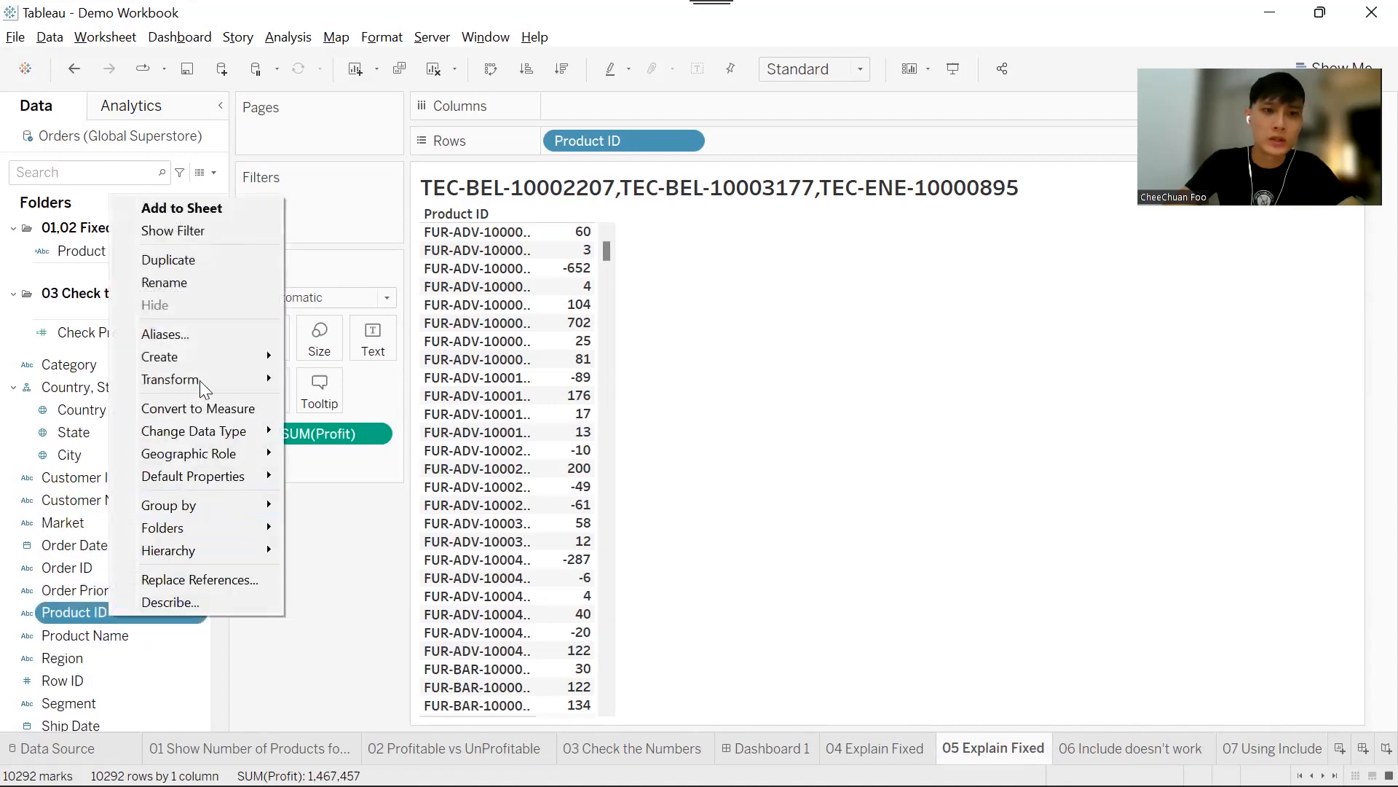
pyautogui.moveTo(203, 362)
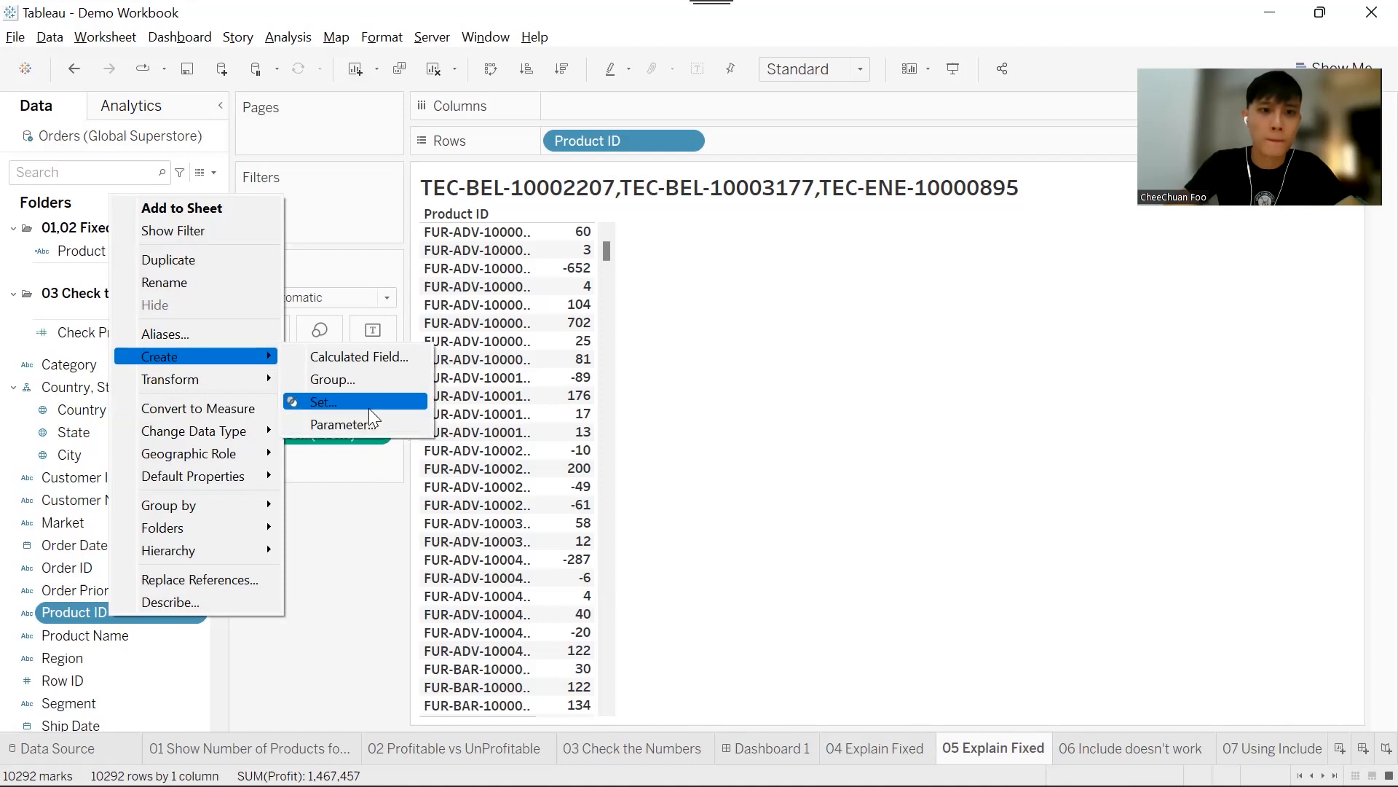
pyautogui.click(369, 406)
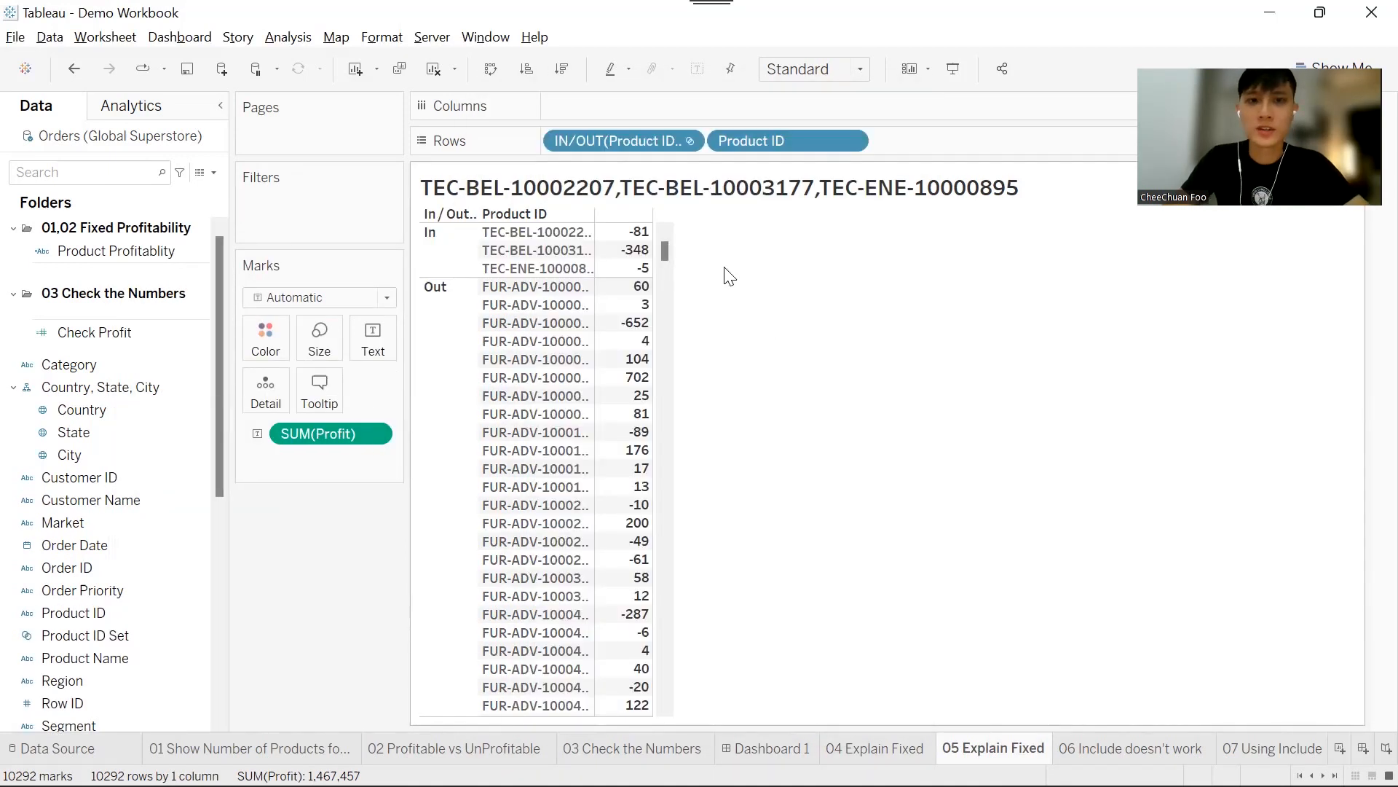
pyautogui.moveTo(594, 233); pyautogui.dragTo(648, 246)
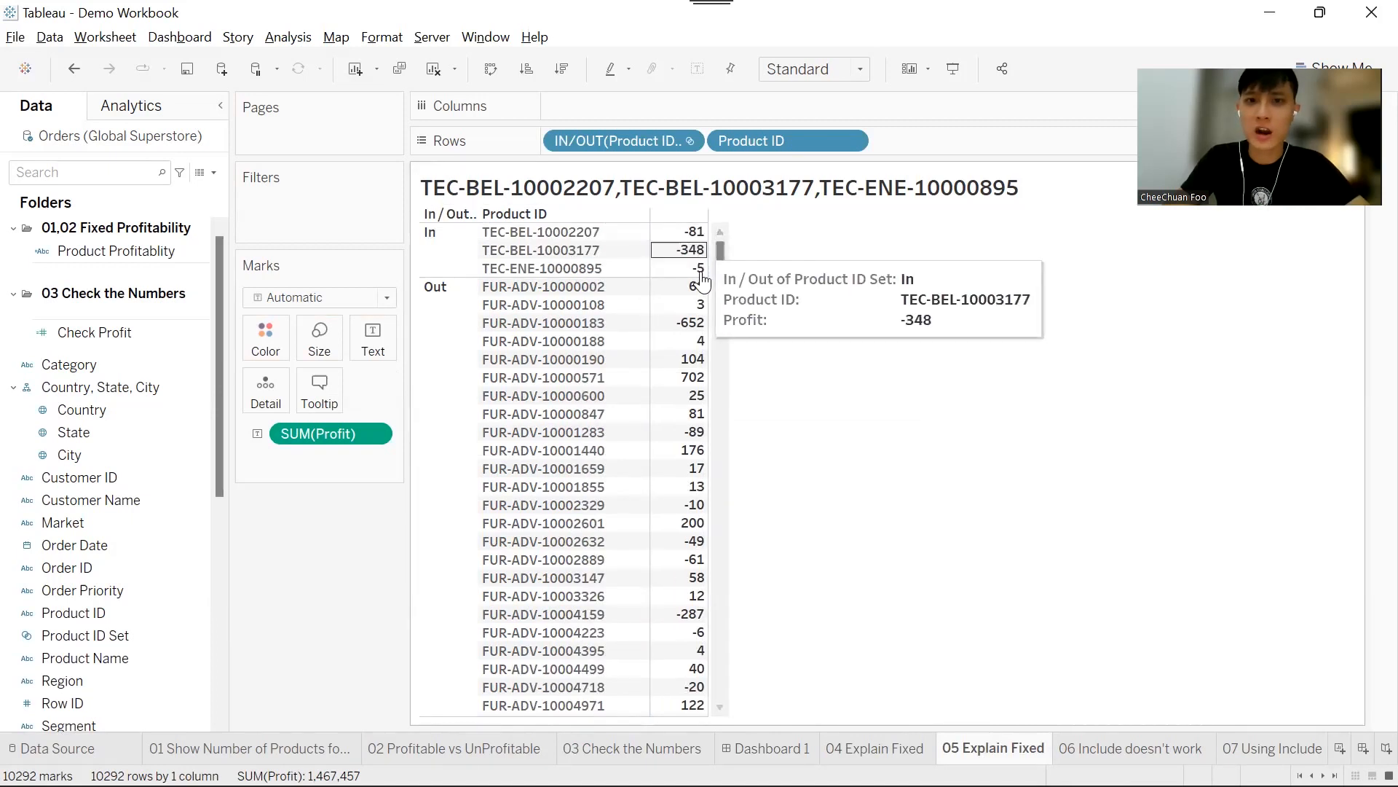
# Compare the overall profits of the three set members with their Africa profits on the 04 Explain Fixed sheet
pyautogui.moveTo(700, 237)
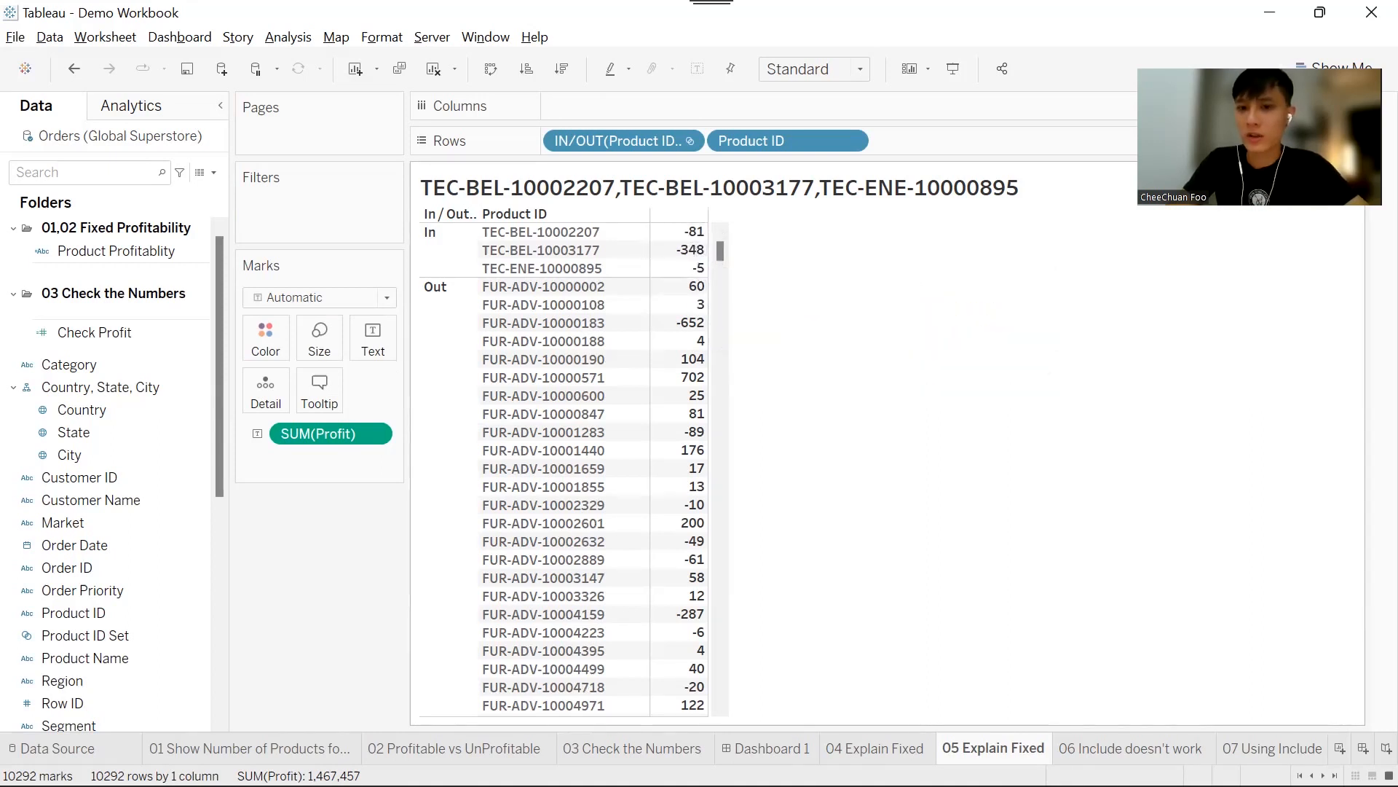
pyautogui.click(881, 743)
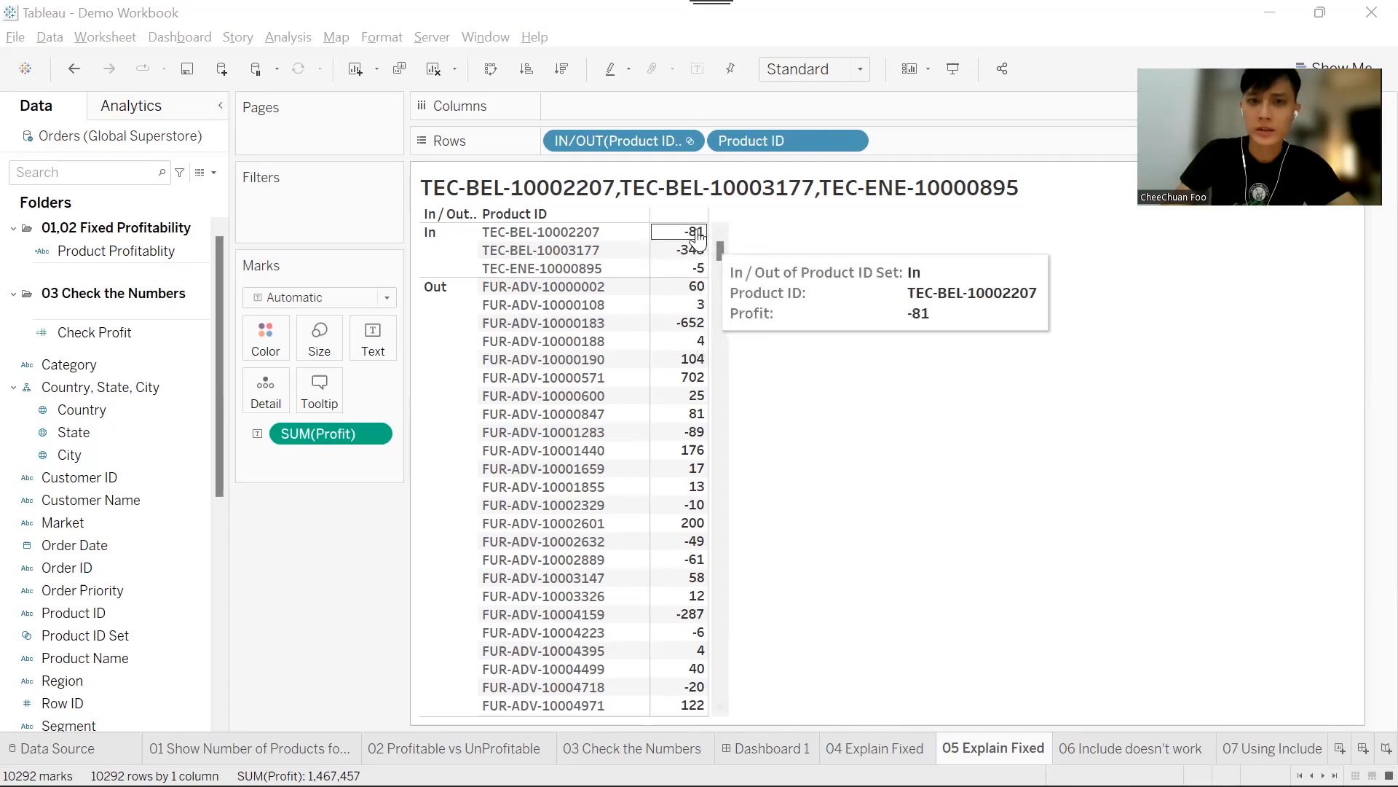
pyautogui.click(885, 748)
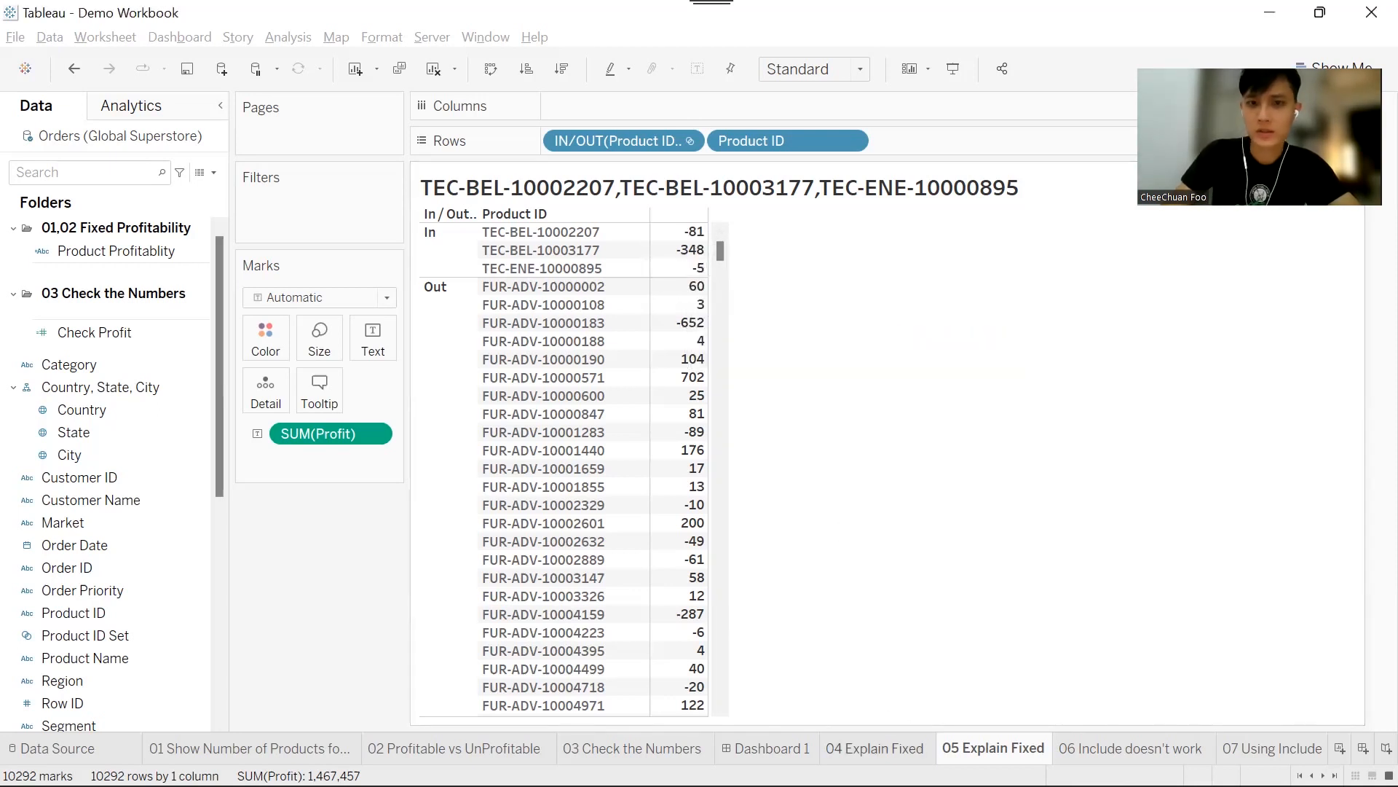
pyautogui.moveTo(865, 394)
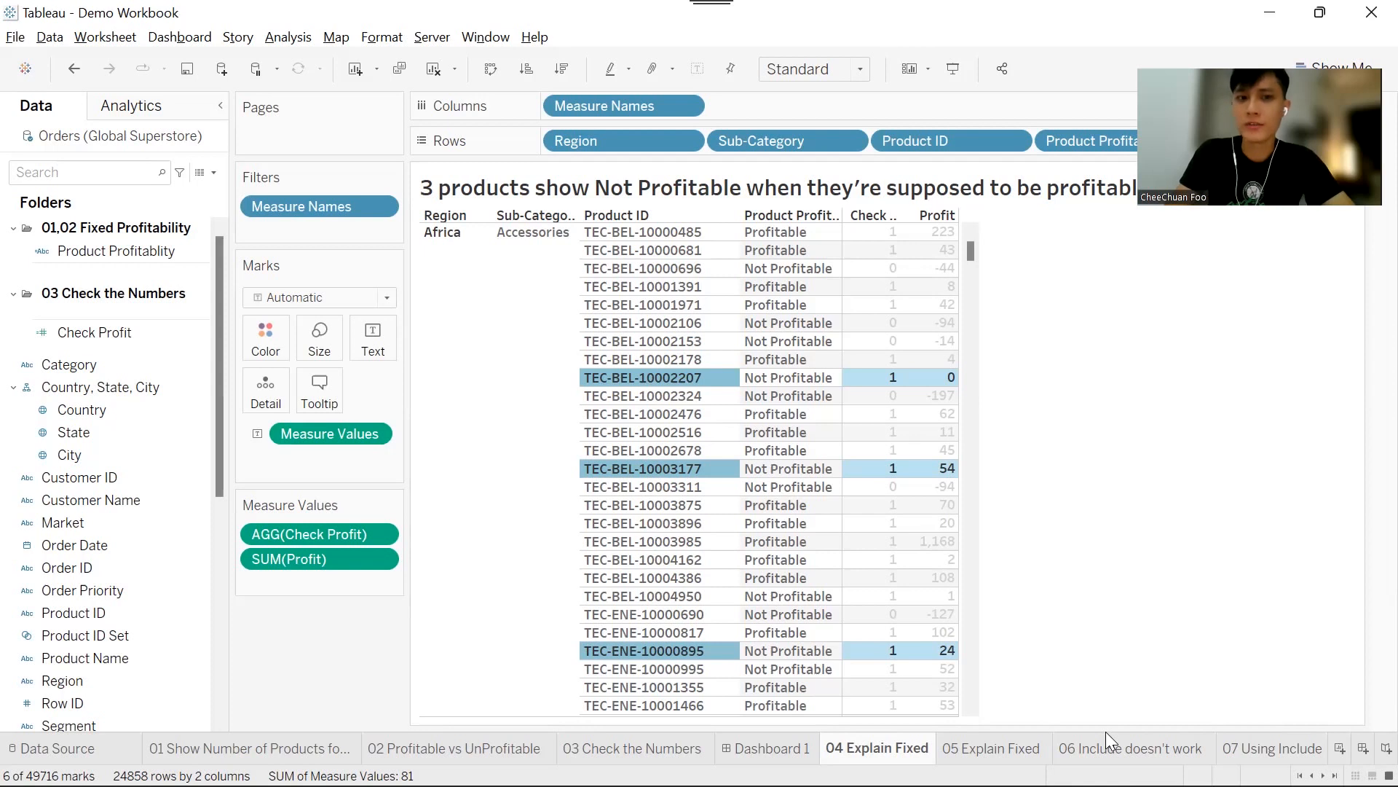
# Duplicate the 01 Show Number of Products sheet and place the copy after 05 Explain Fixed
pyautogui.click(331, 748)
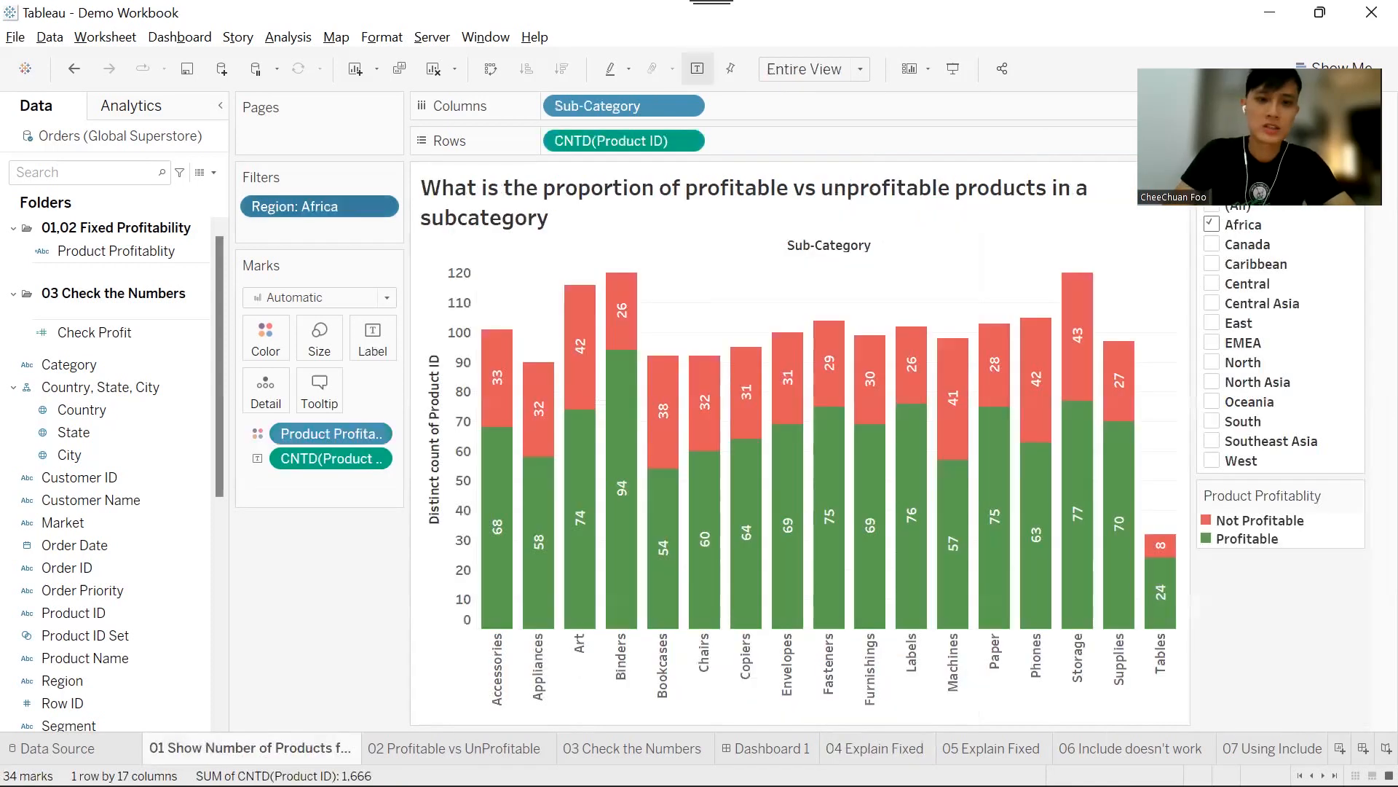
pyautogui.rightClick(332, 748)
pyautogui.click(385, 523)
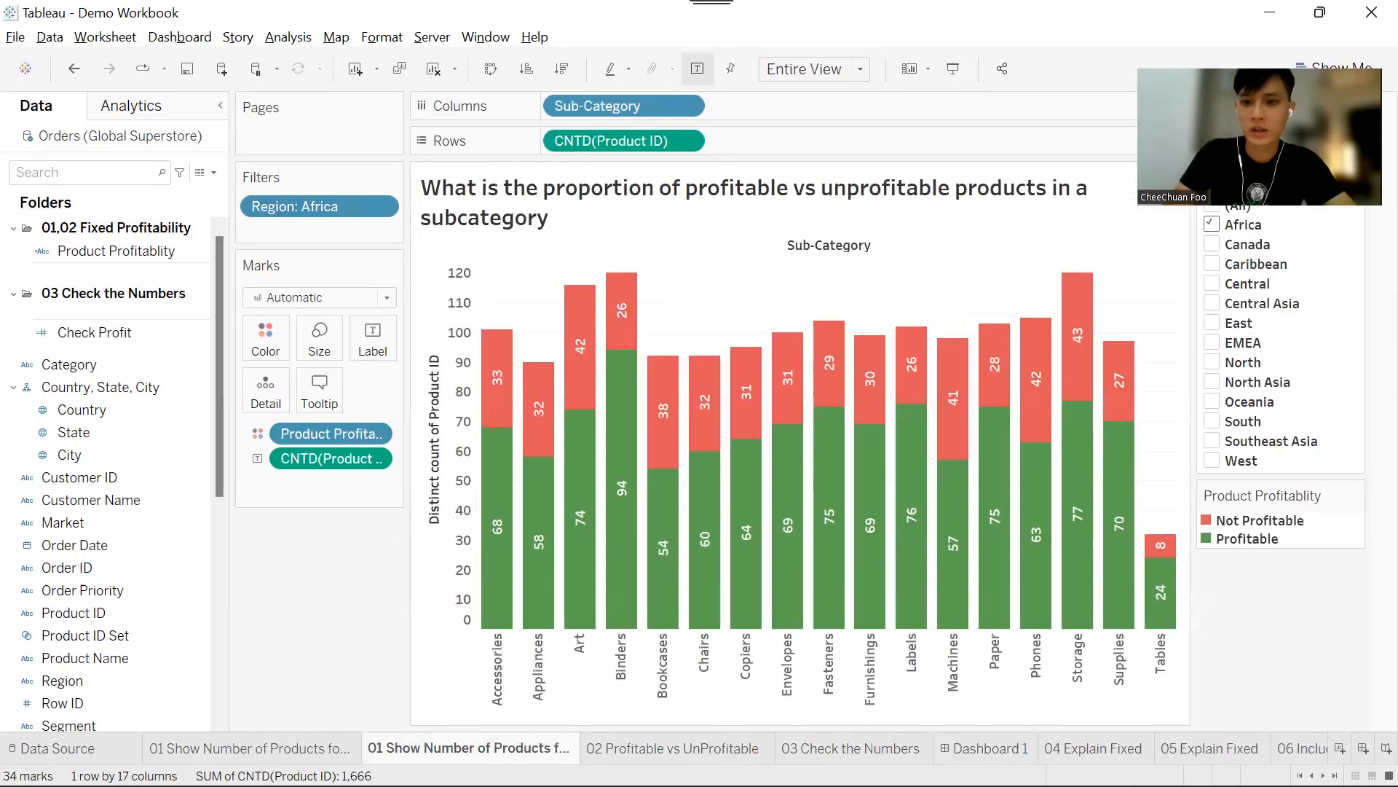
# Duplicate the Product Profitablity calculation, replace FIXED with INCLUDE in the copy's formula, and name it Include Profitability
pyautogui.rightClick(132, 251)
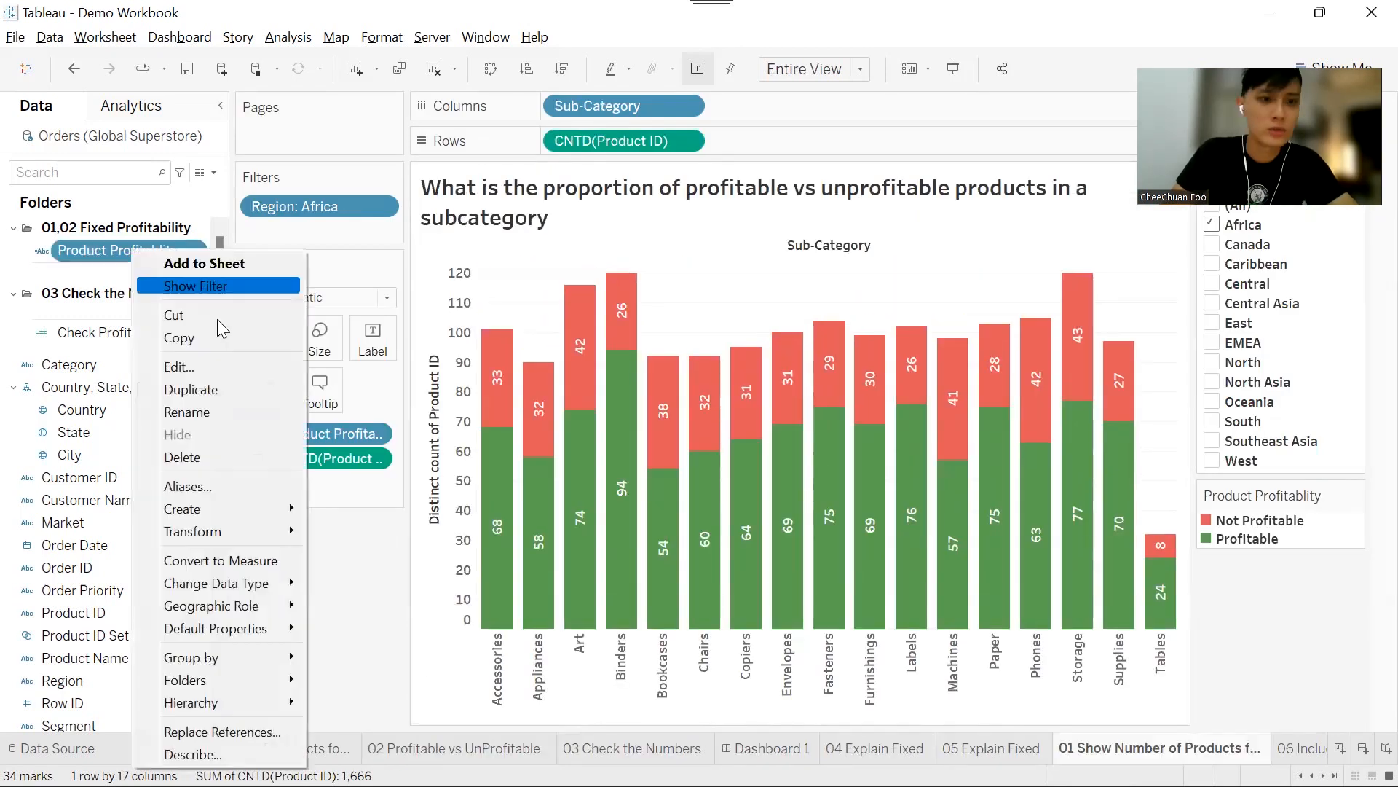
pyautogui.click(252, 391)
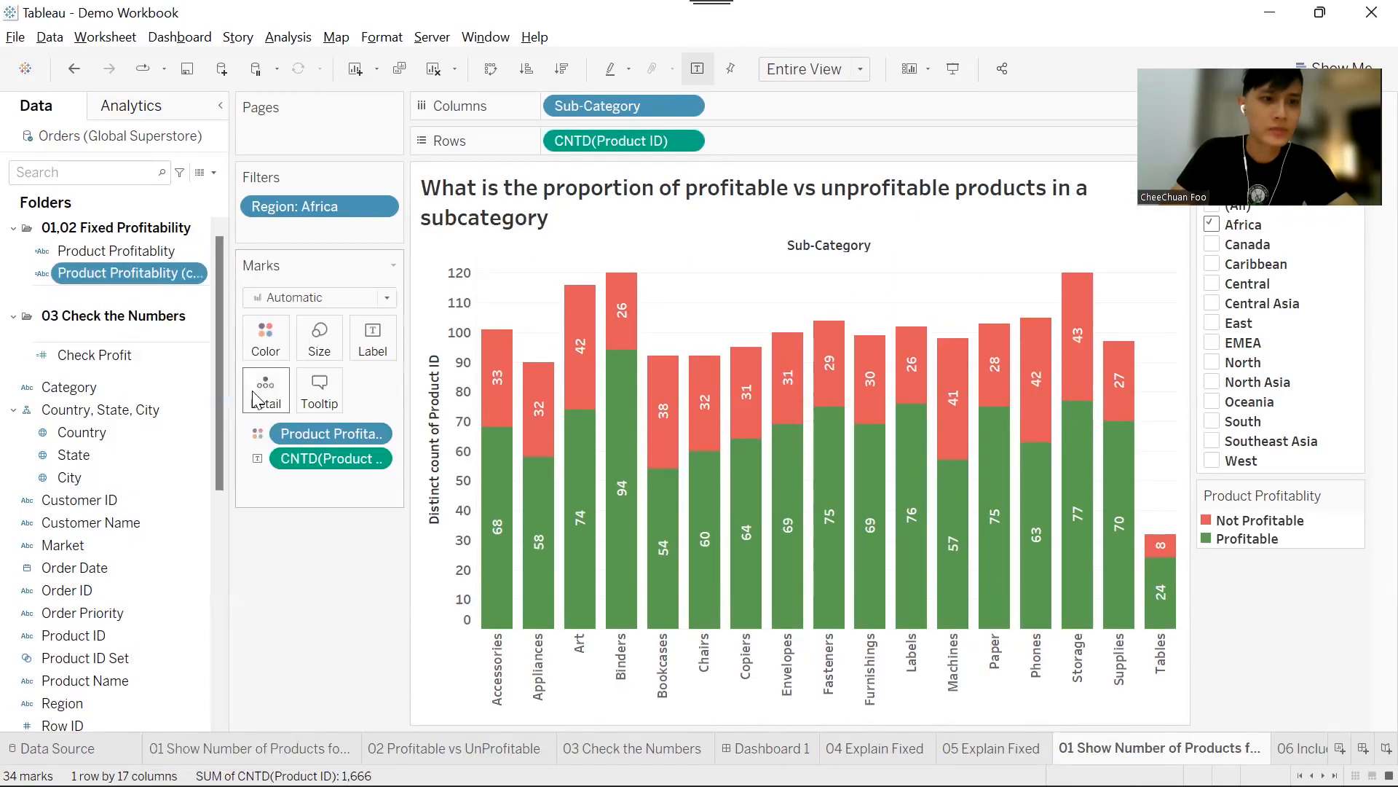
pyautogui.rightClick(159, 273)
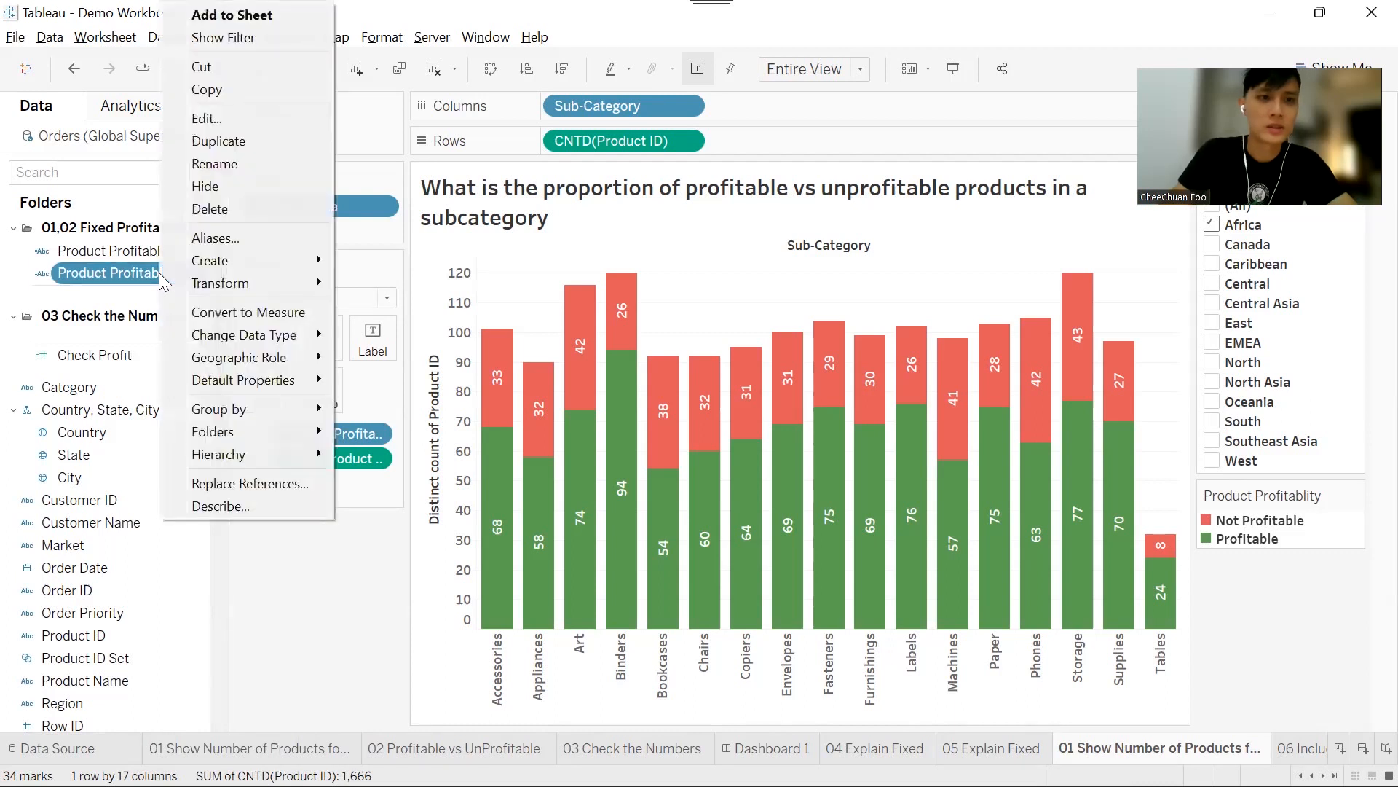
pyautogui.click(242, 118)
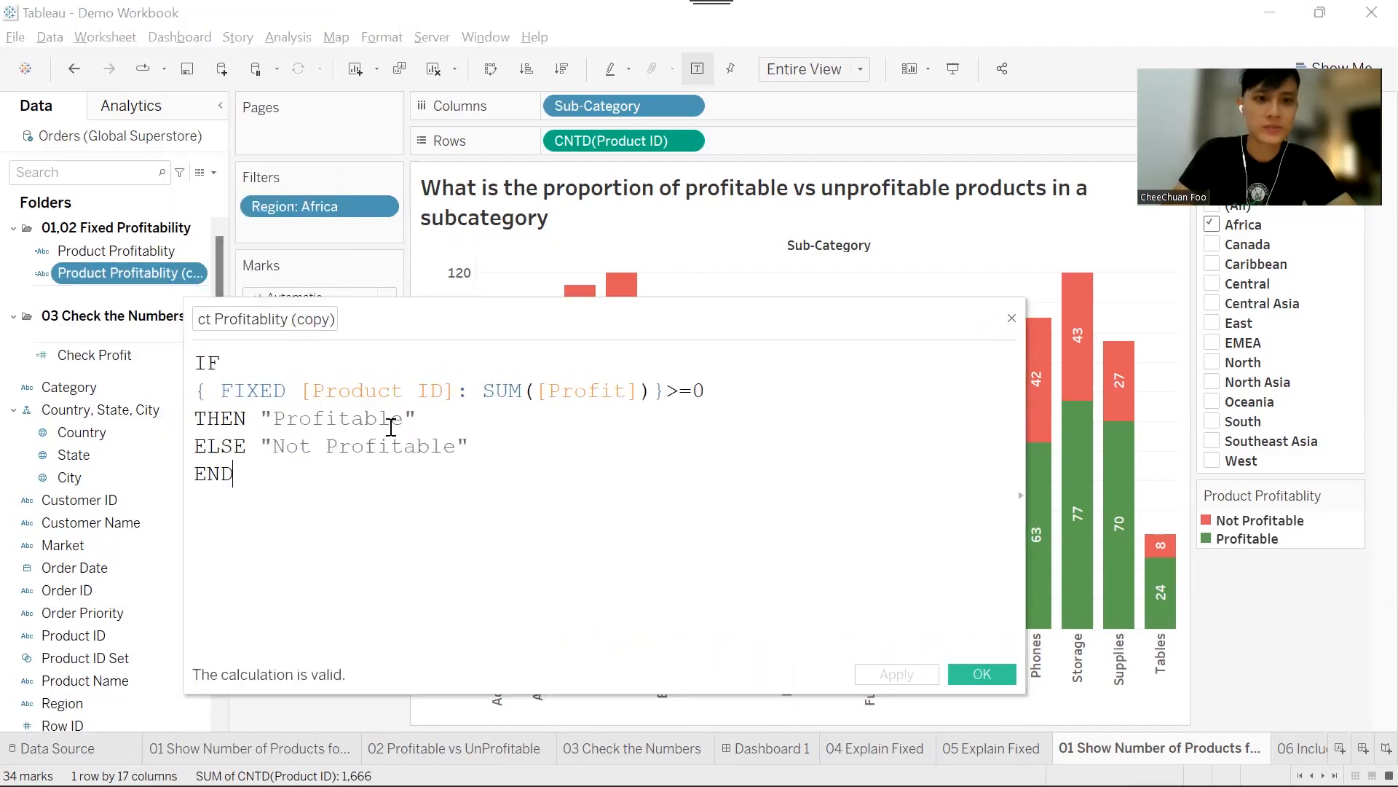
pyautogui.scroll(1, 392, 427)
pyautogui.doubleClick(274, 399)
pyautogui.write('inc')
pyautogui.press('Return')
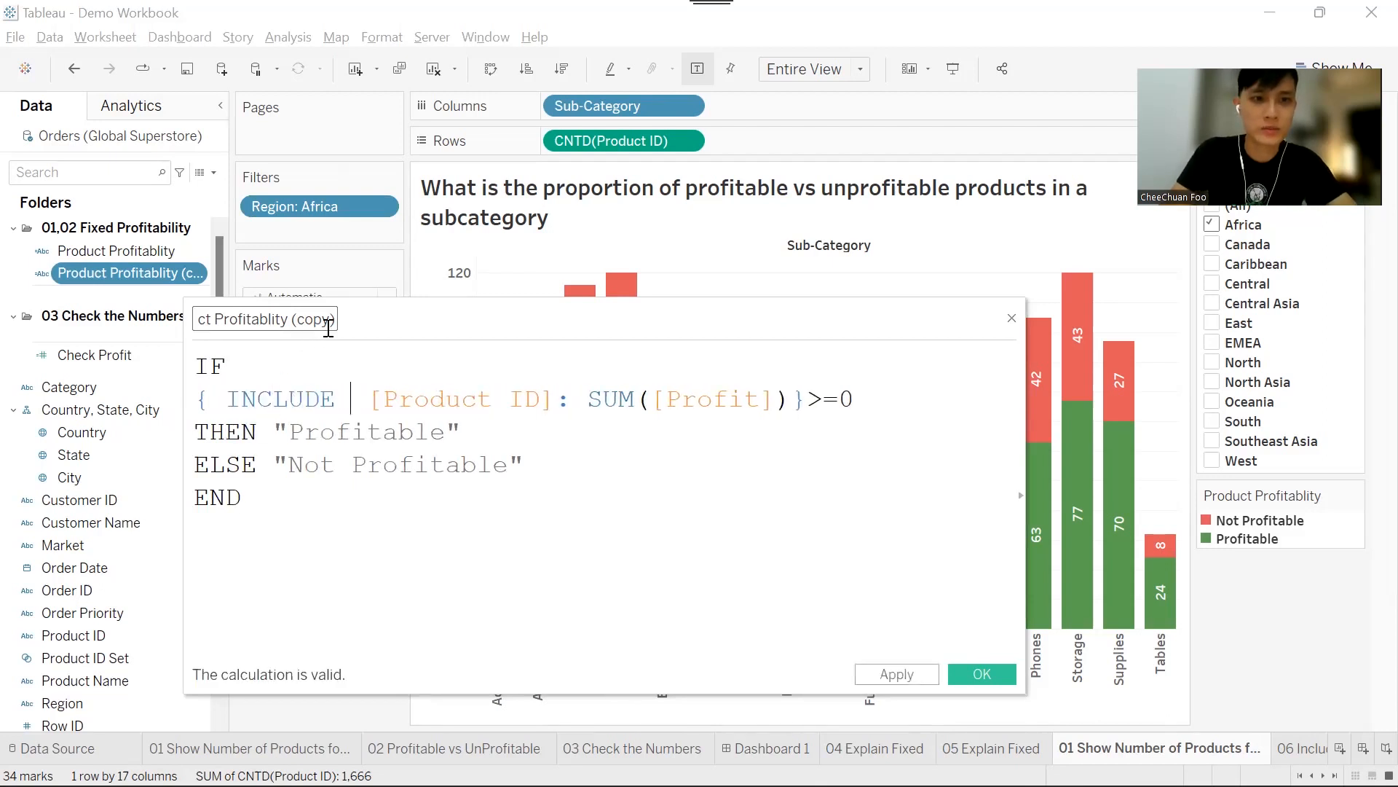
pyautogui.press('Return')
# Replace Product Profitablity with Include Profitability as the bars' color field, and widen the data pane to show full field names
pyautogui.moveTo(132, 274); pyautogui.dragTo(329, 433)
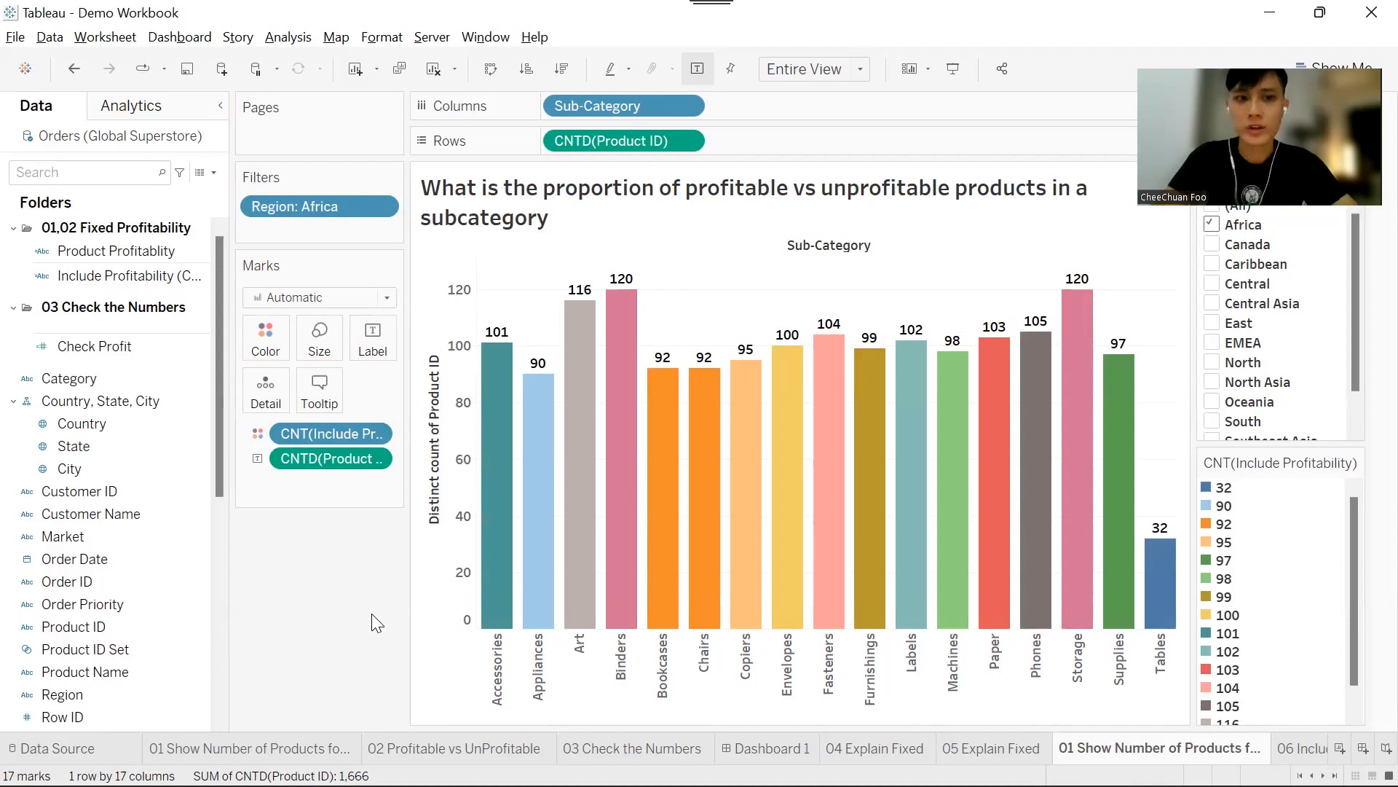
pyautogui.click(139, 280)
pyautogui.moveTo(229, 278); pyautogui.dragTo(287, 284)
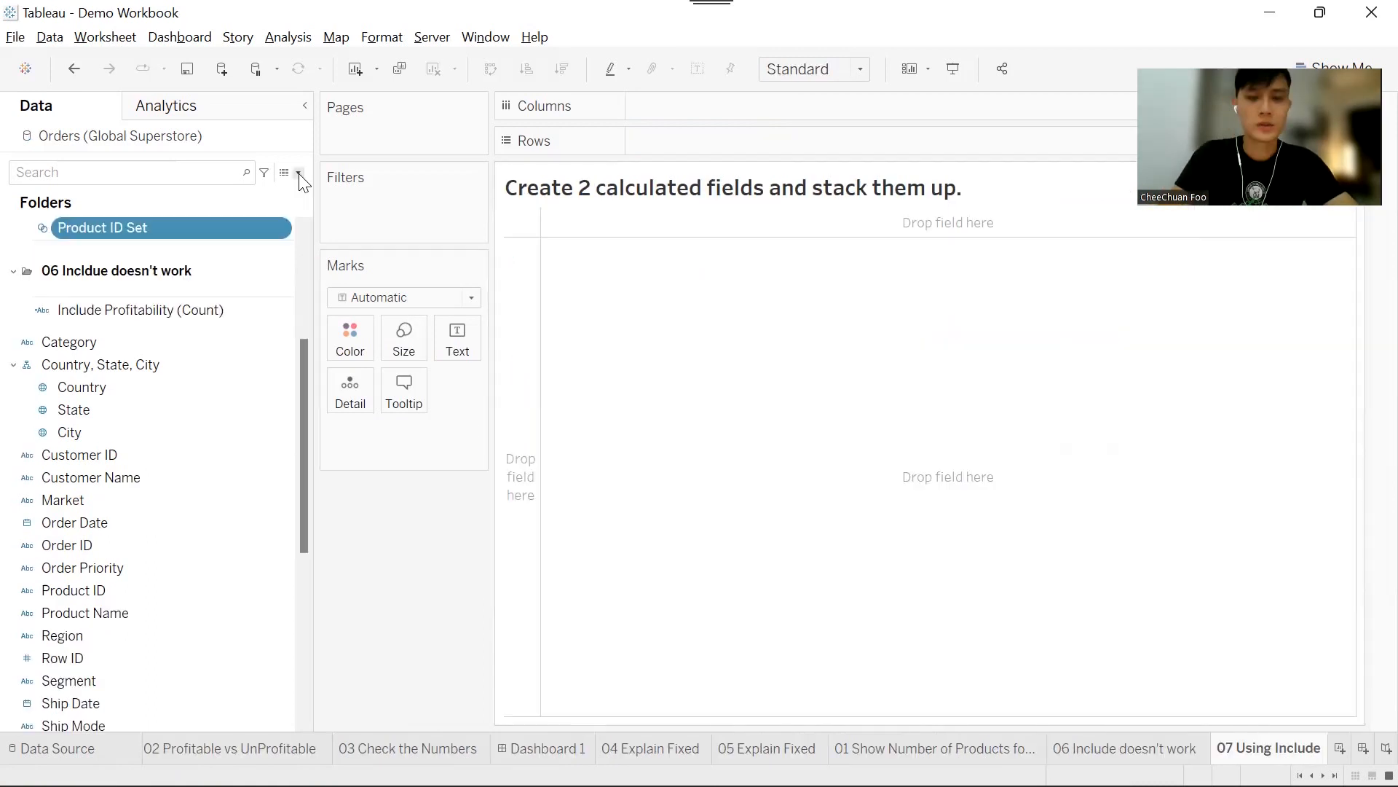
# On the 07 Using Include sheet, start a calculated field named include profit and open its formula with IF
pyautogui.click(299, 173)
pyautogui.click(253, 199)
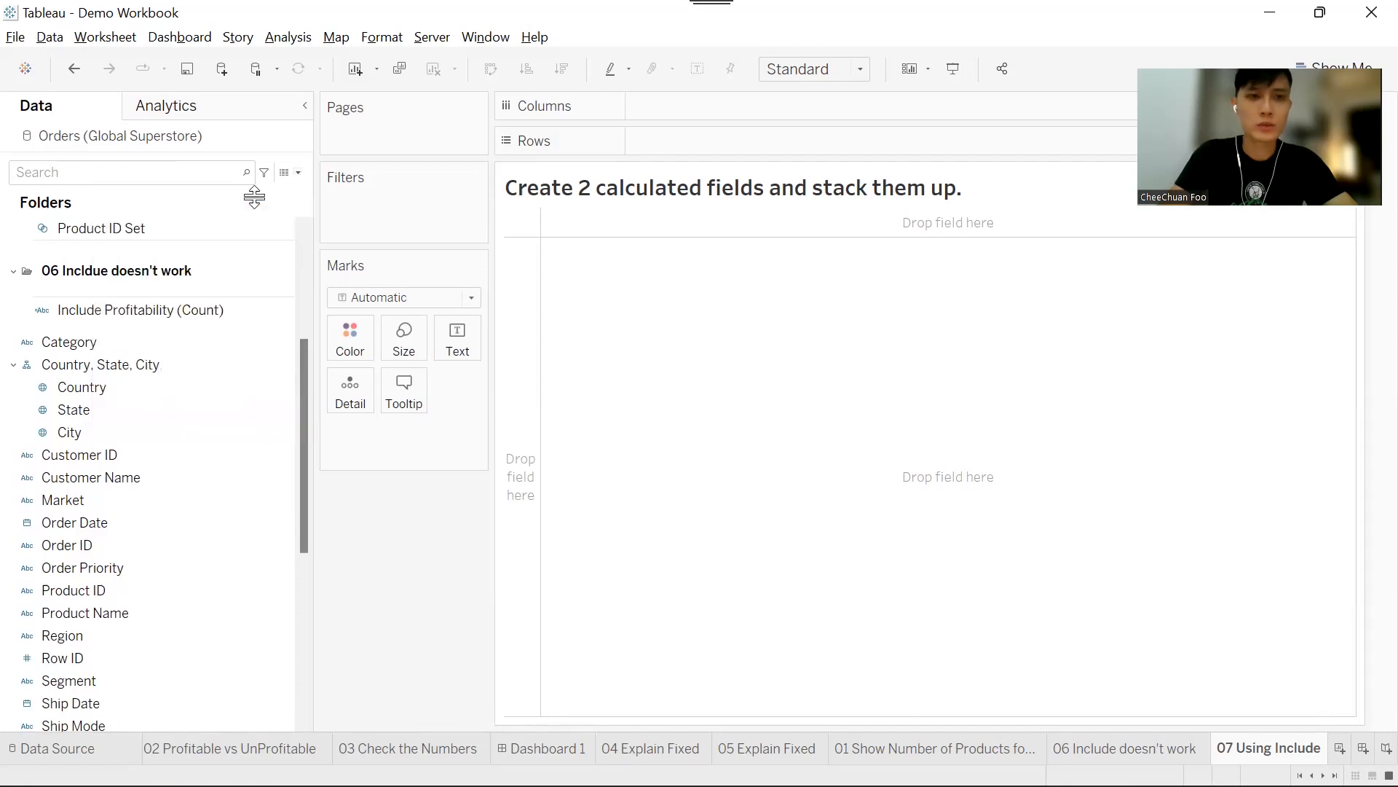
pyautogui.write('includ')
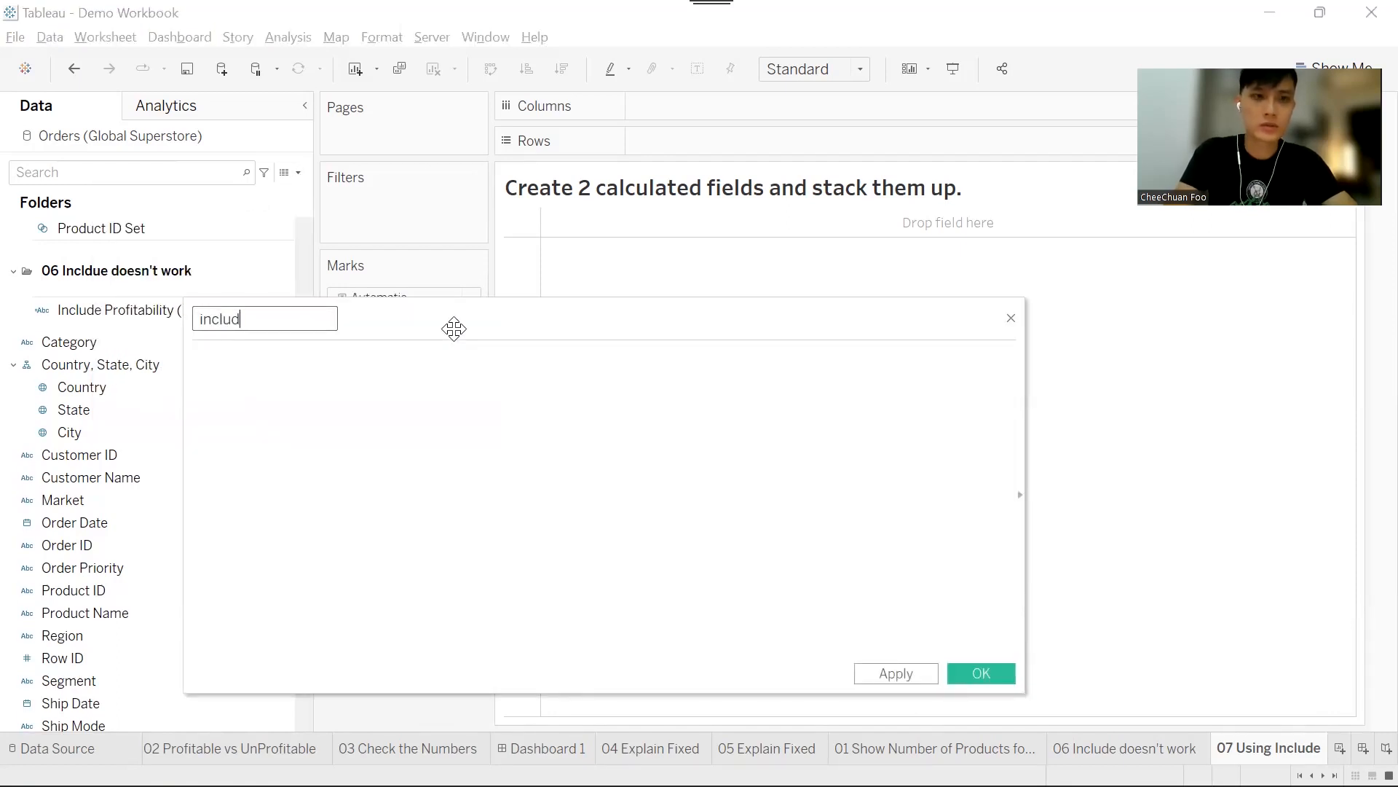
pyautogui.write('IF')
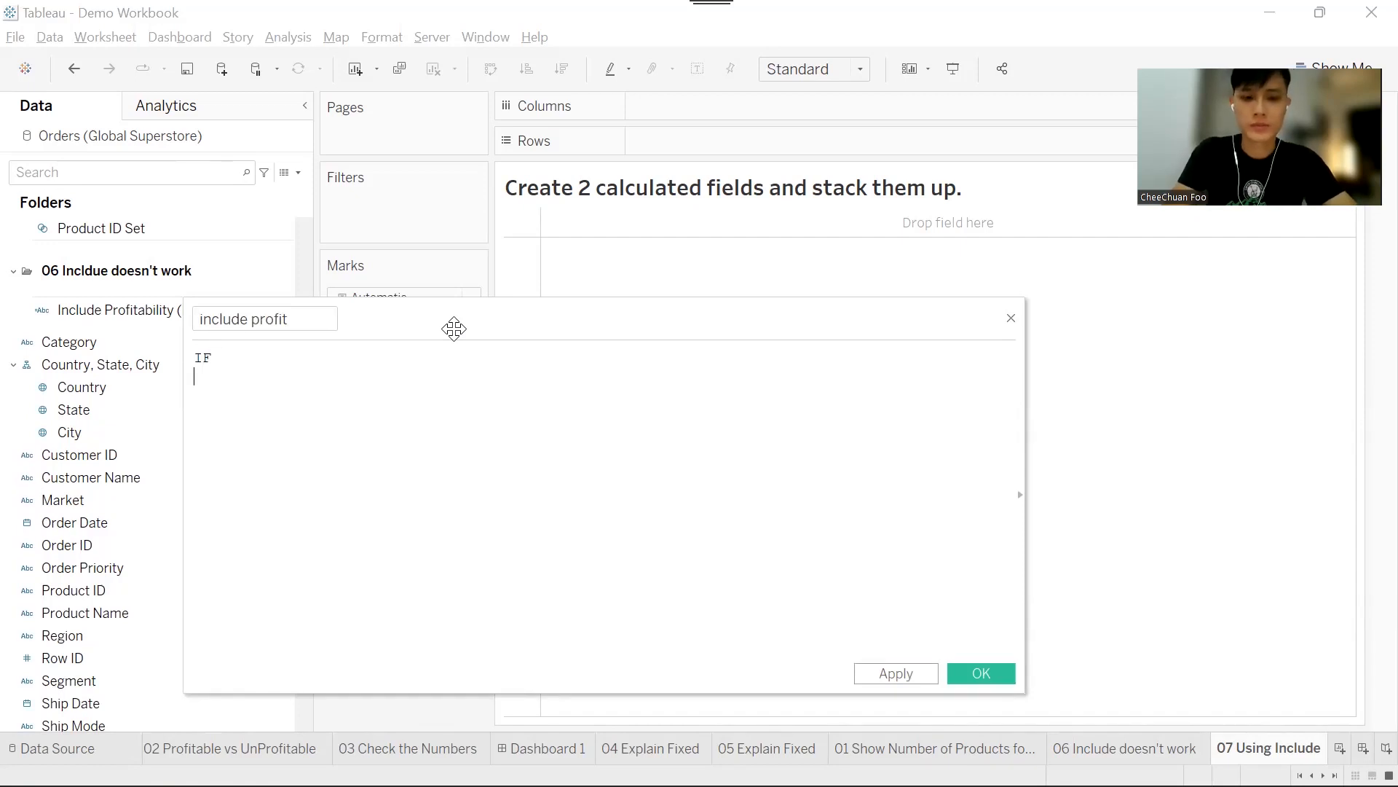
pyautogui.press('Return')
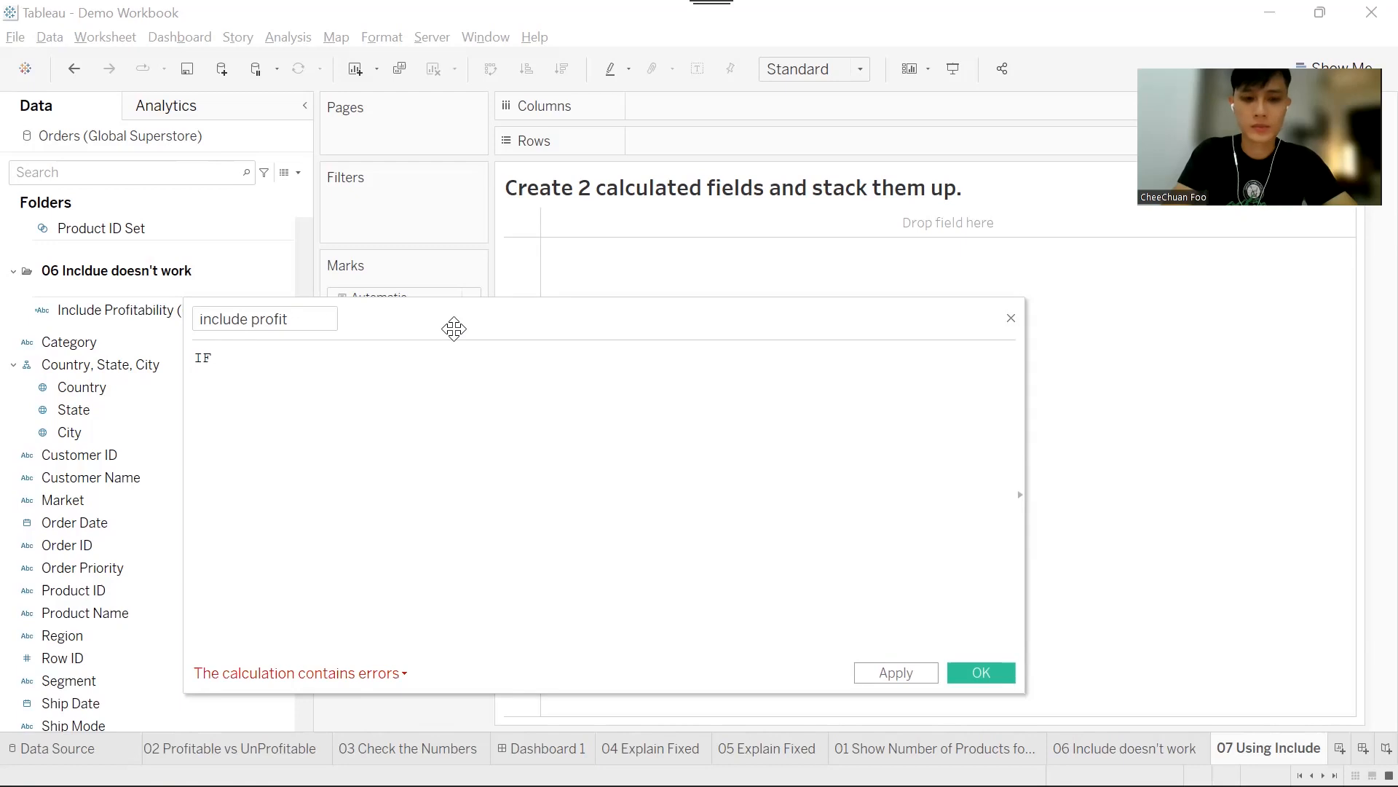
# Extend the include profit formula's IF with the condition { INCLUDE [Product ID]:SUM([Profit])}>=0
pyautogui.write('{ inc')
pyautogui.press('Return')
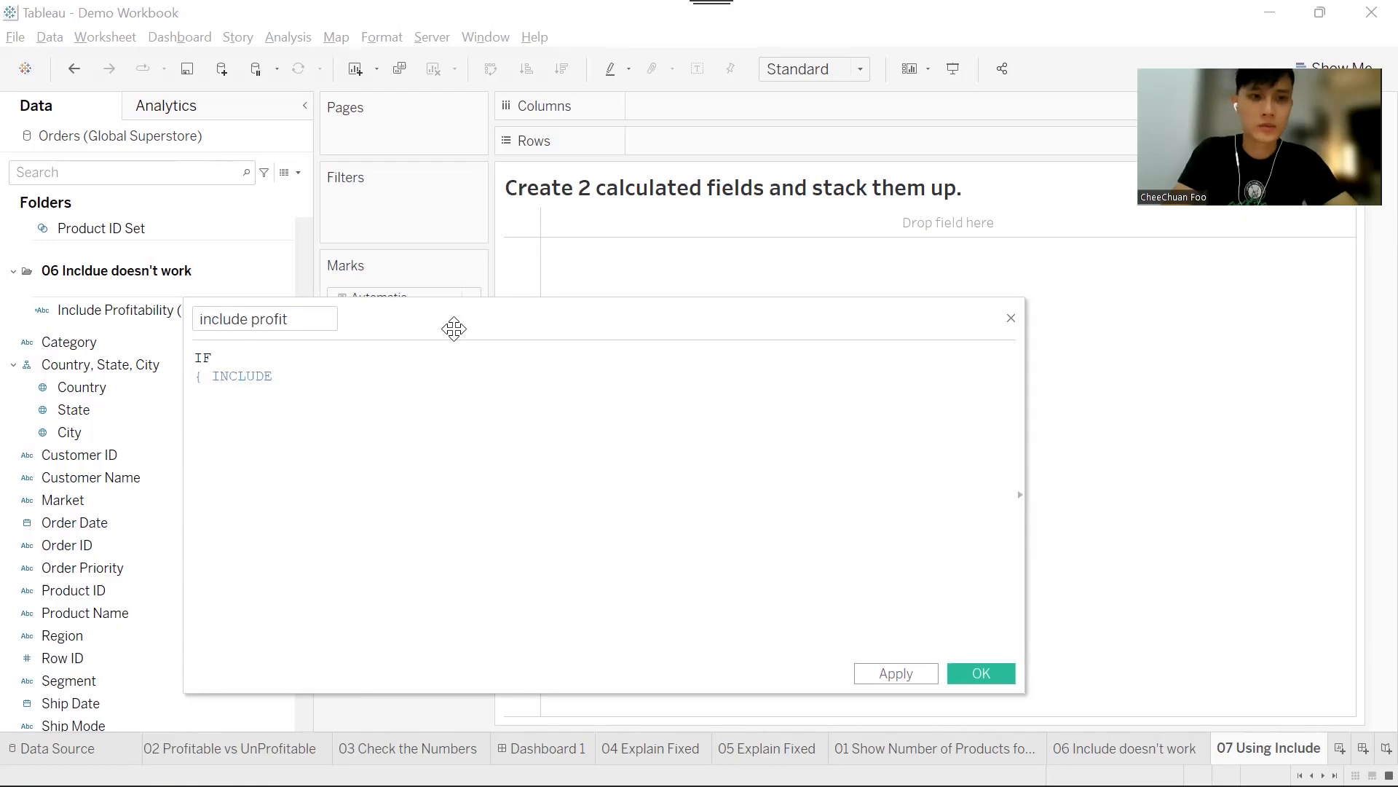
pyautogui.write('pr')
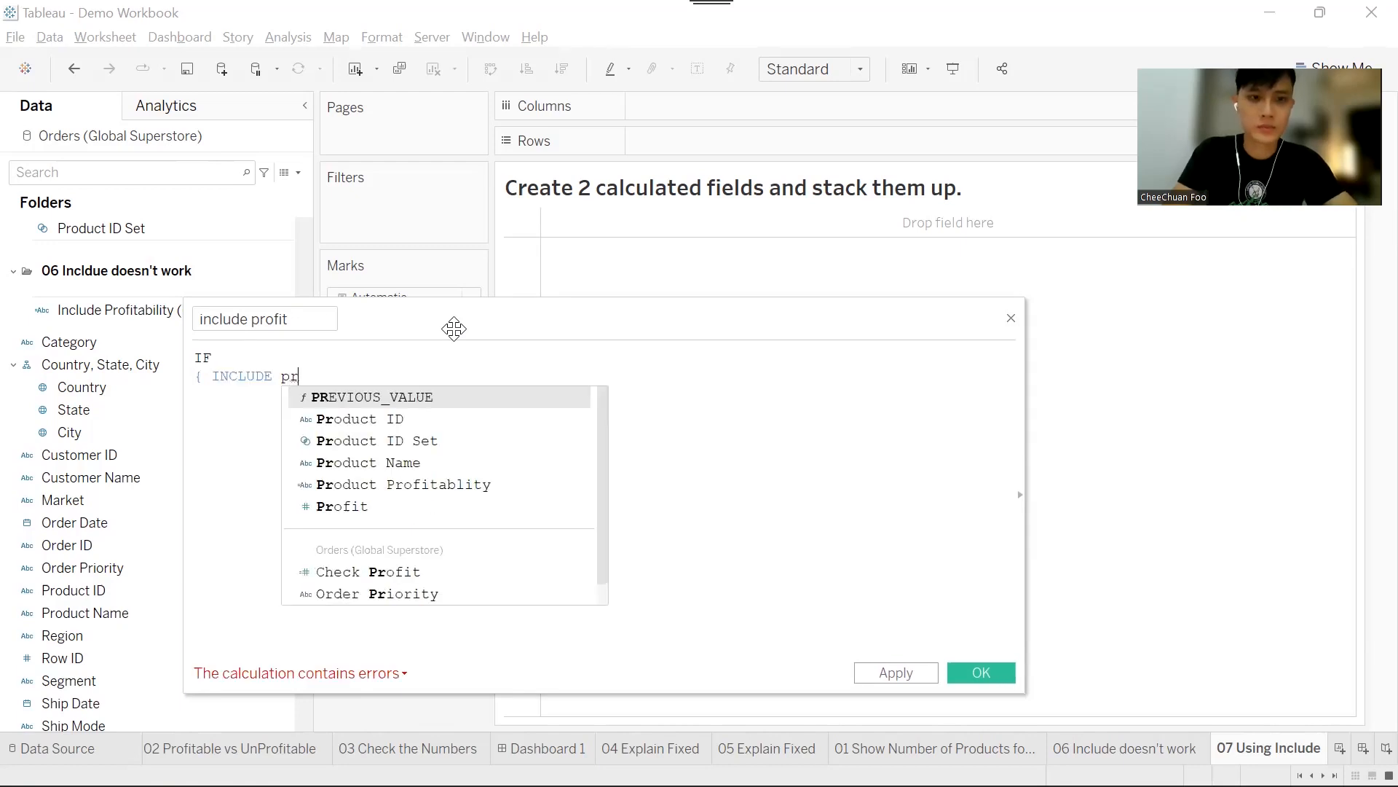
pyautogui.press('Down')
pyautogui.press('Return')
pyautogui.write(':s')
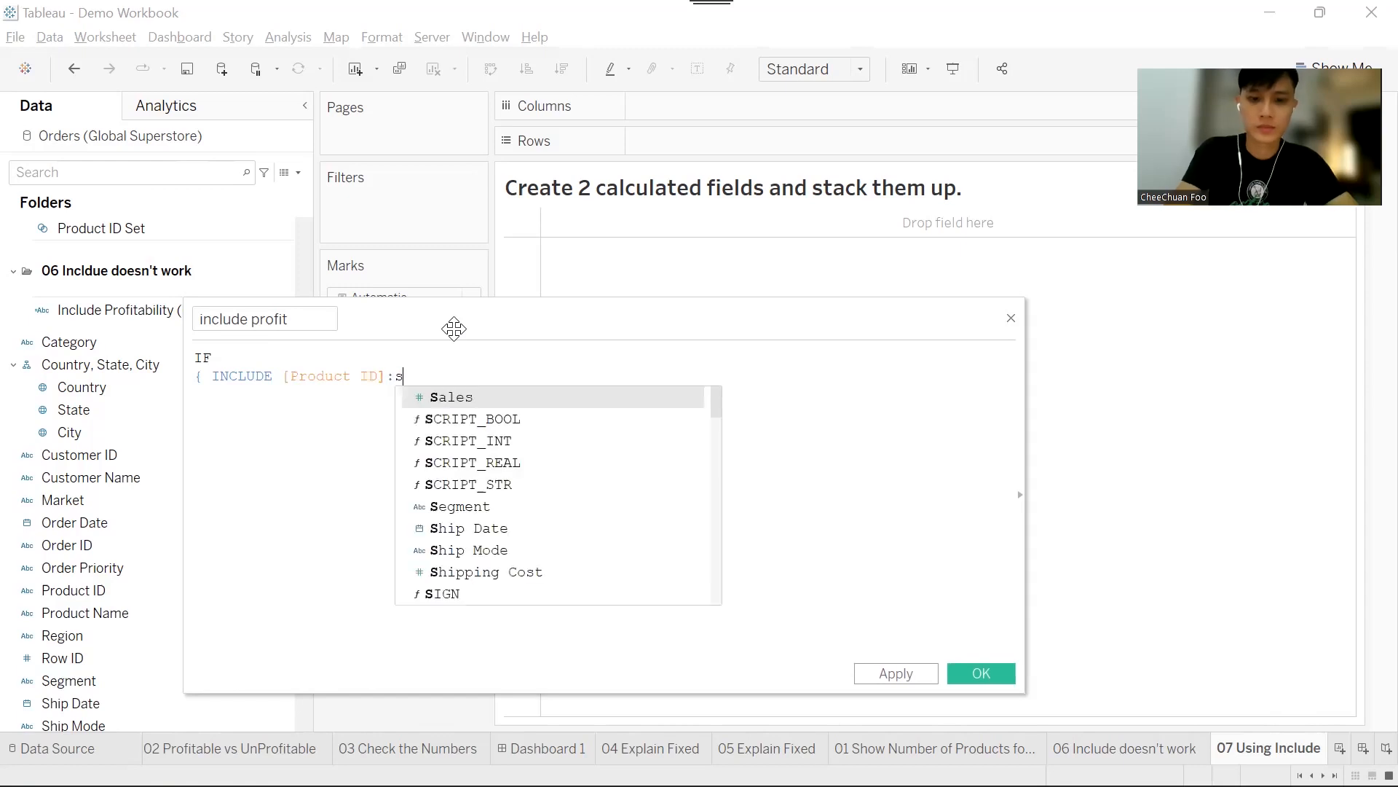
pyautogui.write('um(pro')
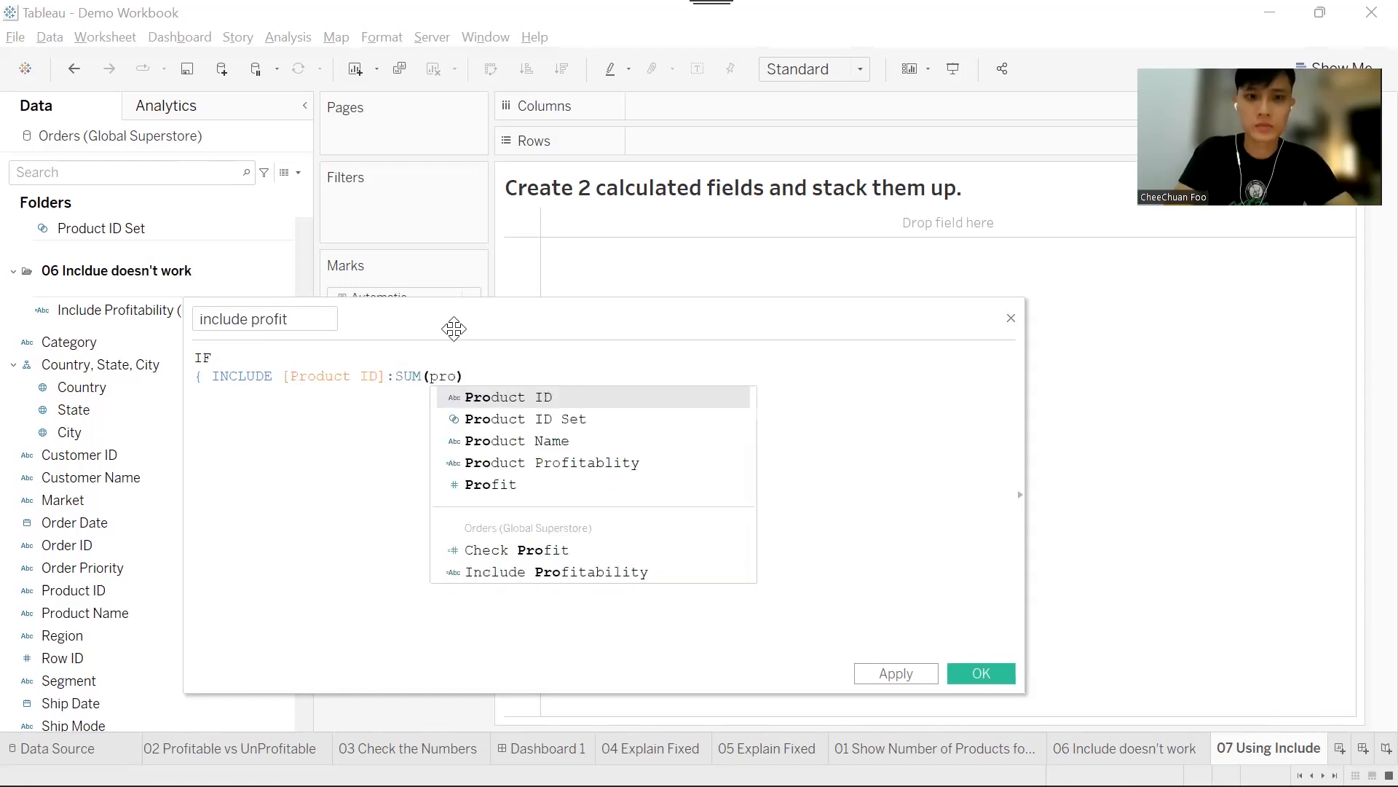
pyautogui.press('Down')
pyautogui.press('Down')
pyautogui.press('Down')
pyautogui.press('Down')
pyautogui.press('Return')
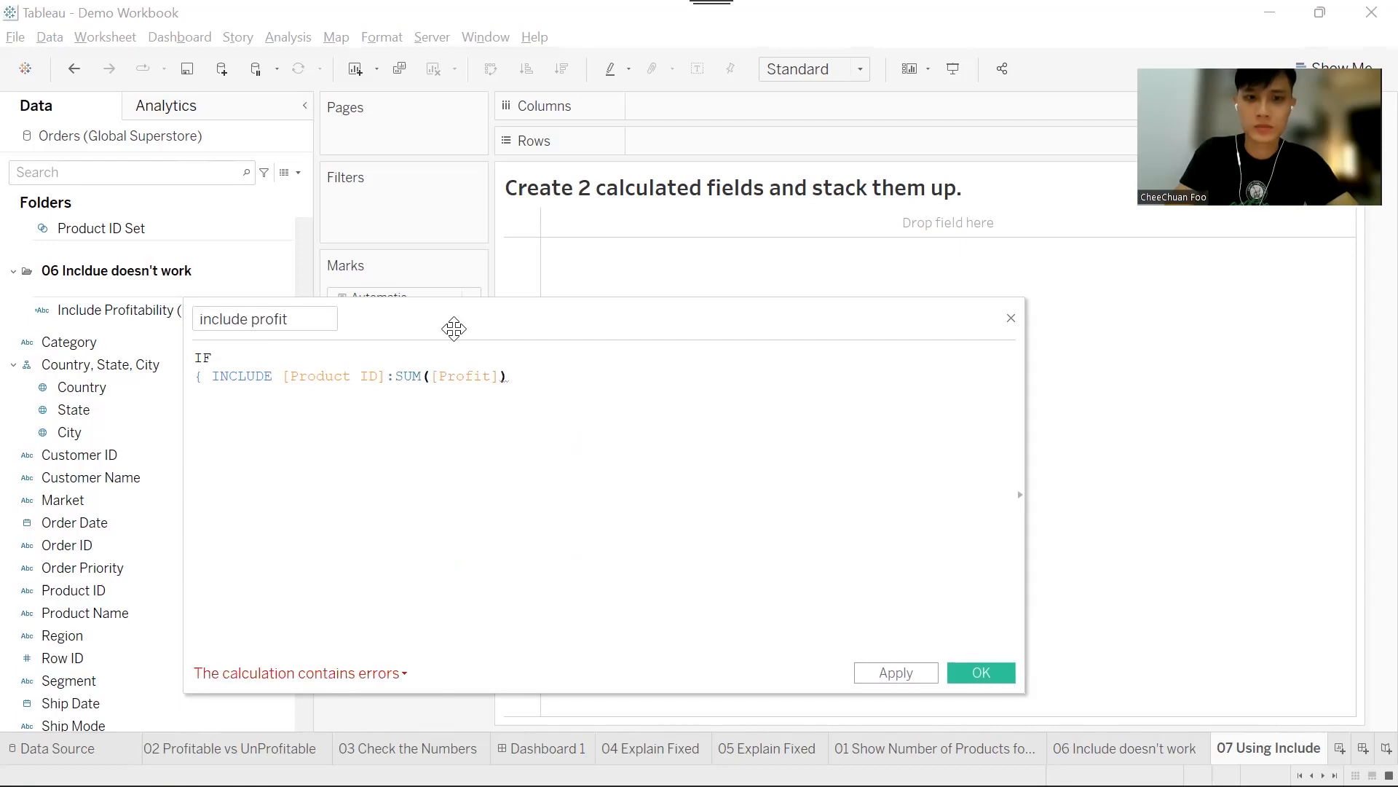
pyautogui.write('}>=0')
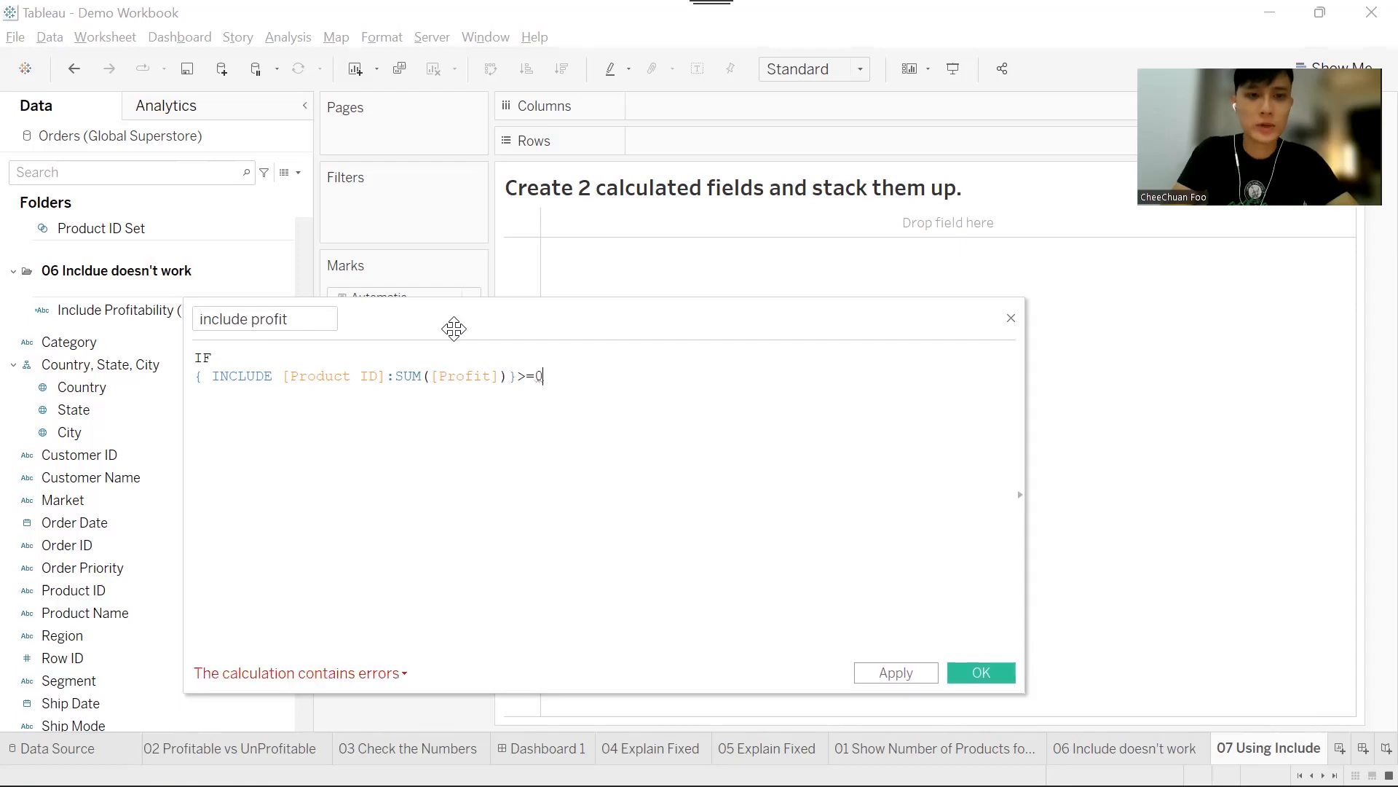
# Finish the include profit formula with THEN [Product ID] and END, and save the calculated field
pyautogui.press('Return')
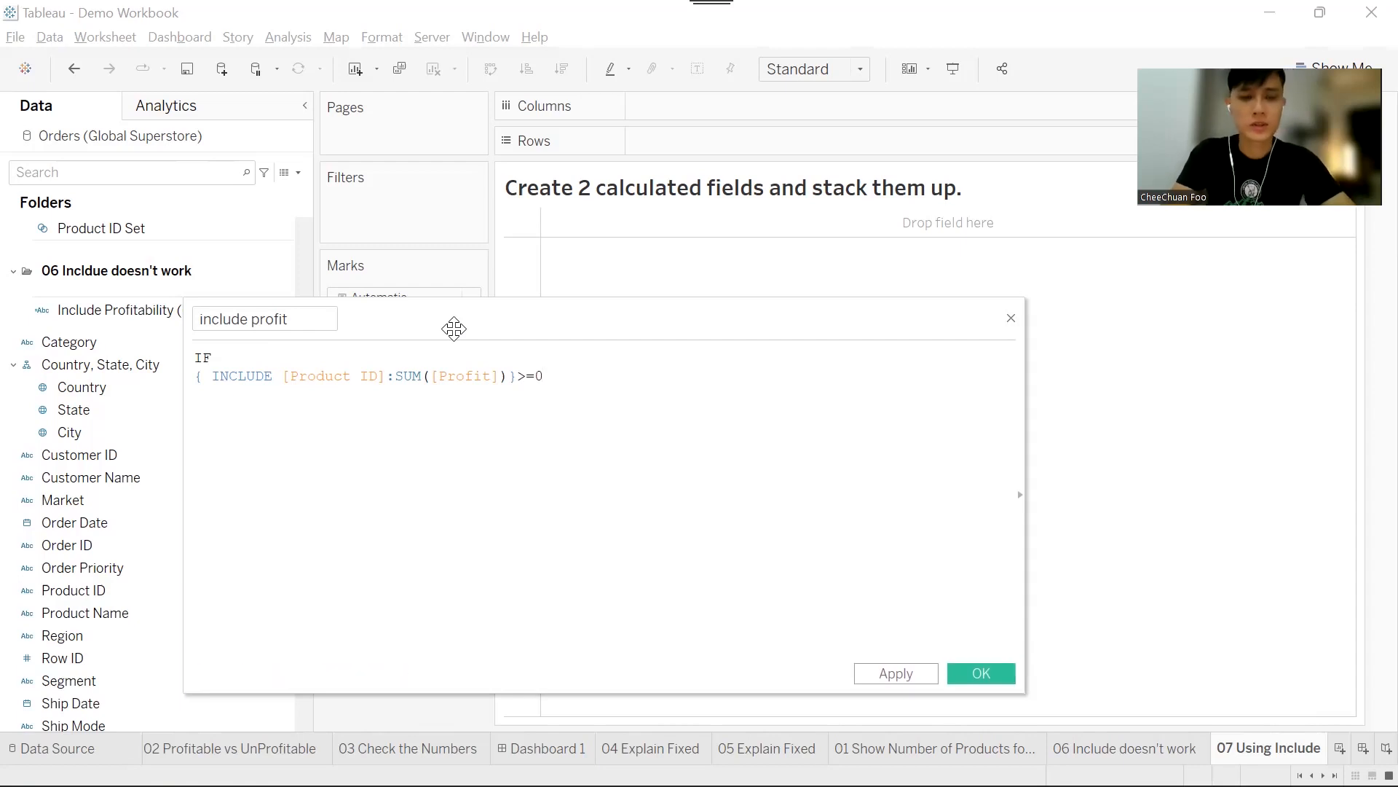
pyautogui.write('the')
pyautogui.press('Return')
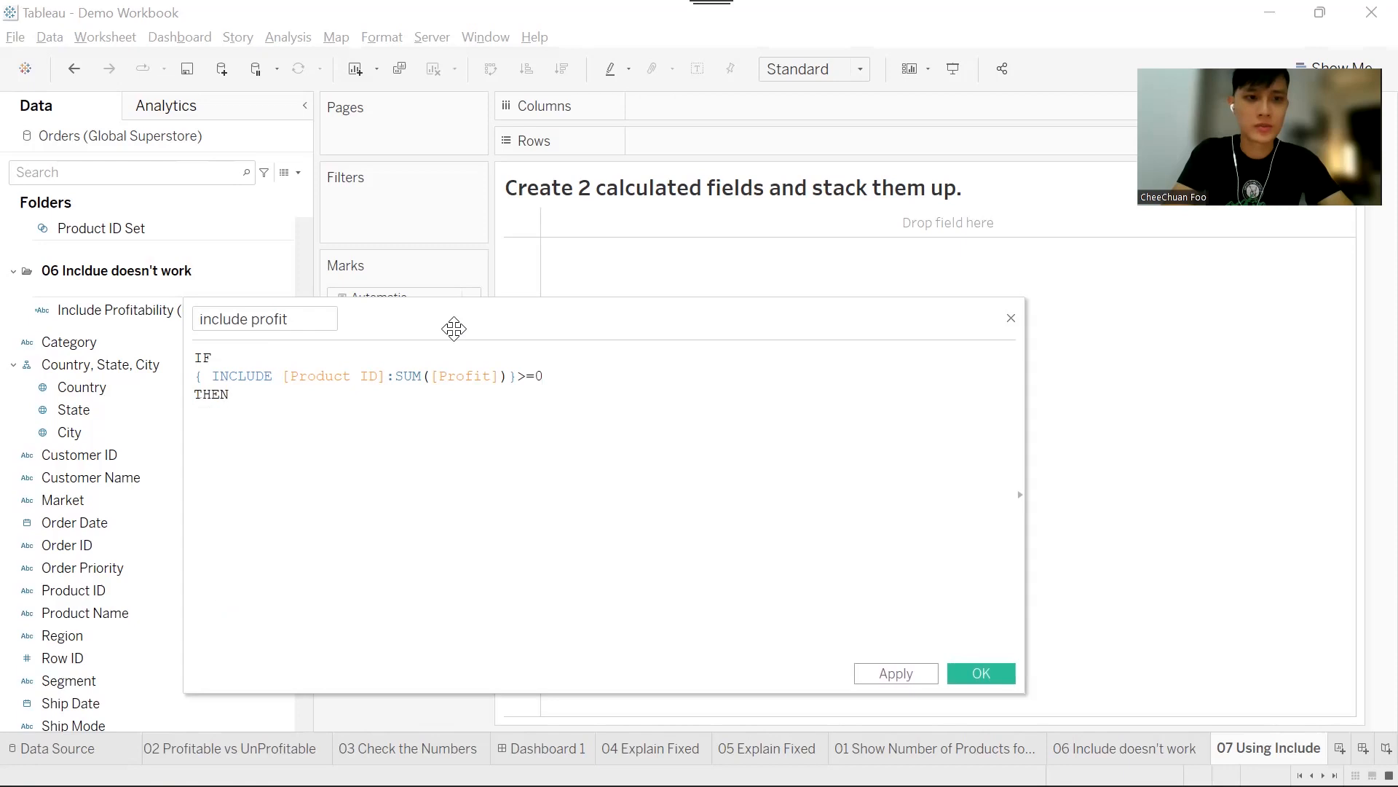
pyautogui.write('produ')
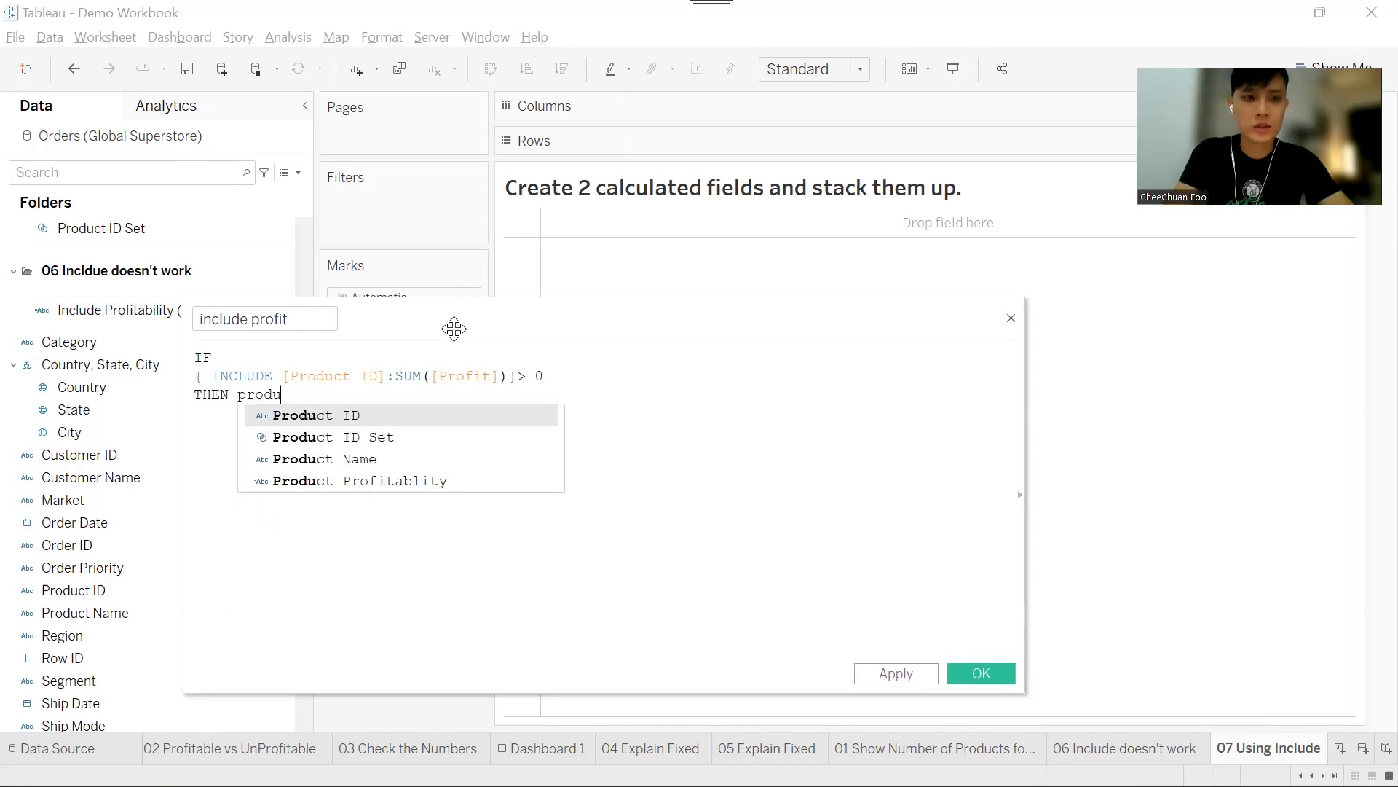
pyautogui.press('Return')
pyautogui.write('end')
pyautogui.press('Return')
pyautogui.keyDown('ctrl'); pyautogui.scroll(3, 523, 421); pyautogui.keyUp('ctrl')
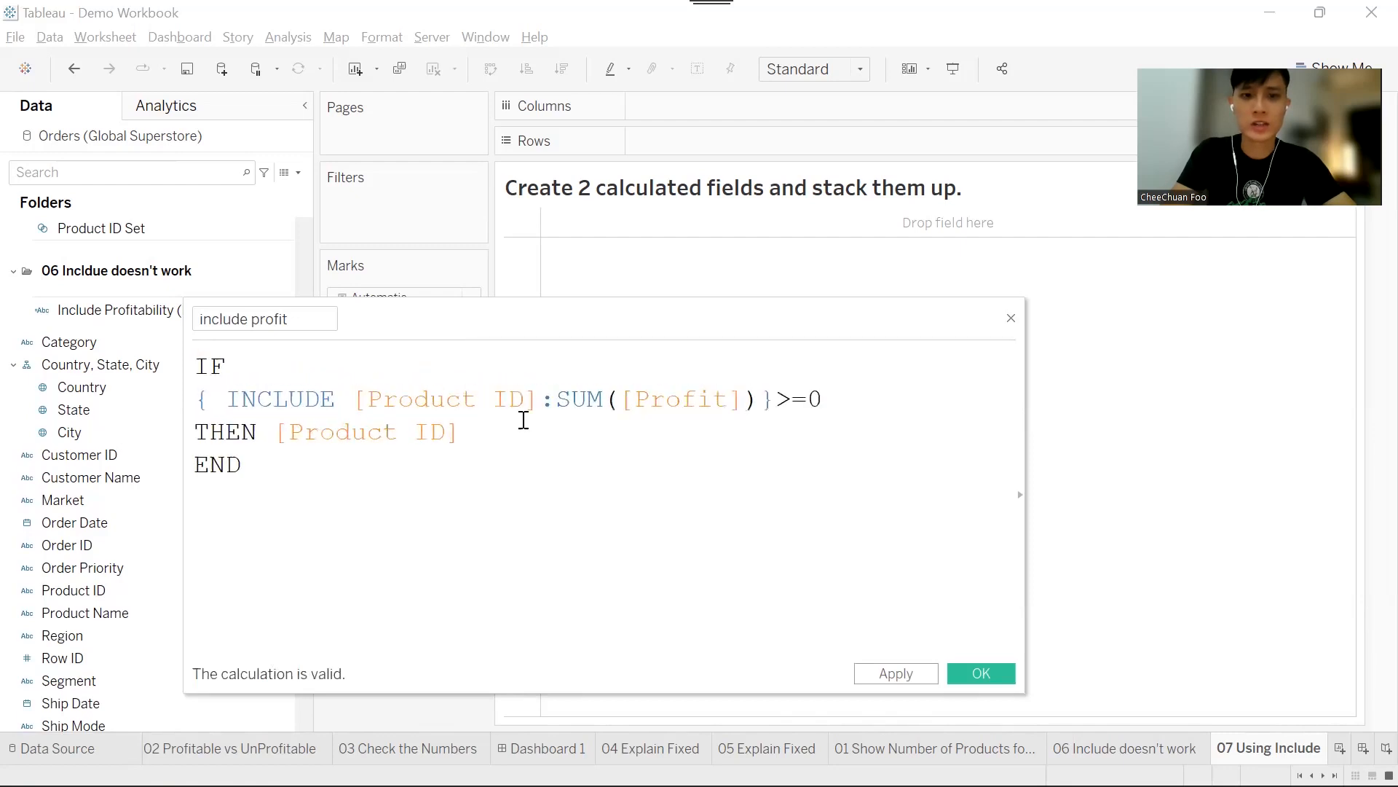
pyautogui.click(988, 671)
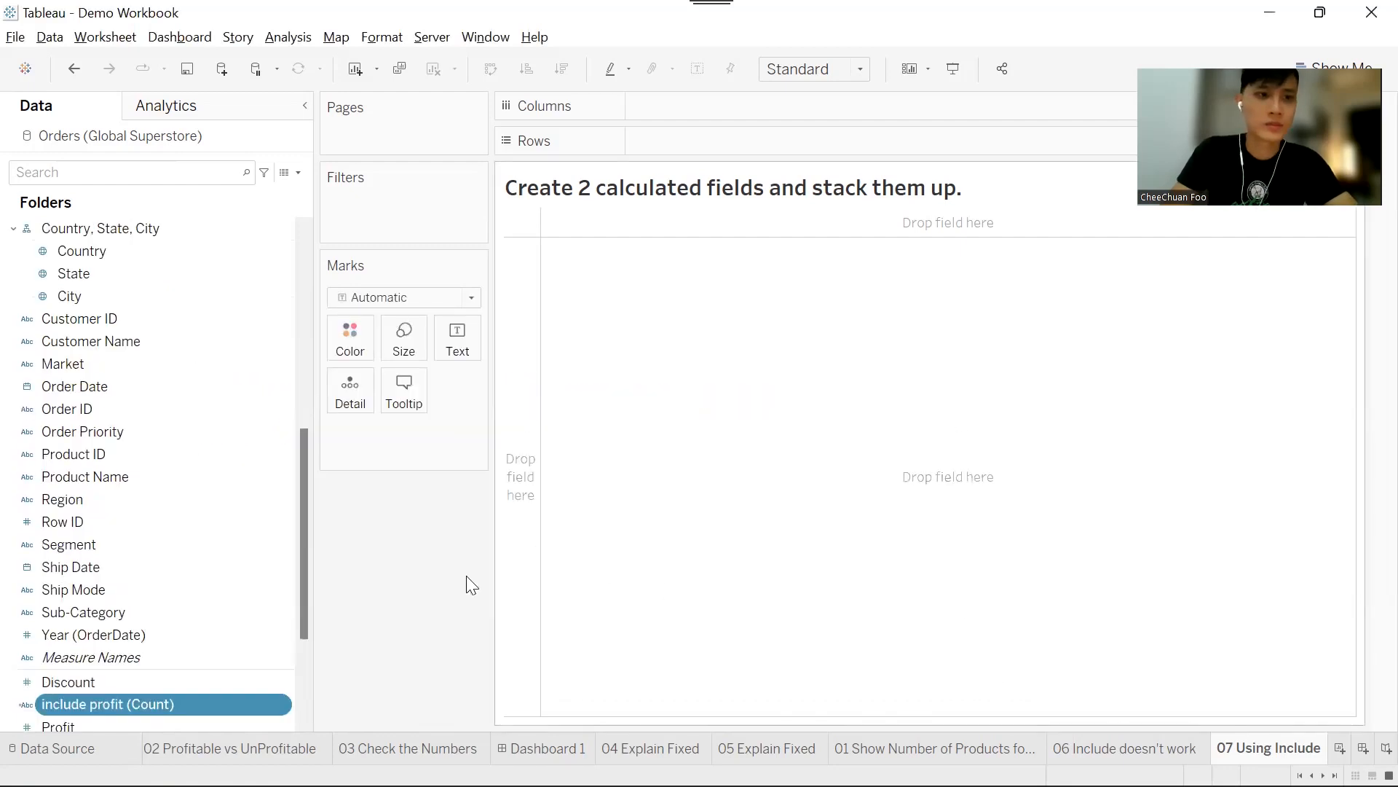
# Duplicate the include profit calculation, open the copy for editing, and name it include loss
pyautogui.rightClick(207, 706)
pyautogui.click(277, 402)
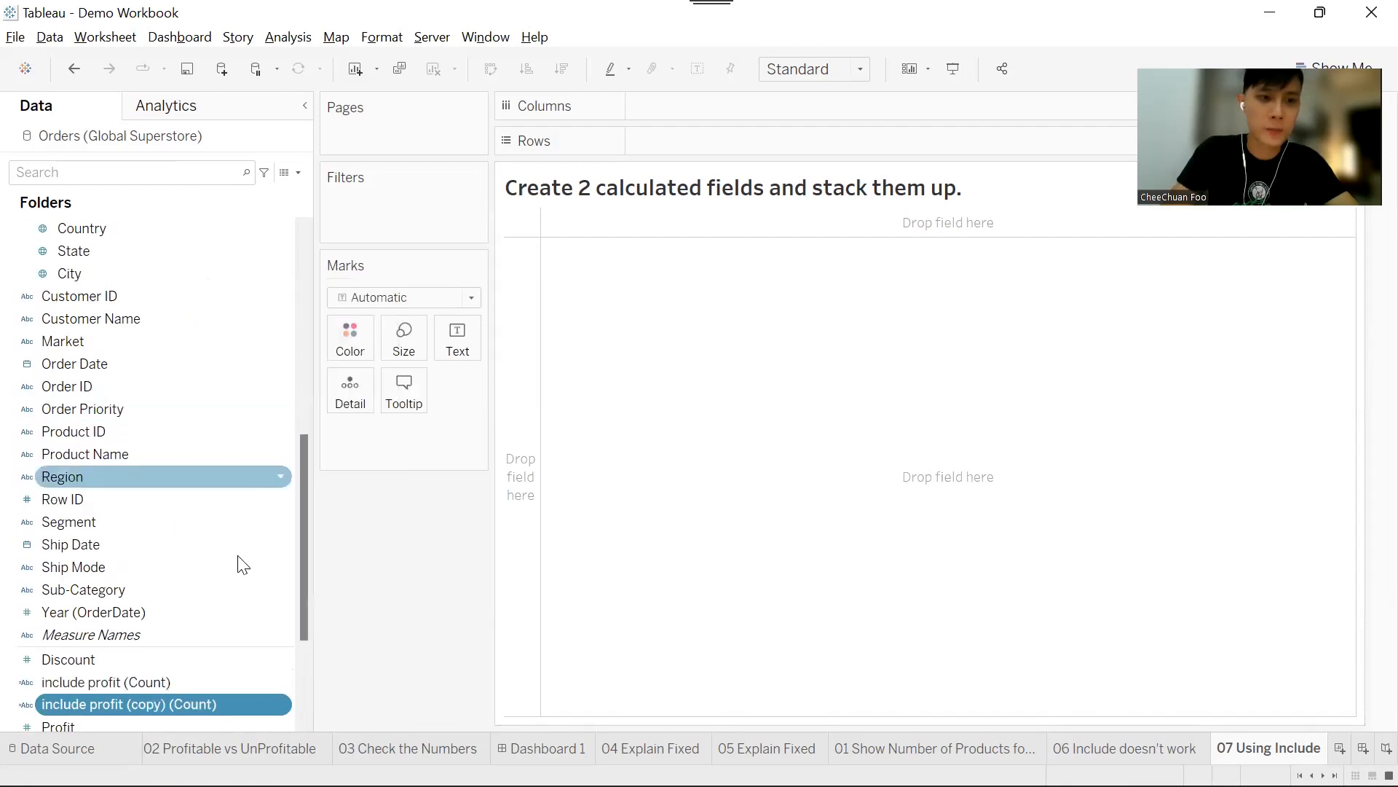
pyautogui.rightClick(232, 702)
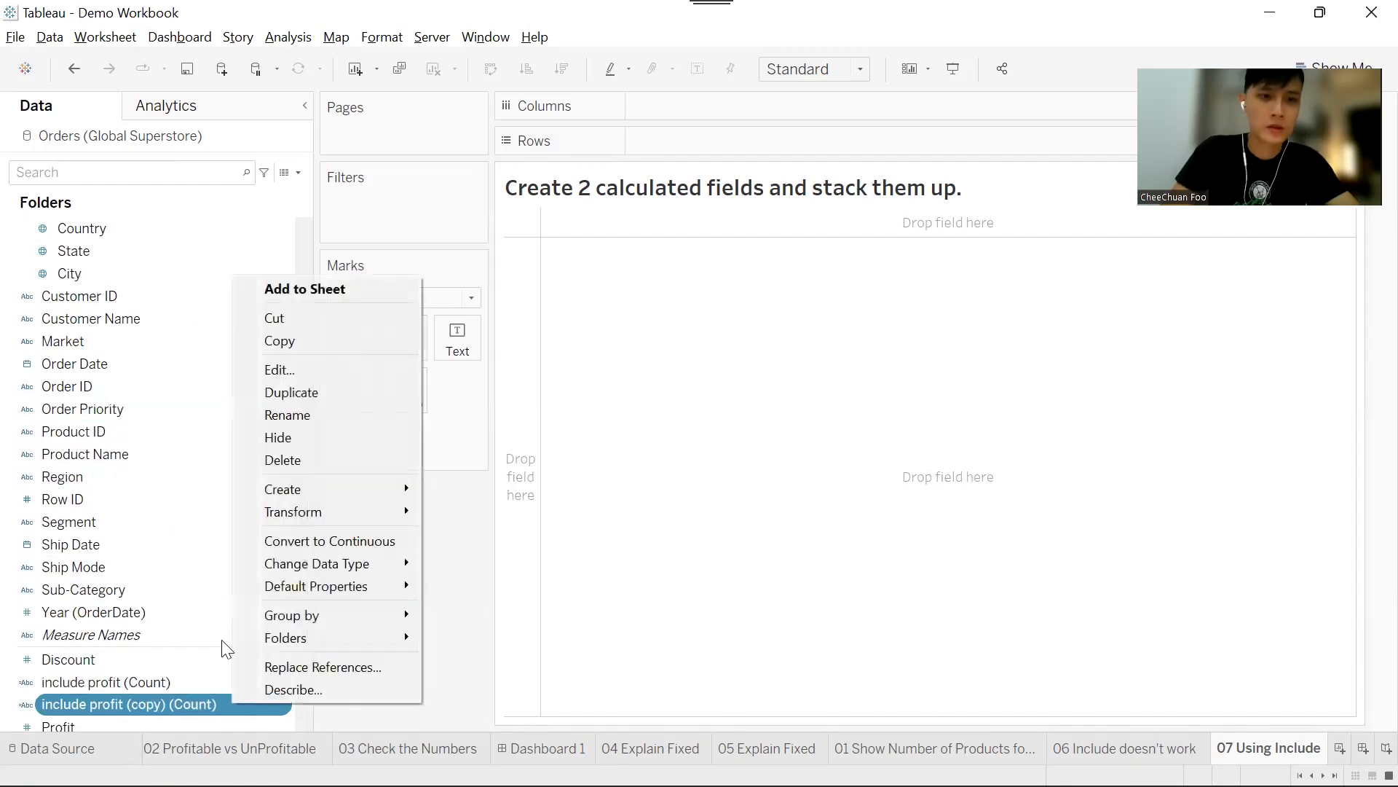
pyautogui.click(290, 369)
pyautogui.click(297, 319)
pyautogui.doubleClick(280, 321)
pyautogui.write('loss')
pyautogui.press('Delete')
pyautogui.press('Delete')
pyautogui.press('Delete')
pyautogui.press('Delete')
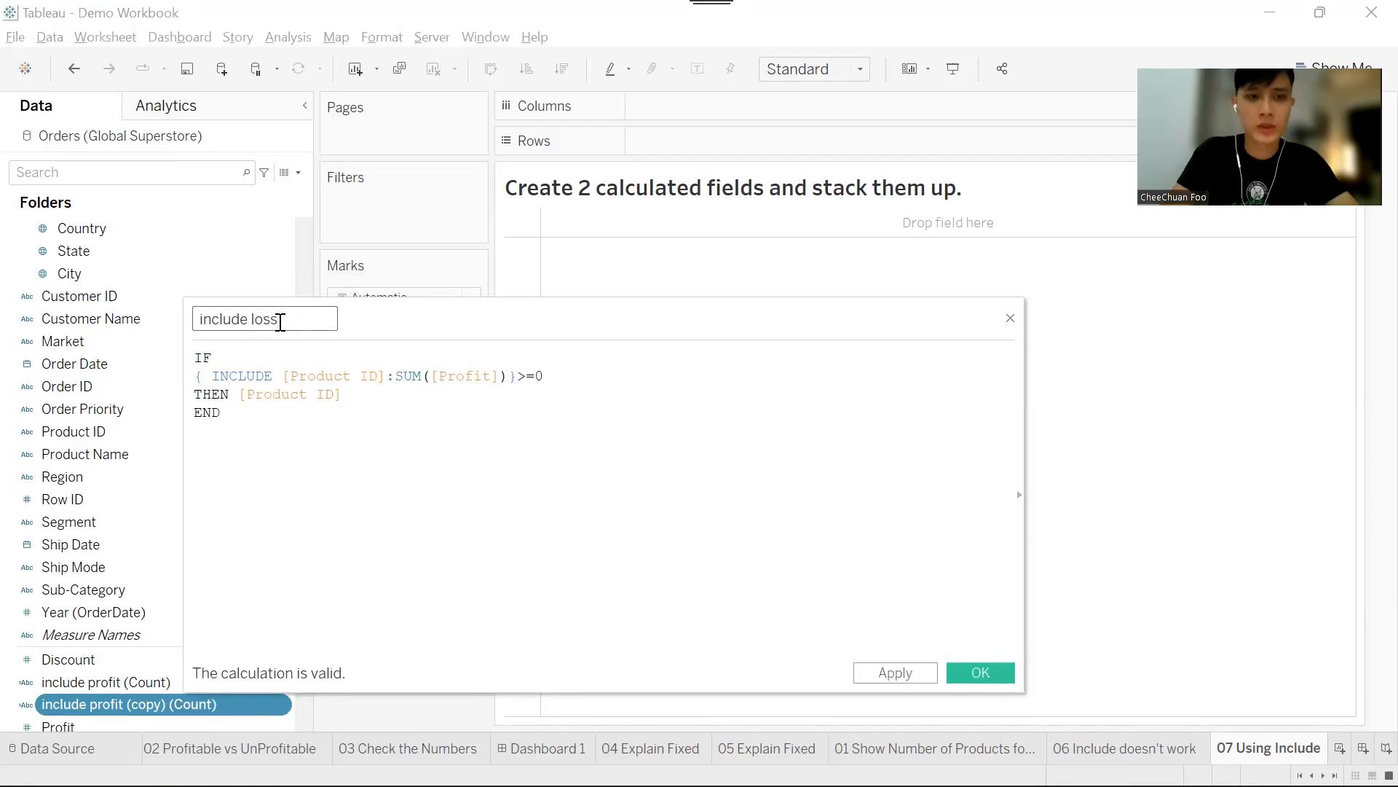
# Change the include loss condition to <0 and save the calculation
pyautogui.scroll(3, 426, 454)
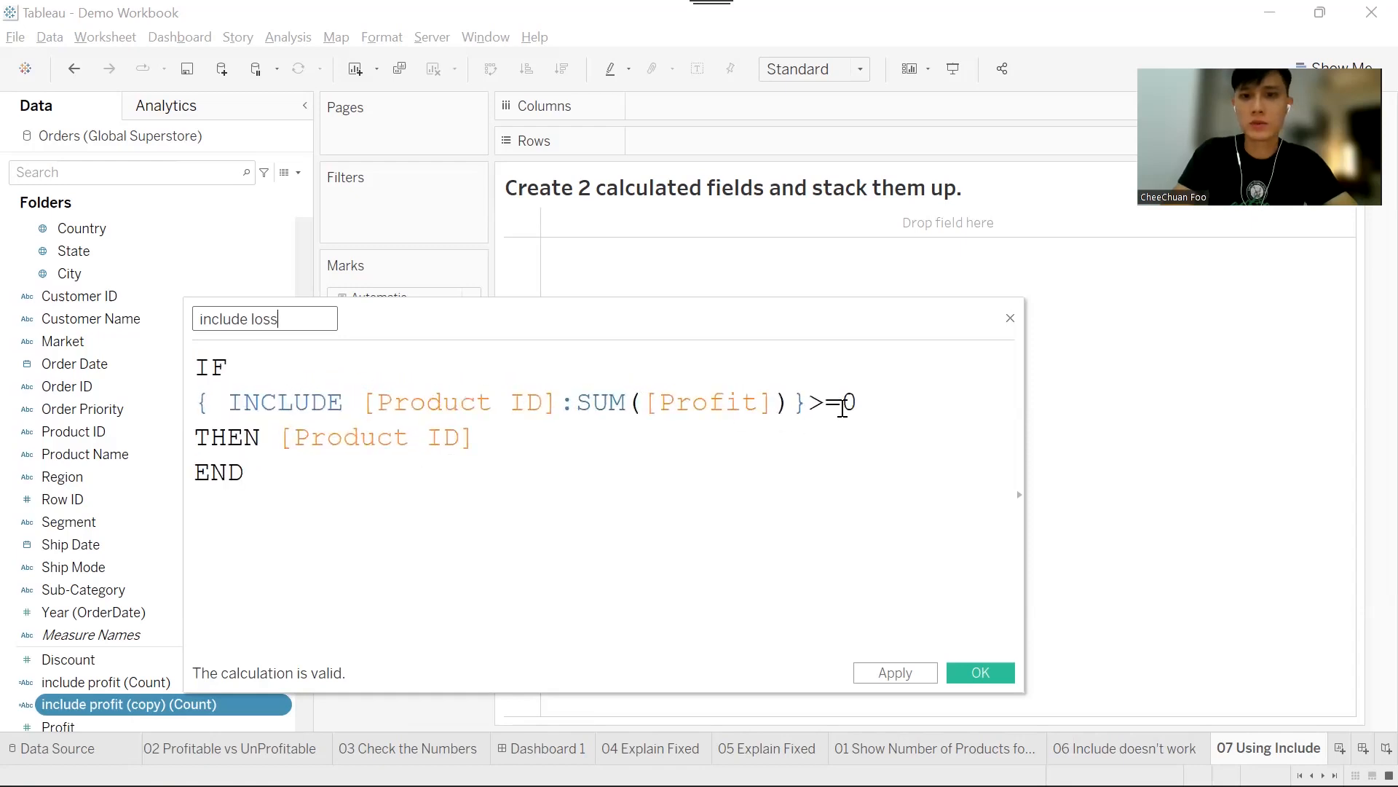
pyautogui.moveTo(843, 408); pyautogui.dragTo(815, 412)
pyautogui.write('<')
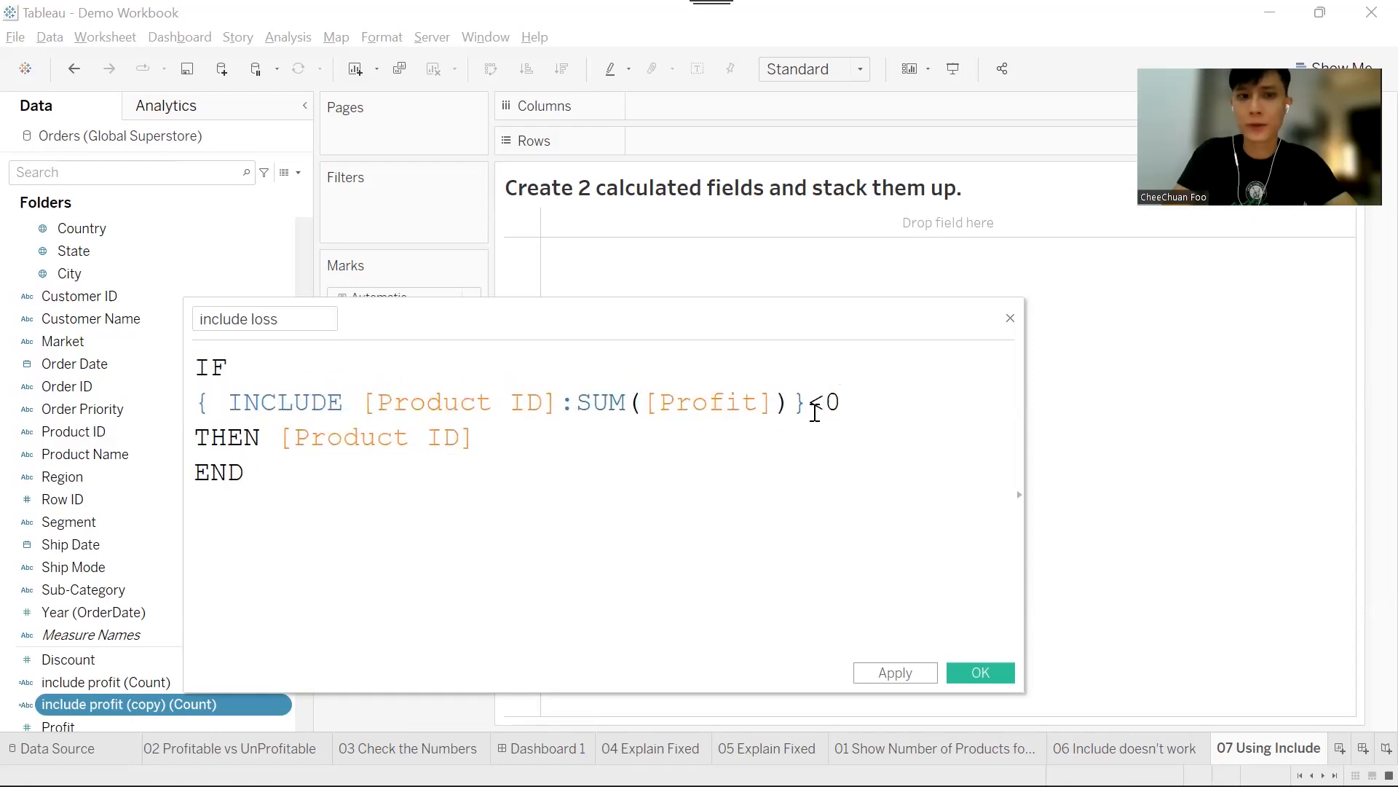
pyautogui.click(980, 671)
# Lay out the 07 Using Include view with Sub-Category across the columns
pyautogui.scroll(-1, 58, 438)
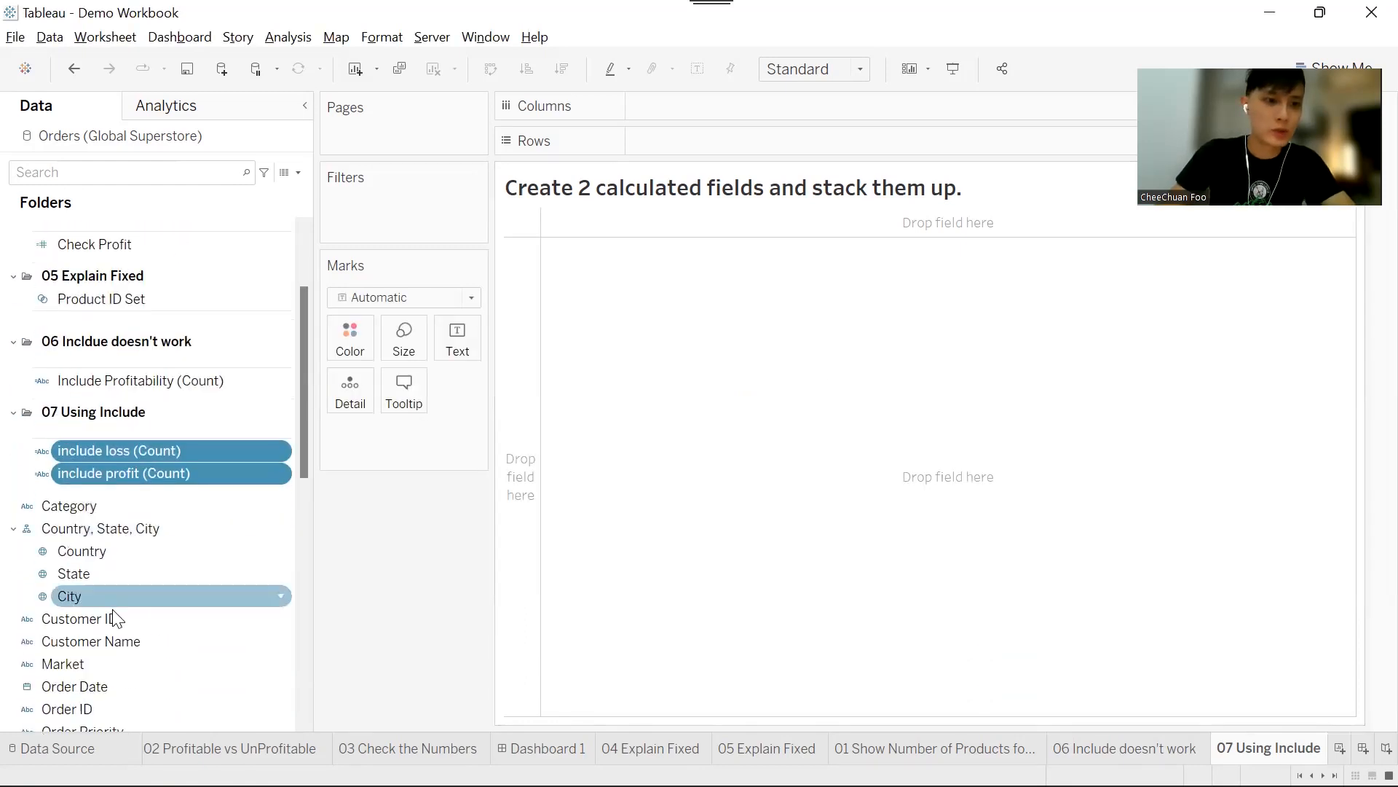
pyautogui.scroll(-2, 120, 630)
pyautogui.scroll(-2, 123, 643)
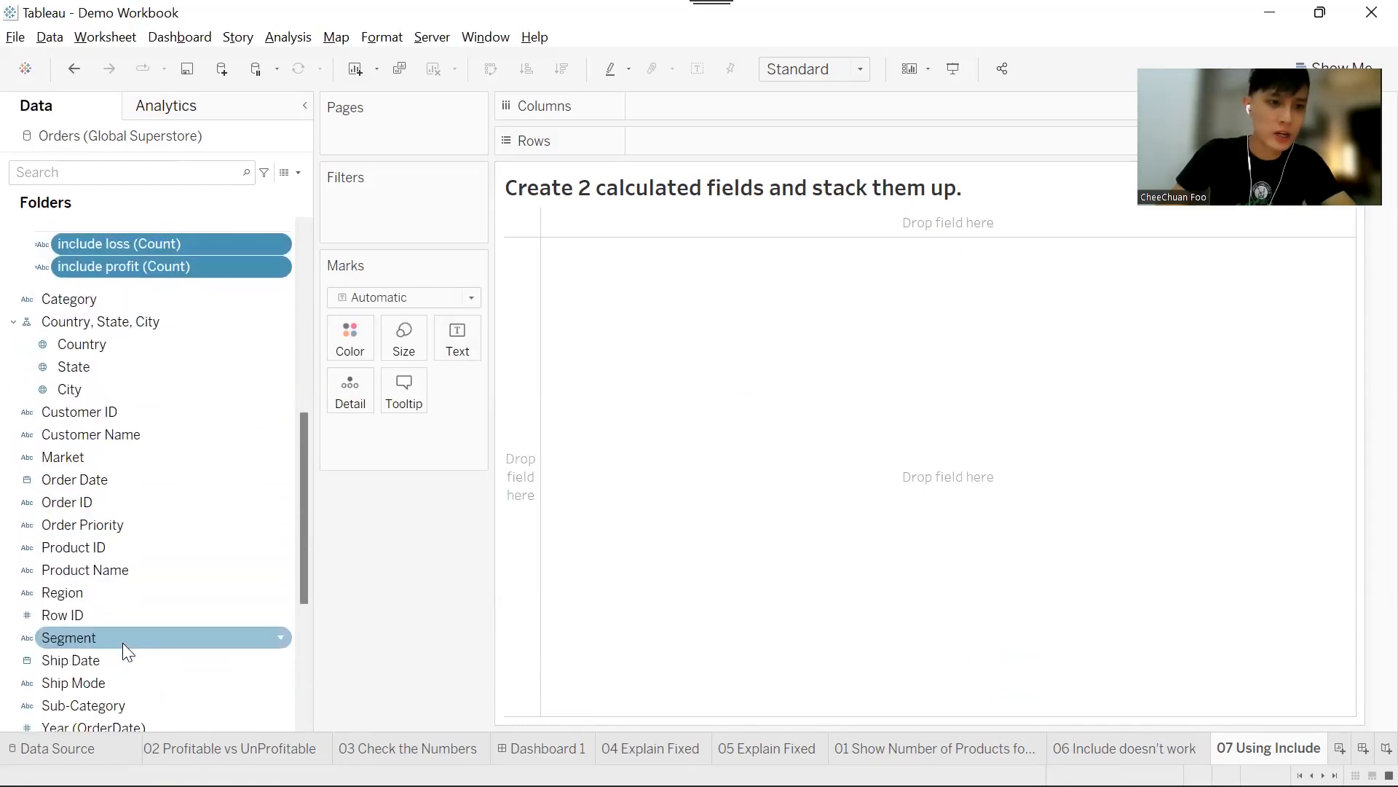
pyautogui.moveTo(113, 663); pyautogui.dragTo(728, 214)
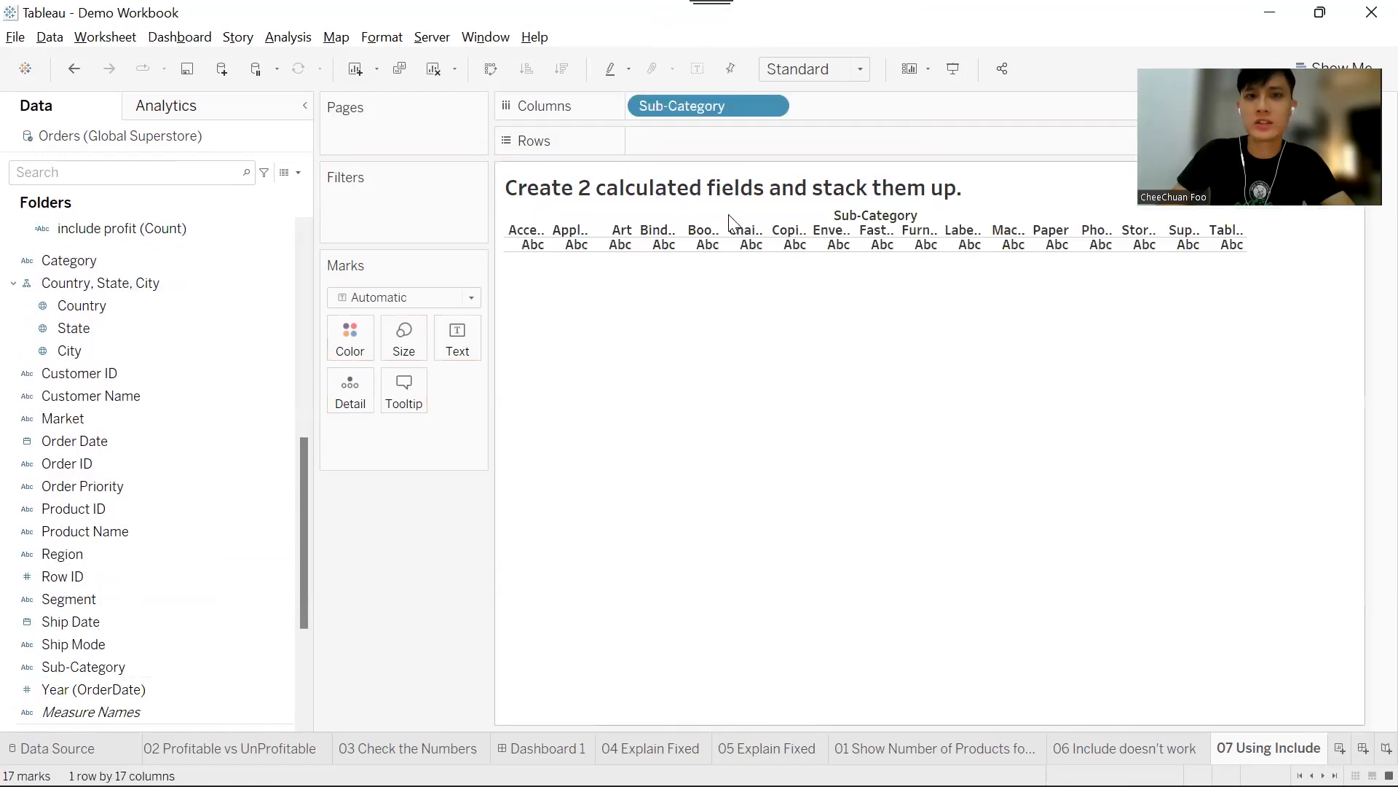
# Add include loss to the rows as a distinct count, CNTD(include loss)
pyautogui.scroll(5, 145, 372)
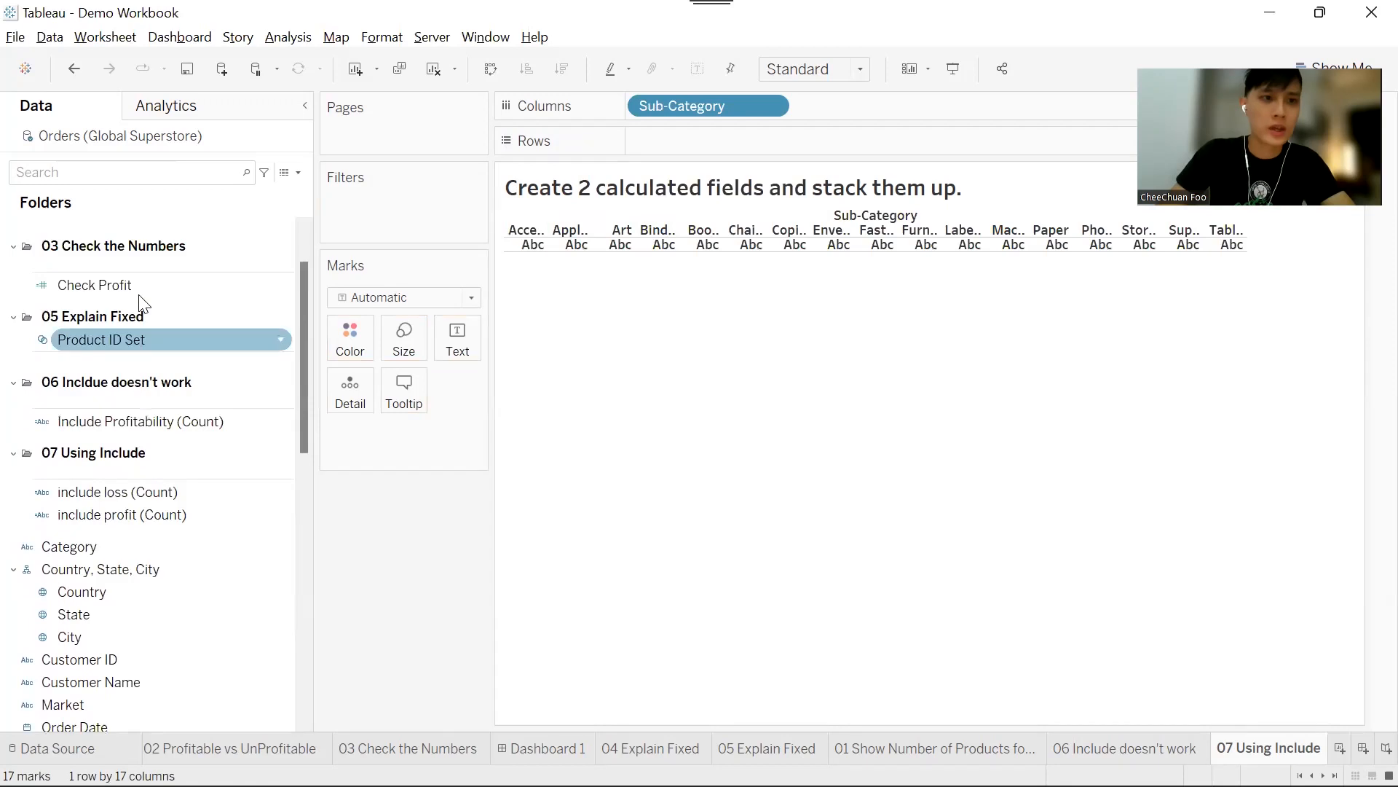
pyautogui.moveTo(106, 534); pyautogui.dragTo(346, 541)
pyautogui.click(175, 534)
pyautogui.moveTo(175, 535); pyautogui.dragTo(719, 145)
pyautogui.click(649, 408)
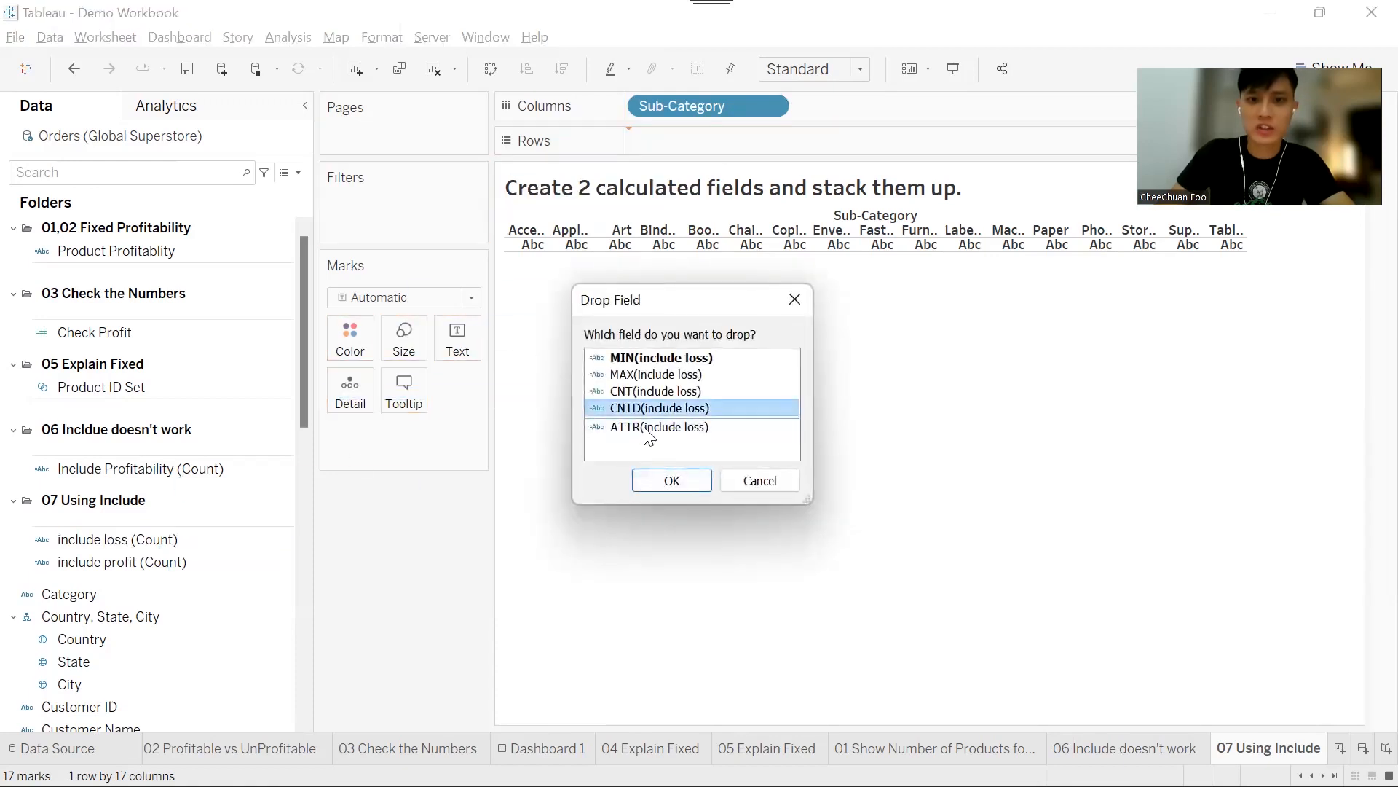
pyautogui.click(670, 481)
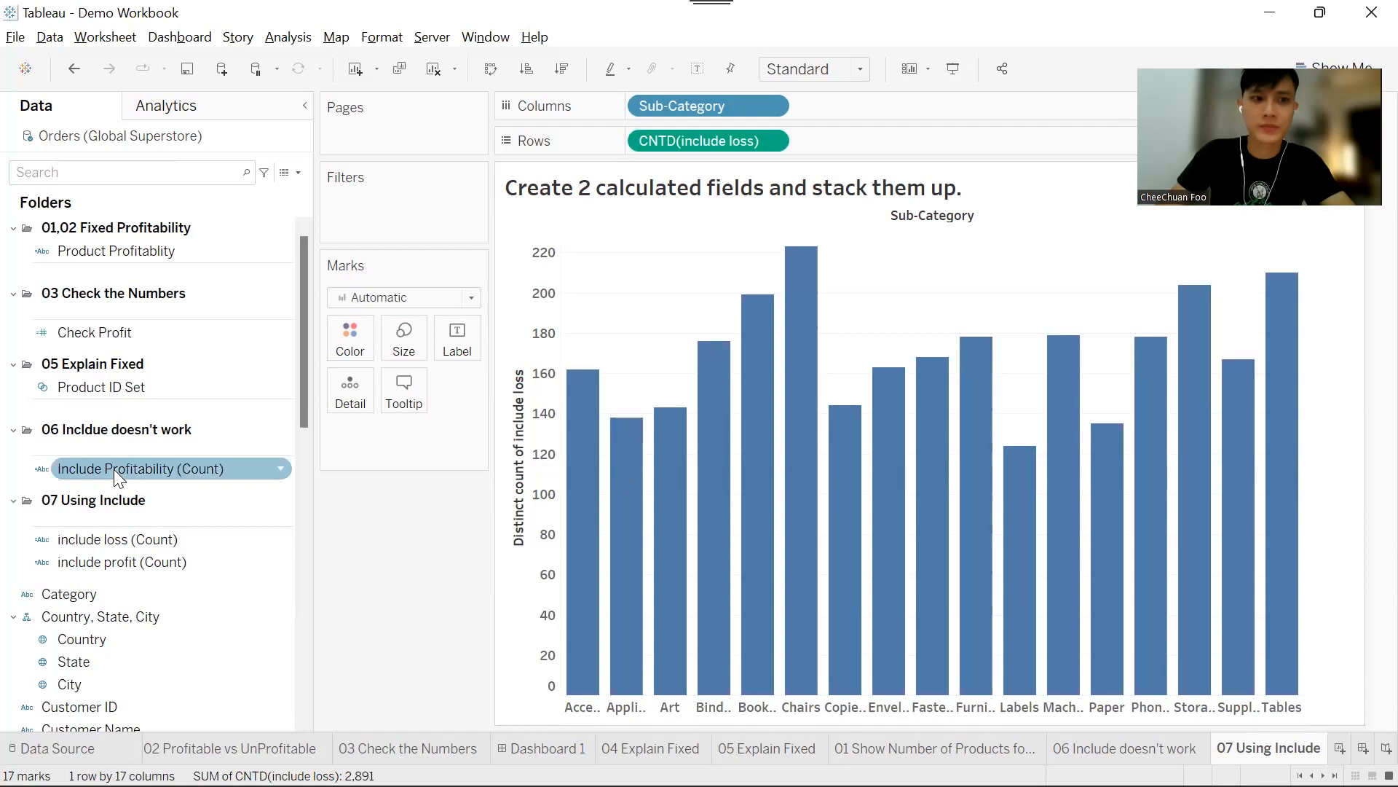
# Add include profit to the rows after CNTD(include loss), also aggregated as a distinct count
pyautogui.moveTo(145, 558); pyautogui.dragTo(841, 127)
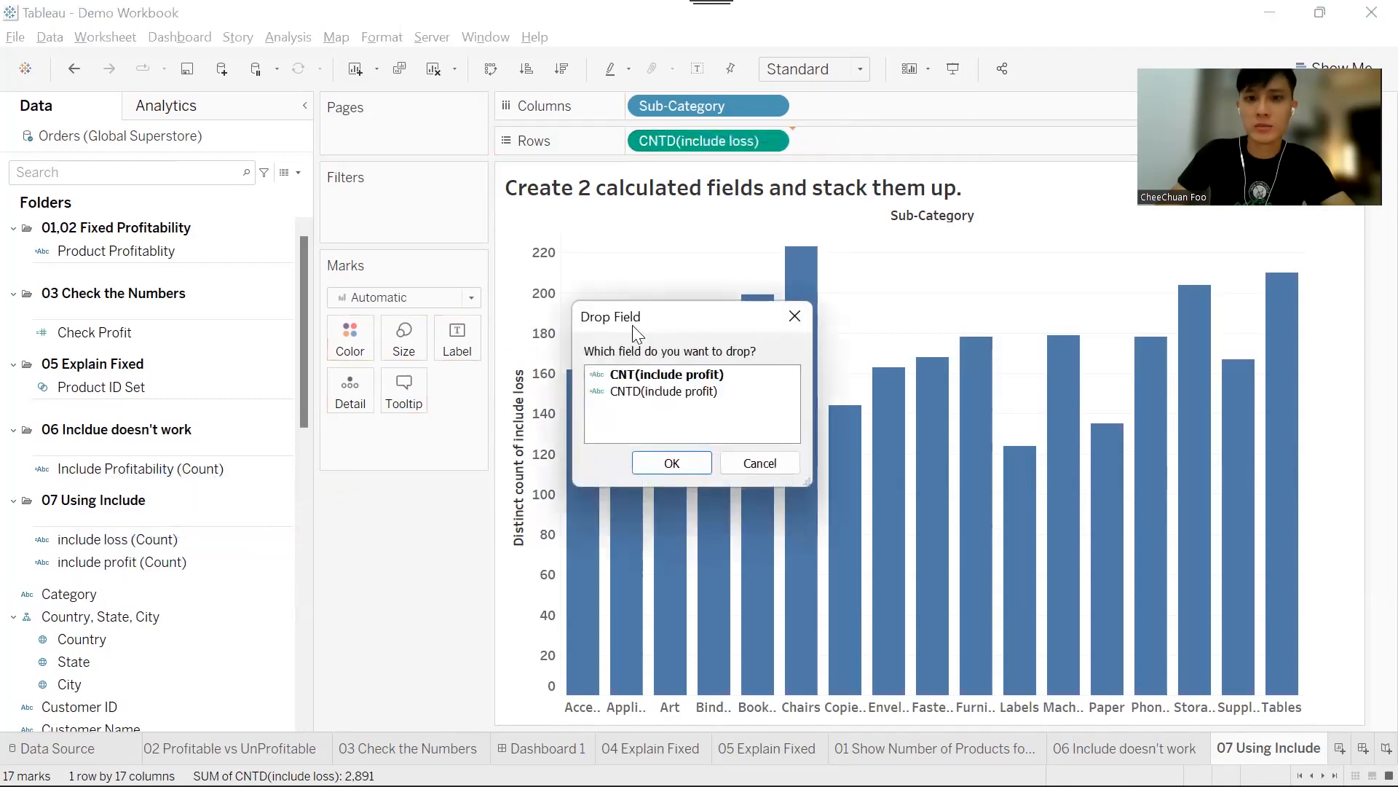
pyautogui.click(740, 396)
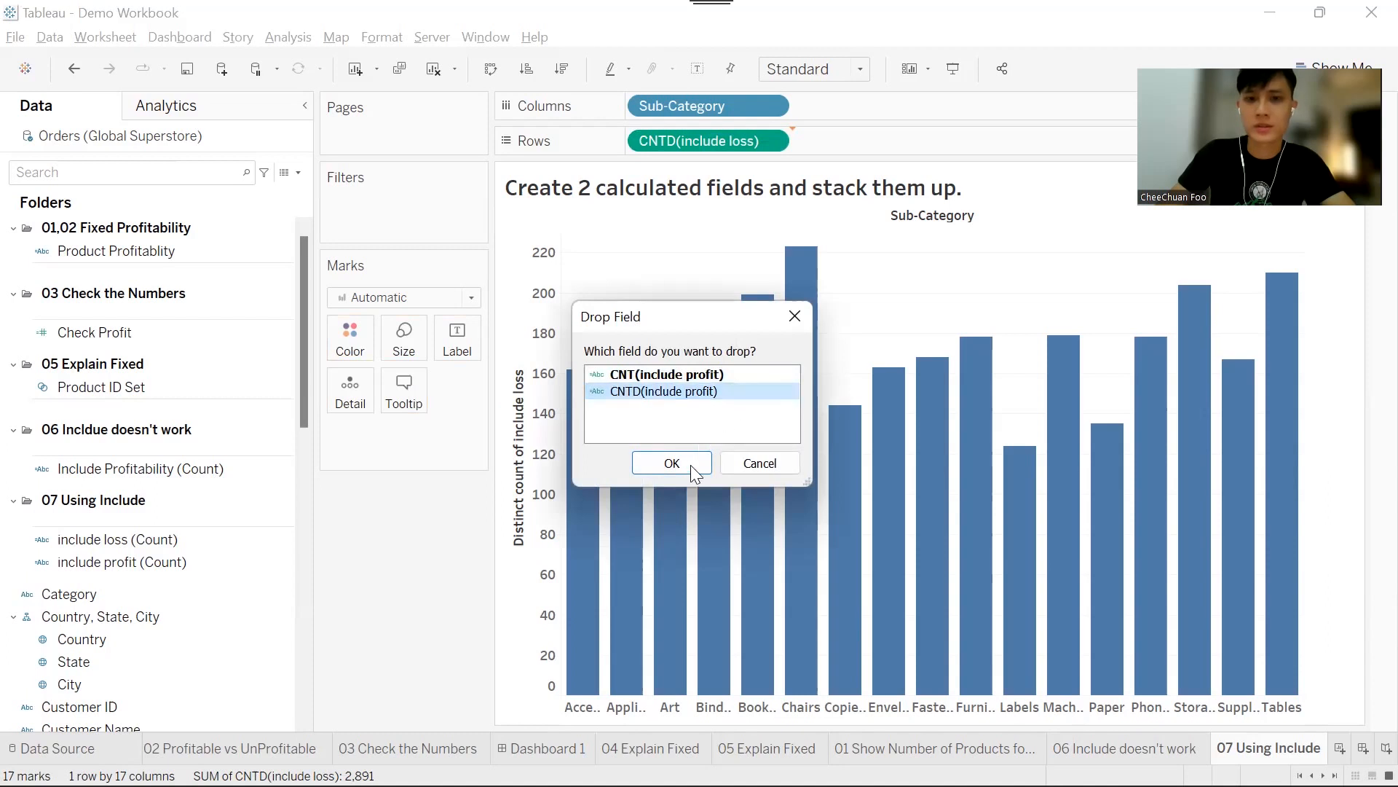
pyautogui.click(672, 463)
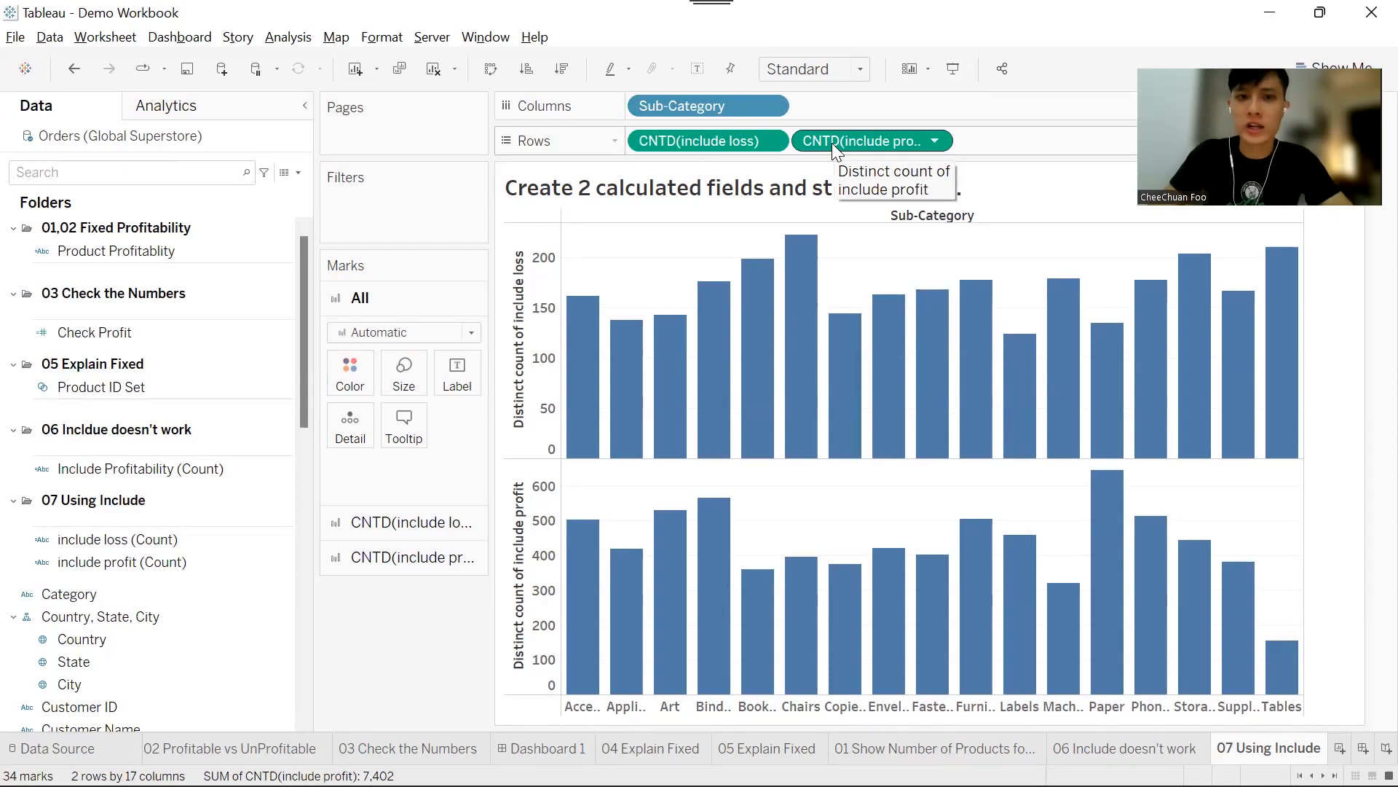
# Combine the include profit and include loss distinct counts on one shared axis, and fit the chart to Entire View
pyautogui.moveTo(831, 143); pyautogui.dragTo(534, 294)
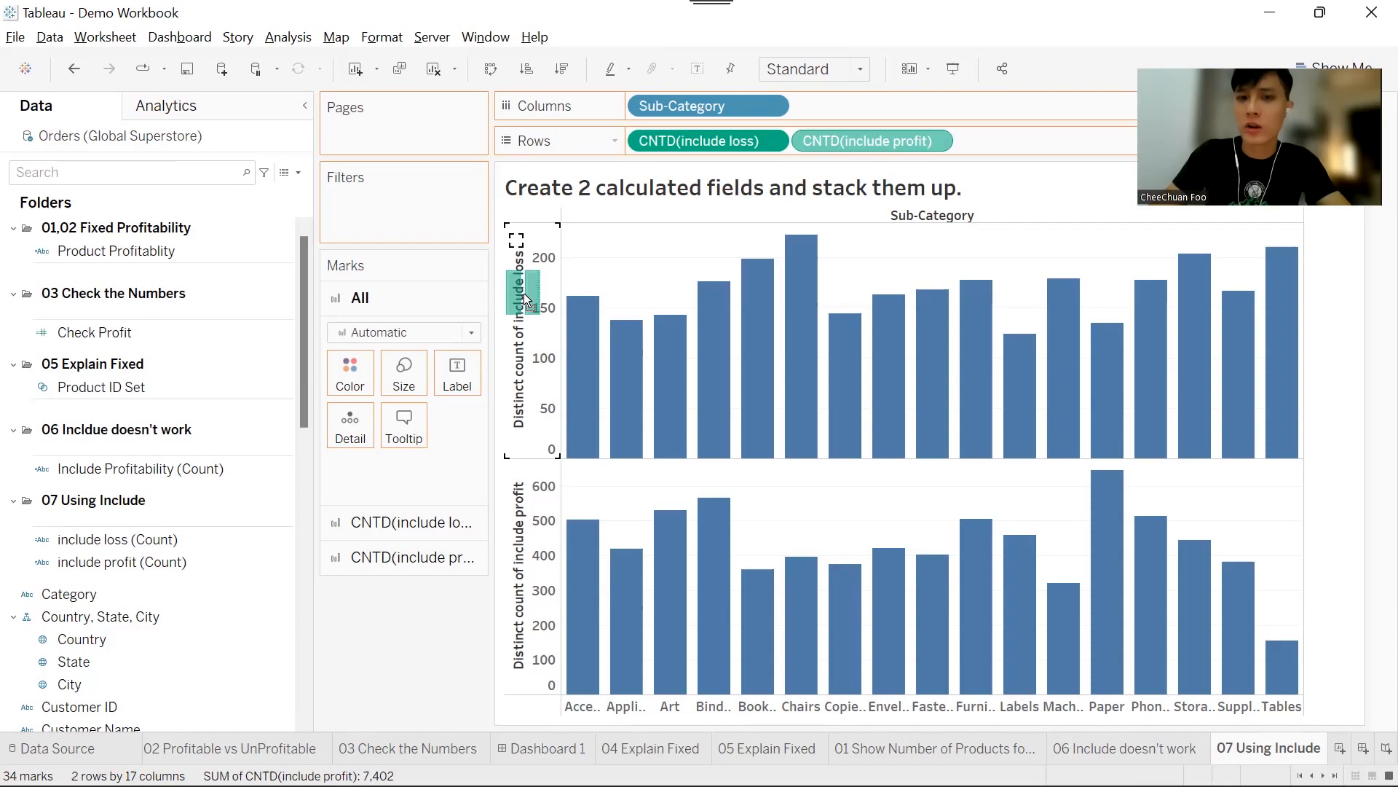
pyautogui.moveTo(523, 293); pyautogui.dragTo(523, 293)
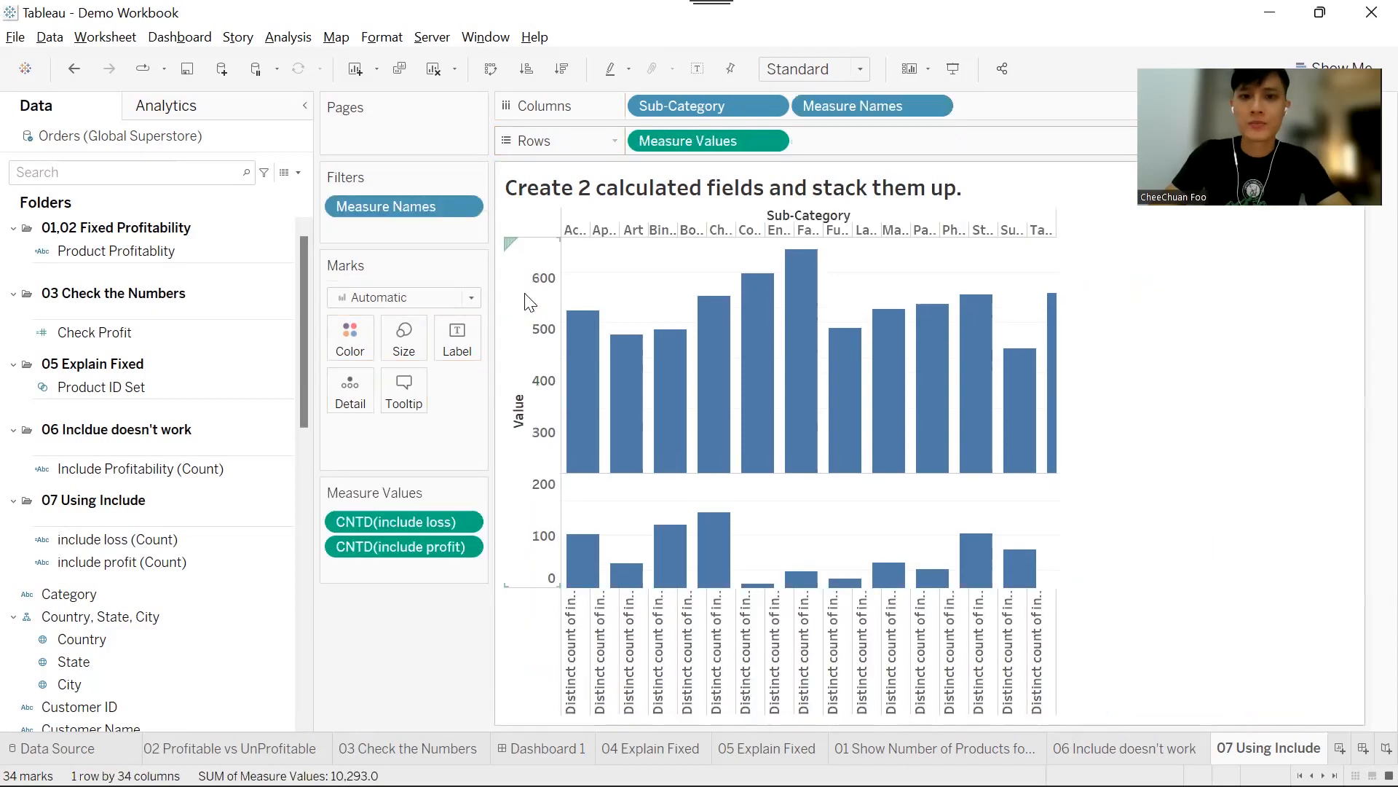
pyautogui.click(829, 68)
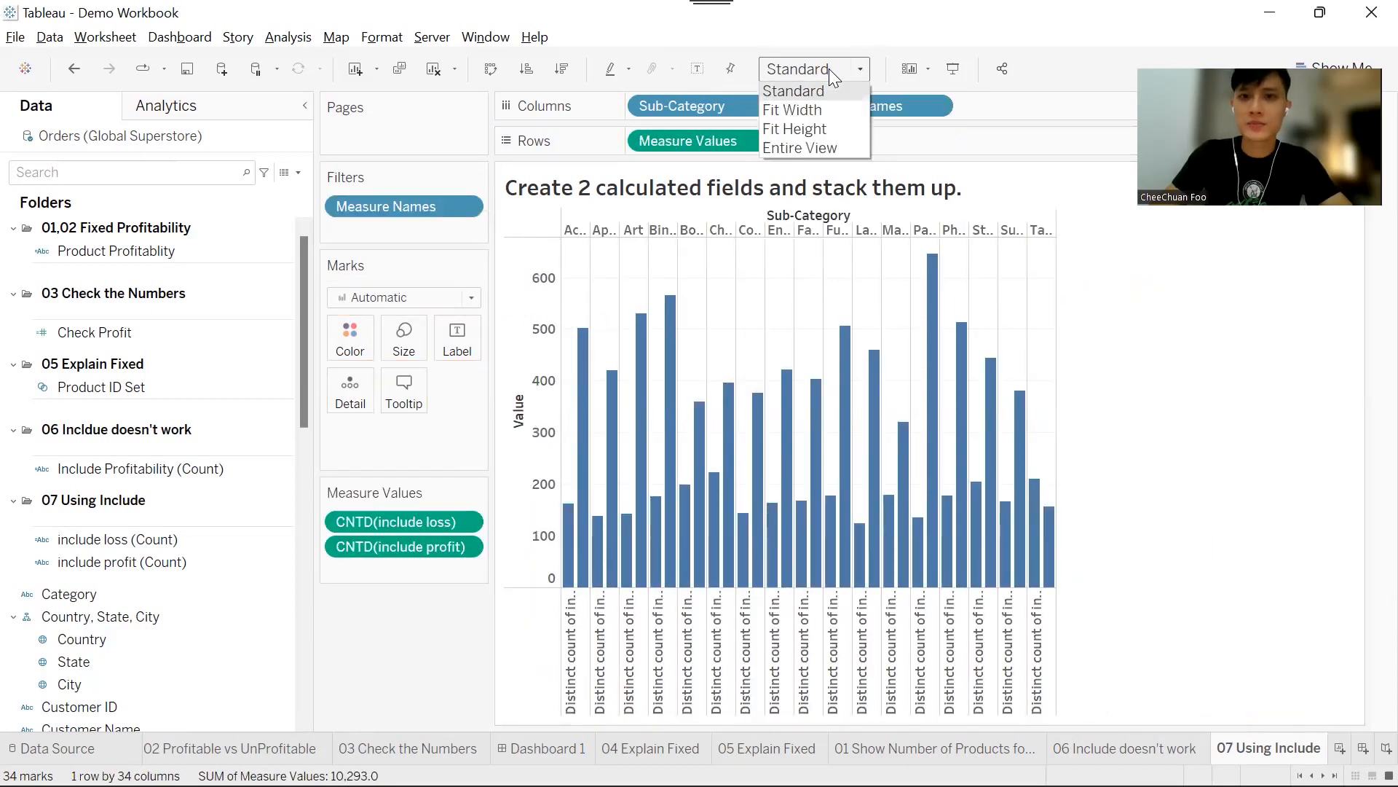
pyautogui.click(816, 143)
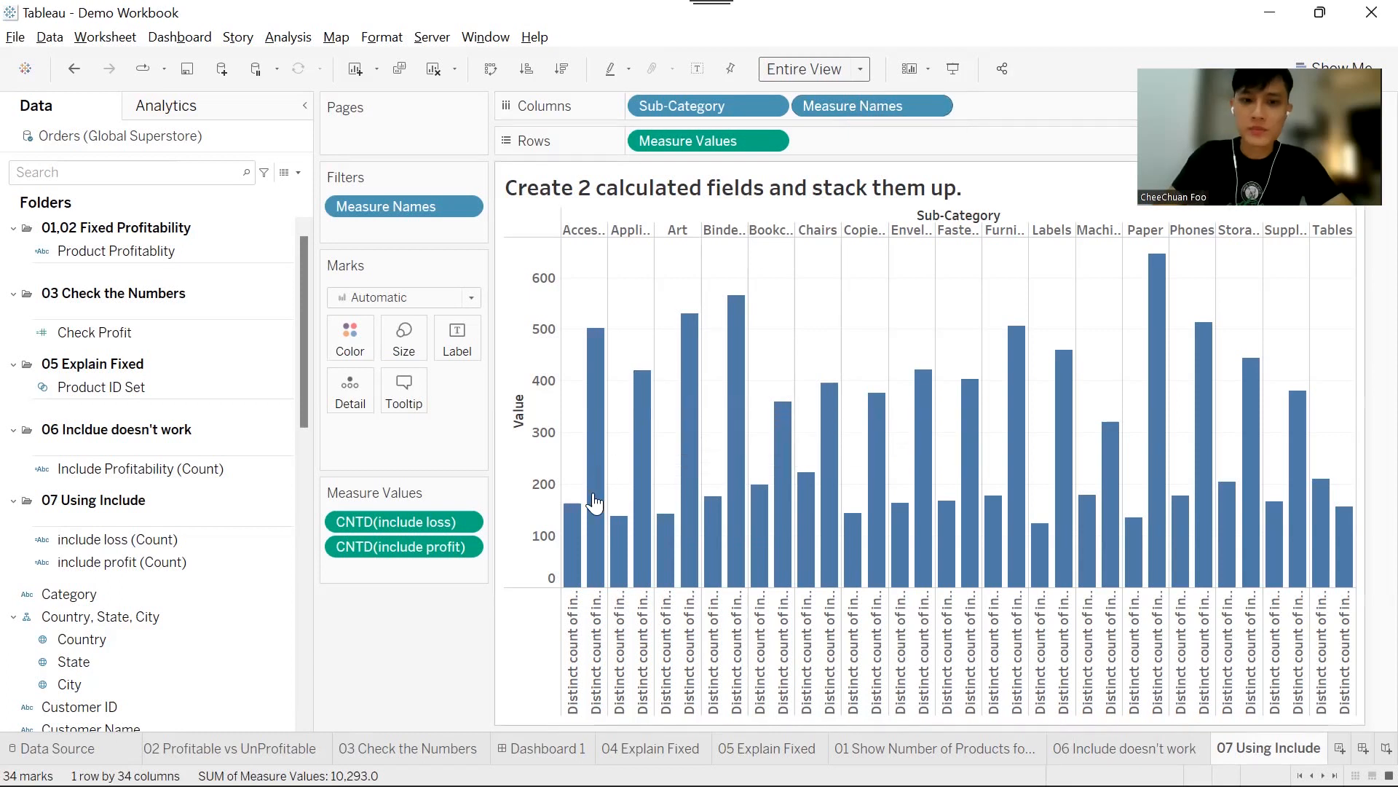
# Stack the bars by moving Measure Names from the columns to Color, with include loss in red and include profit in green
pyautogui.moveTo(585, 524)
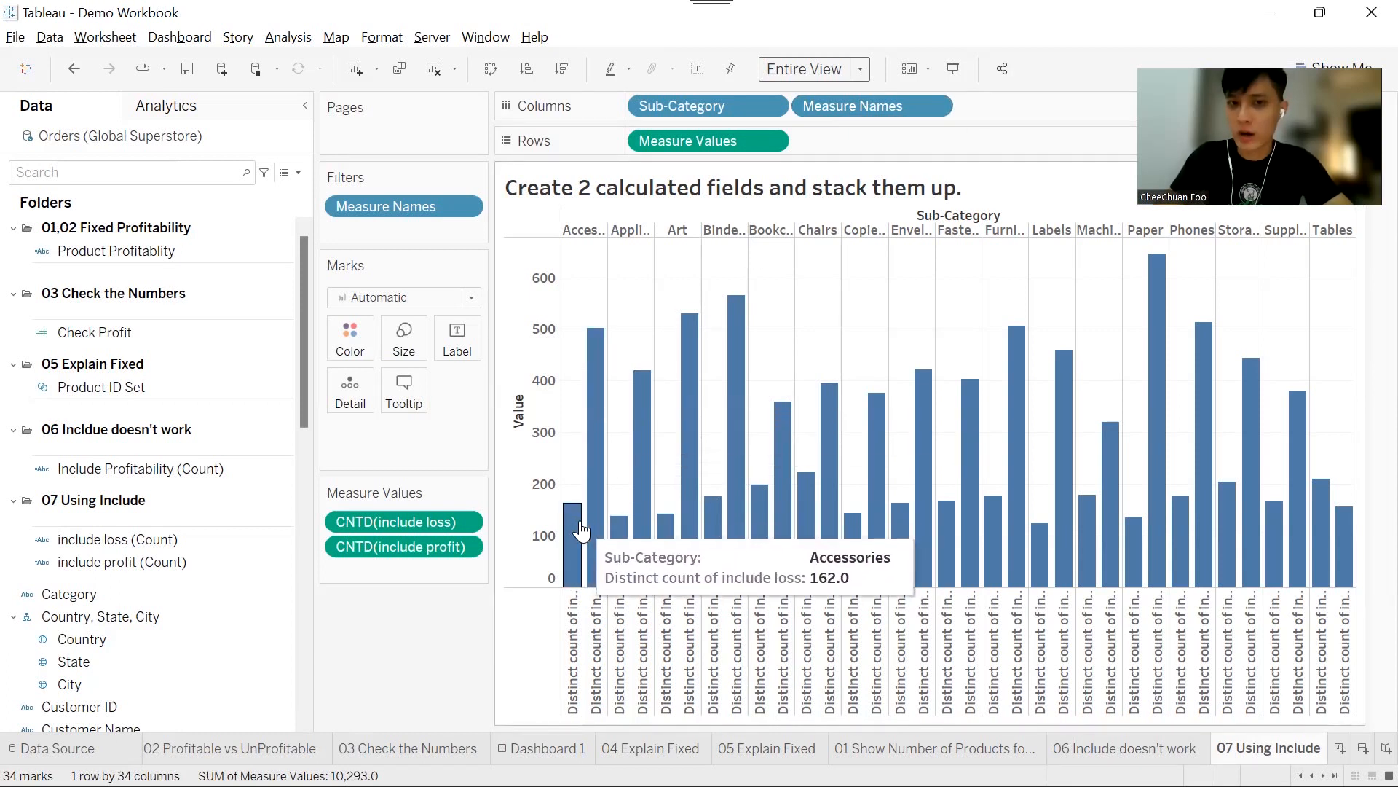
pyautogui.moveTo(869, 105); pyautogui.dragTo(366, 324)
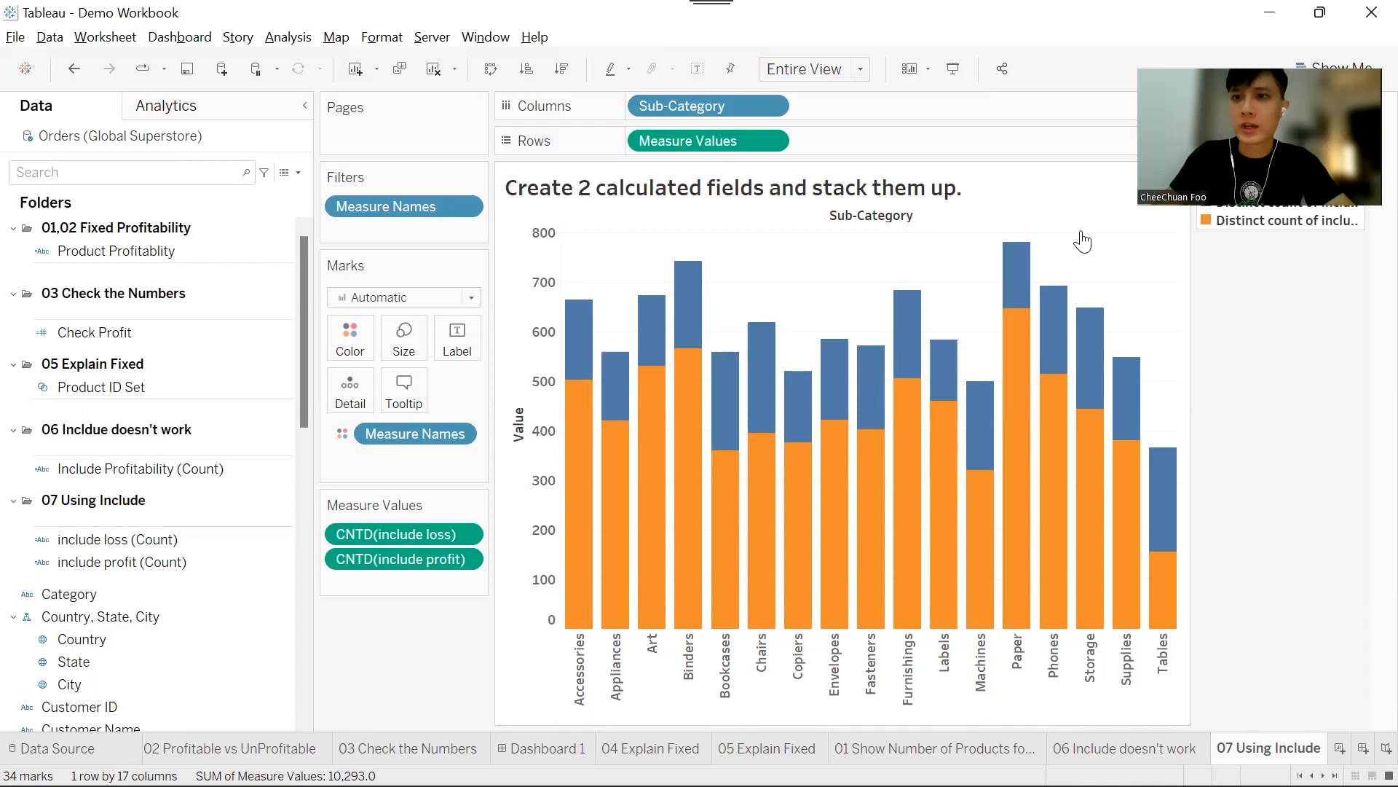
pyautogui.doubleClick(1224, 199)
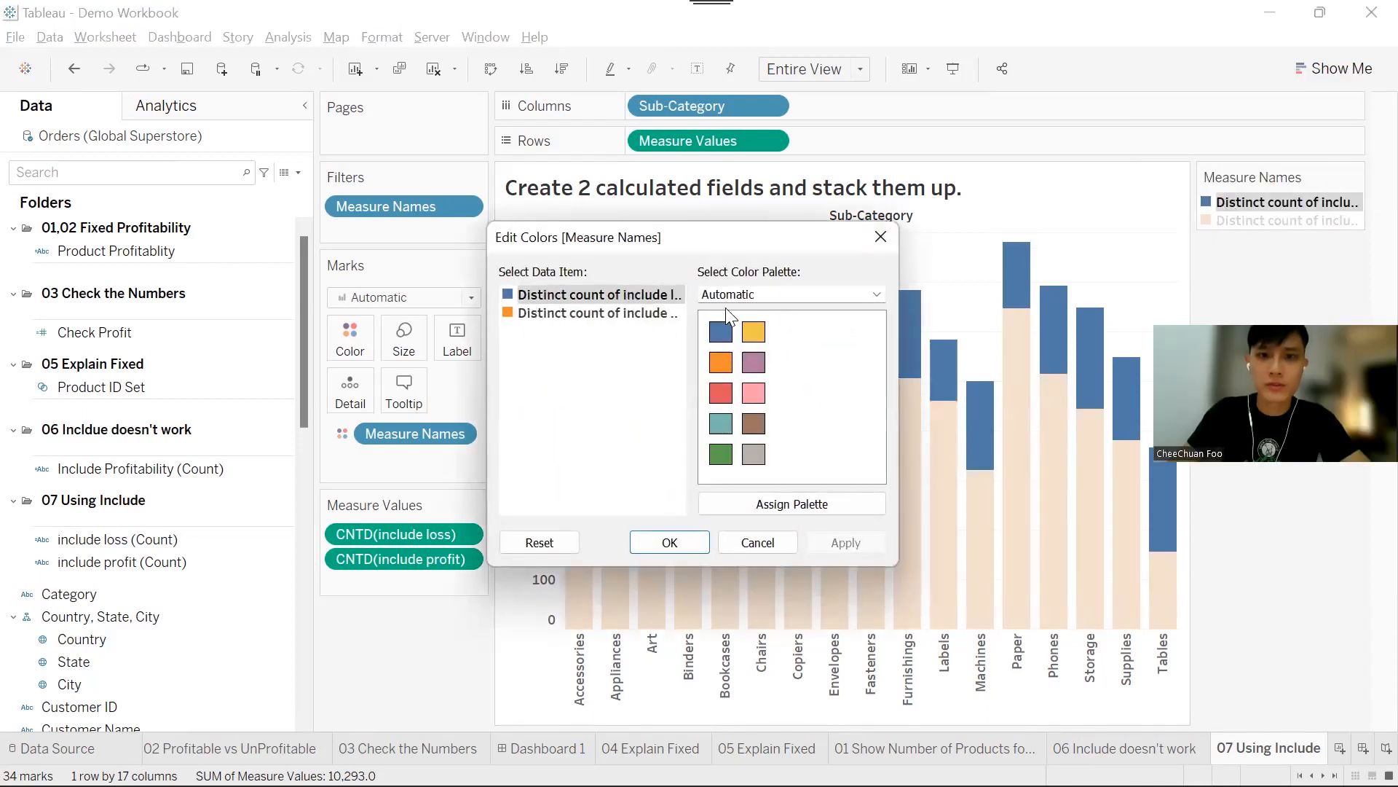
pyautogui.click(721, 393)
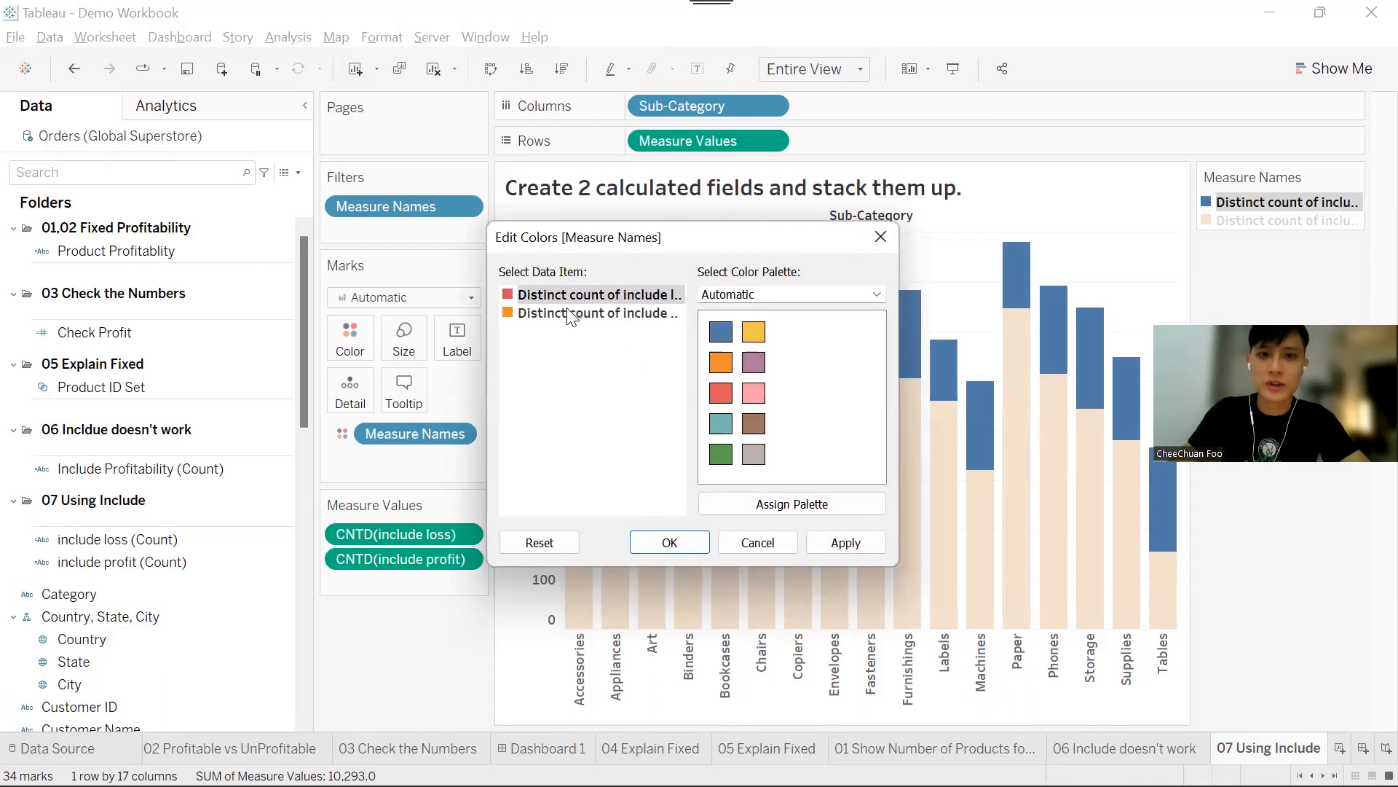
pyautogui.click(571, 315)
pyautogui.click(721, 453)
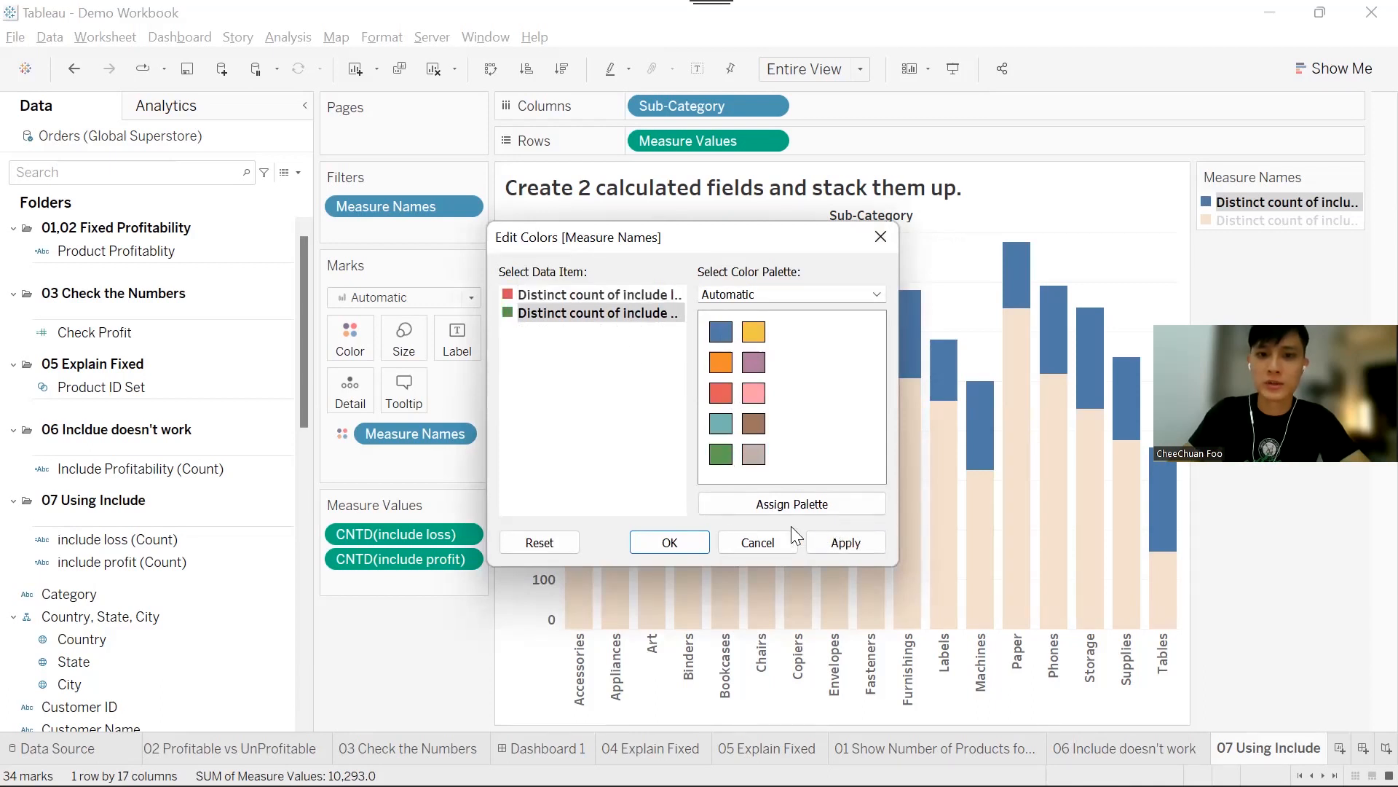
pyautogui.click(670, 543)
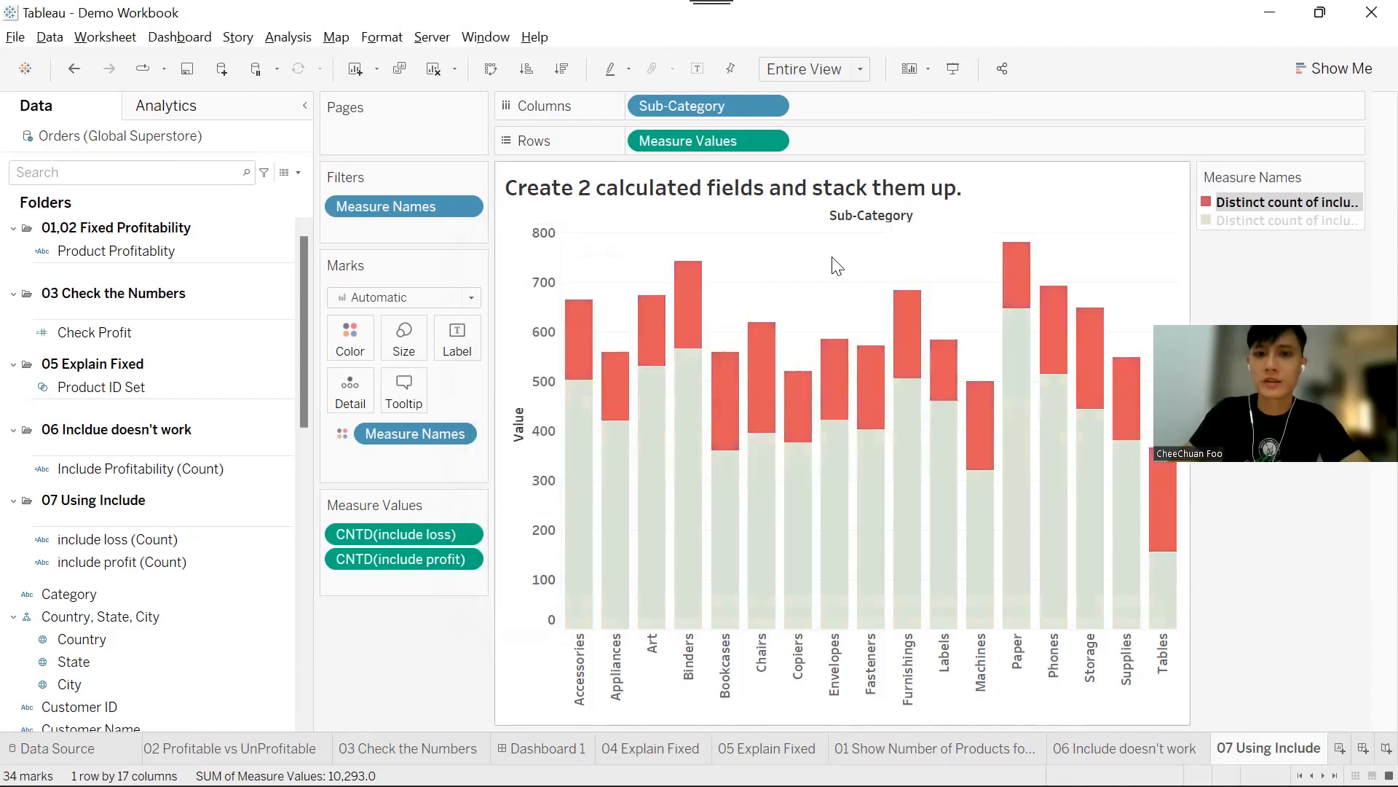
# Label the stacked bars with Measure Values and format the labels as custom numbers with 0 decimal places
pyautogui.moveTo(680, 147); pyautogui.dragTo(453, 315)
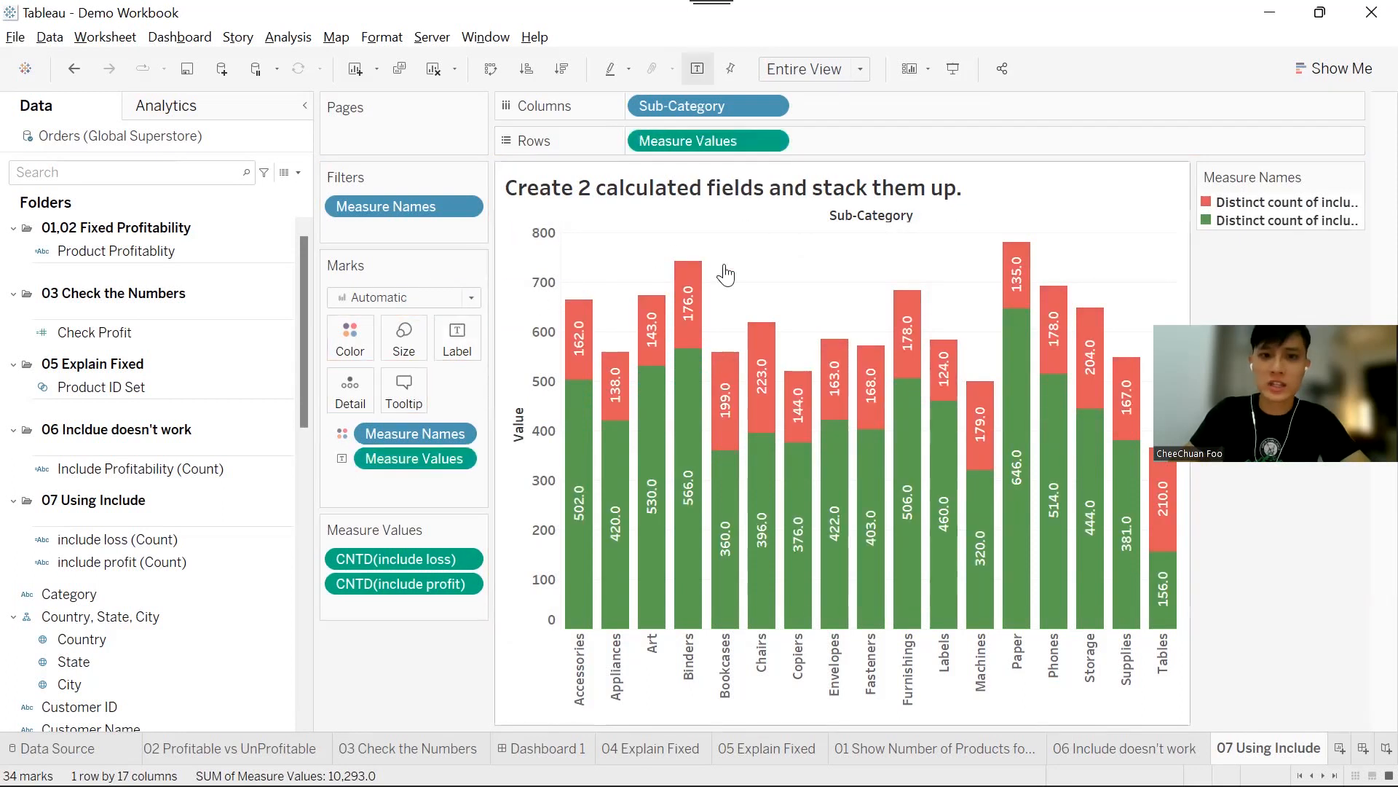
pyautogui.rightClick(419, 460)
pyautogui.click(481, 557)
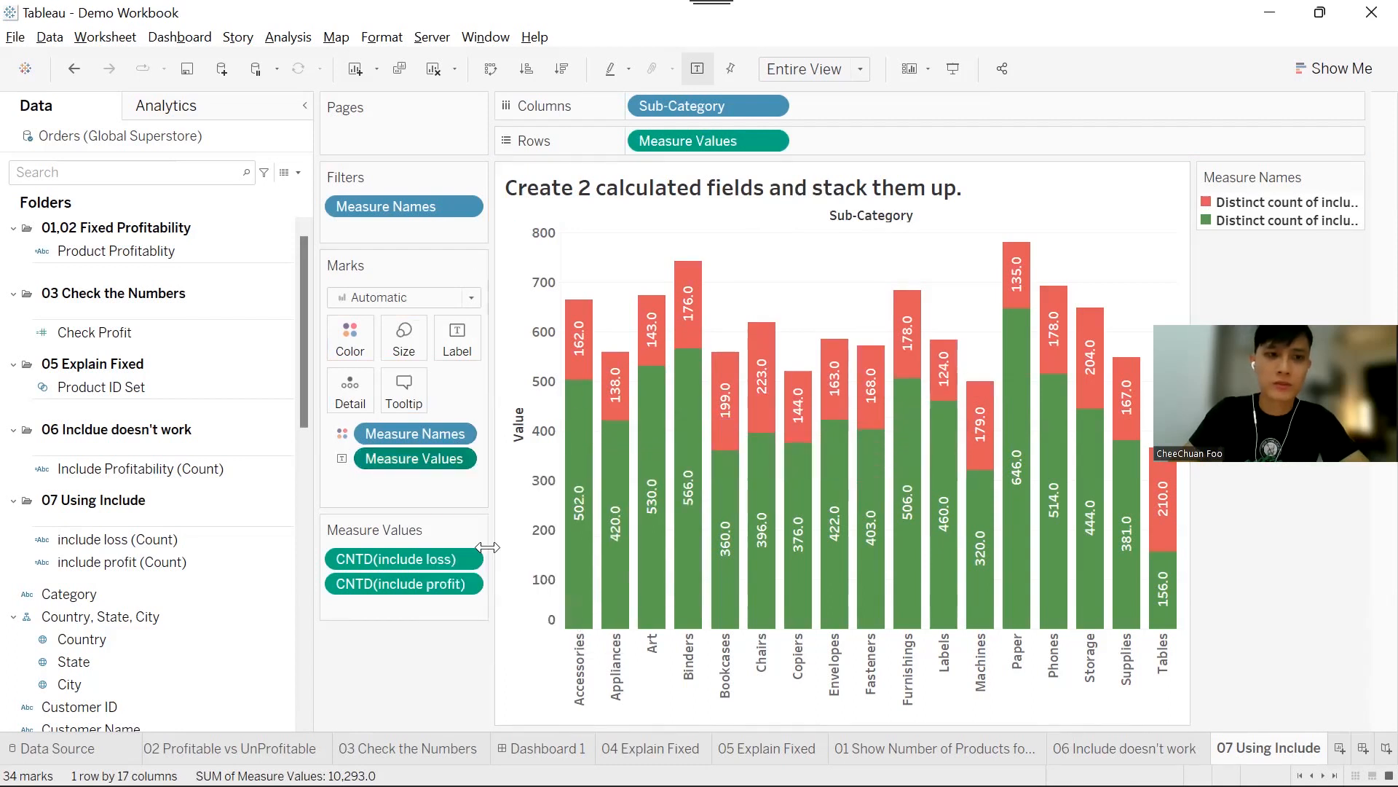
pyautogui.click(198, 295)
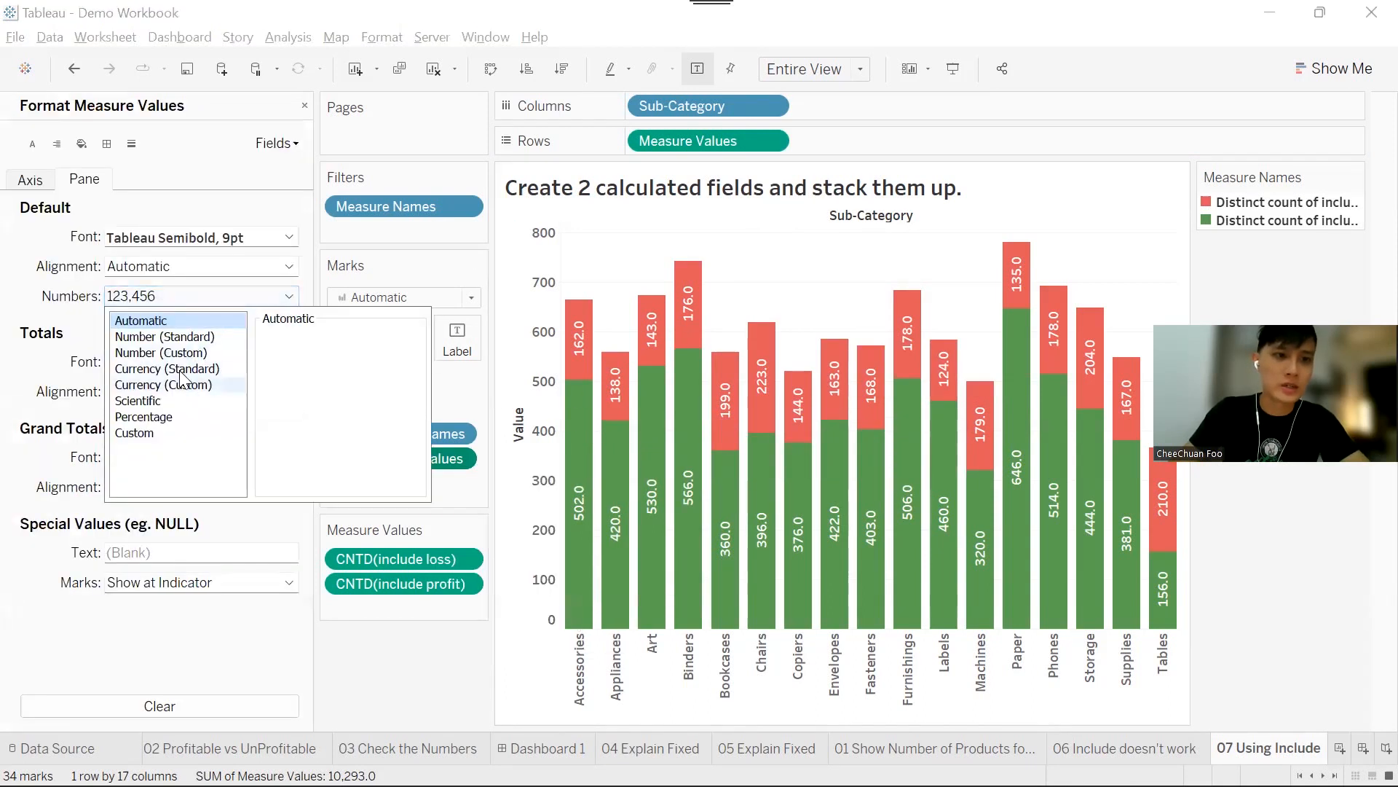
pyautogui.click(180, 354)
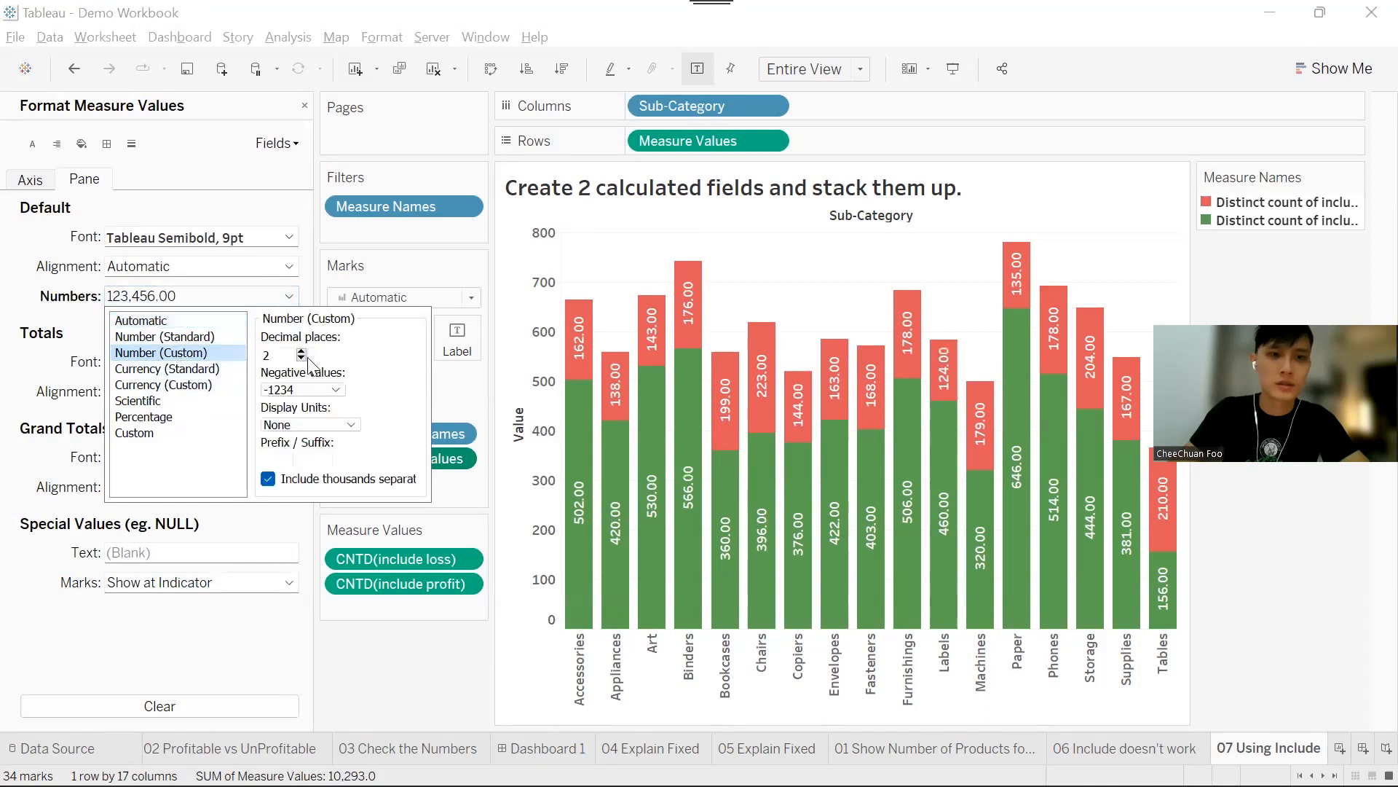
pyautogui.click(301, 359)
pyautogui.click(301, 360)
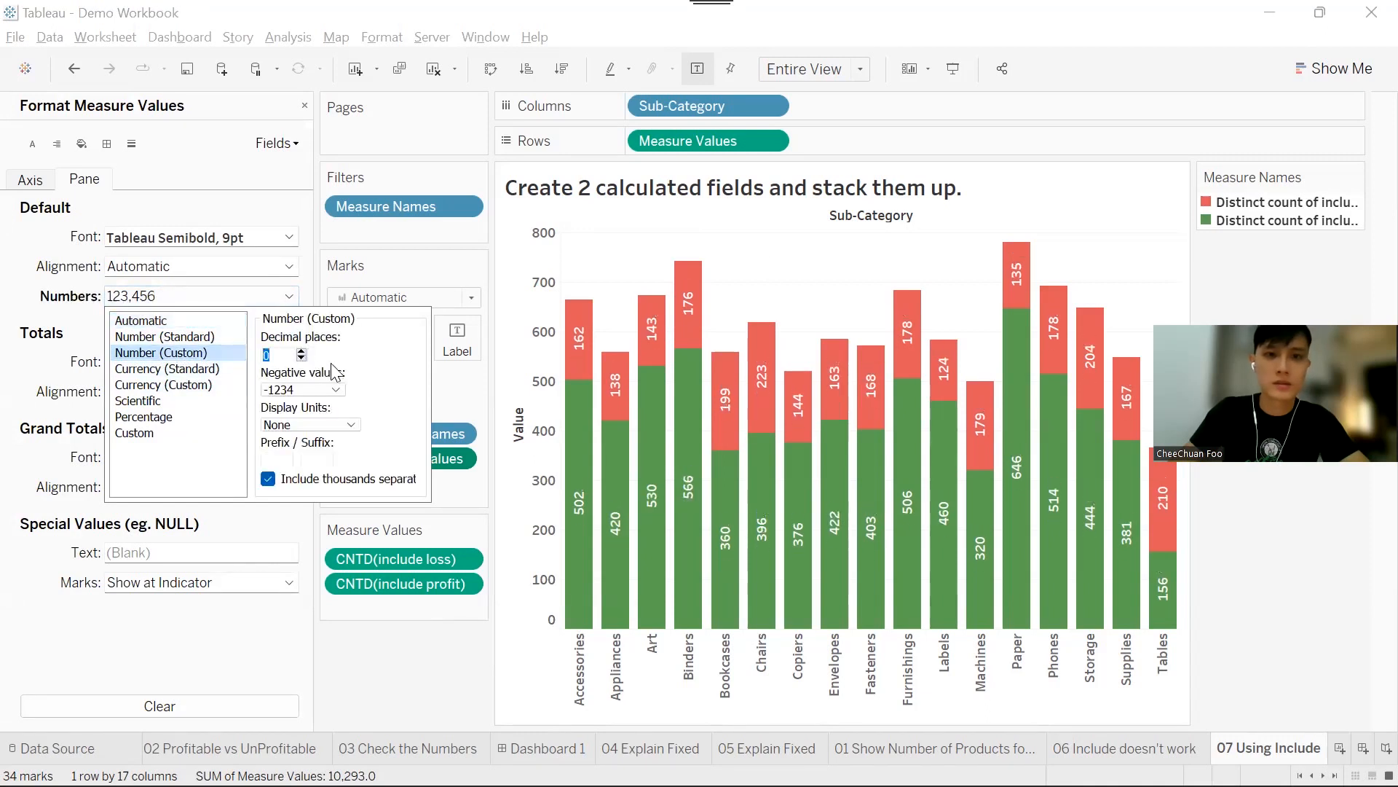
pyautogui.click(810, 275)
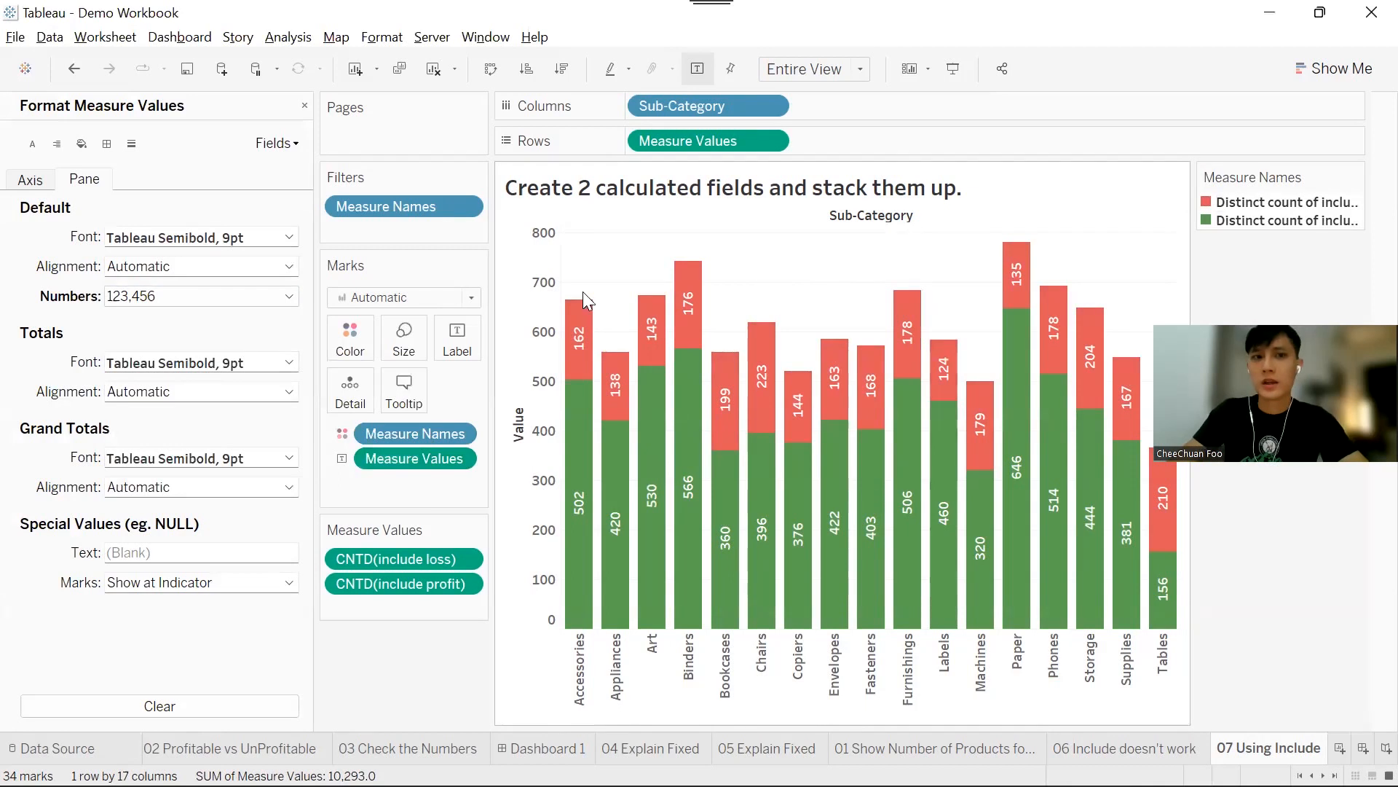
pyautogui.click(303, 102)
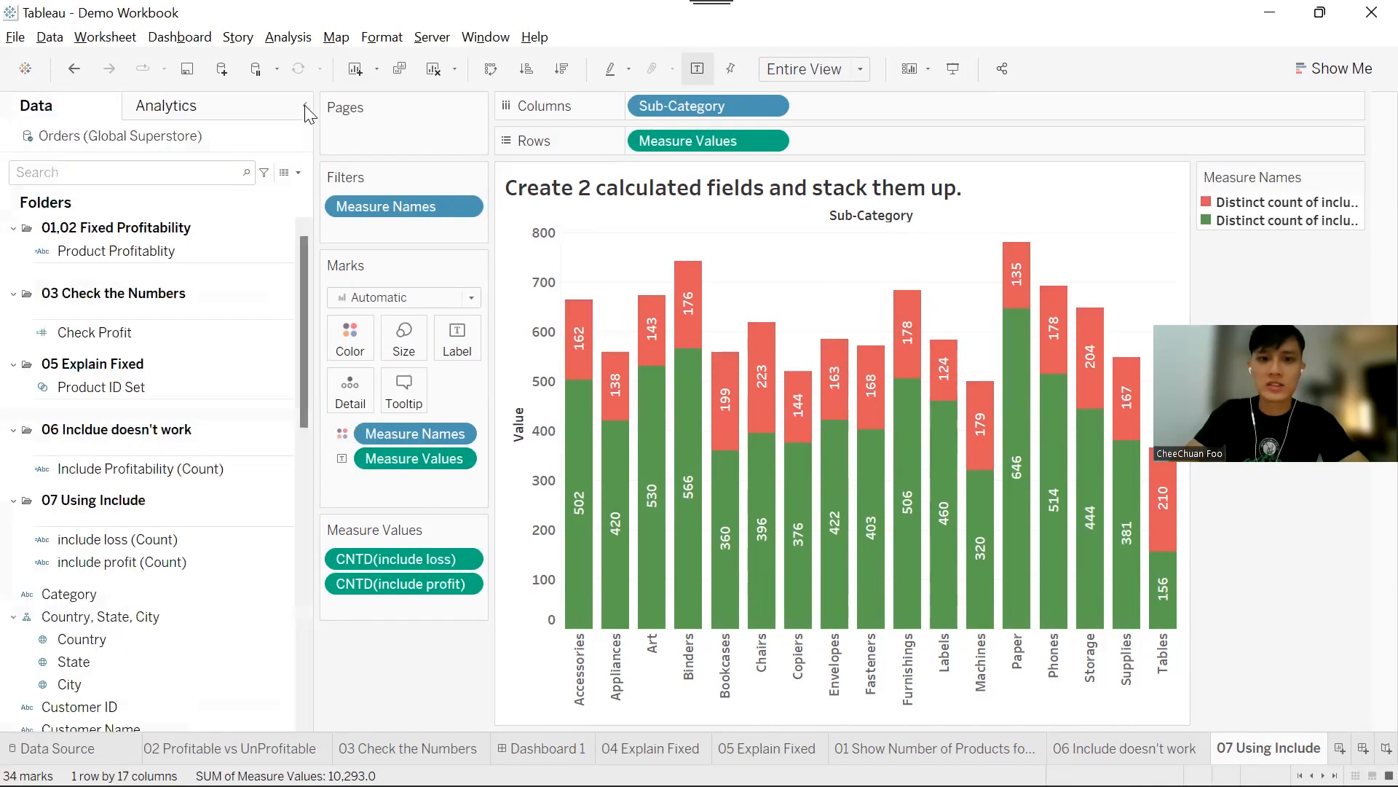
# Set the Region filter on the first 01 Show Number of Products sheet to (All) and compare its bars with 07 Using Include
pyautogui.click(197, 750)
pyautogui.click(197, 750)
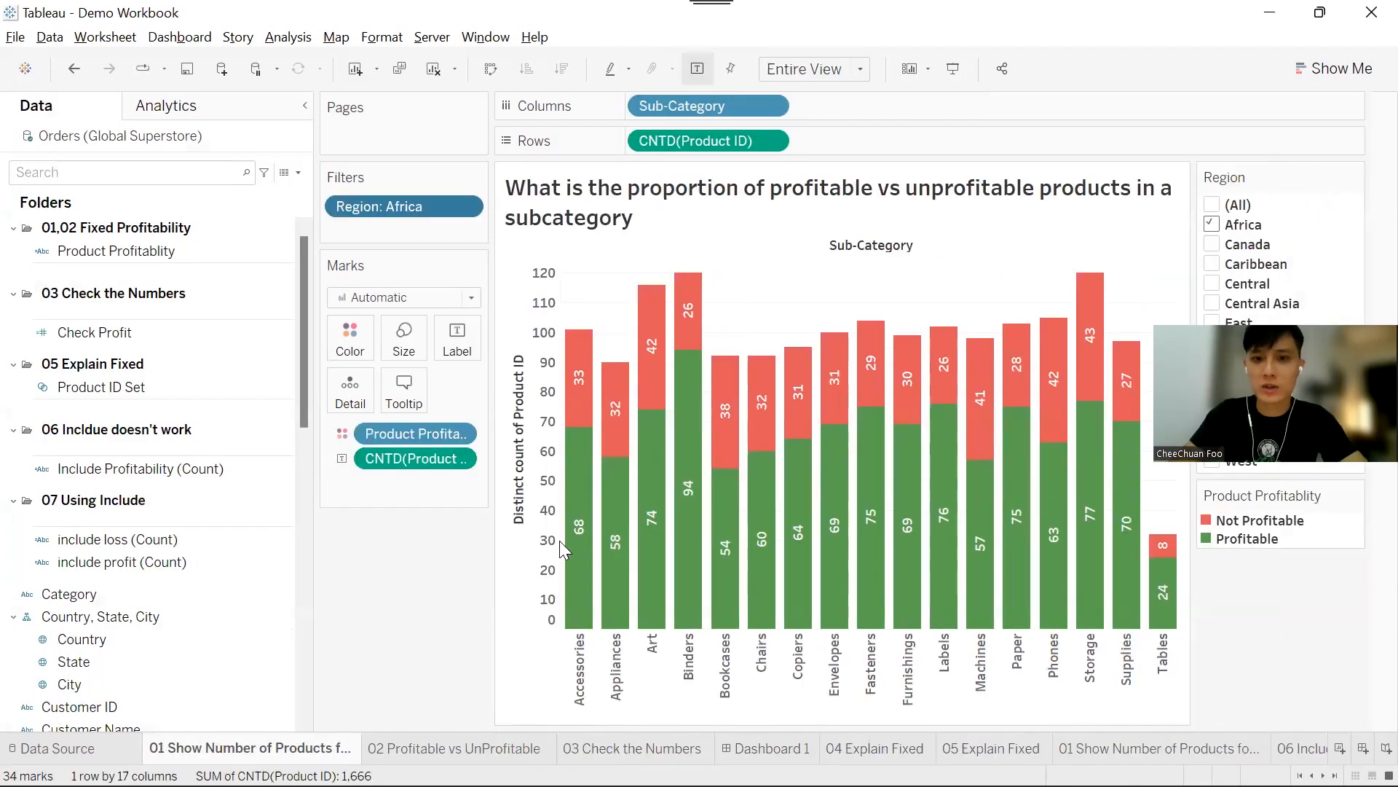
pyautogui.click(1213, 208)
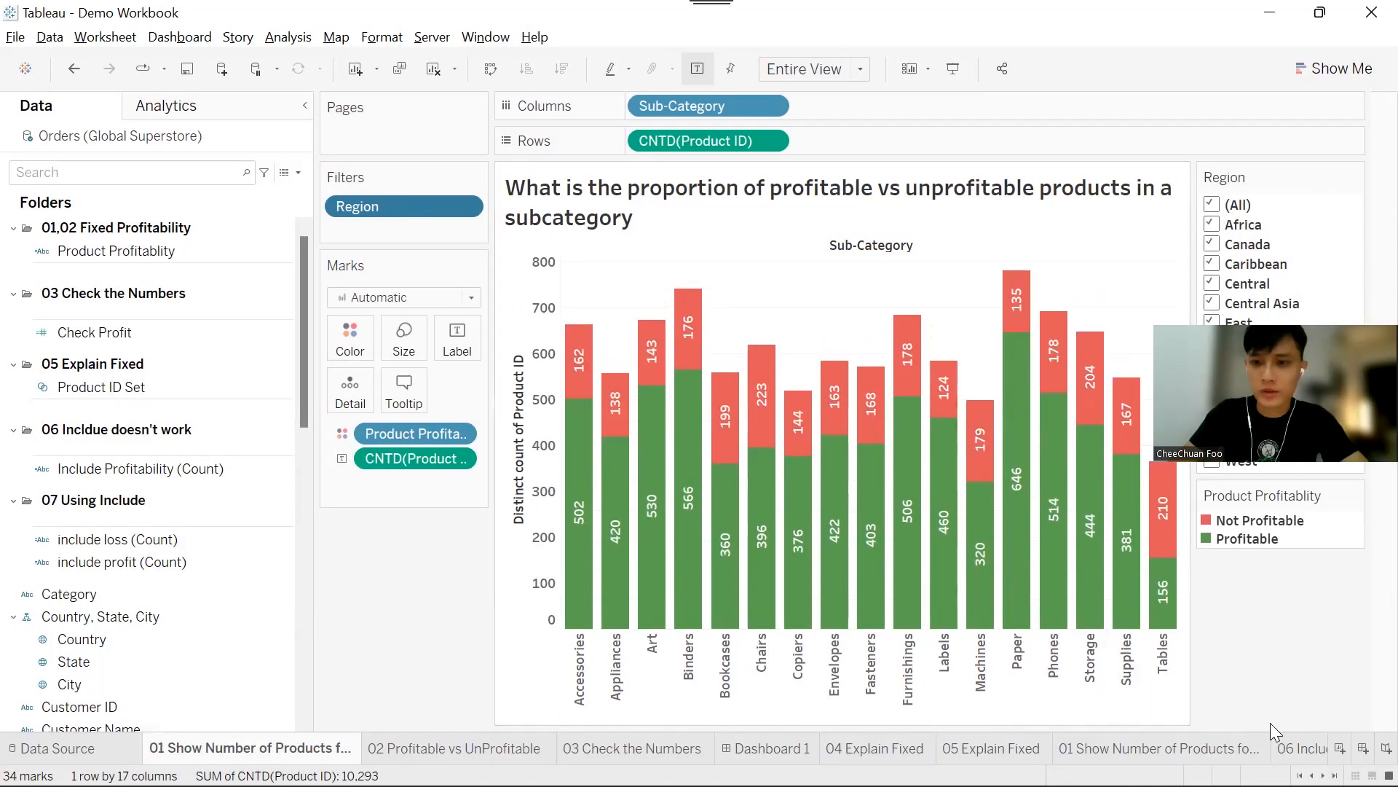
pyautogui.click(1298, 747)
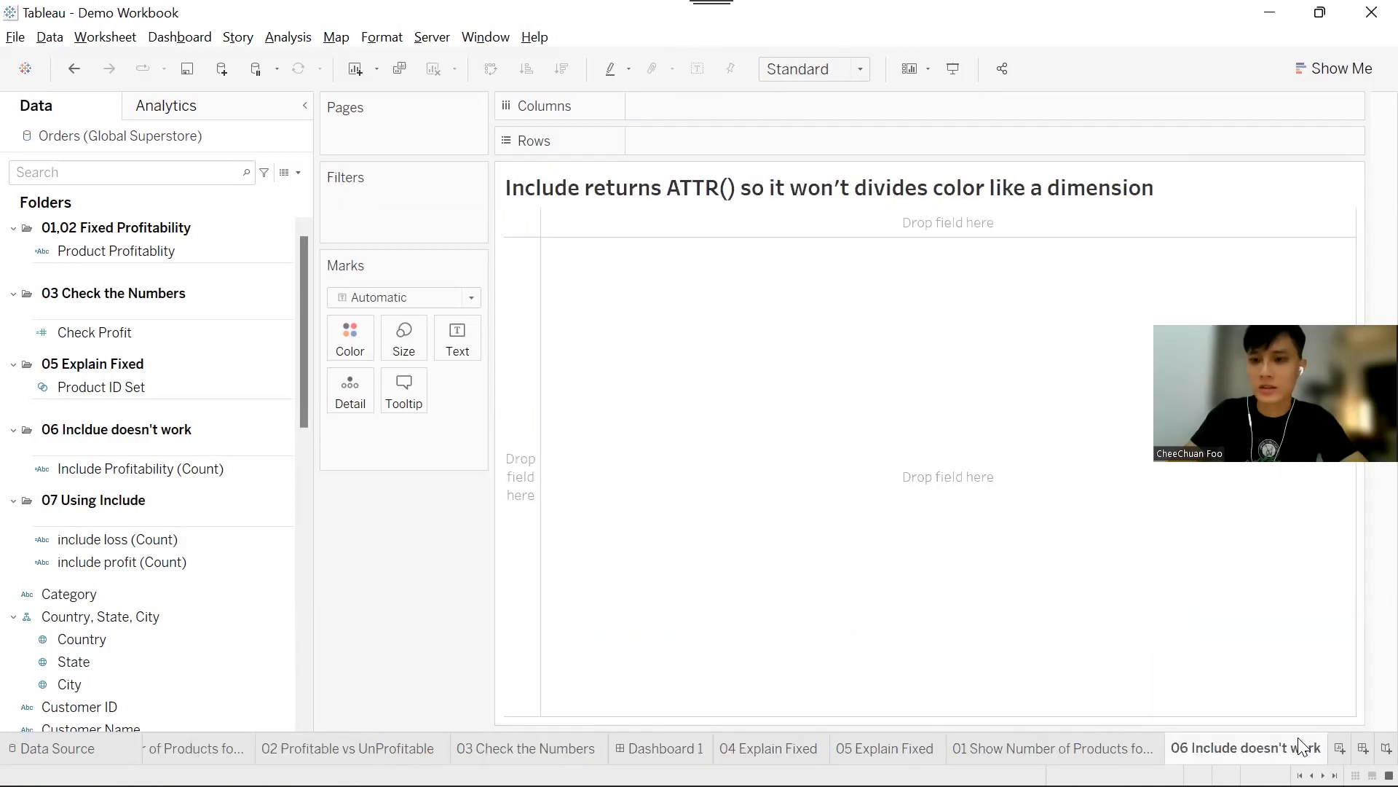
pyautogui.hotkey('ctrl', 'Tab')
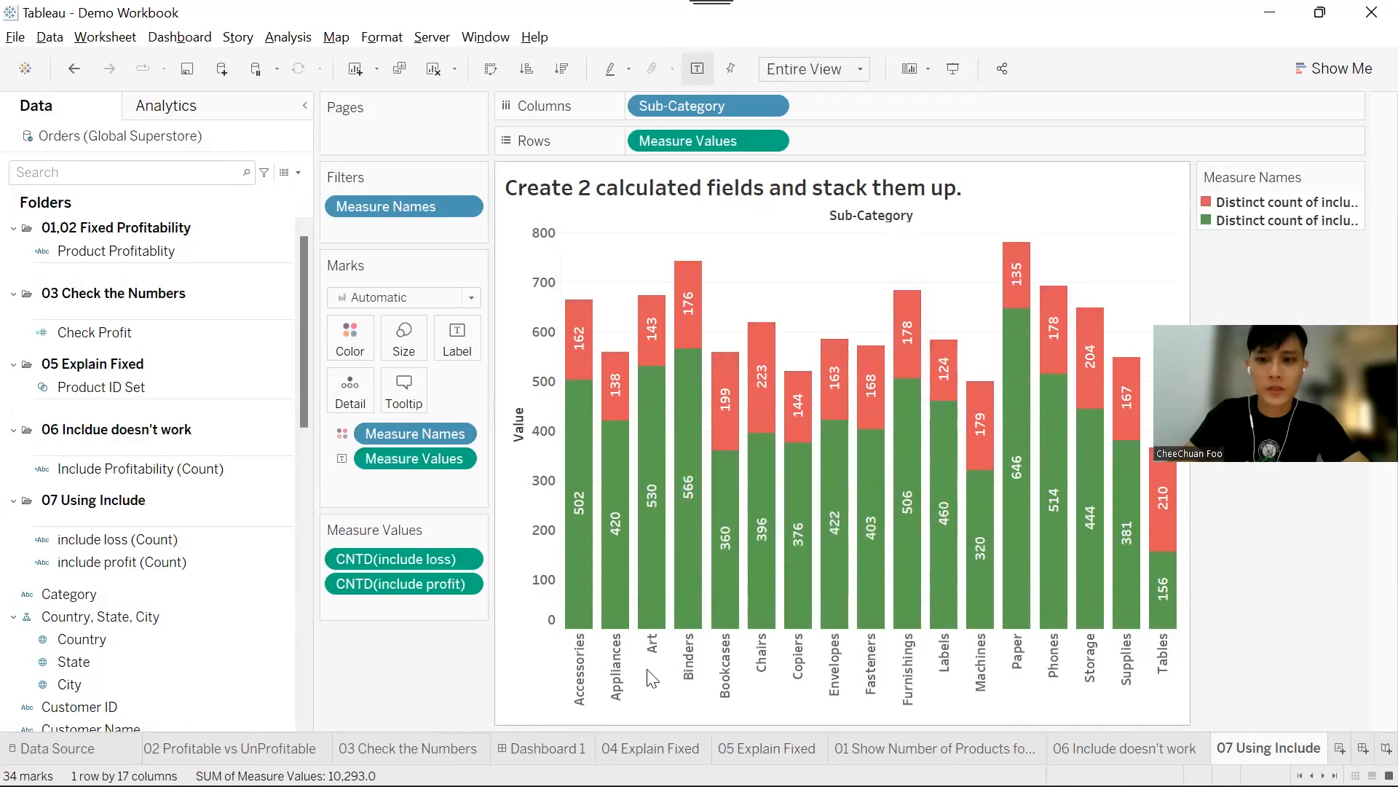
# Create a new dashboard with the 07 Using Include chart and place the 03 Check the Numbers table beside it for comparison
pyautogui.hotkey('ctrl', 'Tab')
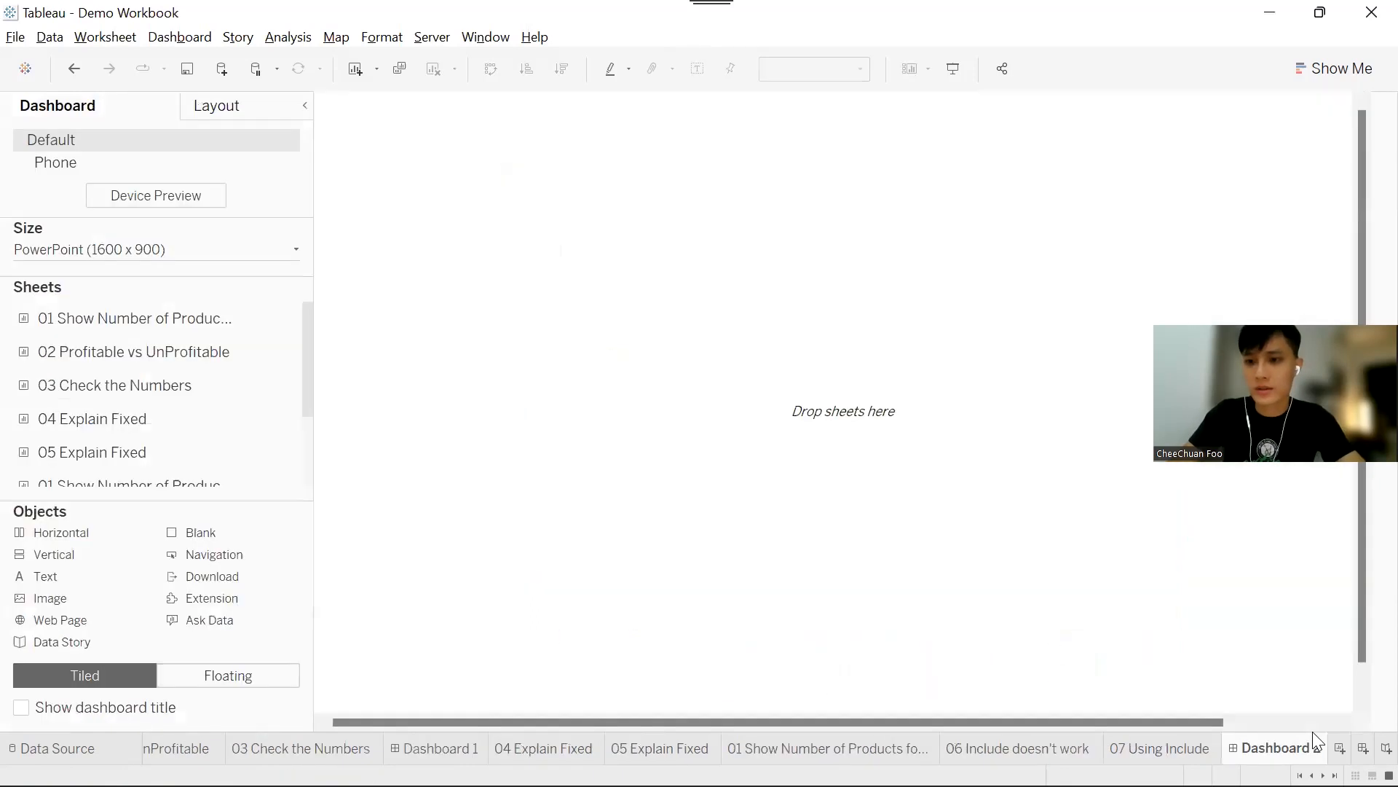
pyautogui.scroll(-3, 128, 437)
pyautogui.moveTo(182, 467); pyautogui.dragTo(814, 426)
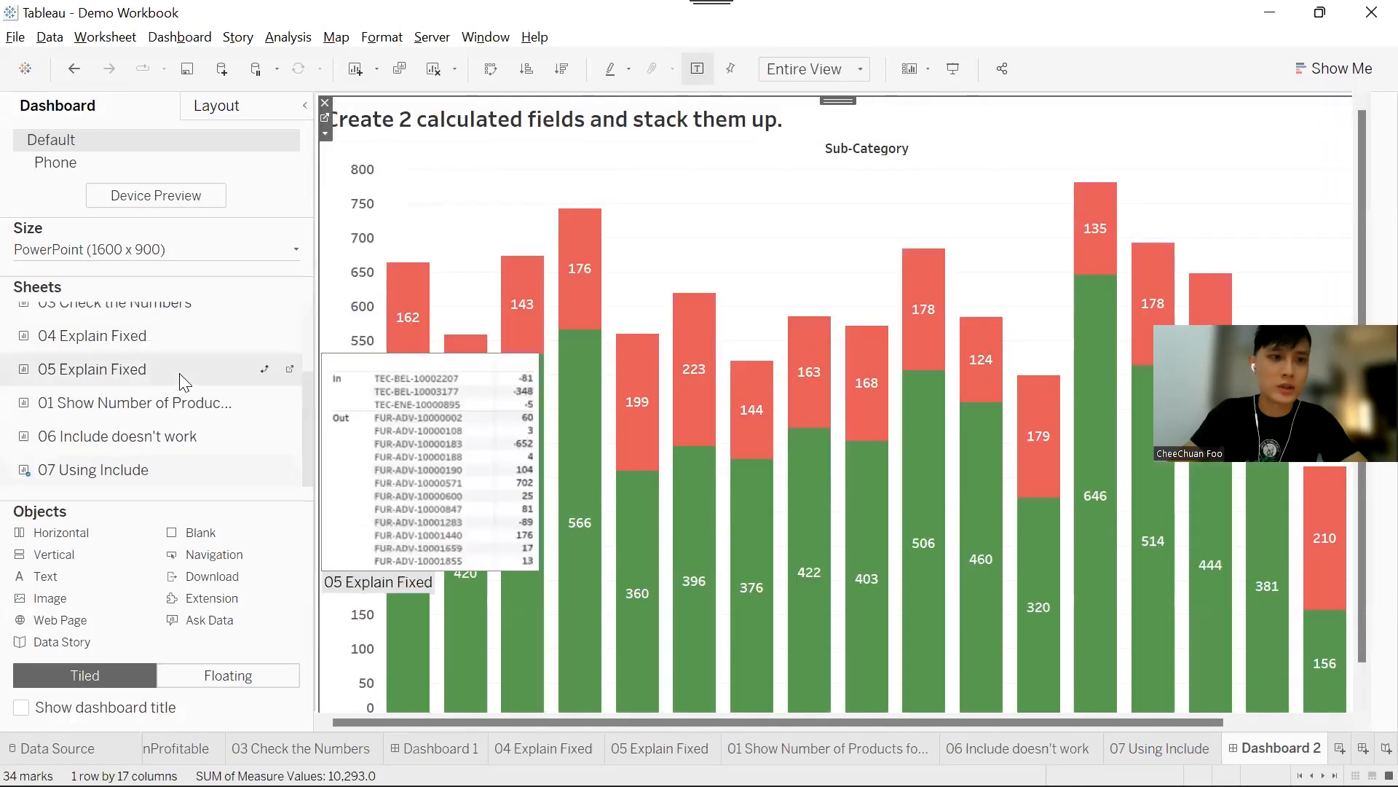
pyautogui.scroll(2, 179, 373)
pyautogui.scroll(-2, 179, 373)
pyautogui.moveTo(179, 373); pyautogui.dragTo(376, 352)
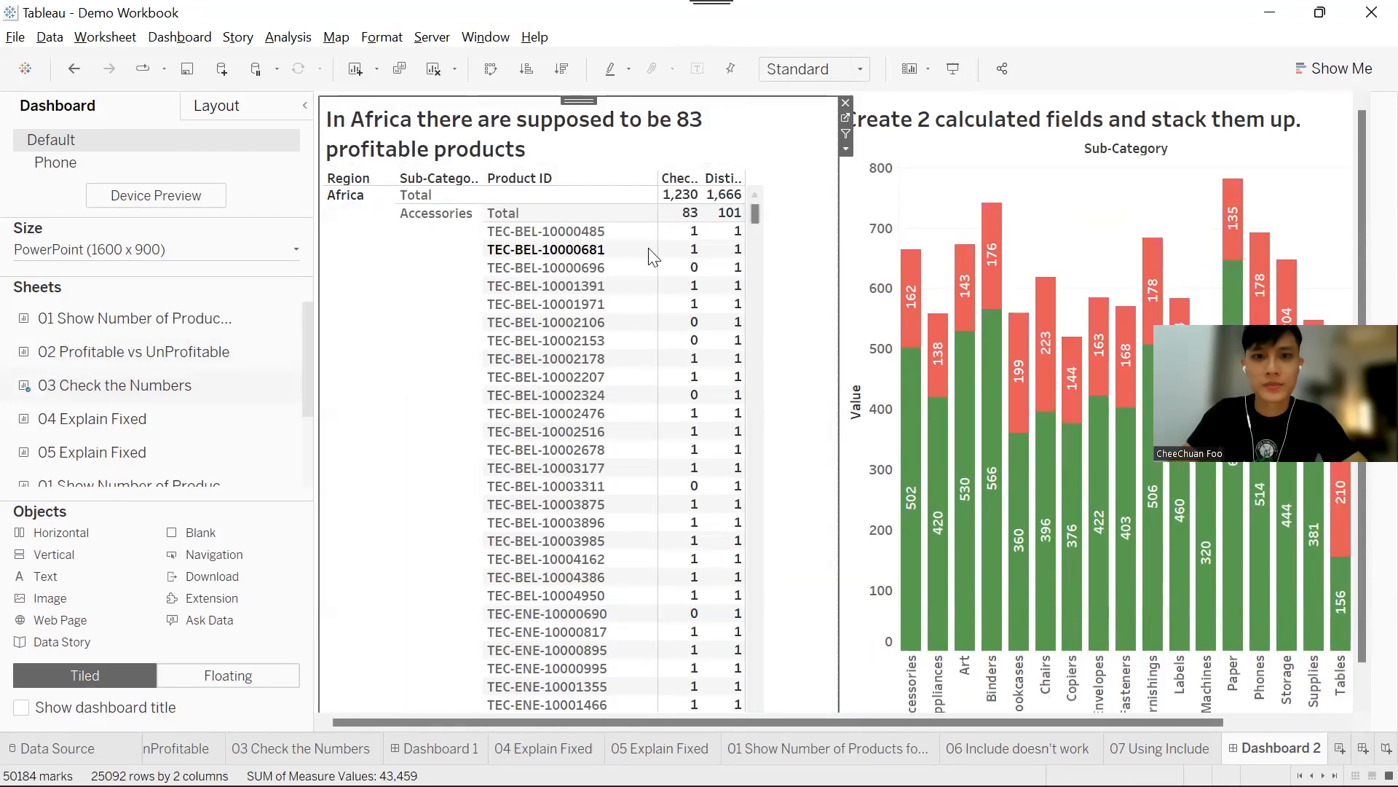
pyautogui.moveTo(670, 220)
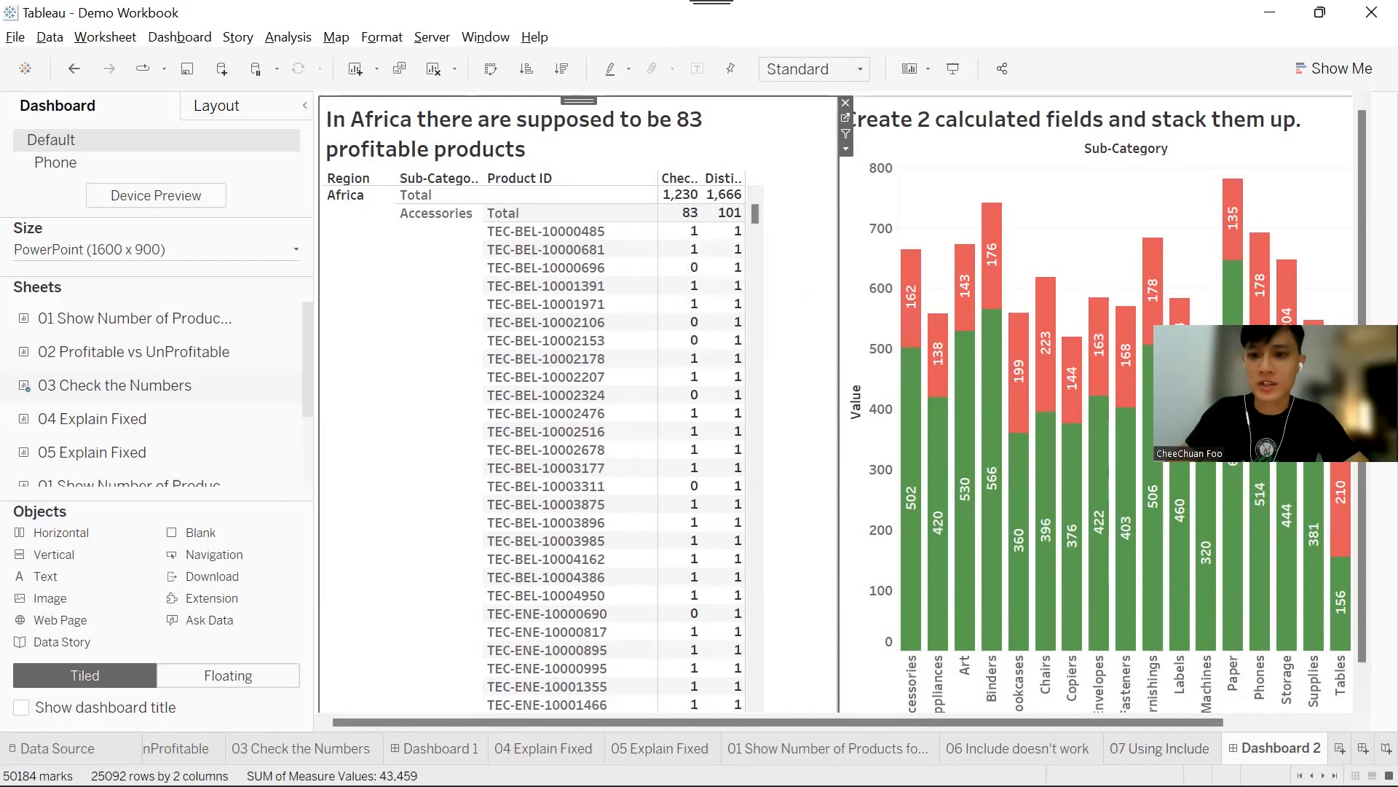
# Filter the 07 Using Include sheet to the Africa region
pyautogui.click(1158, 747)
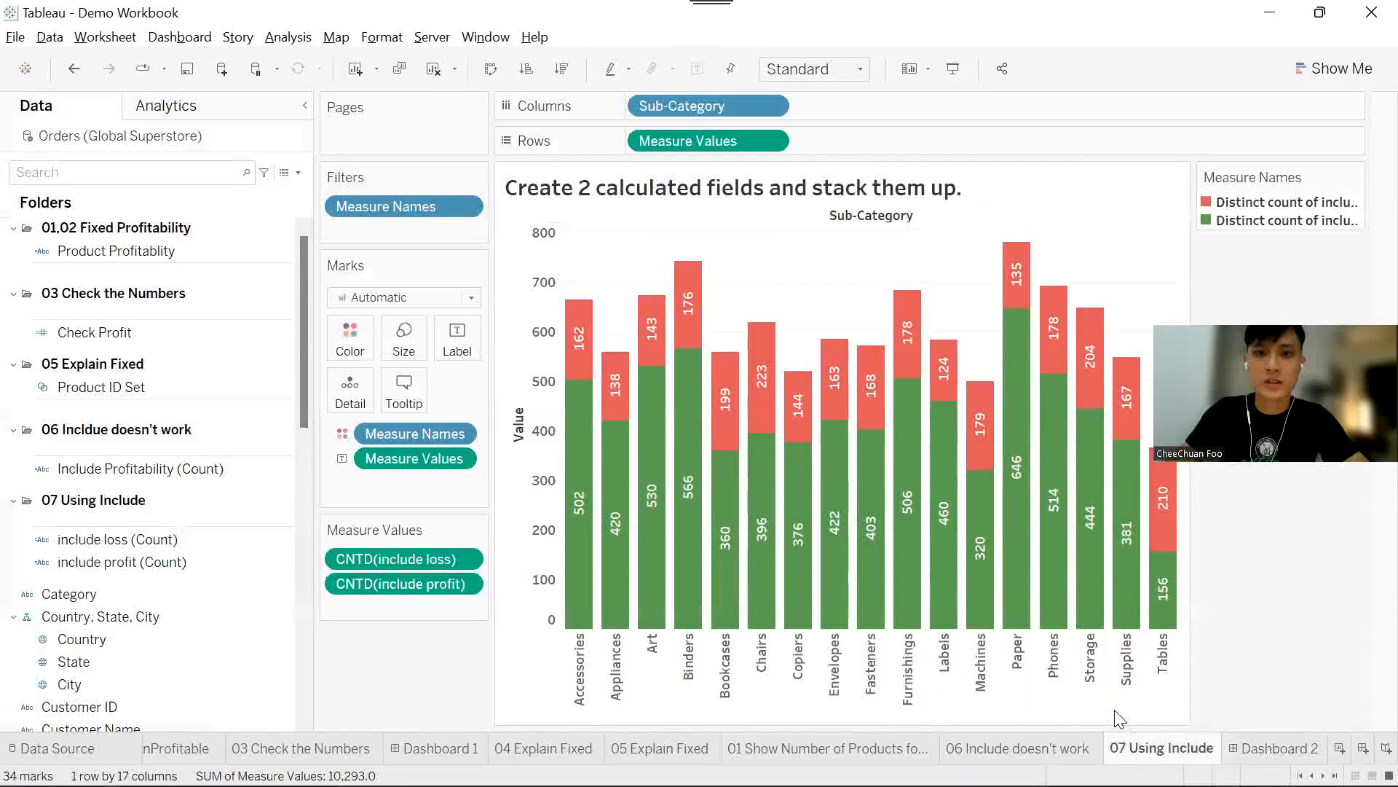
pyautogui.scroll(-2, 109, 456)
pyautogui.scroll(-3, 110, 453)
pyautogui.click(150, 176)
pyautogui.write('regio')
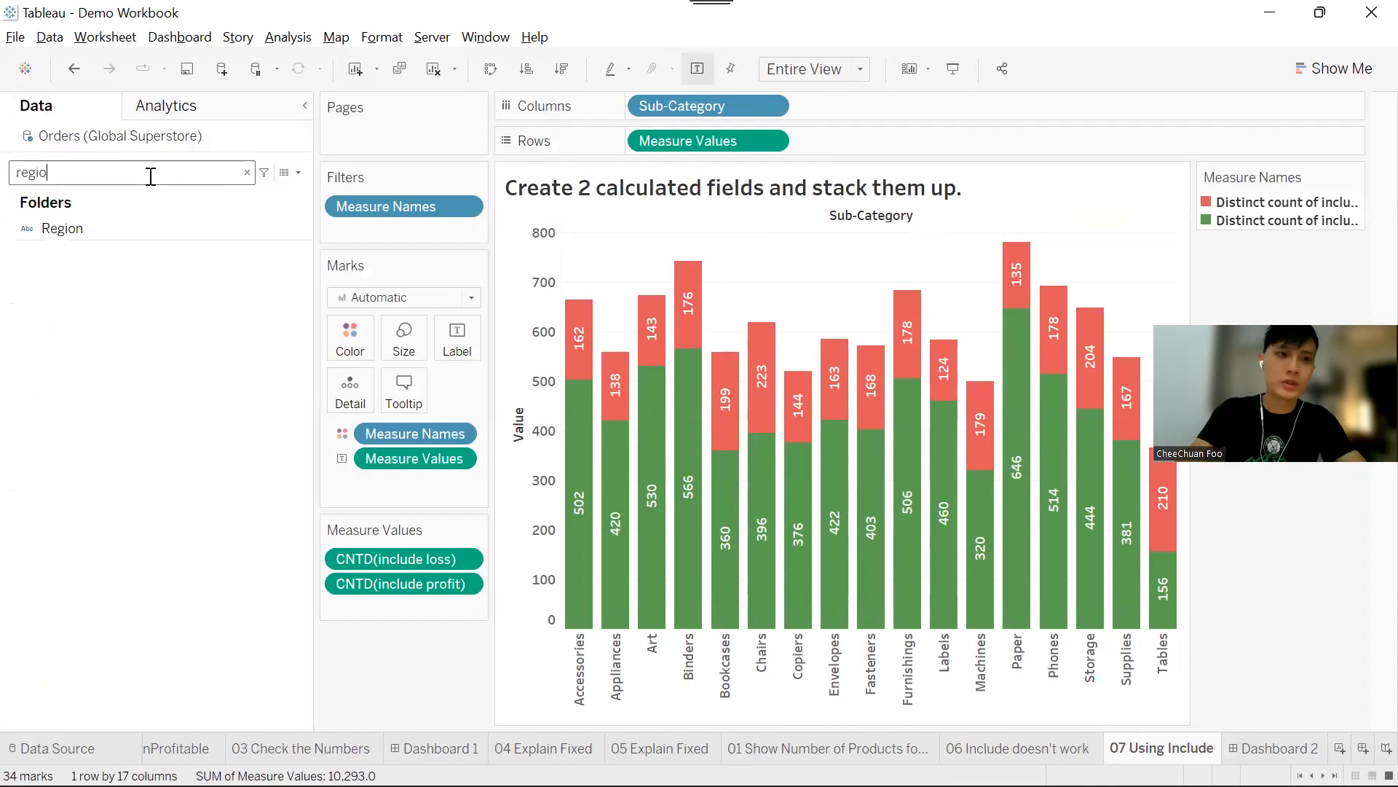
pyautogui.moveTo(118, 227); pyautogui.dragTo(351, 231)
pyautogui.click(520, 249)
pyautogui.click(667, 659)
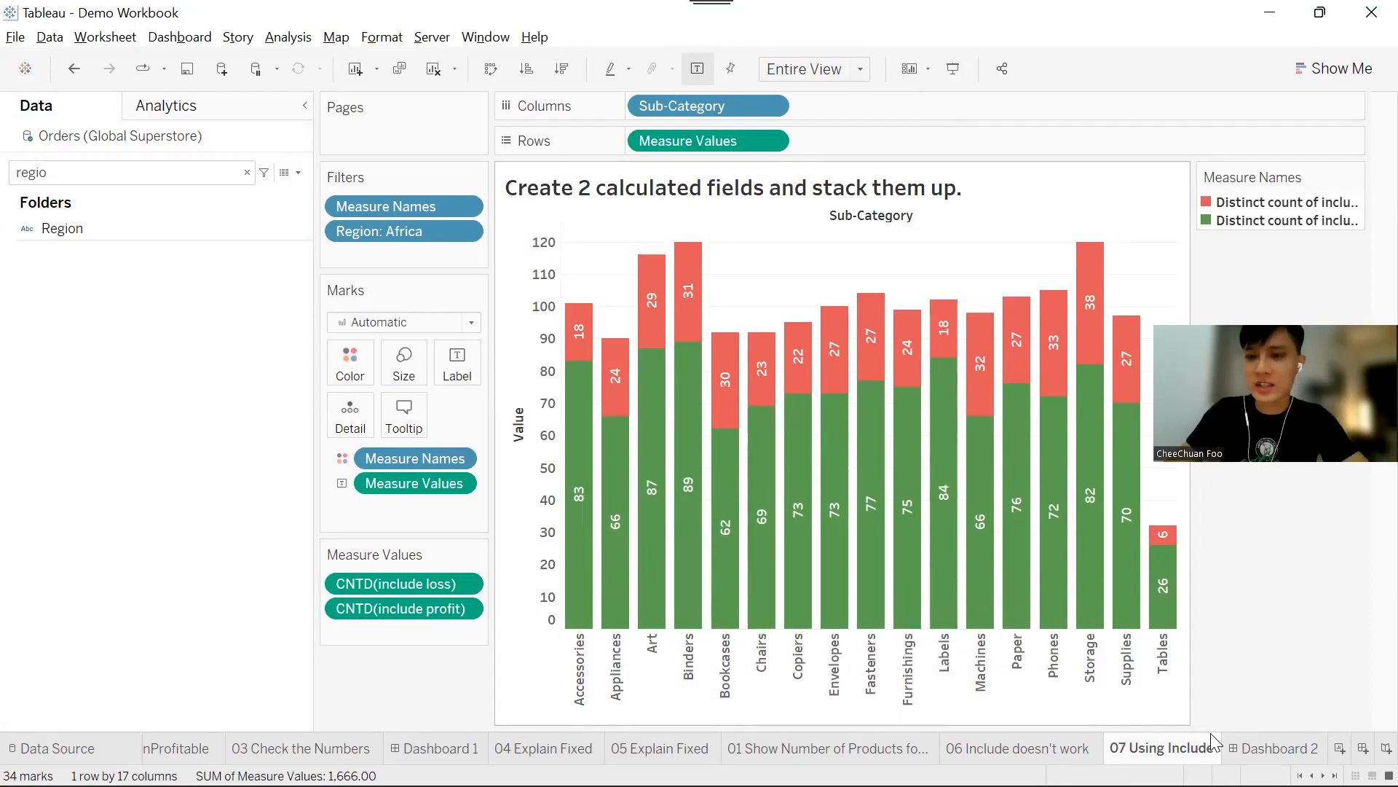
# On Dashboard 2, compare the table's profitable product totals for Accessories and Appliances in Africa with the green bars of the stacked chart
pyautogui.click(1271, 748)
pyautogui.scroll(-2, 719, 435)
pyautogui.scroll(-10, 718, 435)
pyautogui.scroll(-10, 719, 435)
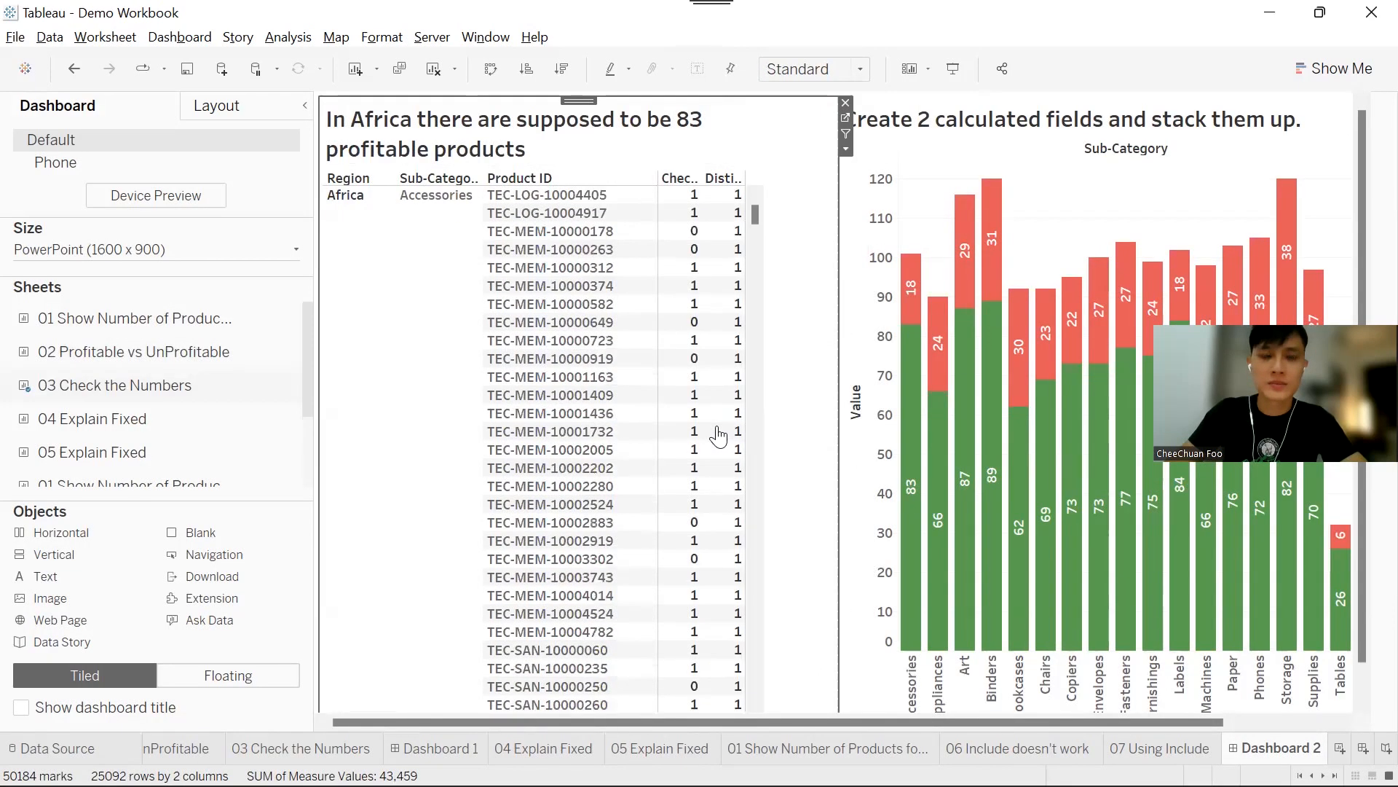
pyautogui.moveTo(687, 457)
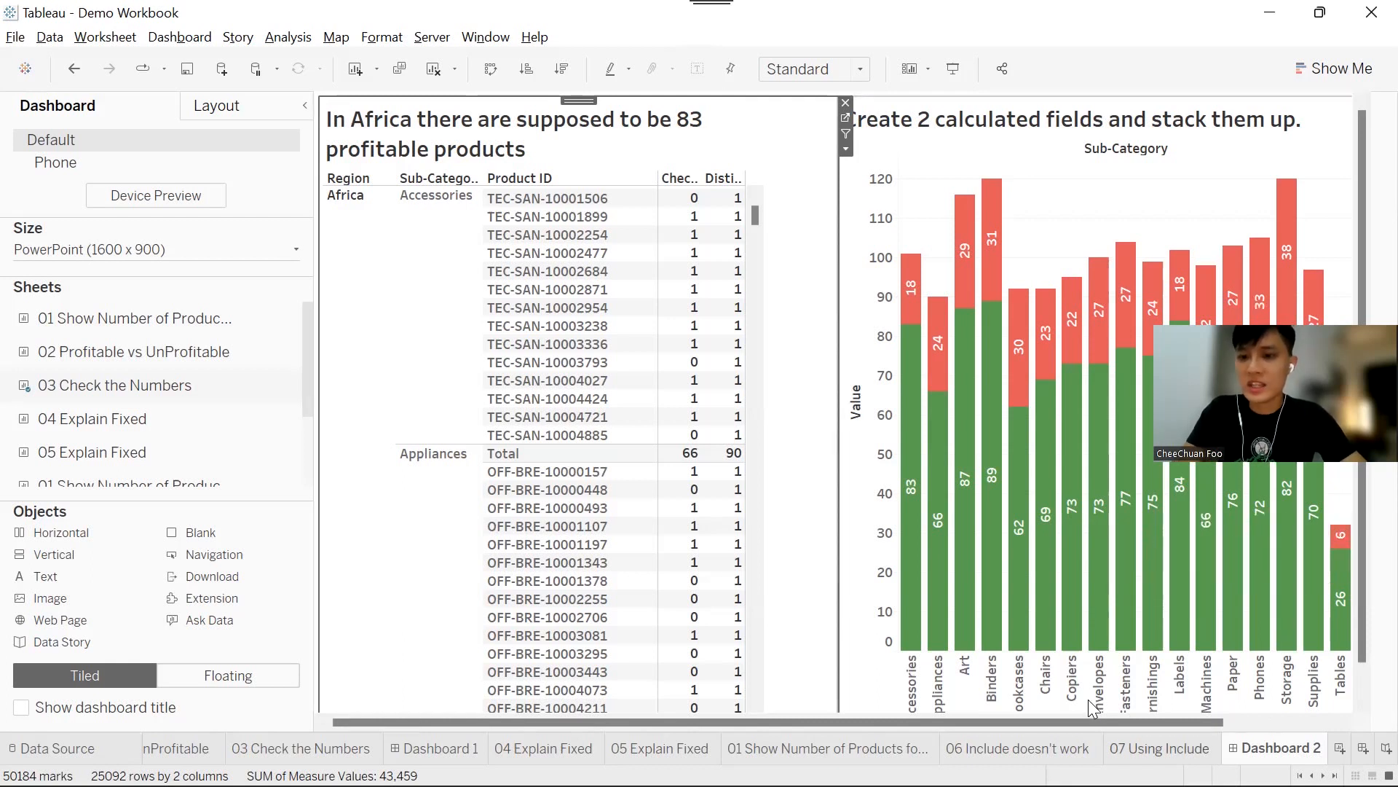
pyautogui.moveTo(1163, 754)
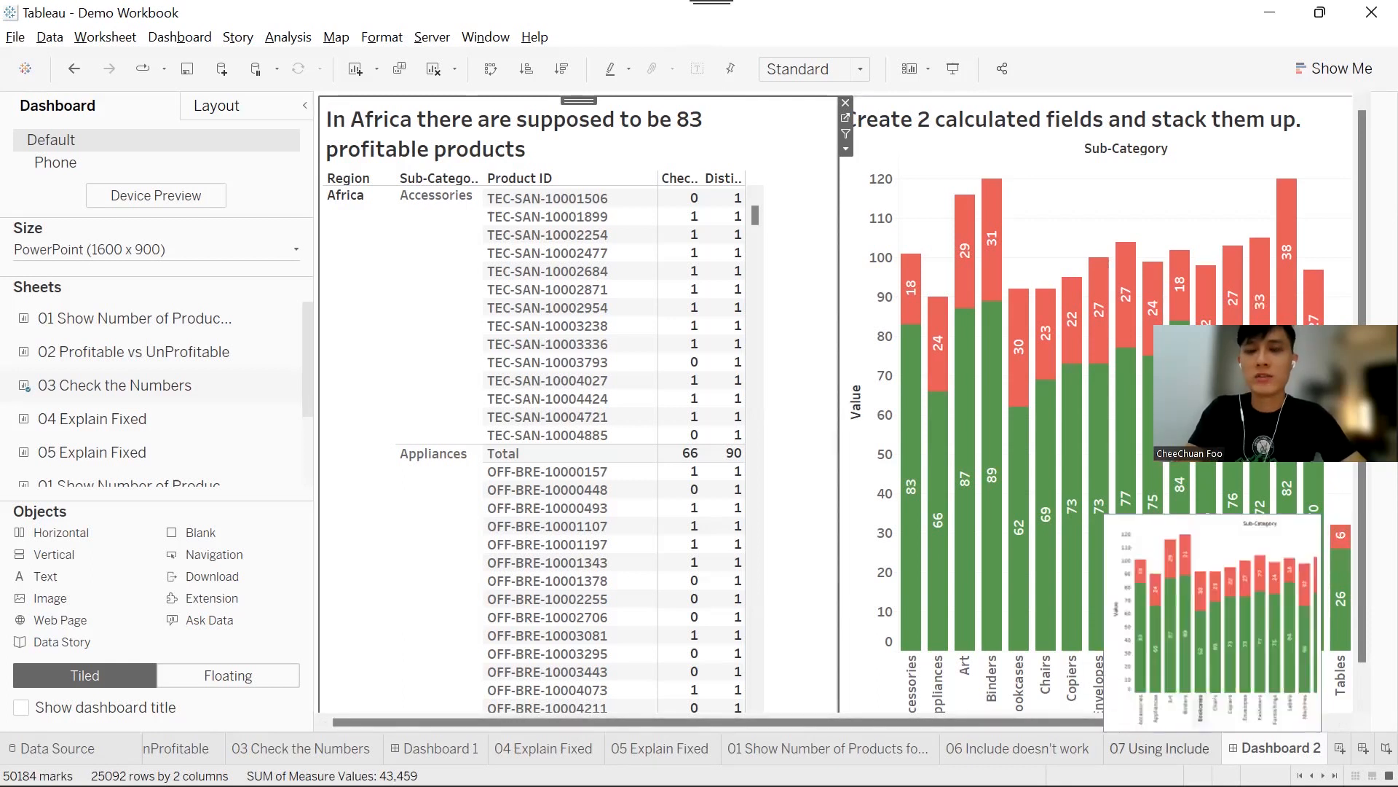